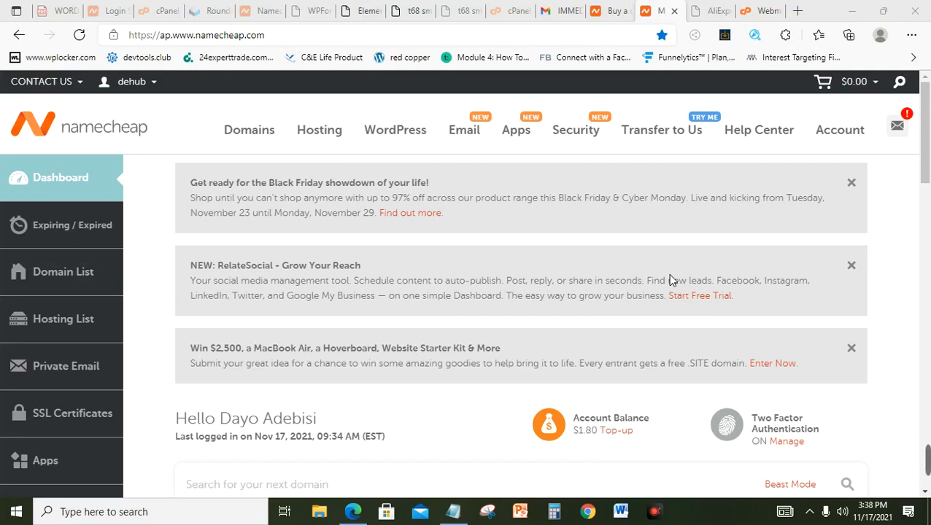
Step: Return to the Namecheap account dashboard and open the Hosting List with the two Stellar plans
left_click(612, 21)
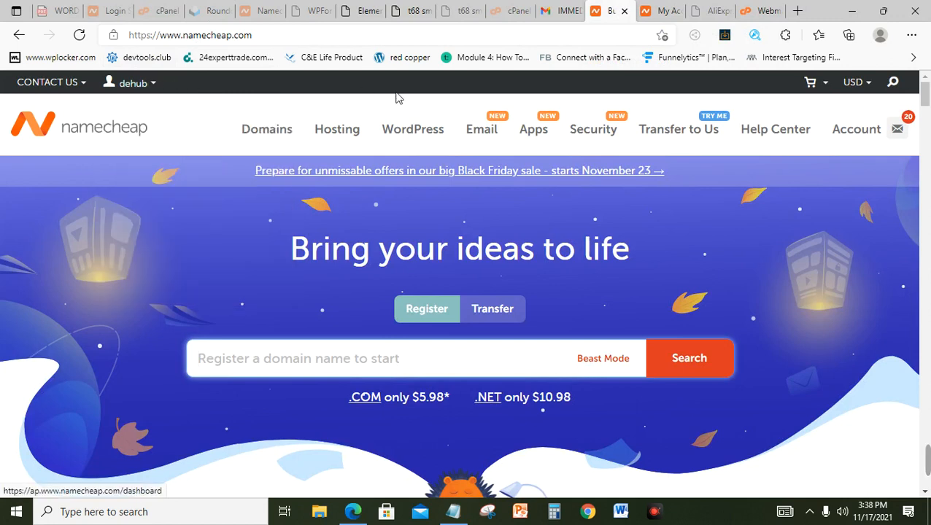
left_click(650, 11)
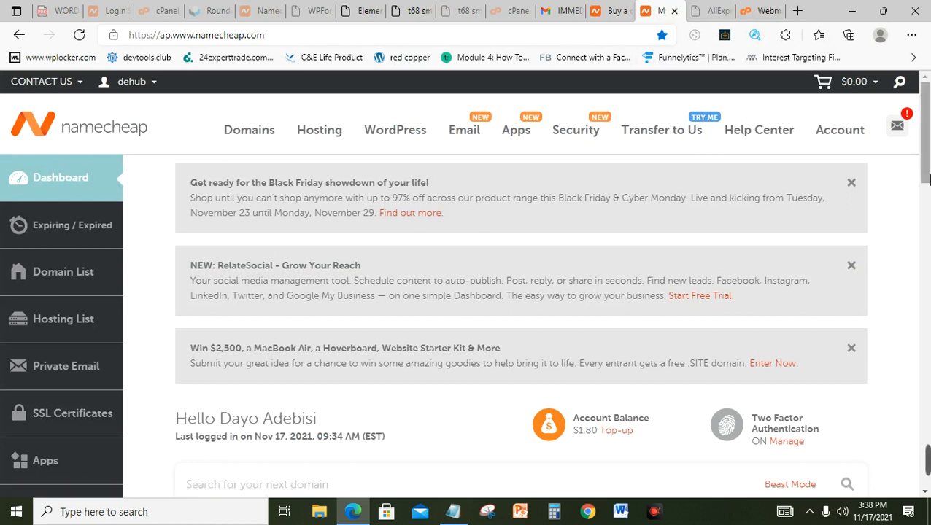
left_click_drag(925, 174, 925, 230)
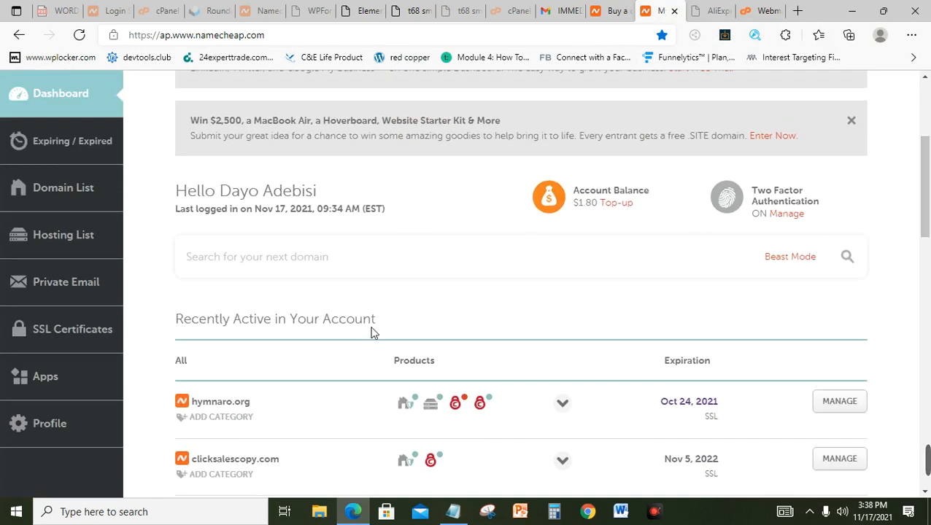
left_click(68, 244)
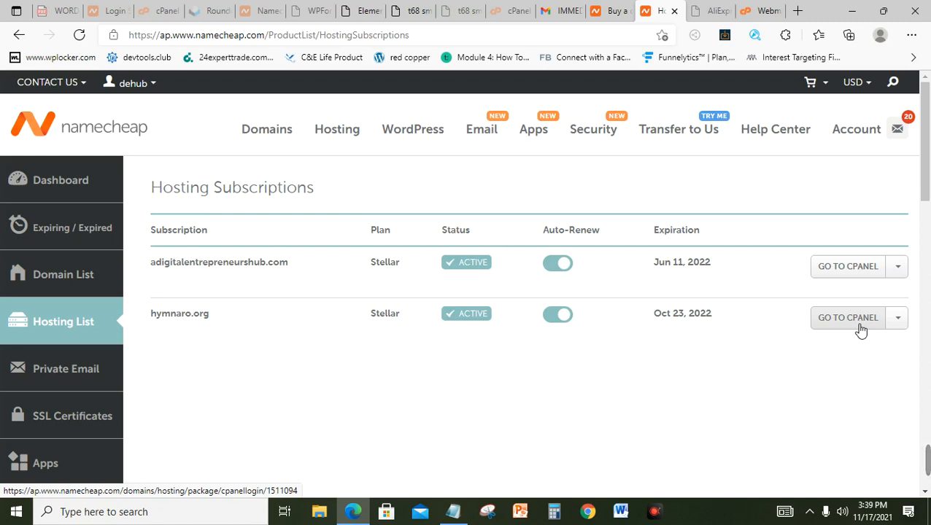
Step: Launch cPanel from the adigitalentrepreneurshub.com Stellar hosting row
left_click(836, 269)
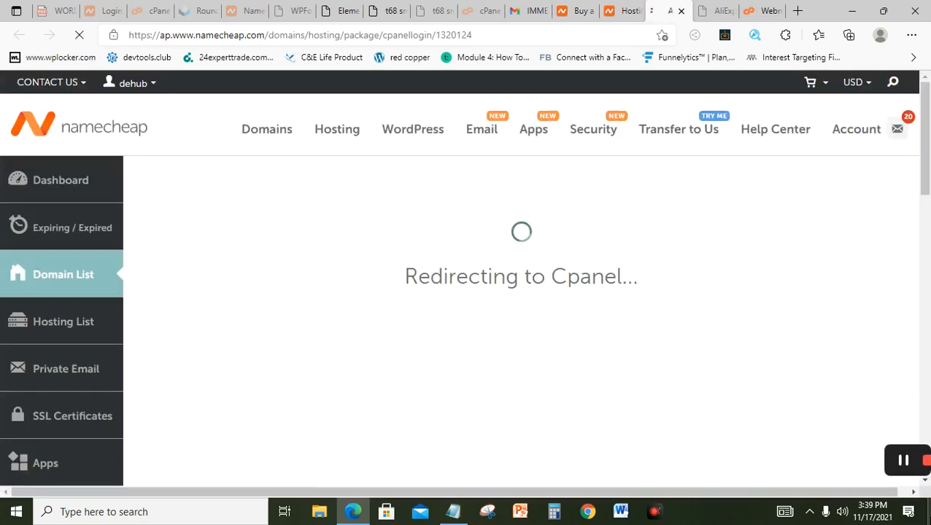
mouse_move(927, 461)
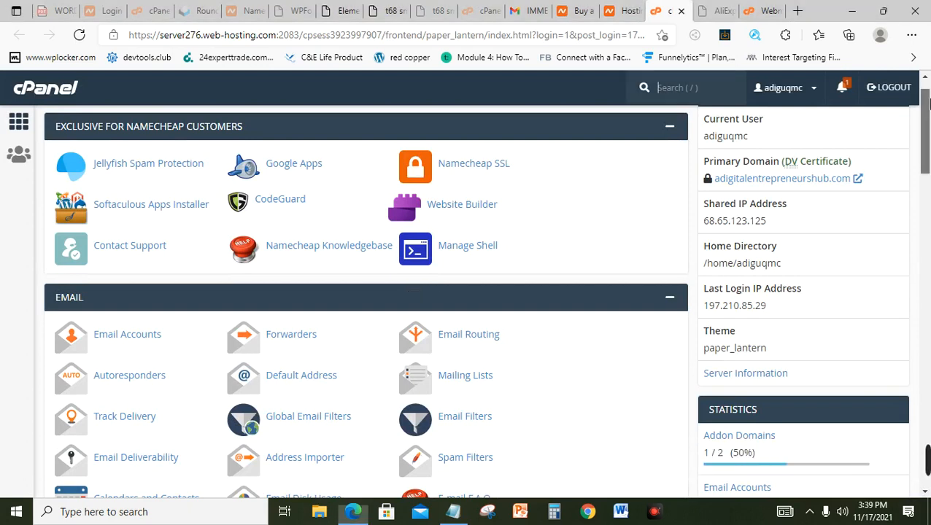
Step: Search cPanel functions for 'soft' and launch the Softaculous Apps Installer
scroll(927, 95, "up", 1)
scroll(927, 100, "up", 1)
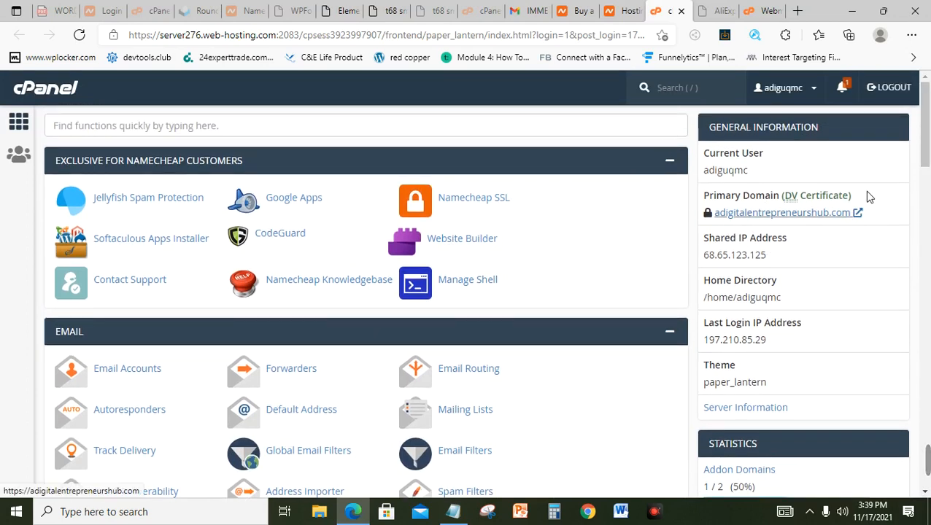
left_click_drag(928, 131, 928, 134)
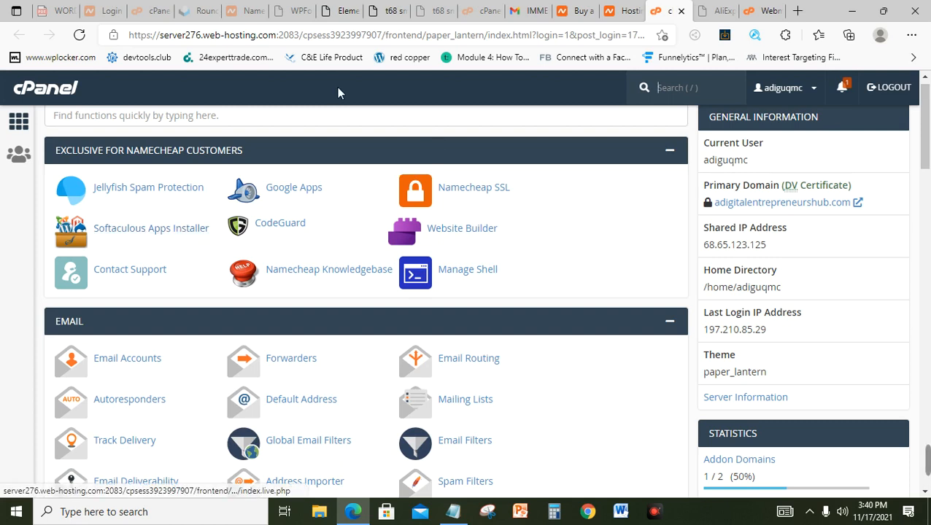
left_click(340, 118)
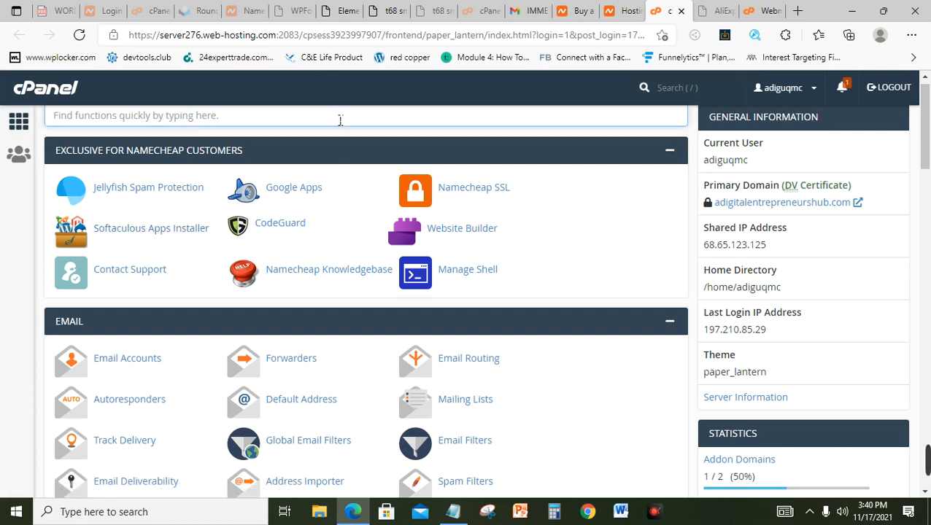
type("soft")
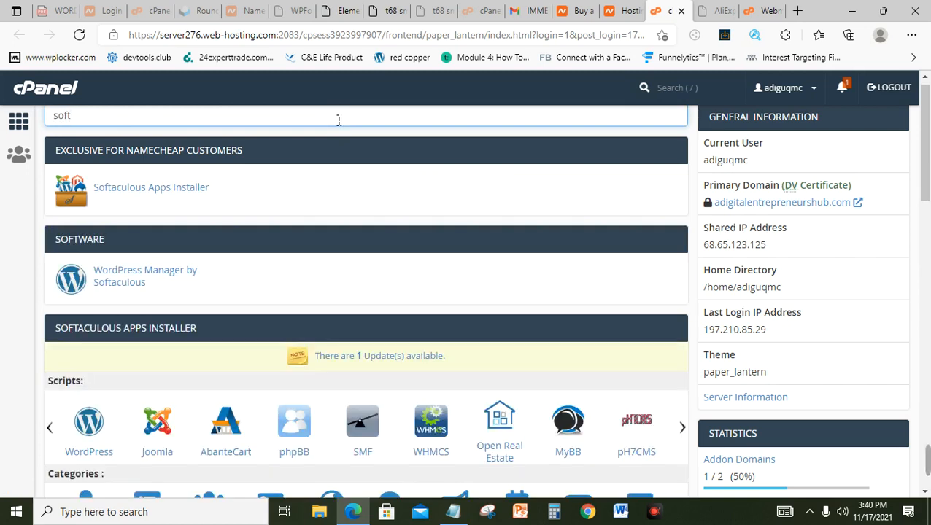
left_click(141, 189)
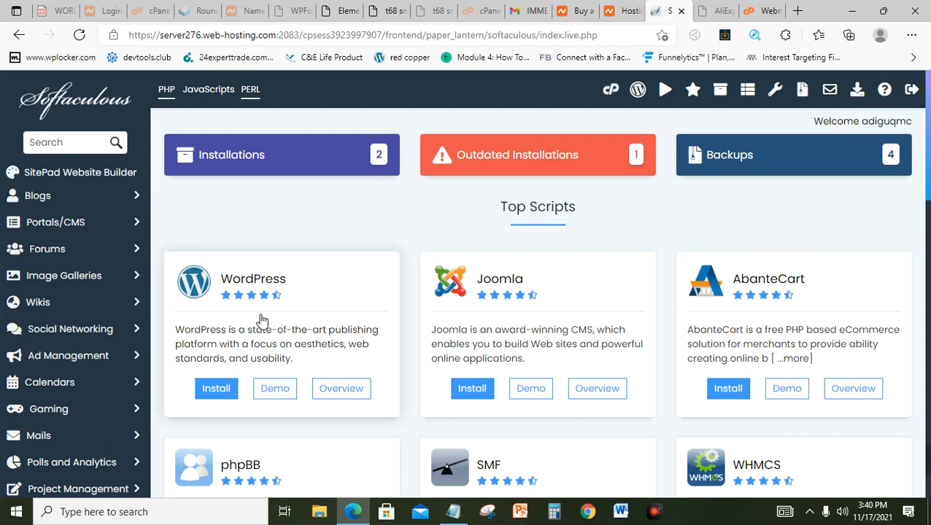
Step: Start a WordPress 5.8.2 install with adigitalentrepreneurshub.com kept as the domain
left_click(228, 394)
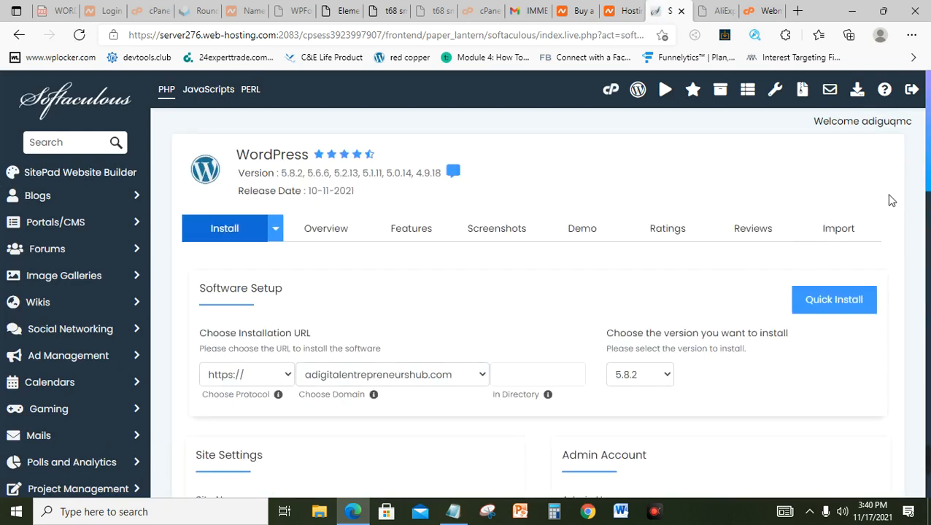
scroll(927, 184, "down", 1)
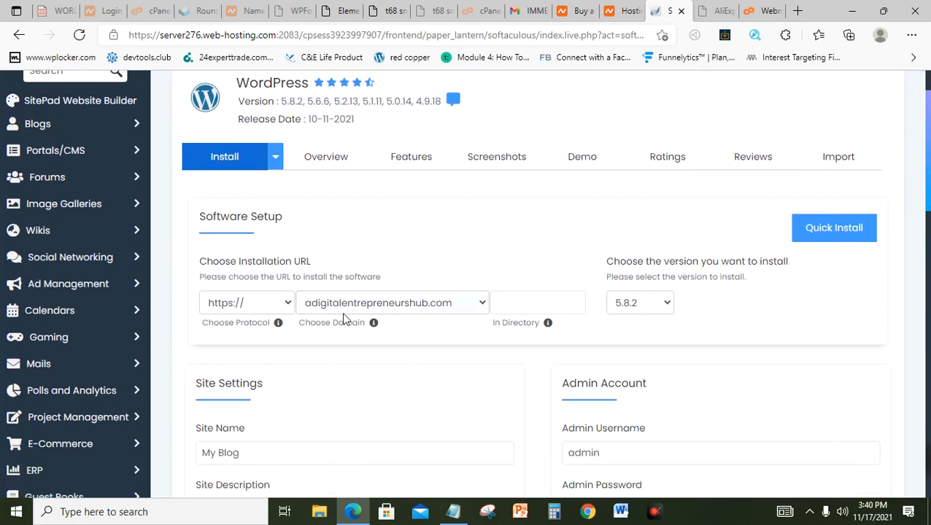
left_click(483, 306)
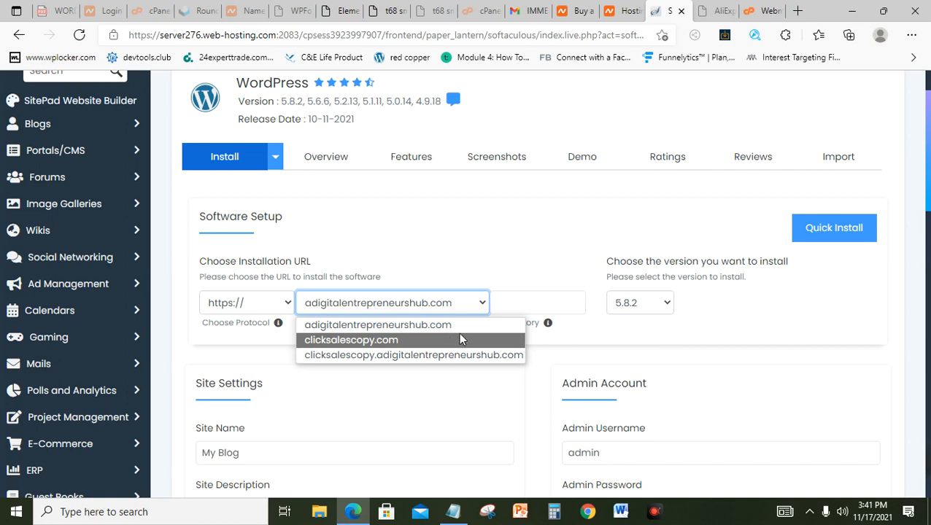
left_click(472, 310)
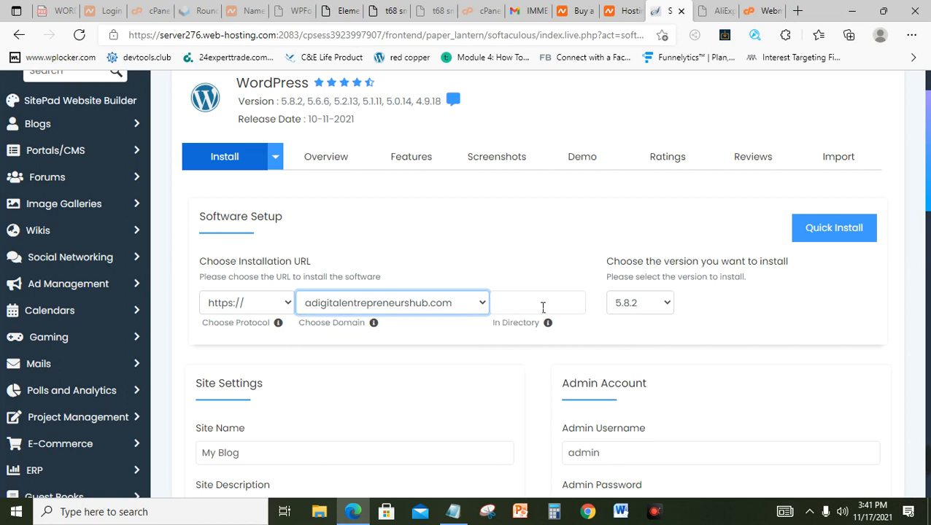
mouse_move(921, 468)
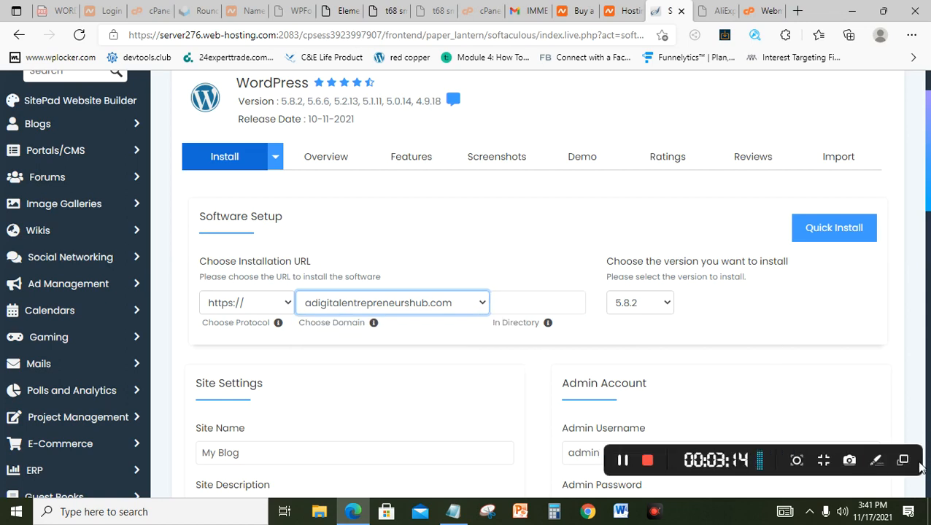
left_click(627, 461)
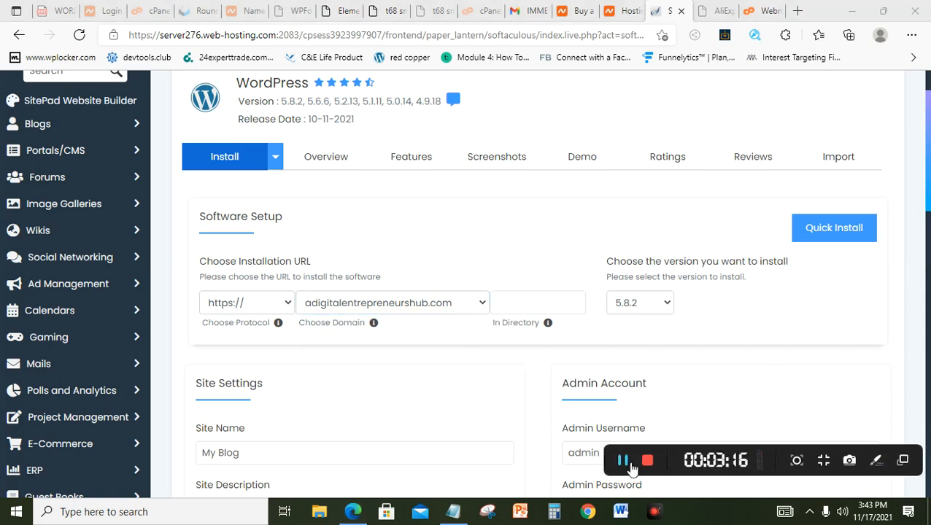
left_click(534, 304)
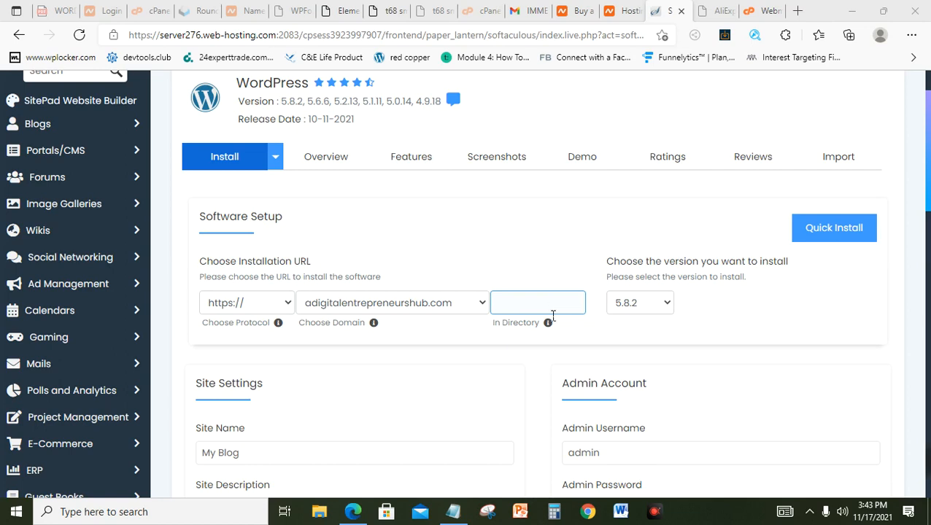
Step: Enter 'info' as the install directory after trying service, store and blog
left_click(553, 313)
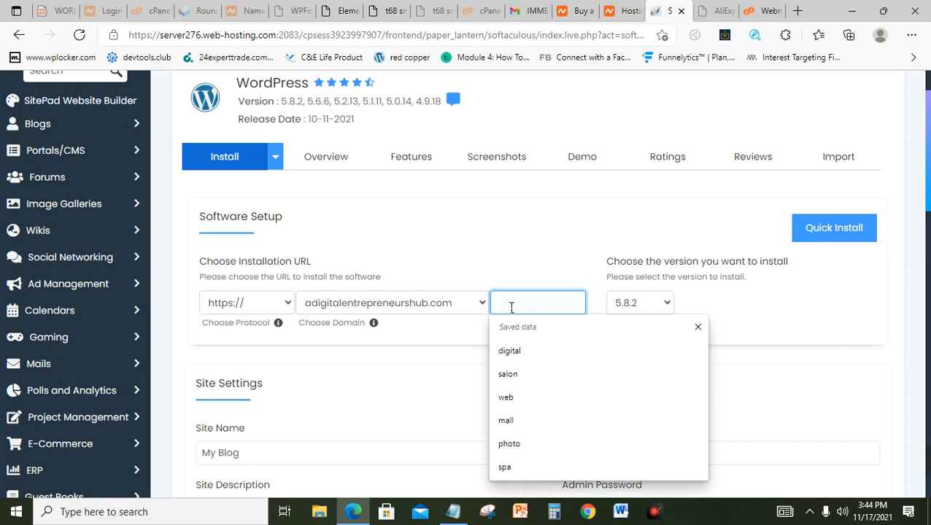
type("Ser")
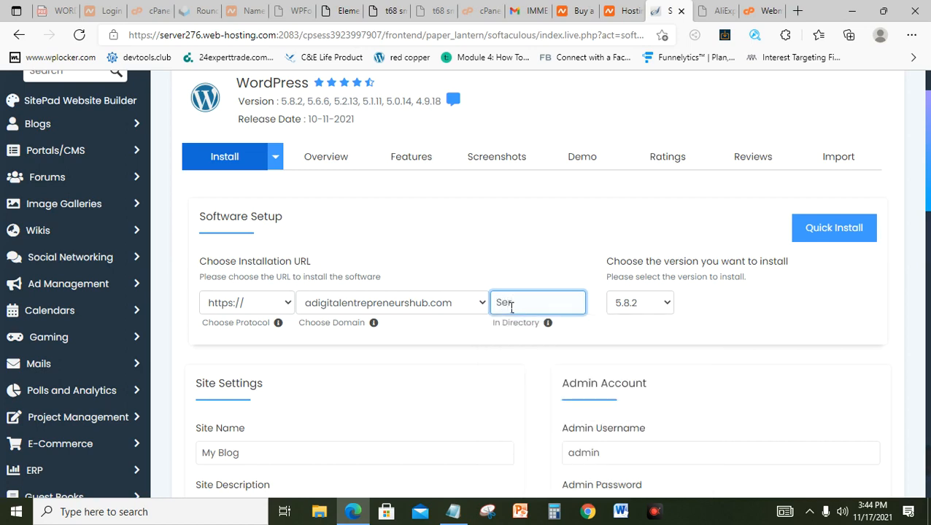
type("vu")
key("BackSpace")
type("ice")
double_click(548, 309)
type("service")
key("BackSpace")
key("BackSpace")
key("BackSpace")
key("BackSpace")
key("BackSpace")
key("BackSpace")
key("BackSpace")
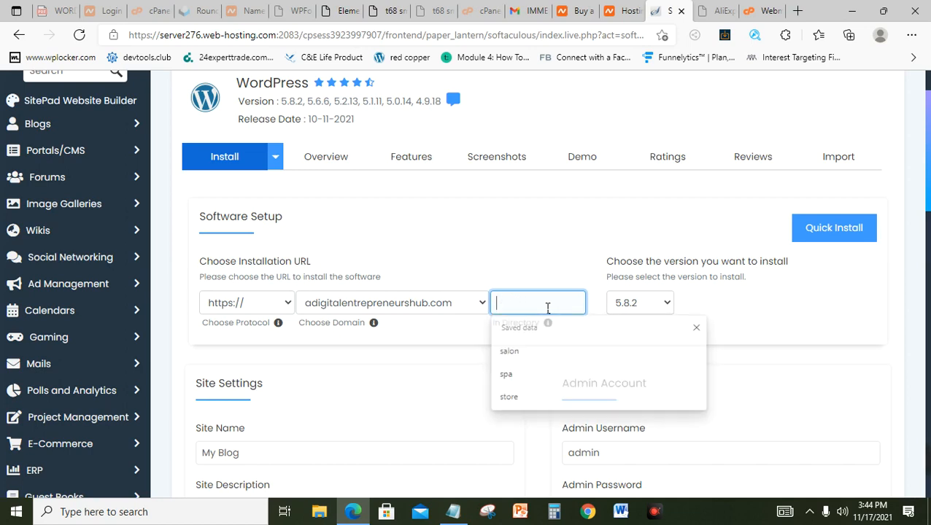
type("store")
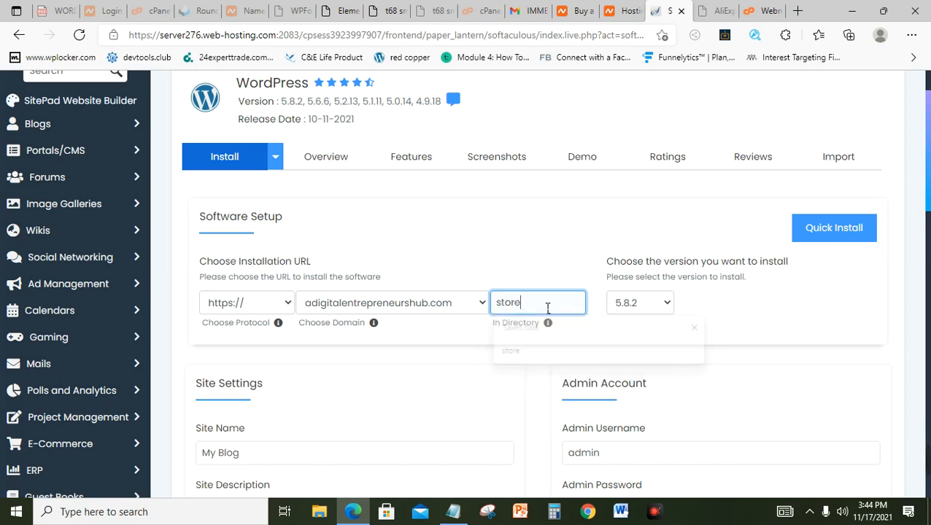
key("BackSpace")
key("BackSpace")
key("BackSpace")
key("BackSpace")
key("BackSpace")
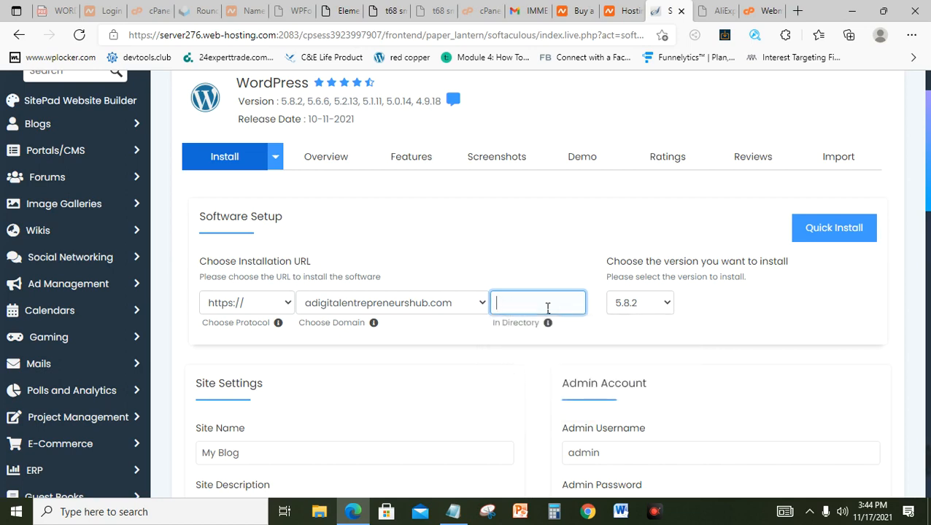
type("blog")
key("BackSpace")
key("BackSpace")
key("BackSpace")
key("BackSpace")
type("info")
left_click_drag(929, 181, 929, 210)
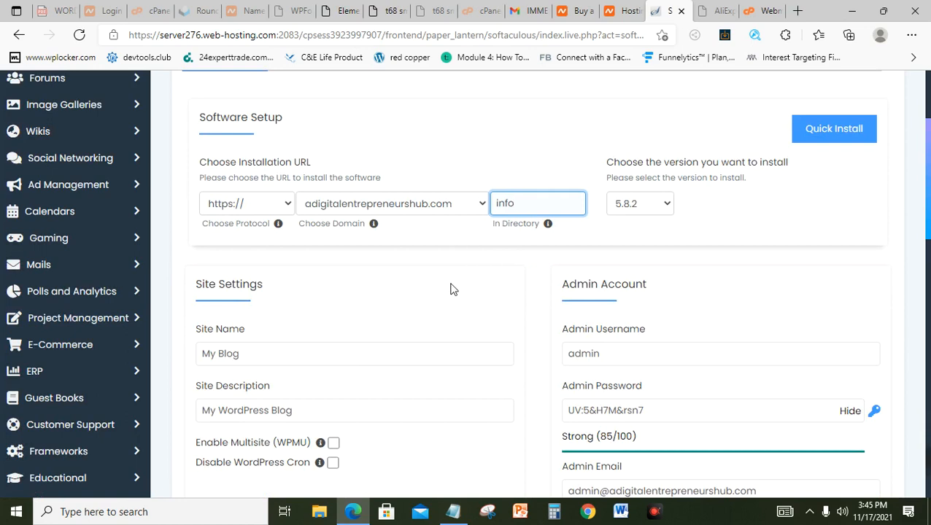
Step: Replace the default site name with 'Digital Entrepreneur Hub'
left_click(270, 356)
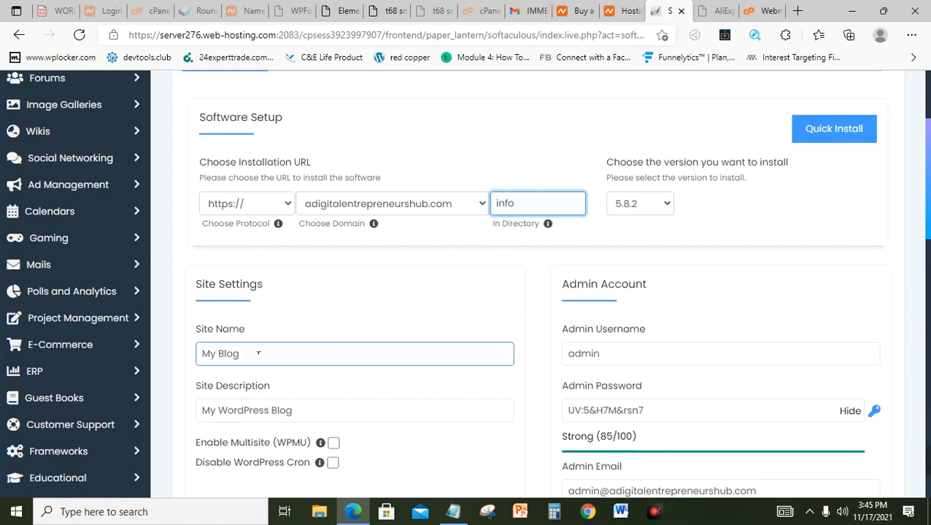
double_click(259, 354)
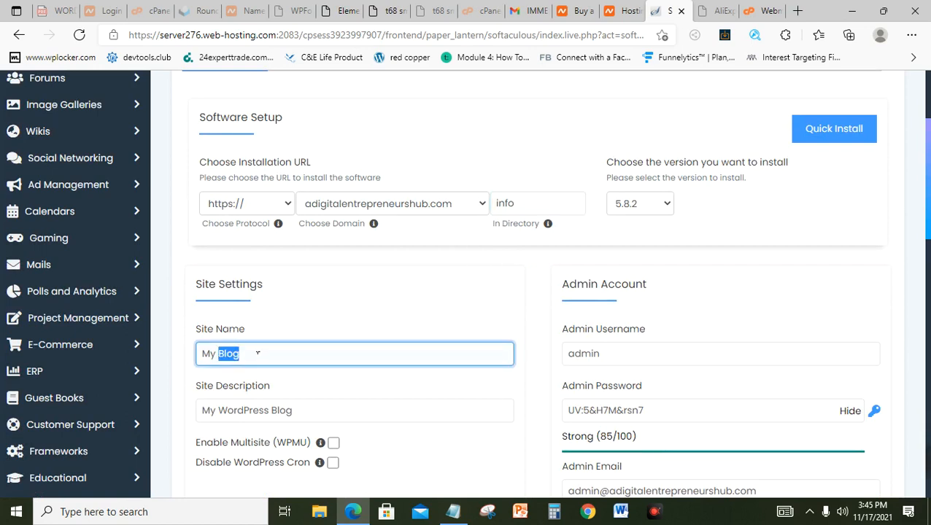
key("ctrl+a")
type("Dio")
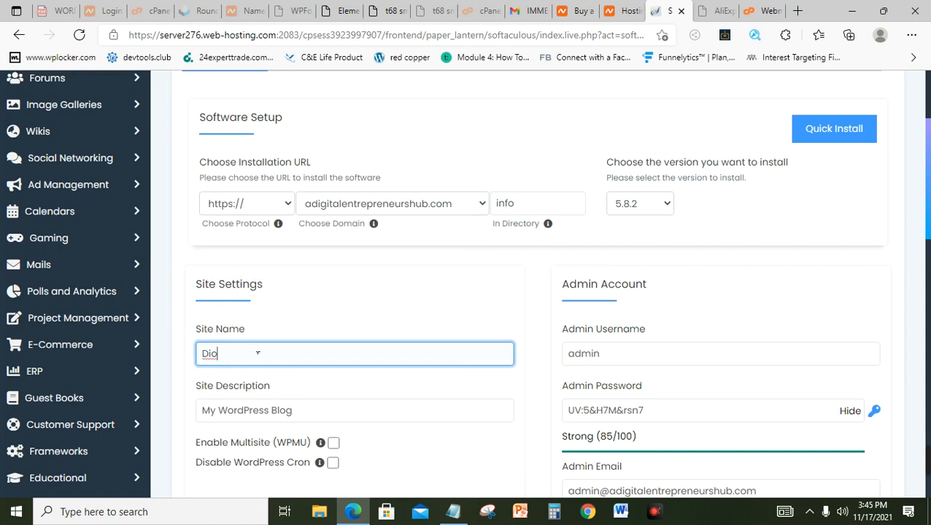
key("BackSpace")
type("gita")
key("BackSpace")
key("BackSpace")
key("BackSpace")
key("BackSpace")
key("BackSpace")
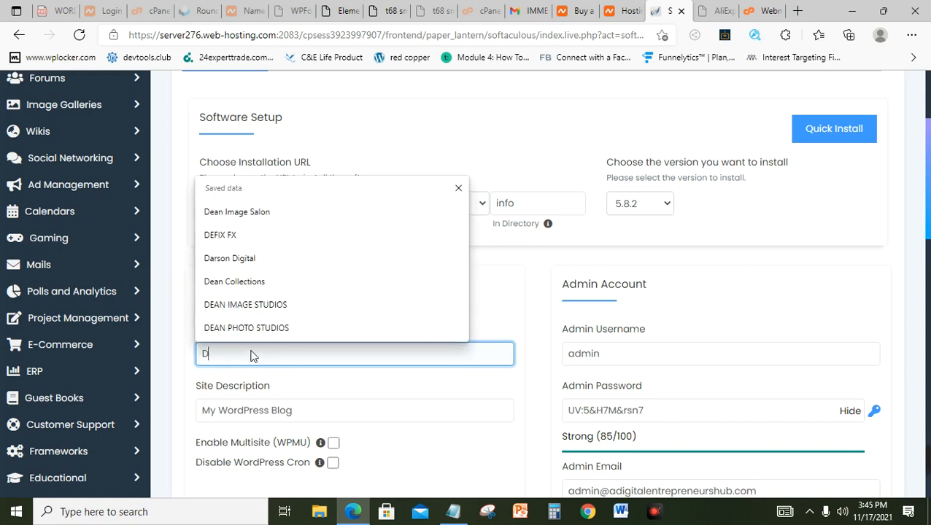
key("BackSpace")
type("Inform")
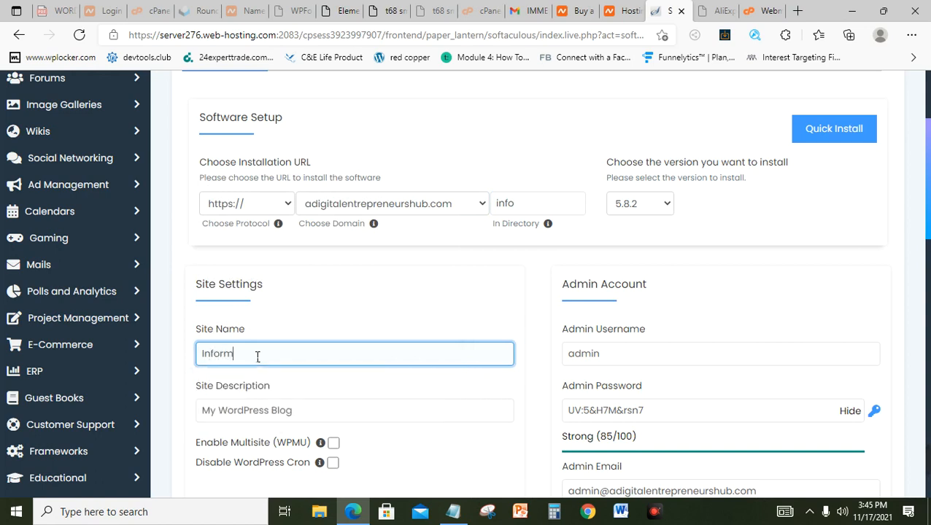
type("ationMark")
key("BackSpace")
key("BackSpace")
key("BackSpace")
key("BackSpace")
key("BackSpace")
key("BackSpace")
key("BackSpace")
key("BackSpace")
key("BackSpace")
key("BackSpace")
key("BackSpace")
key("BackSpace")
key("BackSpace")
key("BackSpace")
key("BackSpace")
type("Digital Entrepreneur Hub")
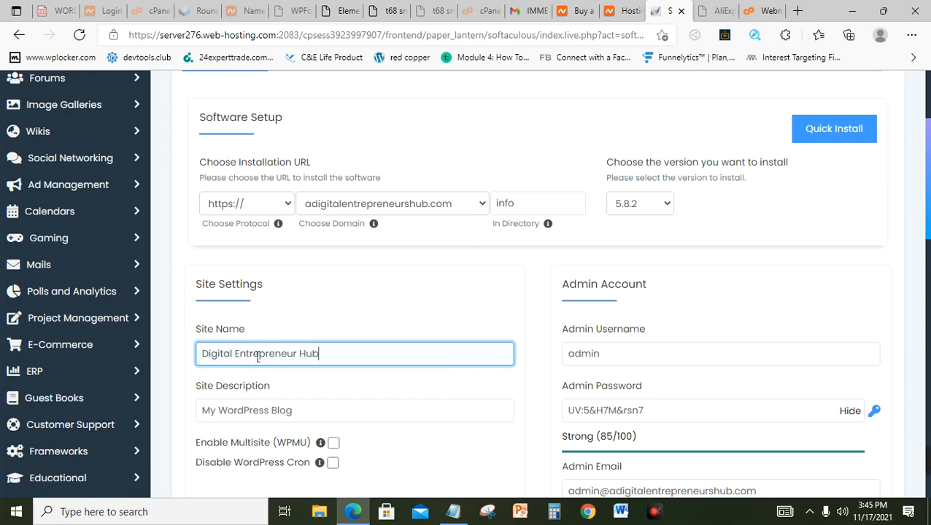
Step: Enter 'Information Marketing' as the site description
key("Tab")
type("In")
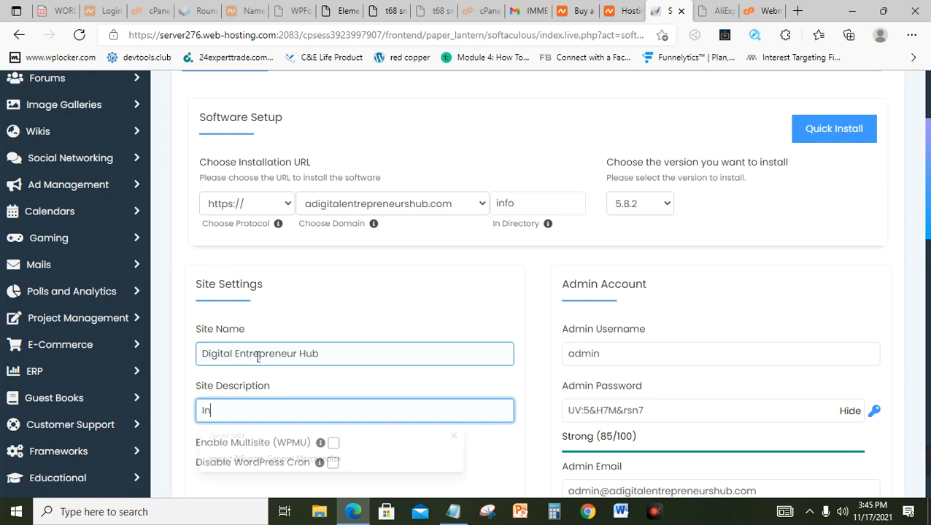
type("formation Mar")
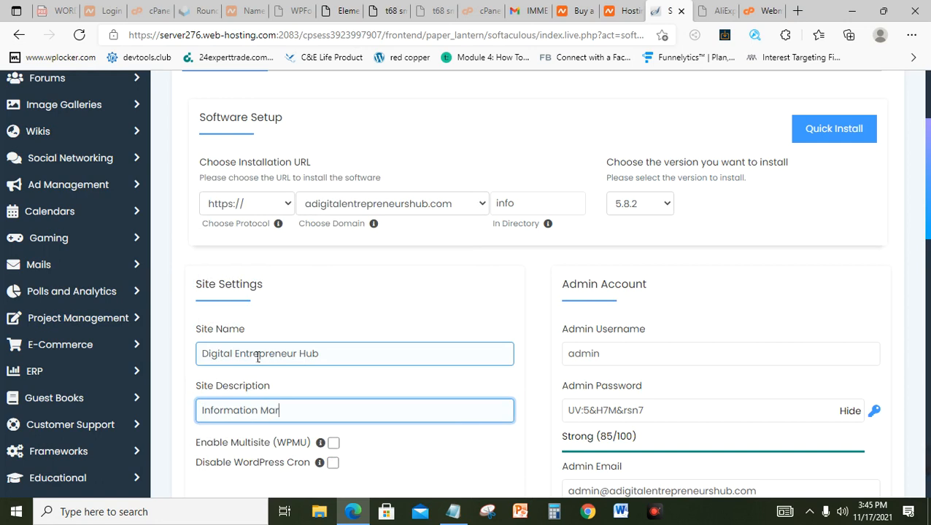
type("keting")
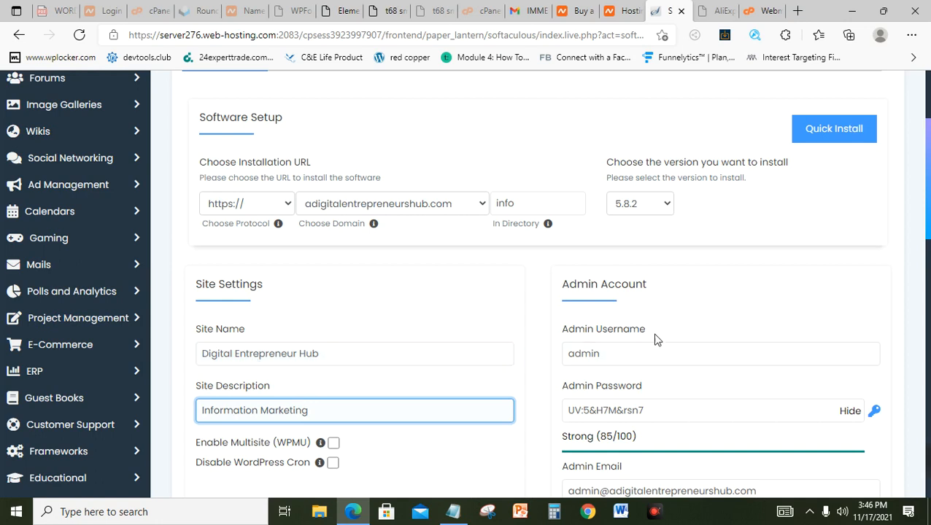
left_click_drag(929, 217, 929, 234)
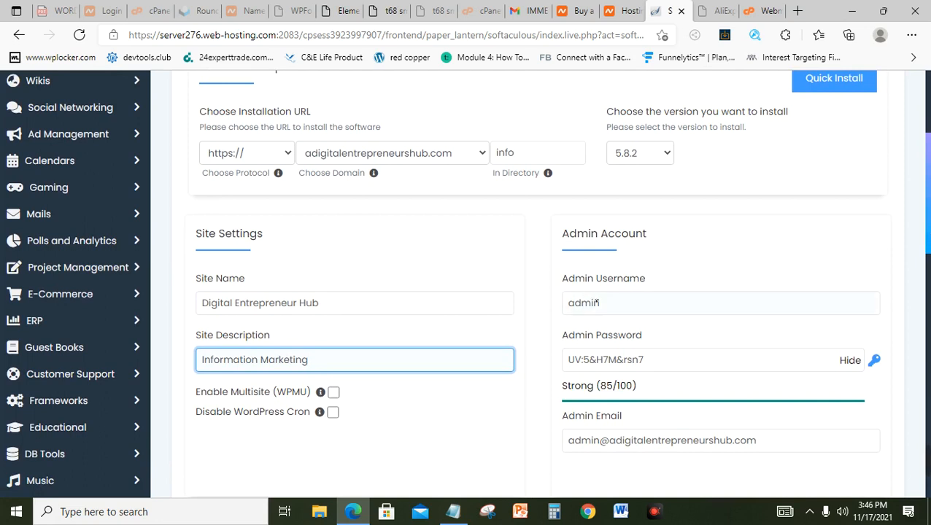
double_click(612, 305)
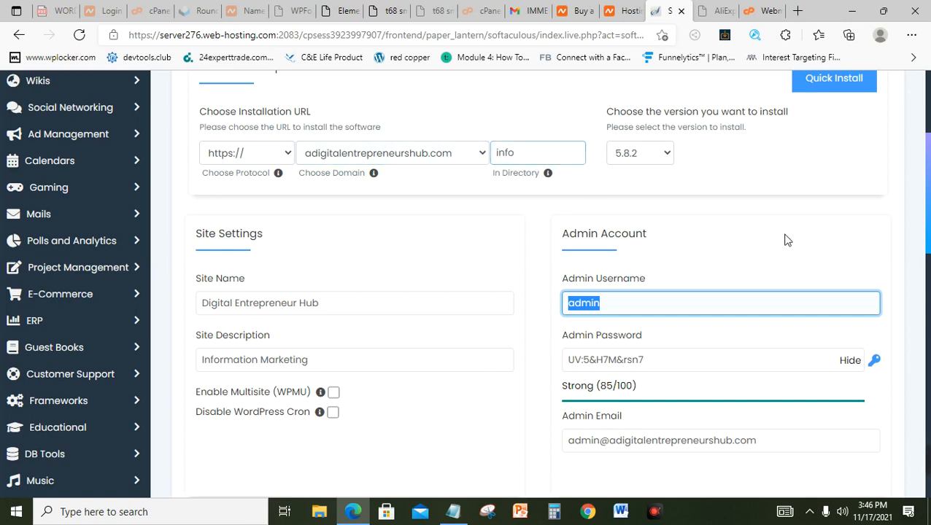
scroll(928, 220, "down", 1)
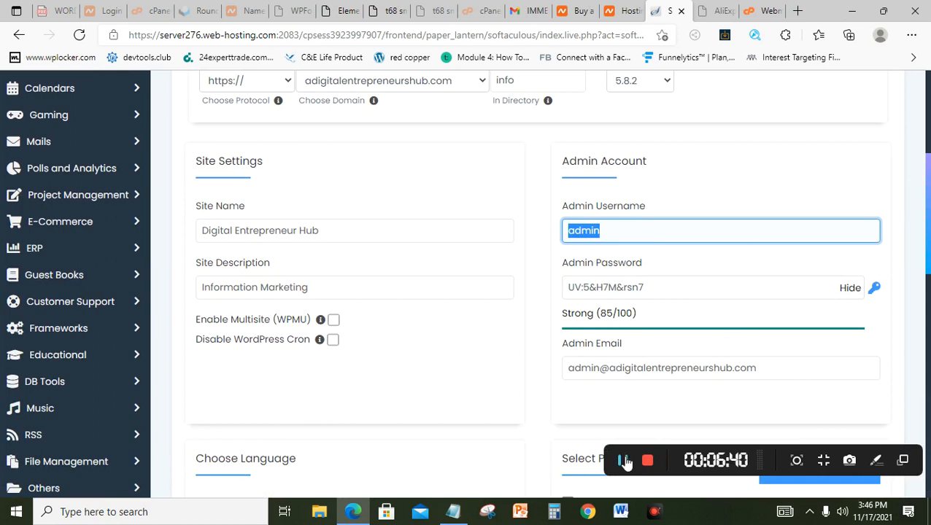
left_click(622, 460)
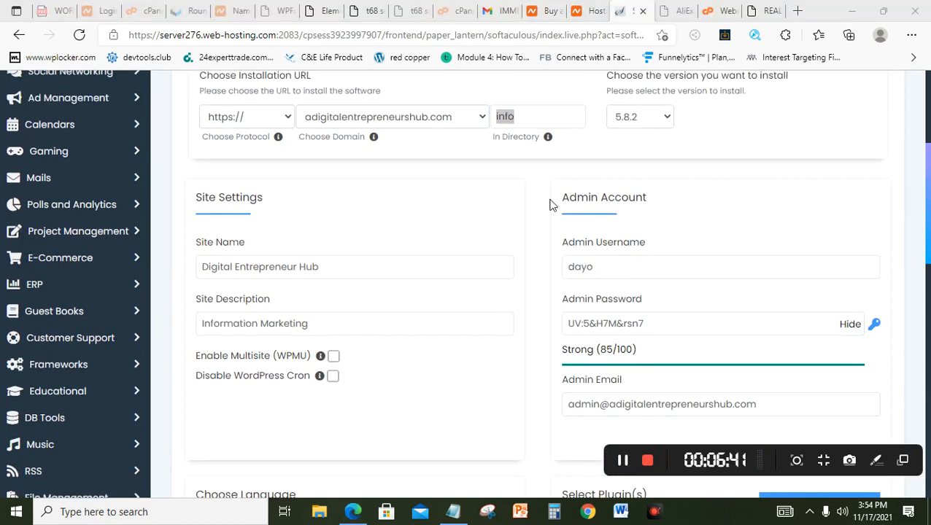
Step: Set a custom admin username and admin email, and tick the Classic Editor plugin
left_click(532, 127)
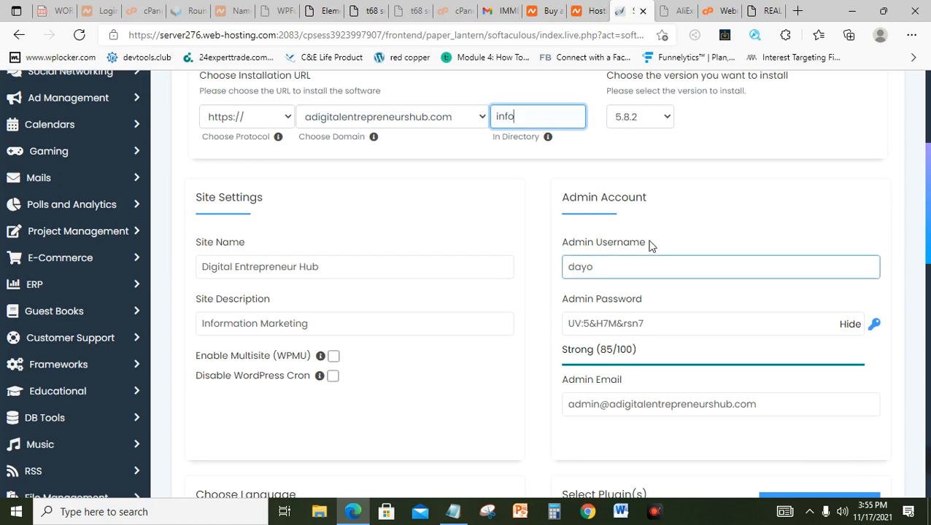
left_click(635, 275)
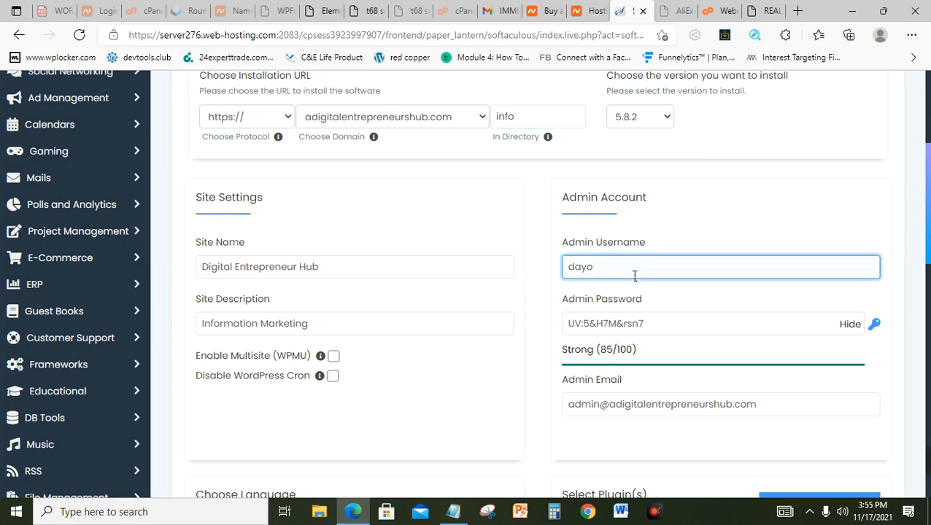
left_click_drag(927, 163, 930, 193)
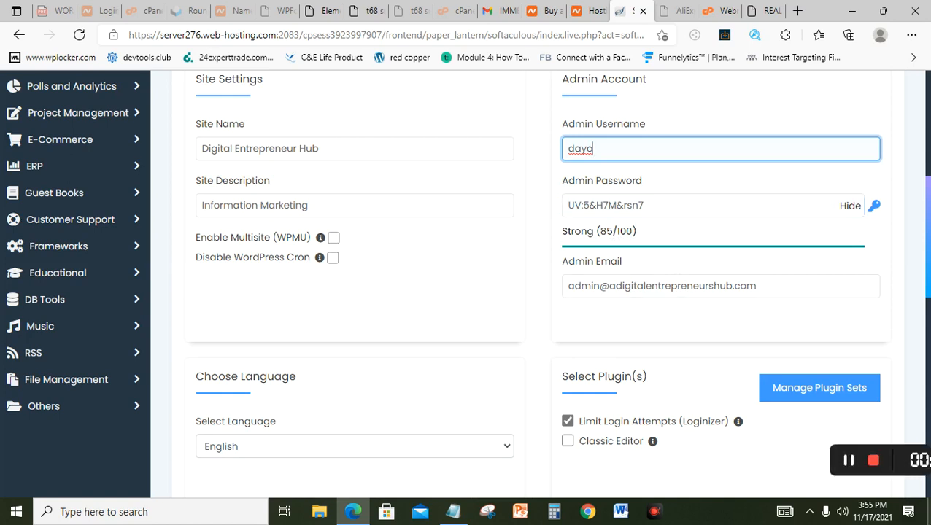
mouse_move(893, 467)
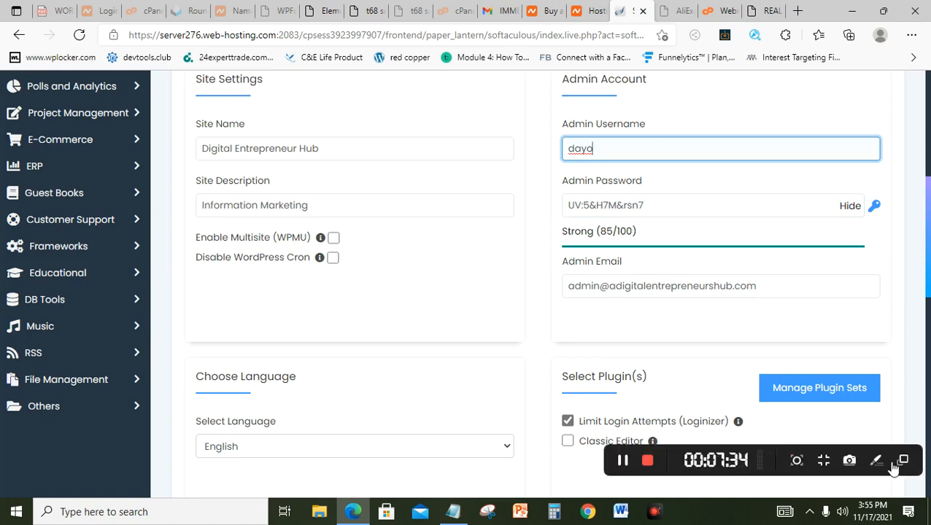
left_click(623, 461)
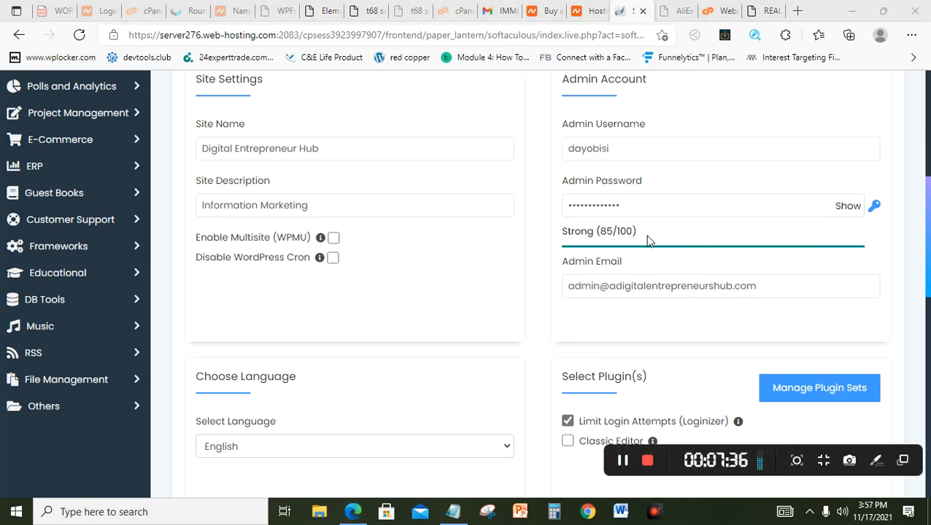
left_click(614, 288)
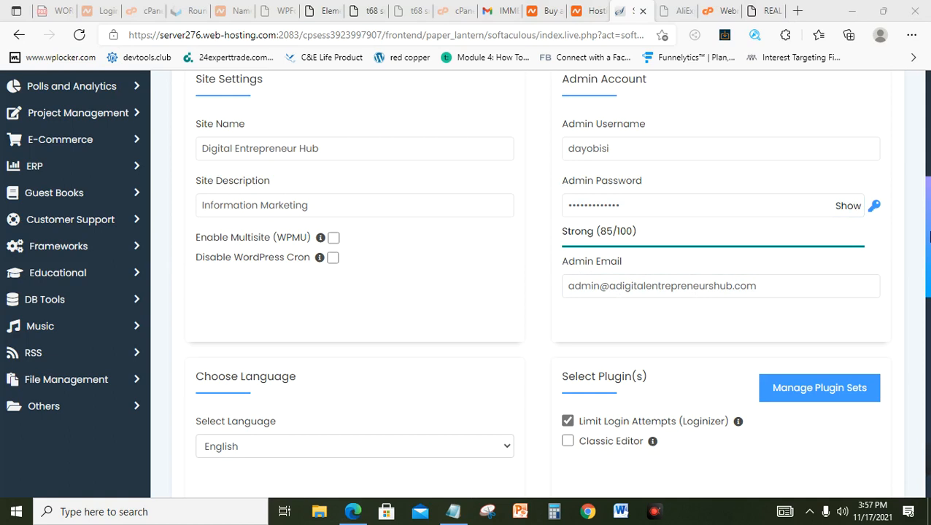
scroll(928, 238, "down", 1)
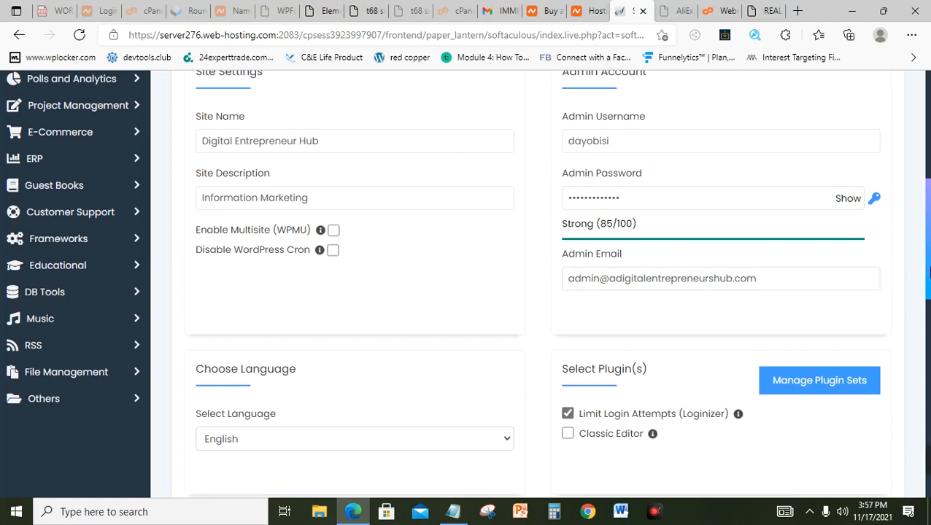
scroll(929, 275, "down", 3)
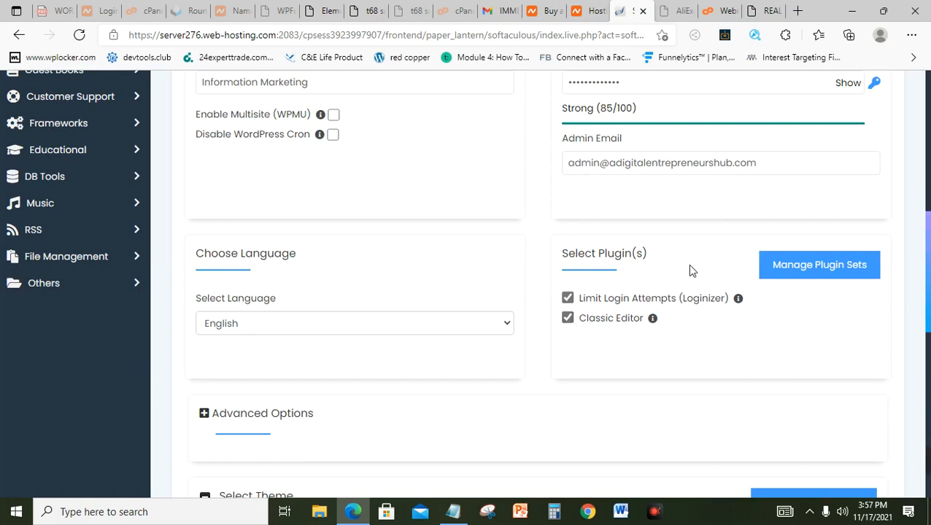
Step: Fill in the email address for receiving installation details at the bottom of the form
left_click_drag(929, 284, 930, 410)
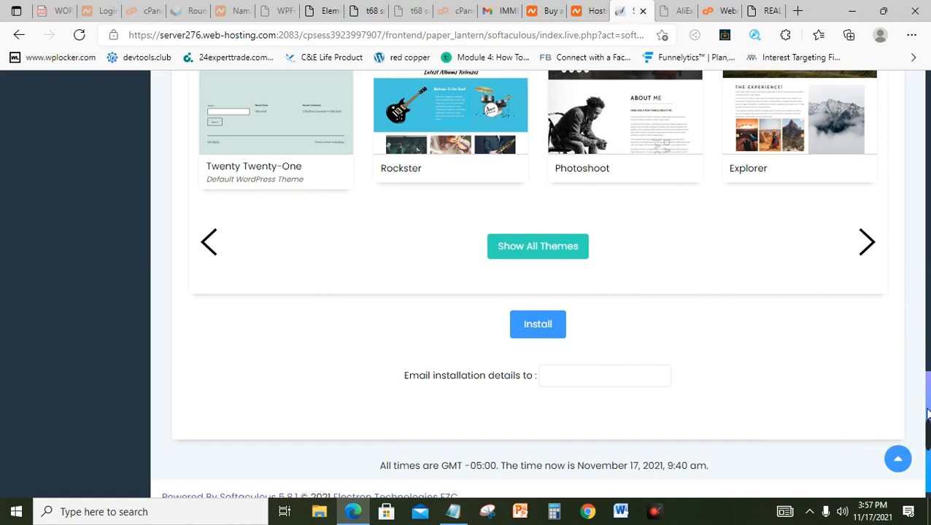
left_click(600, 383)
left_click(590, 383)
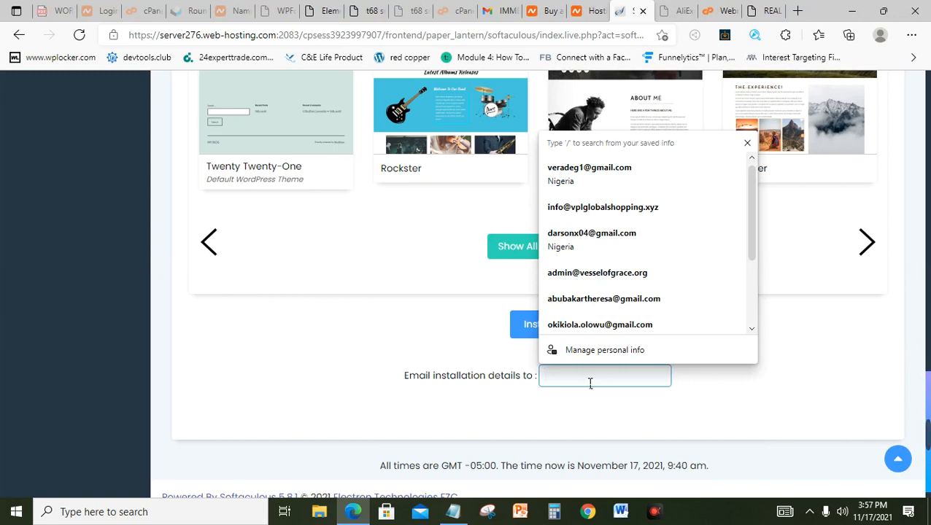
mouse_move(923, 452)
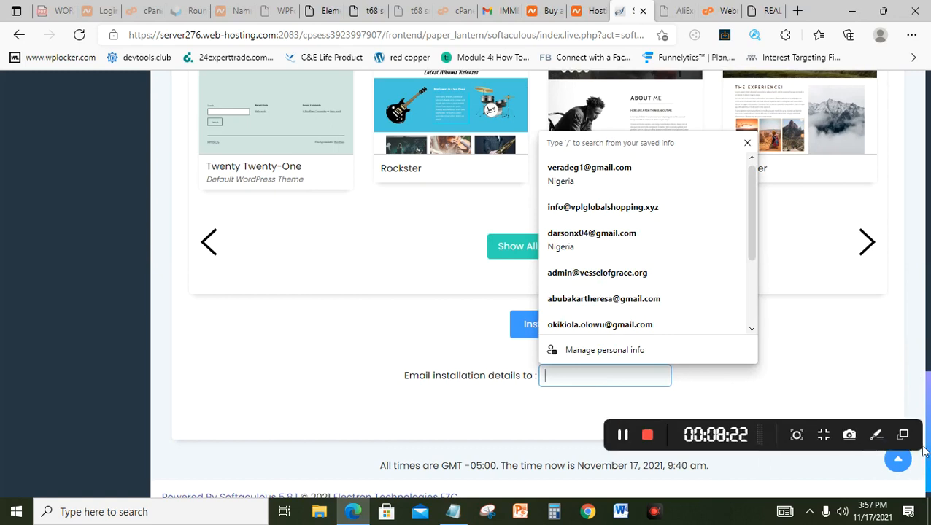
left_click(623, 434)
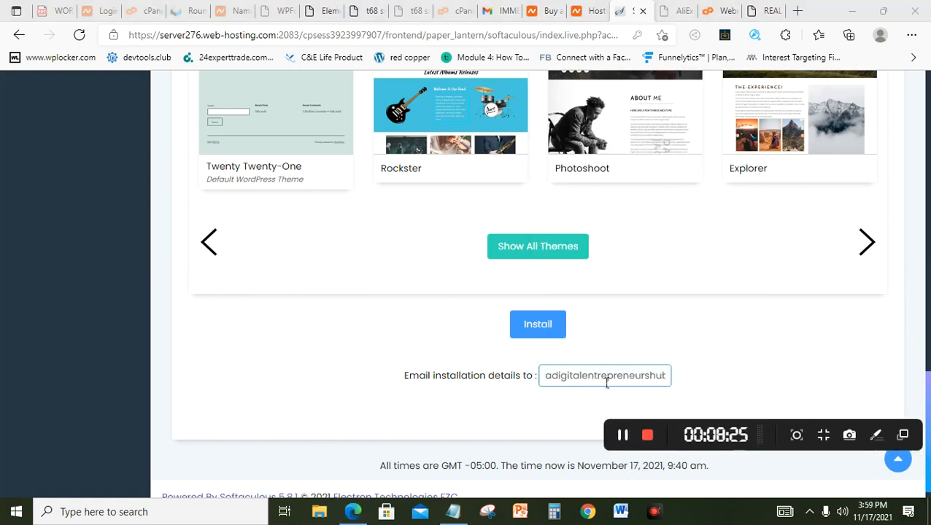
left_click(578, 360)
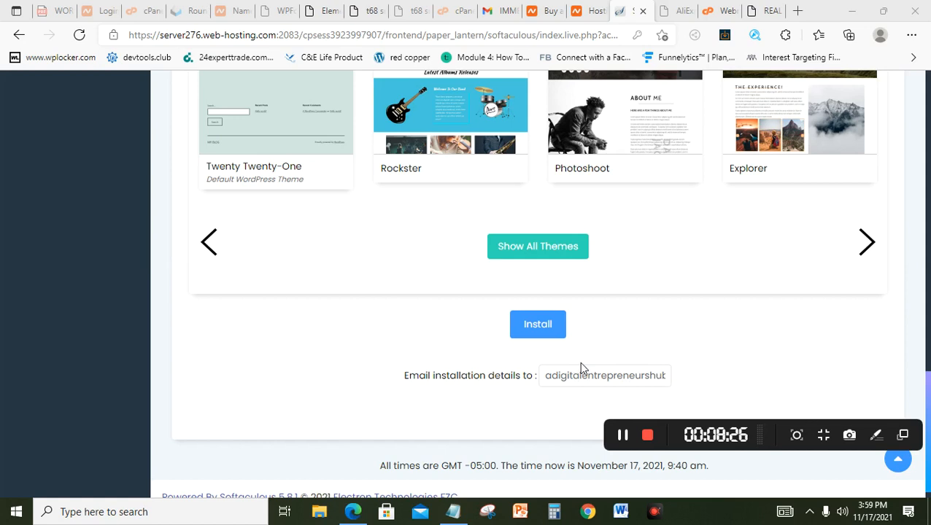
left_click(589, 372)
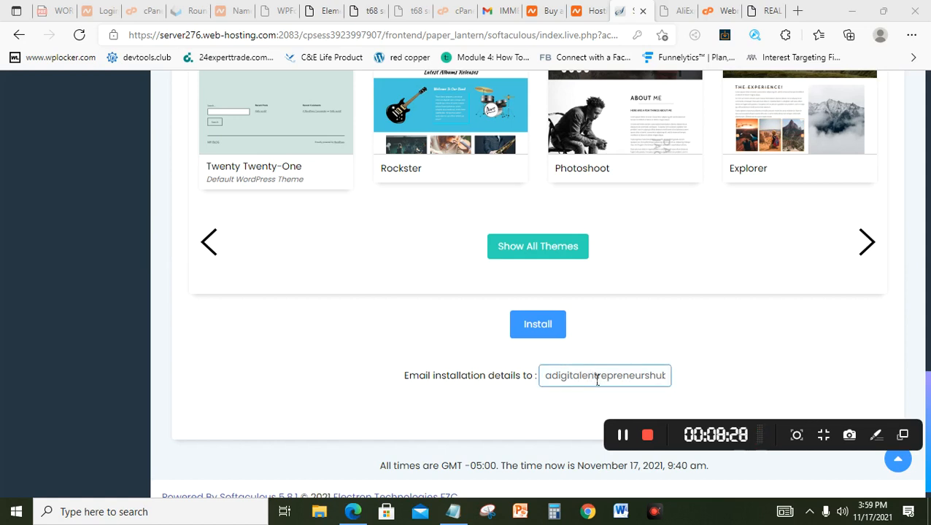
left_click(555, 357)
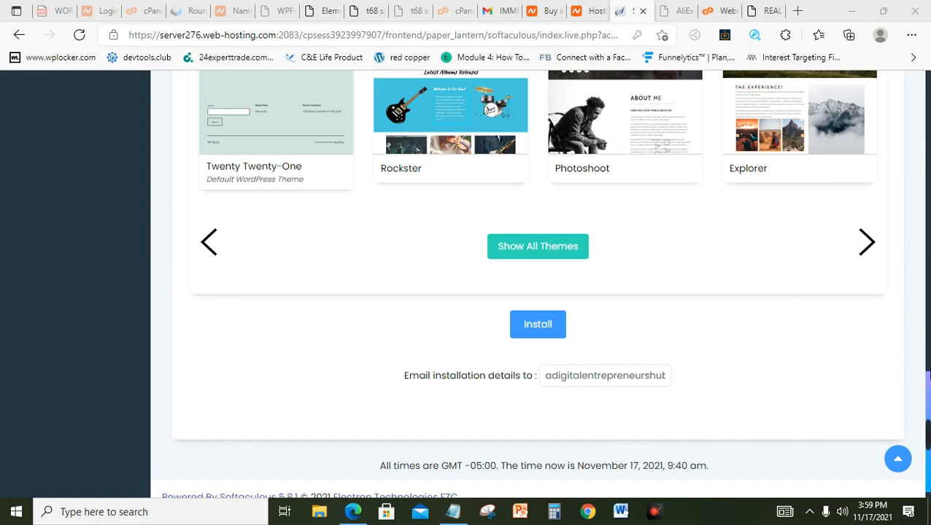
scroll(925, 401, "up", 4)
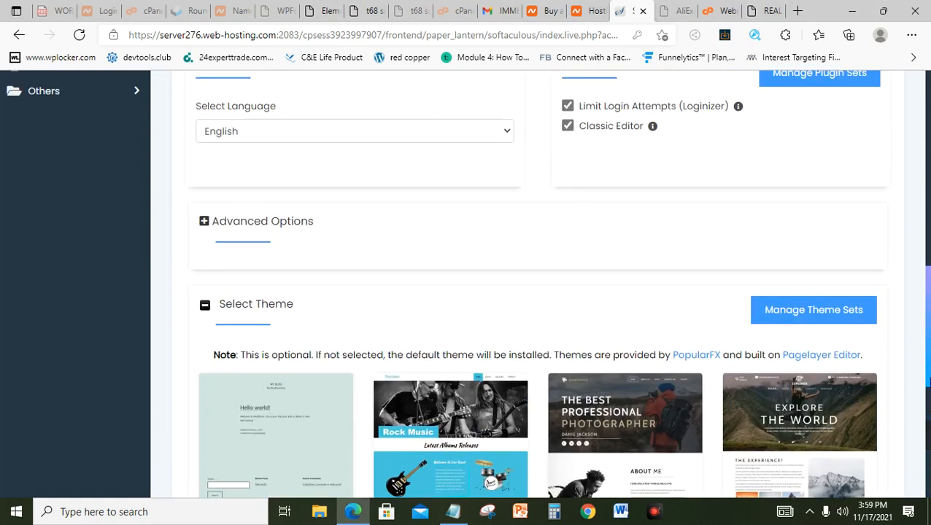
scroll(467, 284, "down", 1)
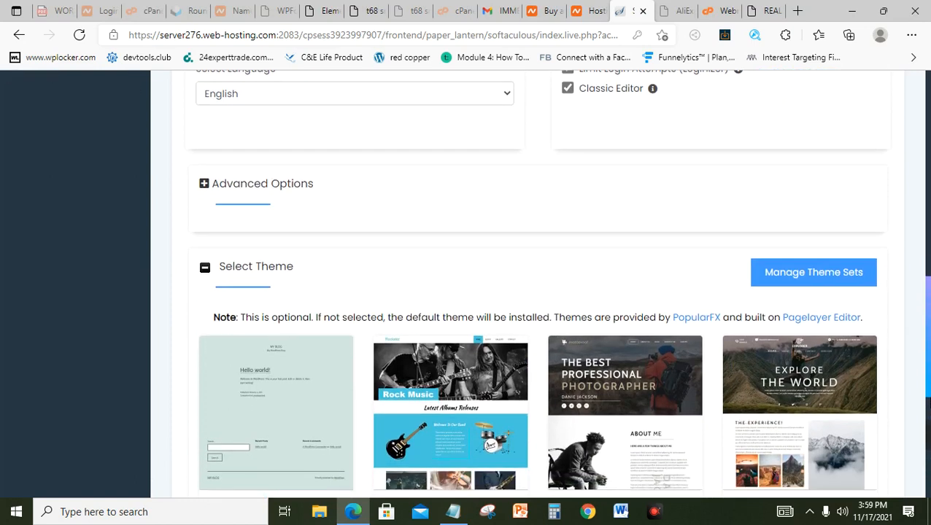
scroll(927, 438, "down", 5)
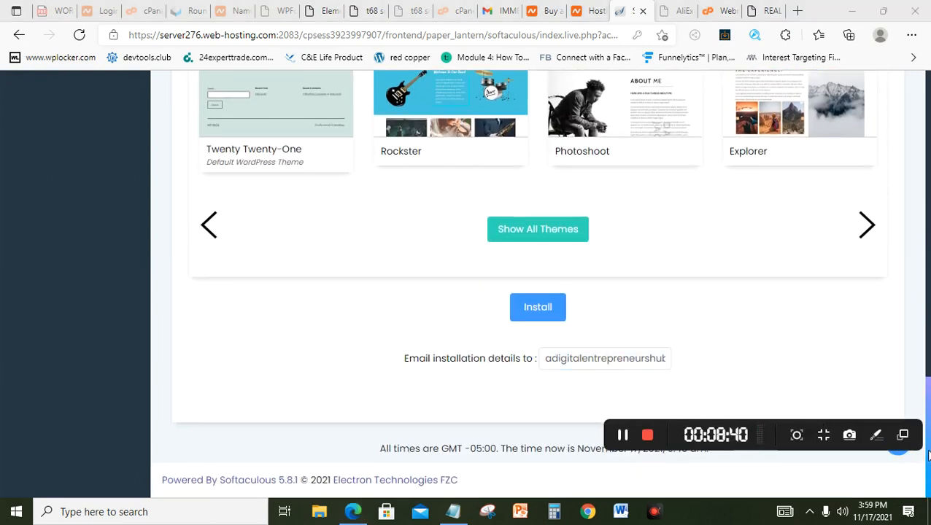
Step: Run the WordPress install to adigitalentrepreneurshub.com/info and dismiss Edge's Save password prompt
left_click(538, 308)
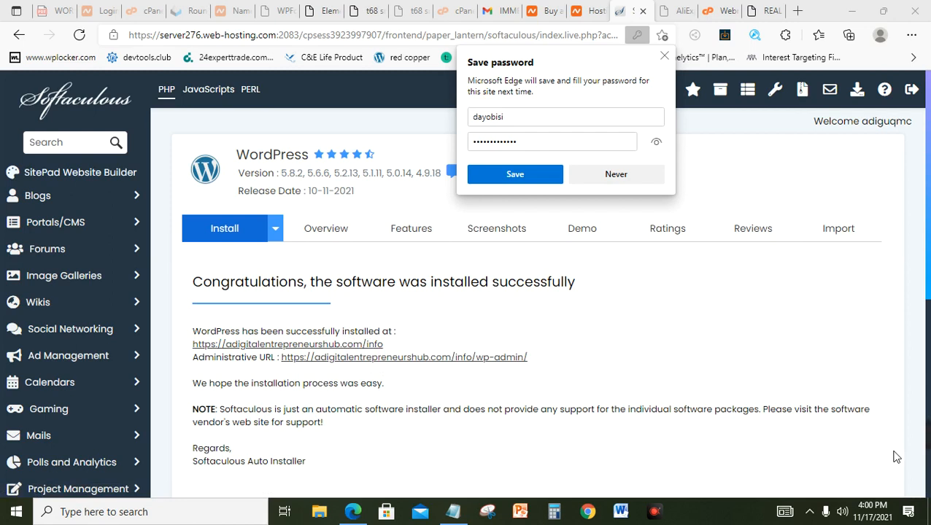
mouse_move(905, 445)
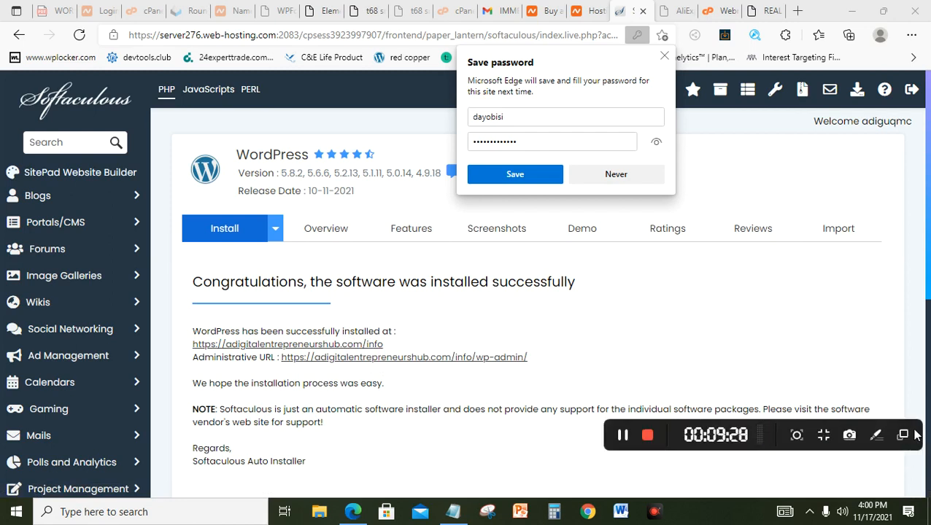
left_click(623, 440)
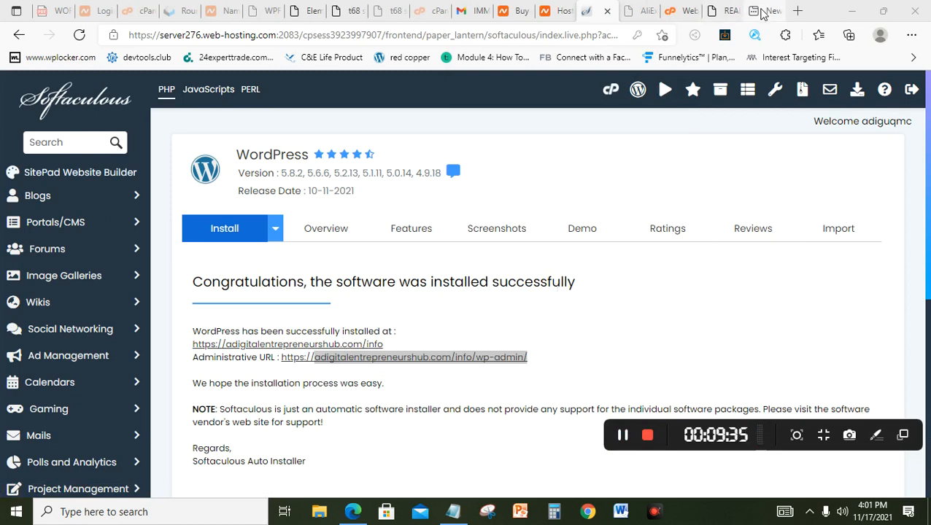
Step: In the new tab, load adigitalentrepreneurshub.com/info/admin/ by deleting 'wp-' from the admin URL
left_click(761, 12)
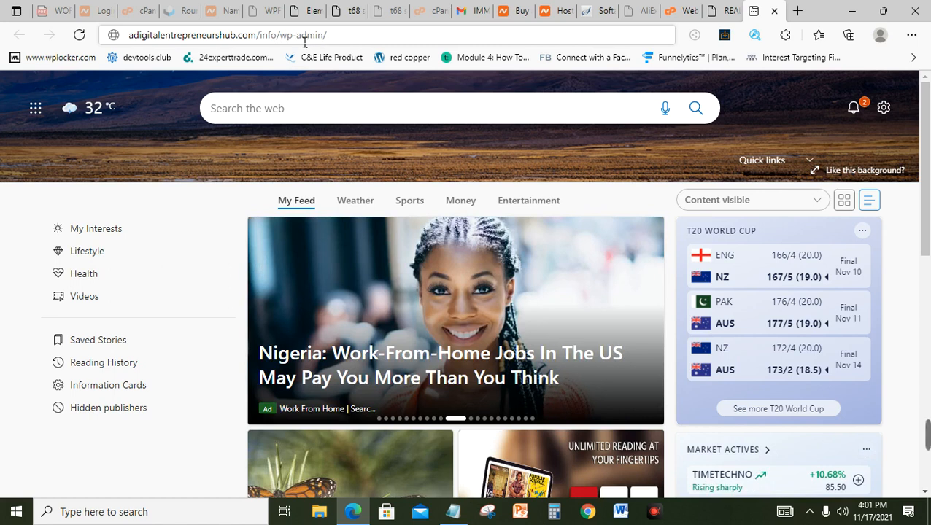
left_click_drag(297, 37, 281, 39)
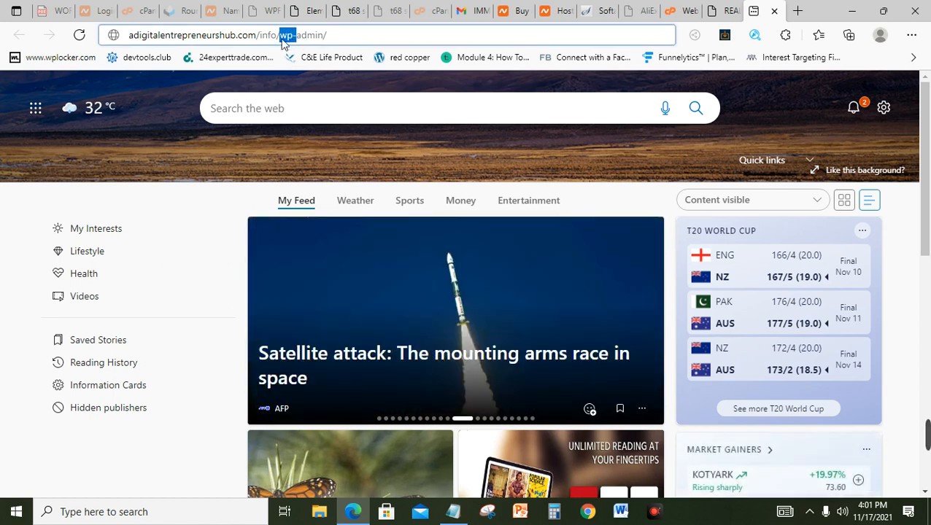
key("BackSpace")
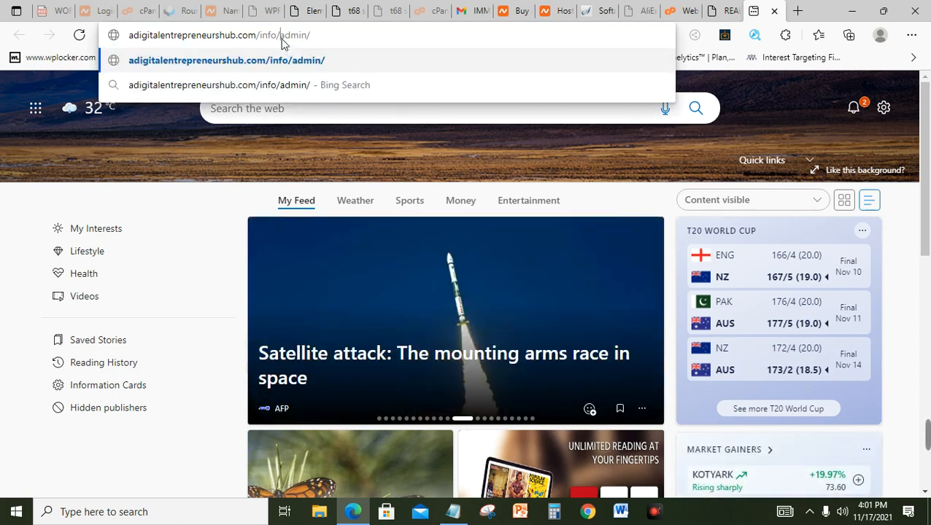
key("Return")
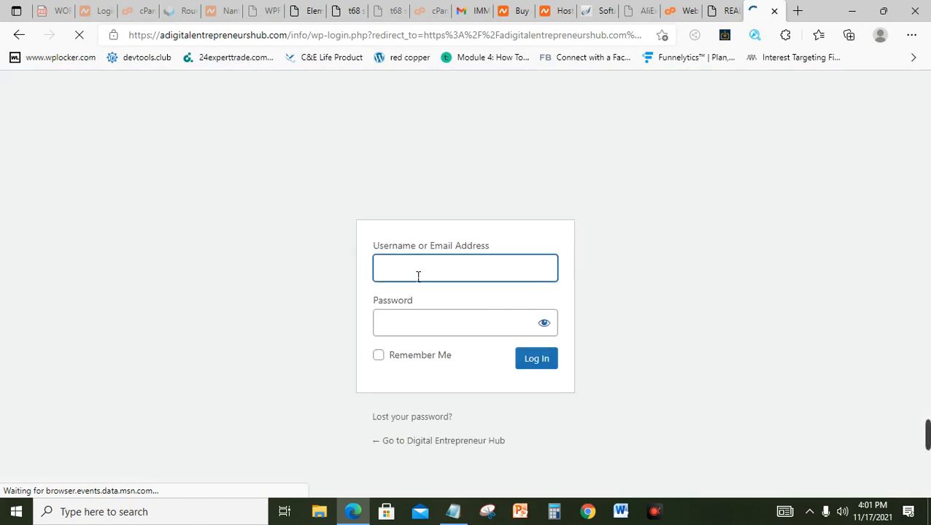
Step: Log in at /info/wp-admin with the admin username and password to reach the Dashboard
type("dayo")
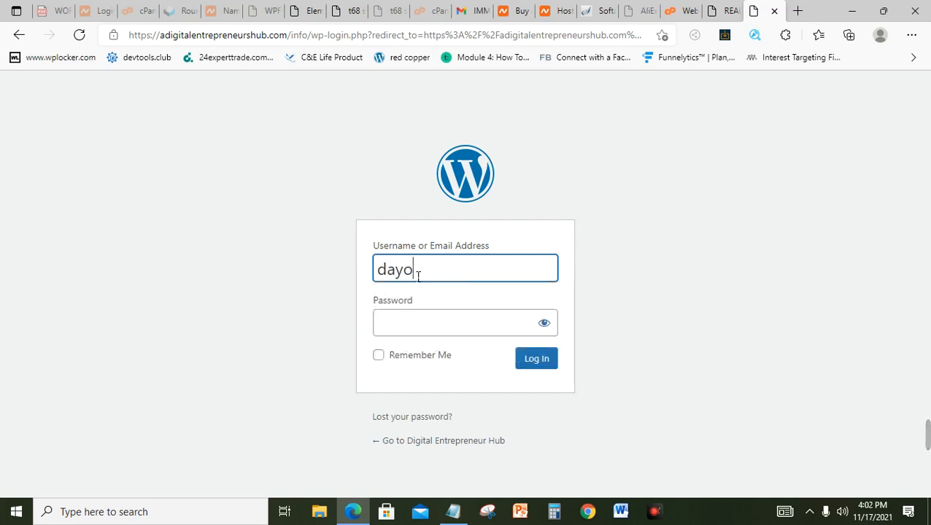
key("Tab")
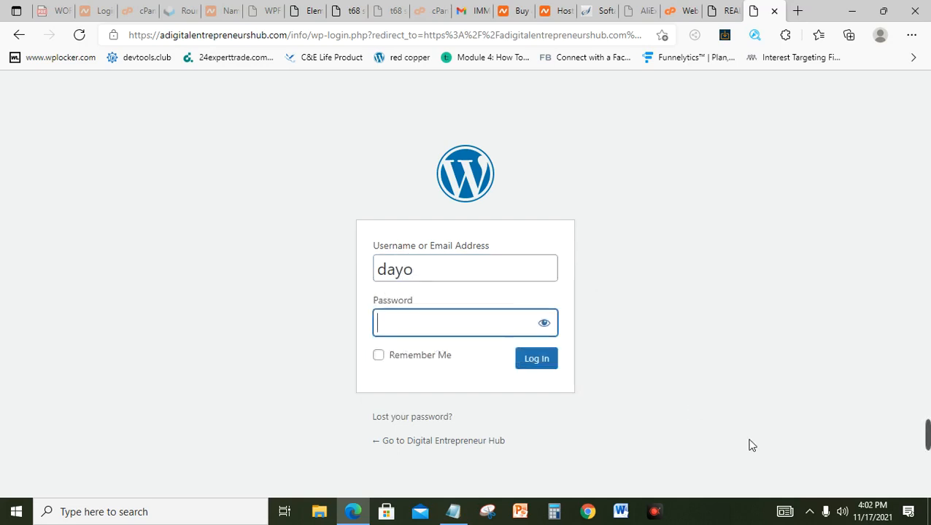
mouse_move(751, 444)
left_click(626, 437)
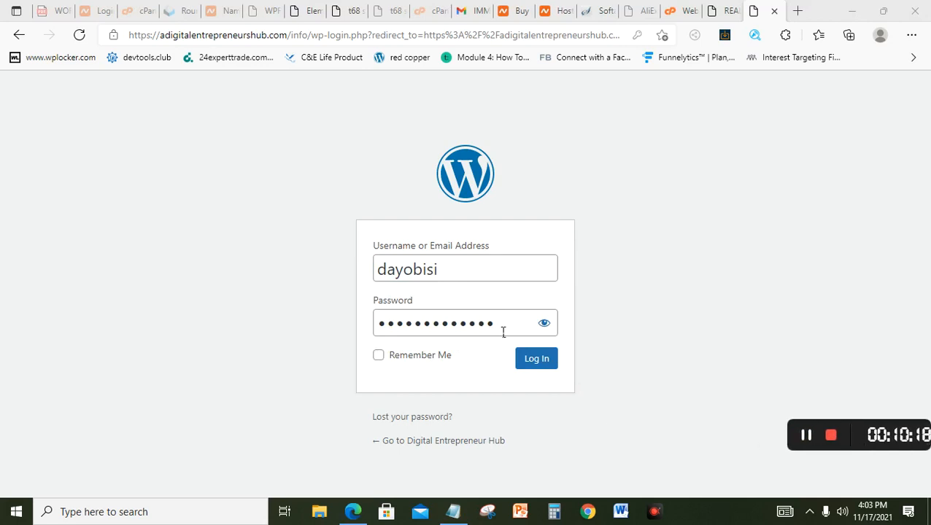
left_click(545, 363)
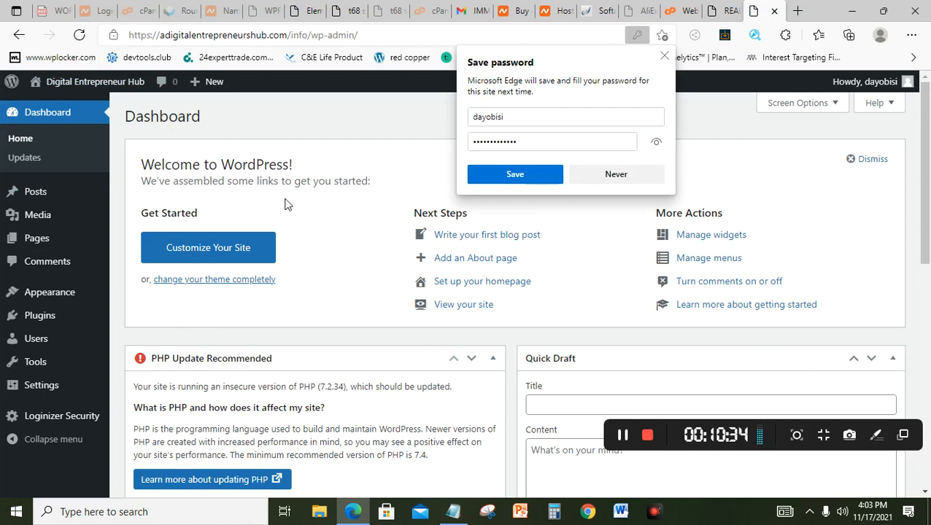
Step: Choose Never on Edge's save-password prompt, leaving the Digital Entrepreneur Hub Dashboard open
left_click(633, 175)
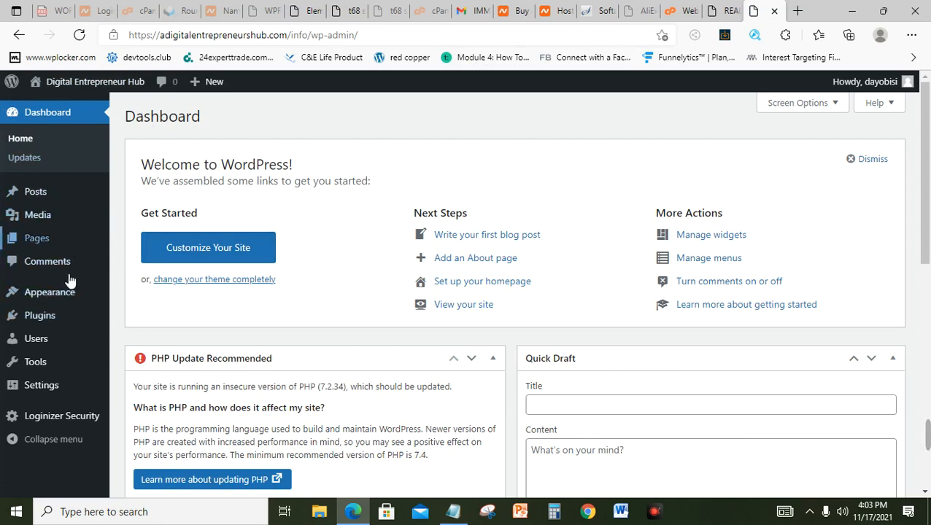
mouse_move(79, 325)
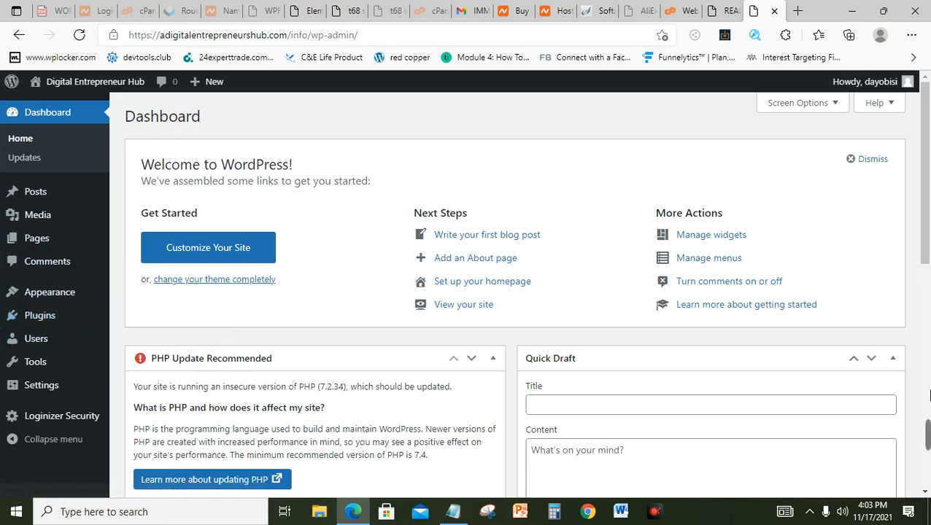
mouse_move(927, 435)
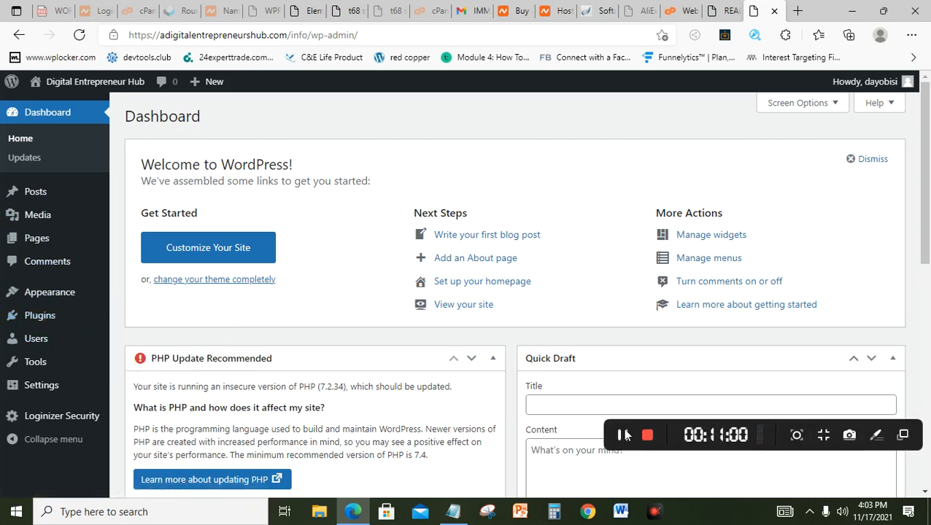
left_click(625, 435)
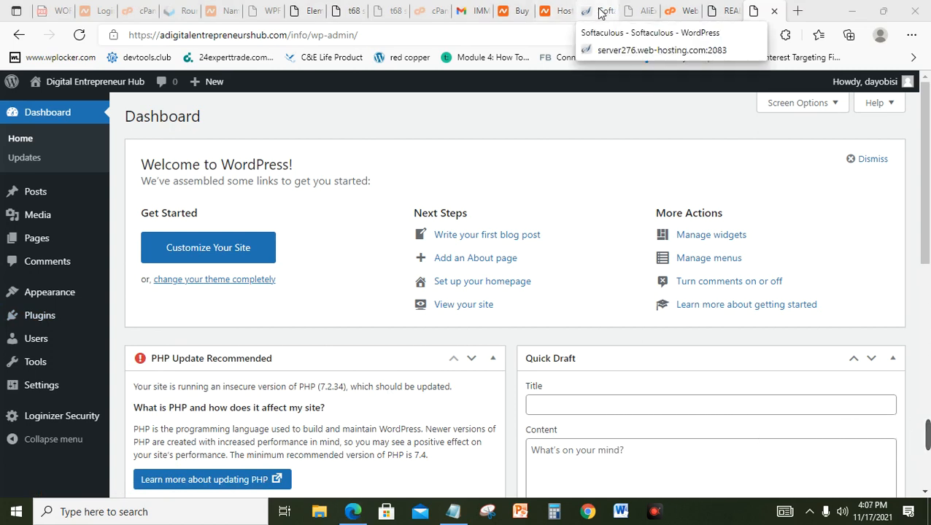
Step: From the Softaculous installation results, open the WordPress Administrative URL in a new tab
left_click(606, 11)
left_click(581, 330)
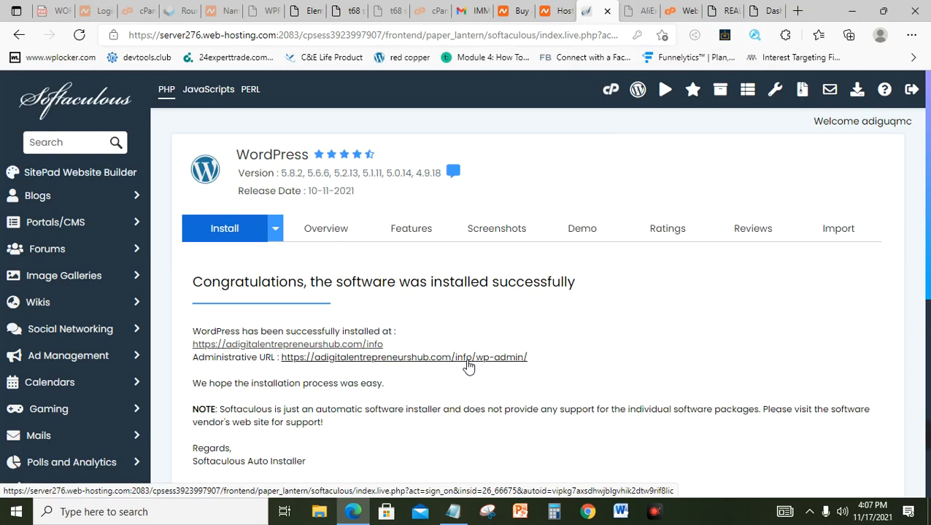
left_click(467, 363)
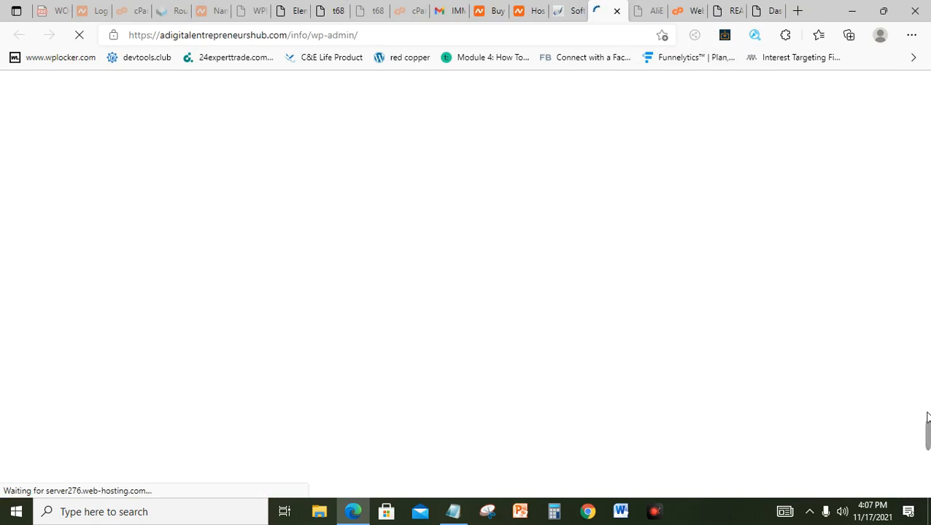
left_click(625, 438)
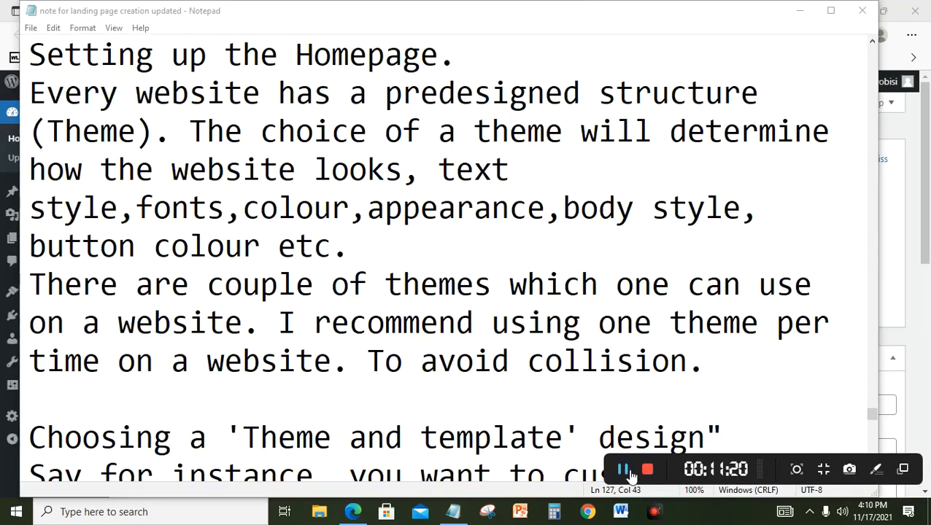
Step: Move down the Notepad notes to the Astra steps: Appearance, Themes, Add New, search Astra
left_click(740, 151)
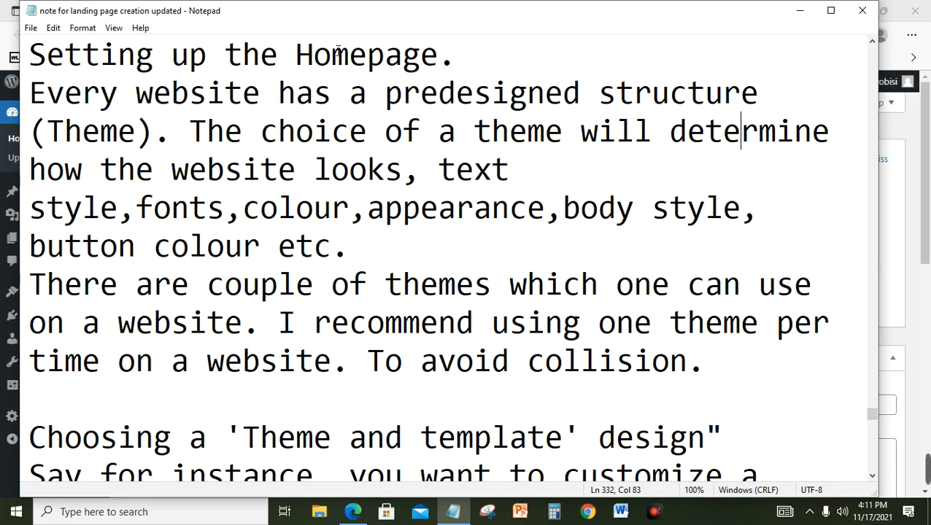
left_click(406, 140)
key("Down")
key("Down")
key("Down")
key("Down")
key("Down")
key("Down")
key("Down")
key("Down")
key("Down")
key("Down")
key("Down")
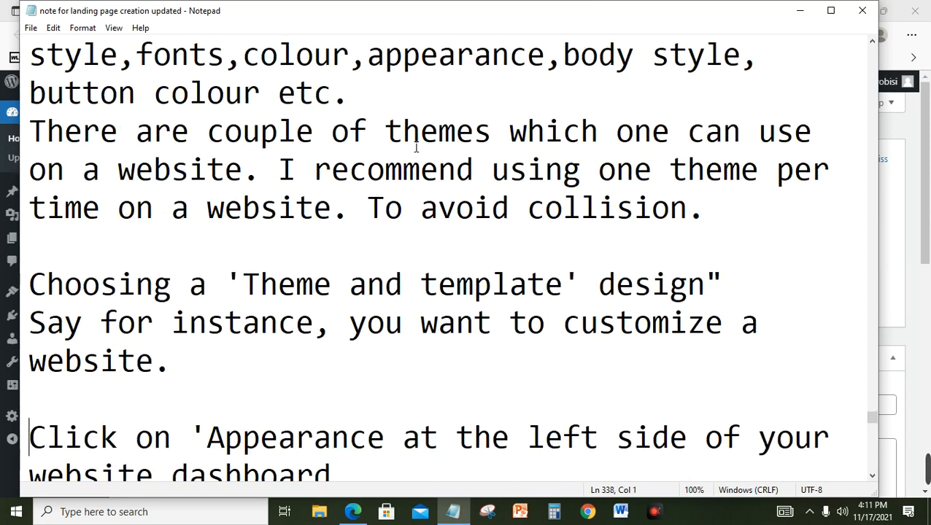
key("Down")
key("Down")
key("Down")
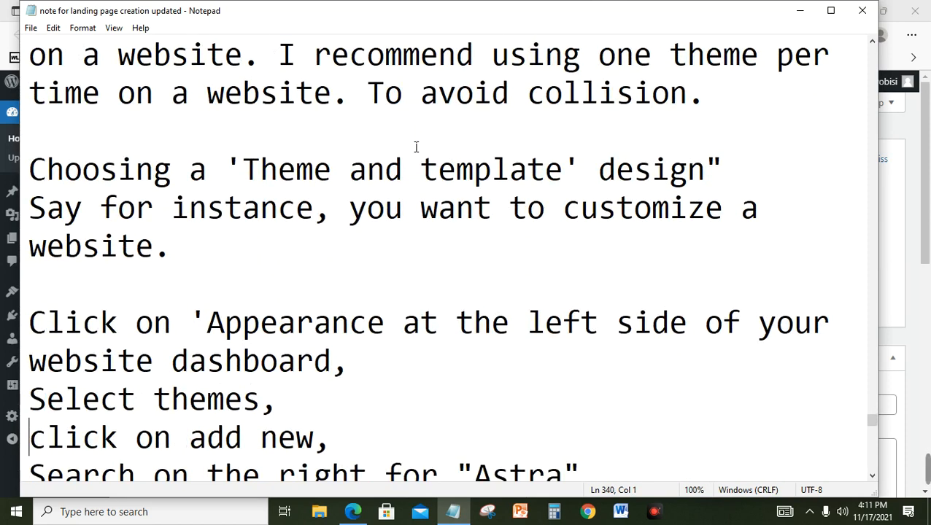
key("Down")
key("Down")
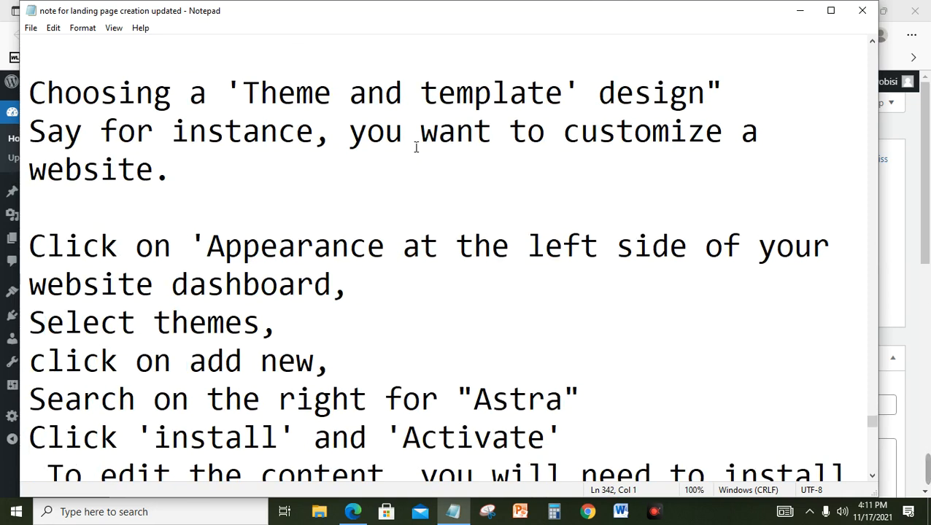
Step: Read through the Astra starter-template plugin notes, then return to the WordPress Dashboard
key("Down")
key("Down")
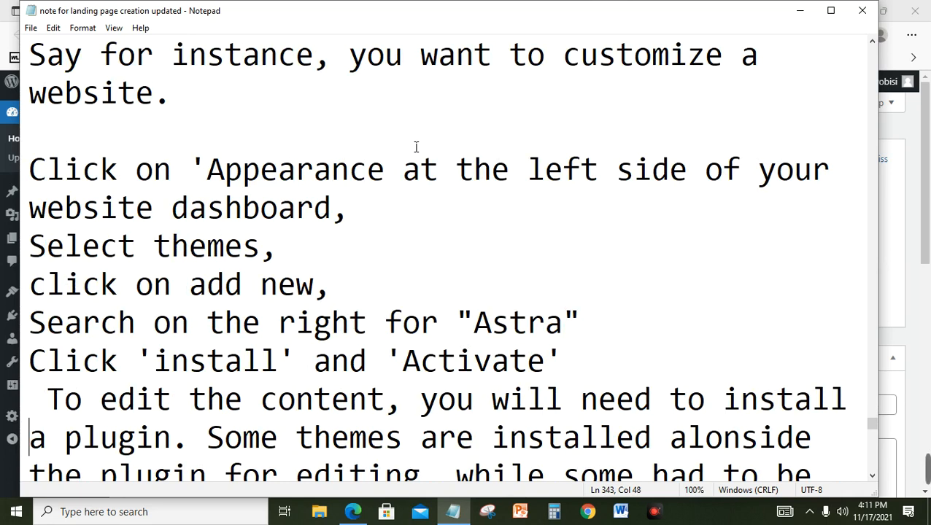
key("Down")
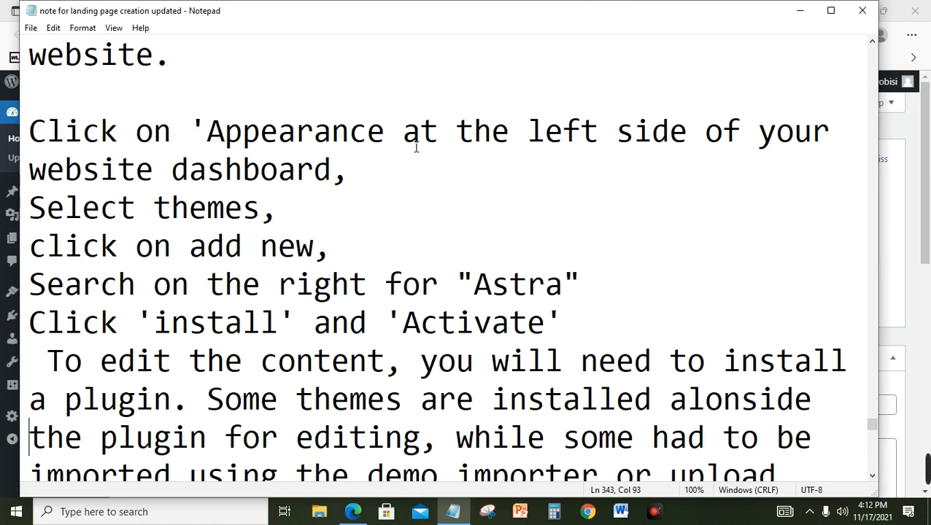
key("Down")
key("Down")
key("Down")
key("Down")
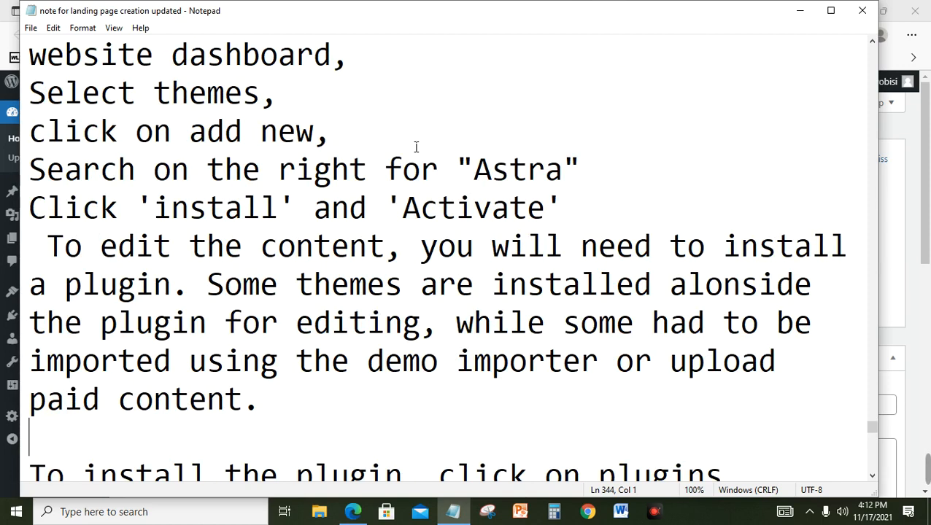
key("Down")
key("Down")
key("Down")
key("Down")
key("Down")
key("Down")
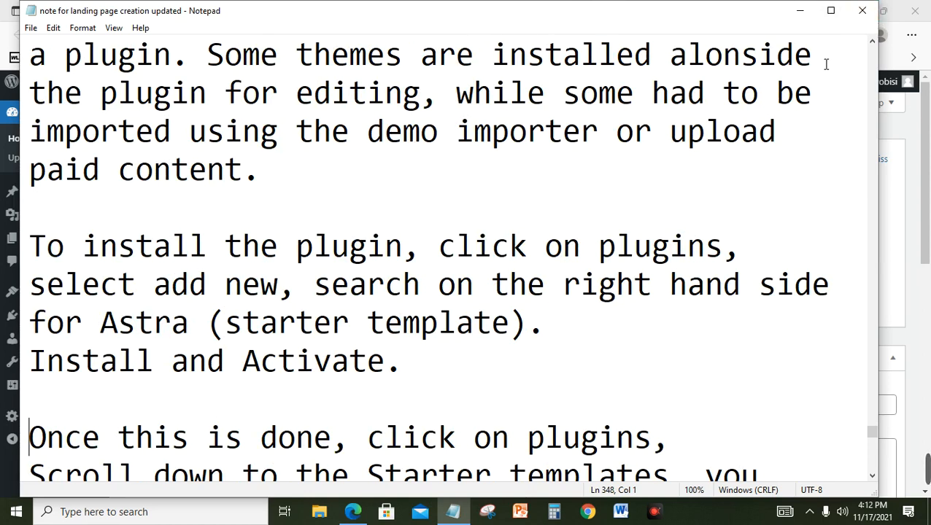
left_click(928, 114)
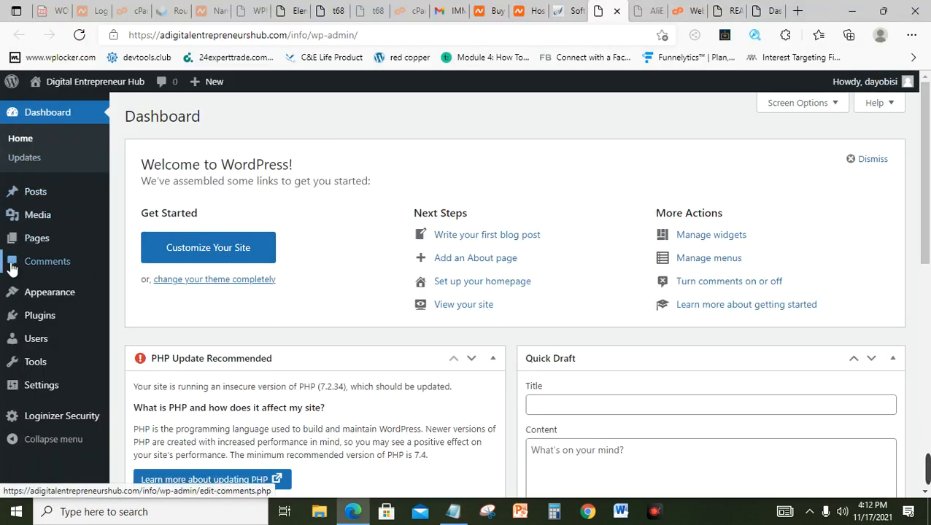
Step: Search Appearance > Themes > Add New for 'astra' and install the Astra theme
mouse_move(57, 301)
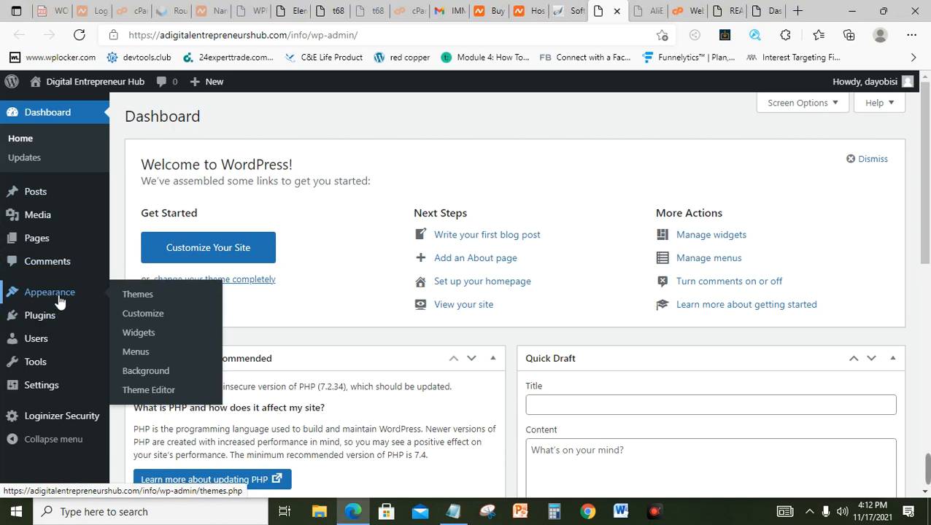
left_click(129, 300)
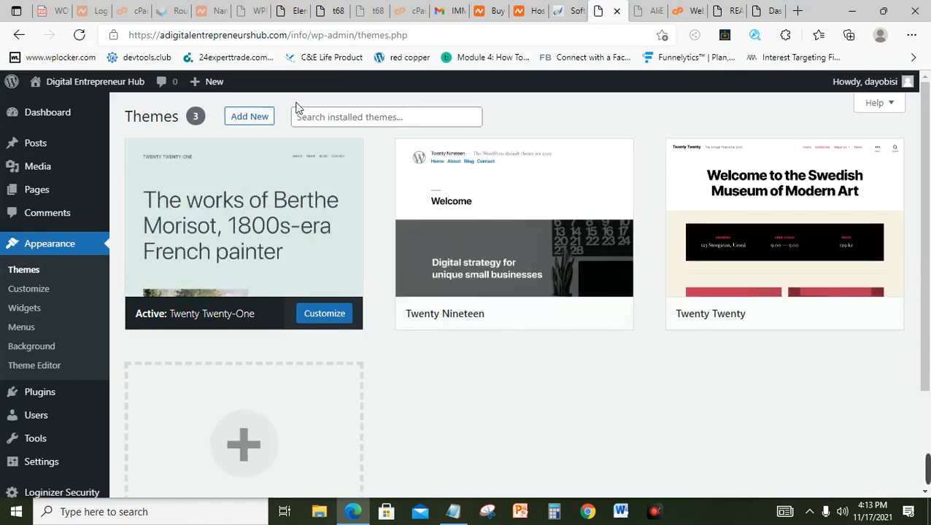
left_click(252, 118)
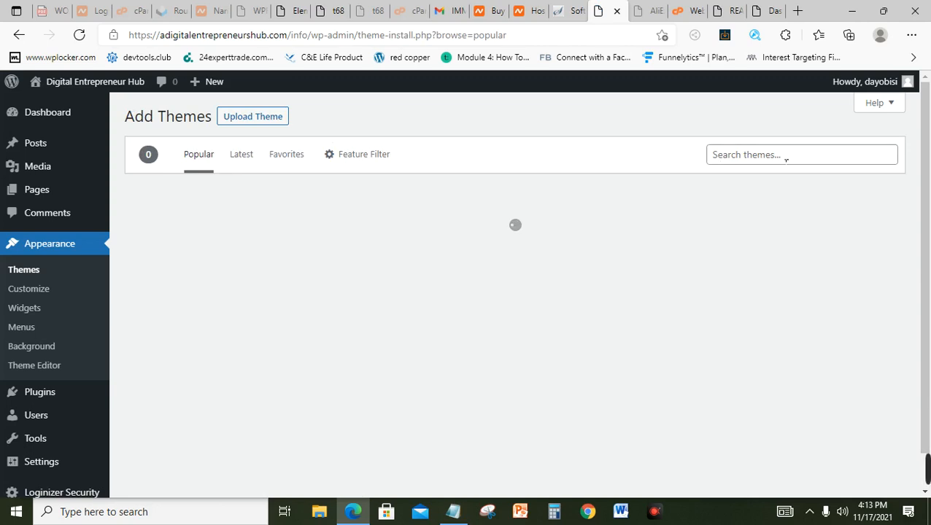
left_click(787, 158)
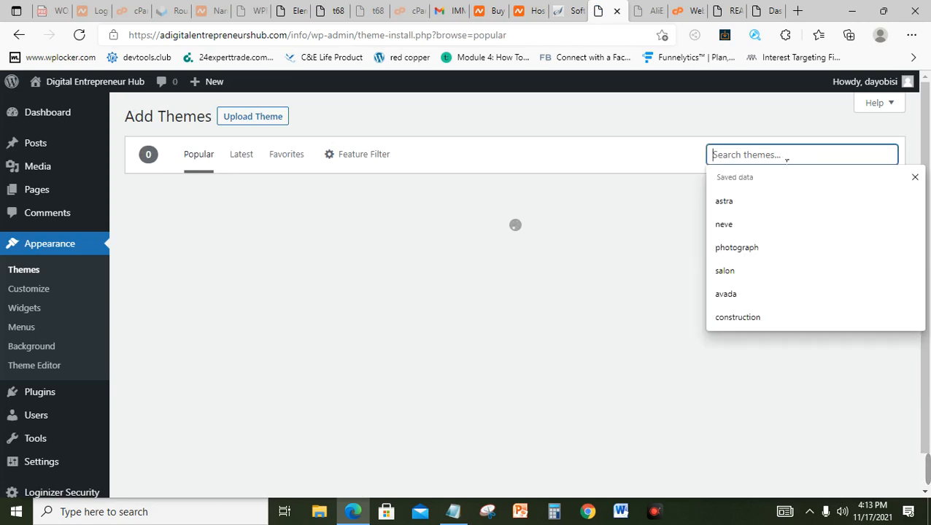
type("astra")
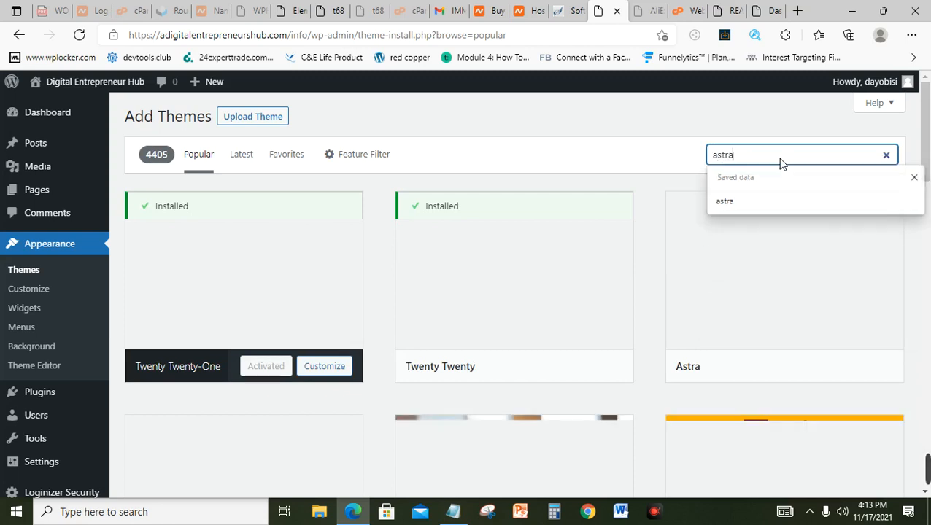
key("Return")
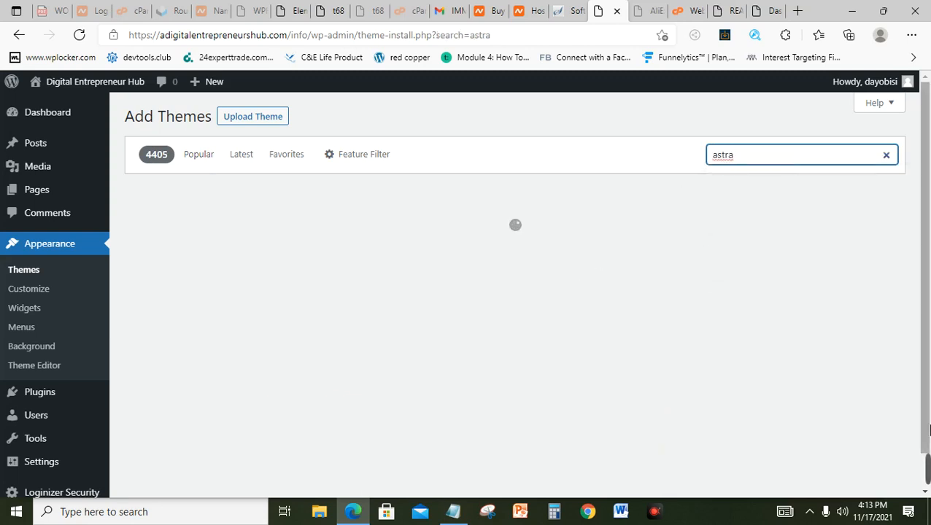
mouse_move(930, 457)
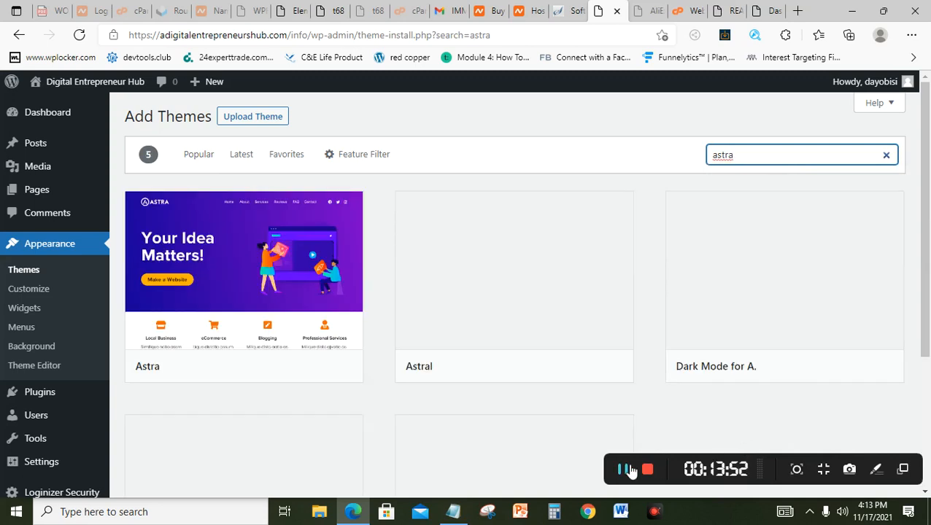
mouse_move(251, 276)
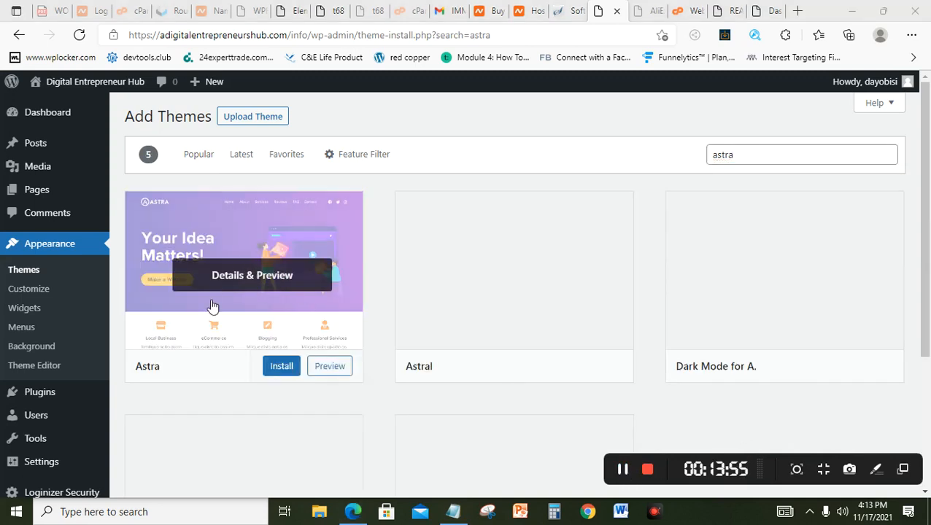
left_click(282, 366)
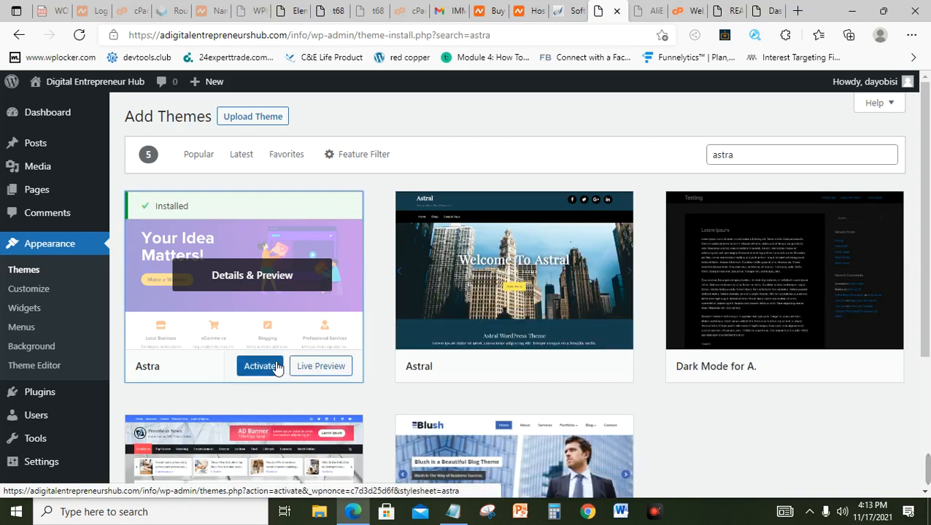
Step: Activate the Astra theme and open the Digital Entrepreneur Hub live site in a new tab
left_click(263, 372)
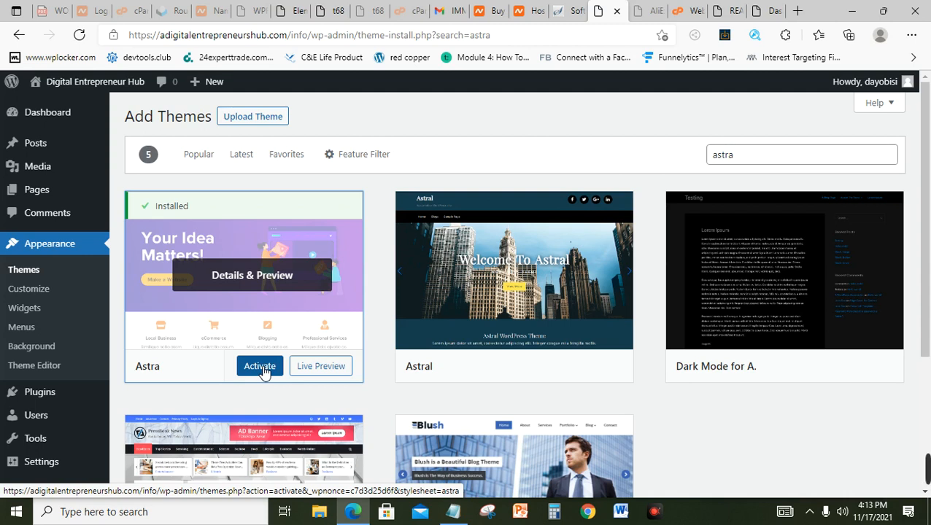
left_click(263, 371)
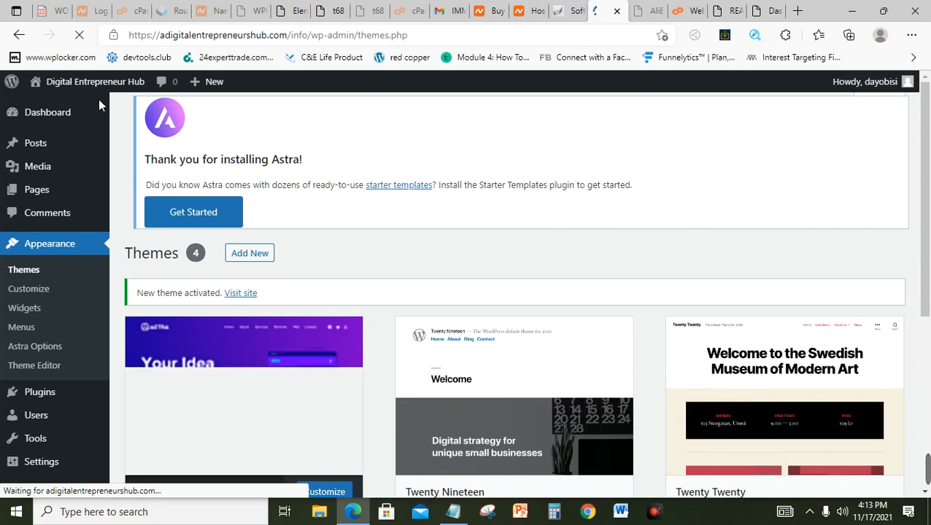
mouse_move(56, 92)
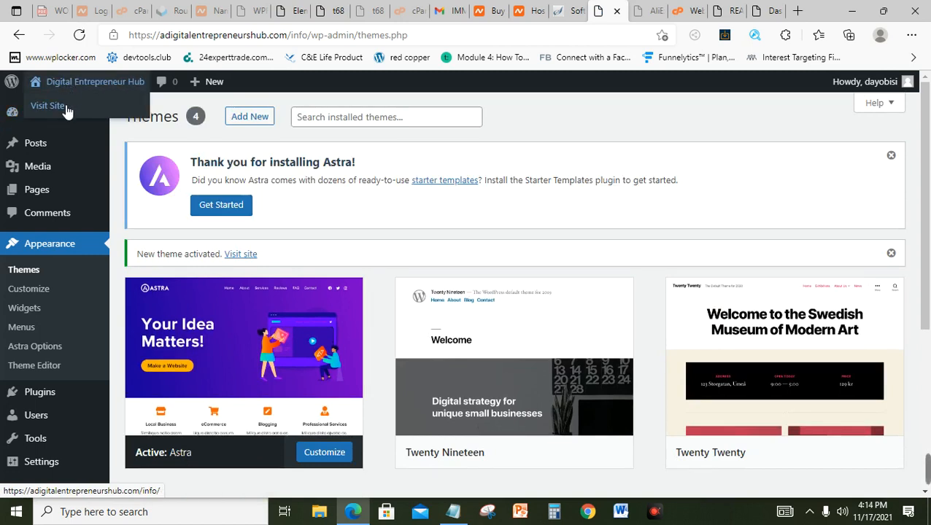
right_click(66, 108)
left_click(105, 122)
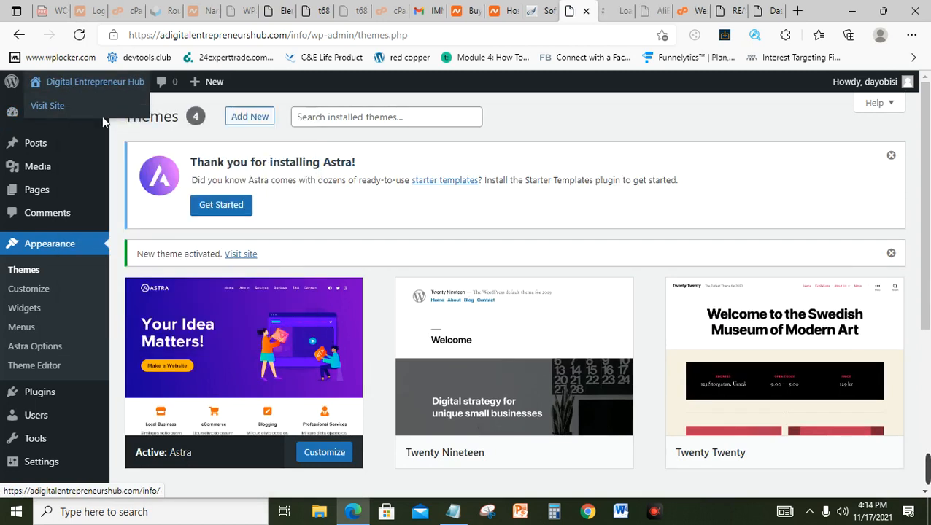
left_click(607, 5)
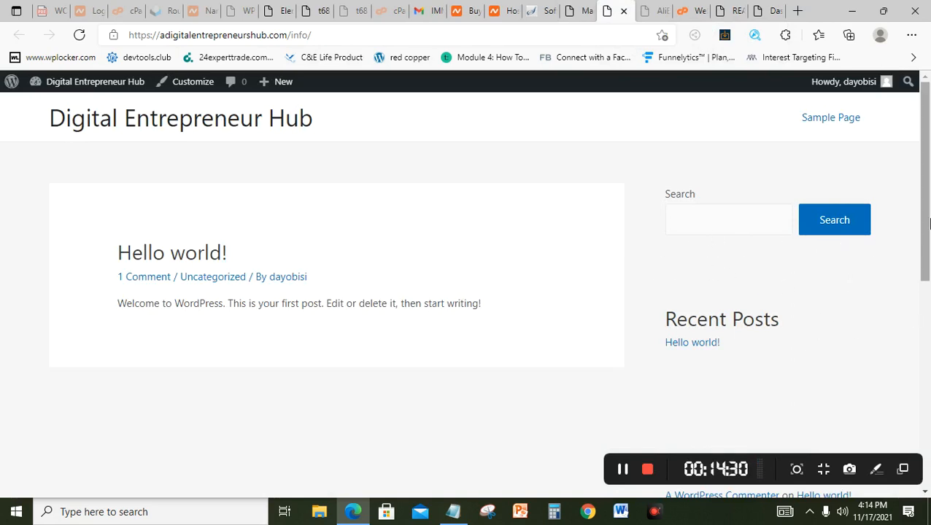
Step: Scroll the live site's Hello world page, then return to the Themes page showing Astra active
mouse_move(924, 223)
left_mouse_down()
mouse_move(929, 335)
mouse_move(929, 220)
left_mouse_up()
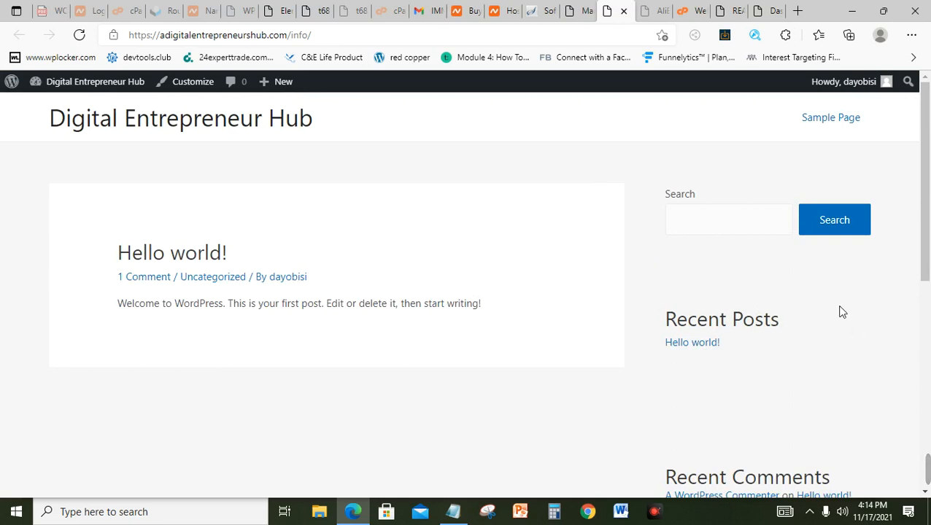
mouse_move(929, 233)
left_mouse_down()
mouse_move(929, 283)
mouse_move(929, 218)
left_mouse_up()
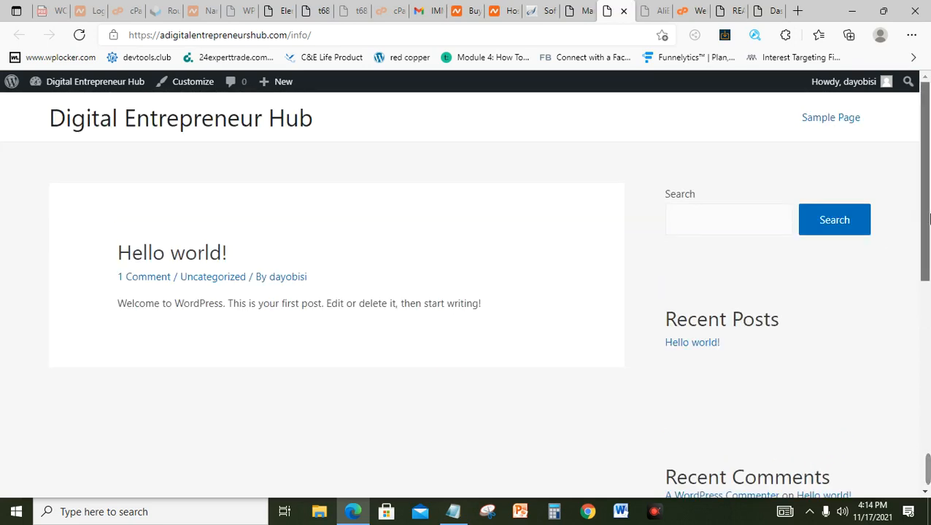
left_click(570, 13)
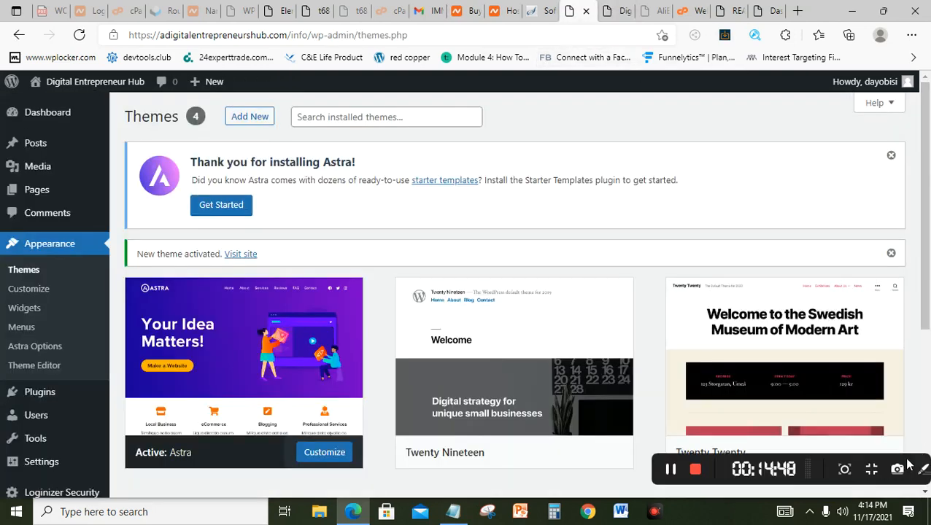
left_click(621, 470)
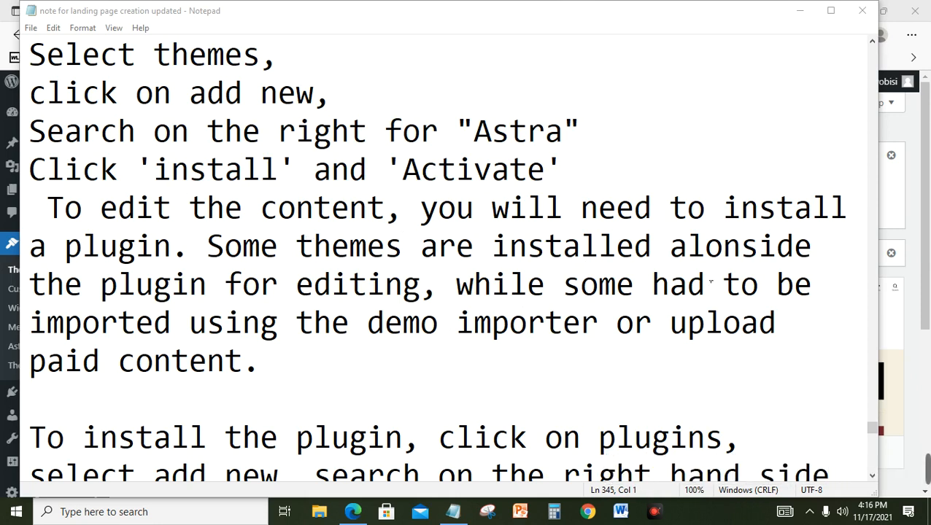
left_click(929, 239)
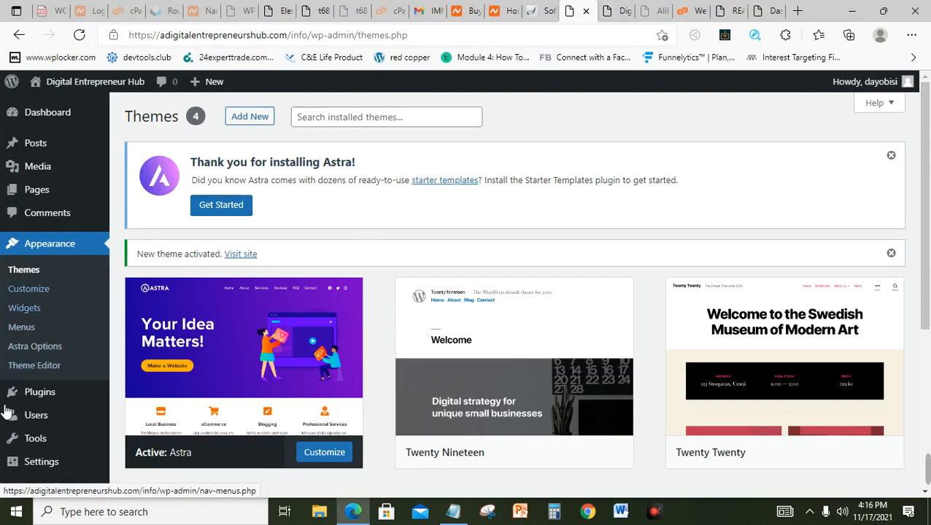
mouse_move(45, 398)
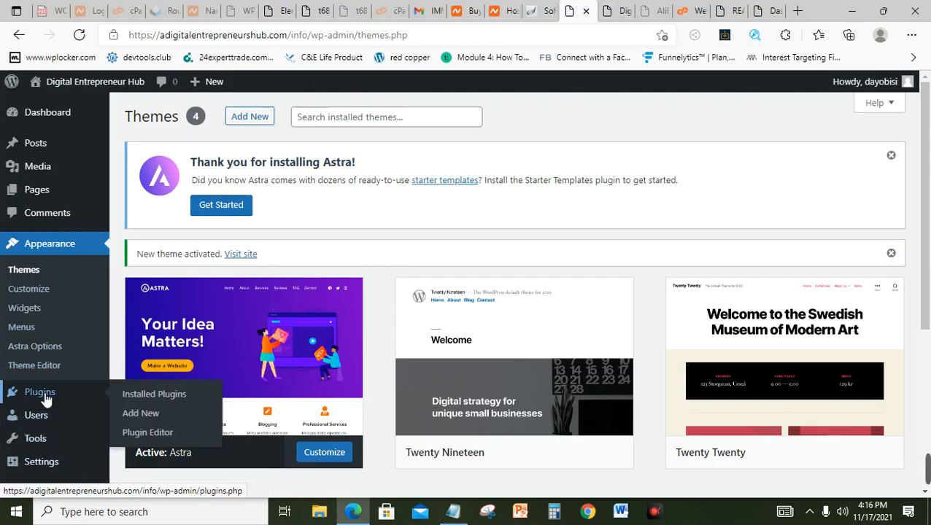
Step: Search Plugins > Add New for 'astra', then install and activate Starter Templates
left_click(131, 416)
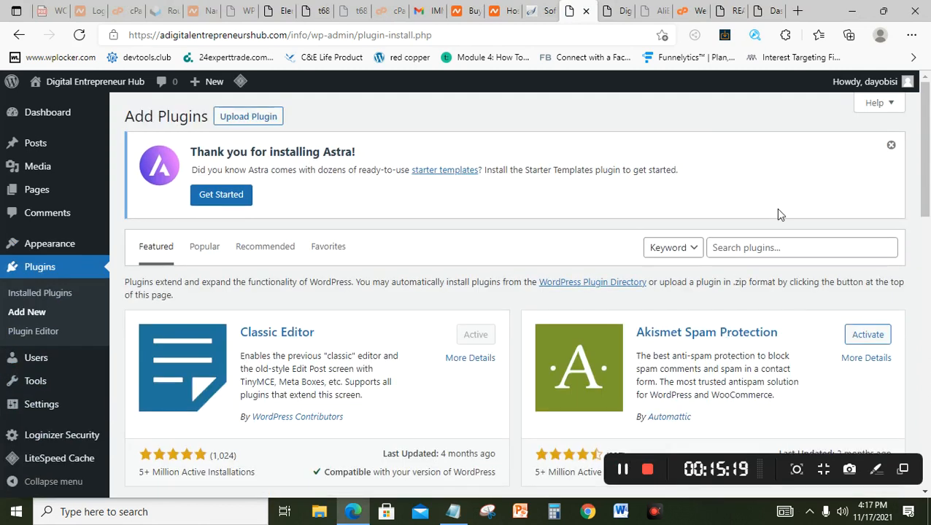
left_click(763, 250)
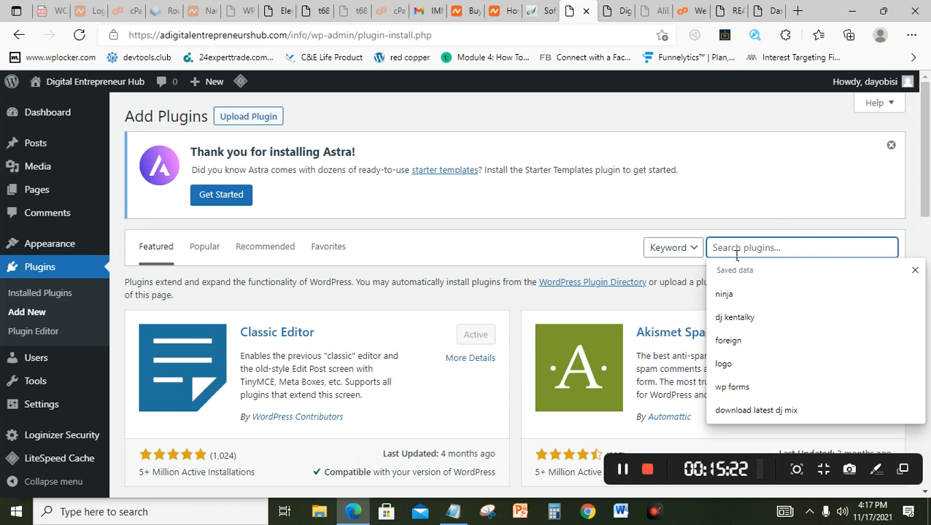
type("astra")
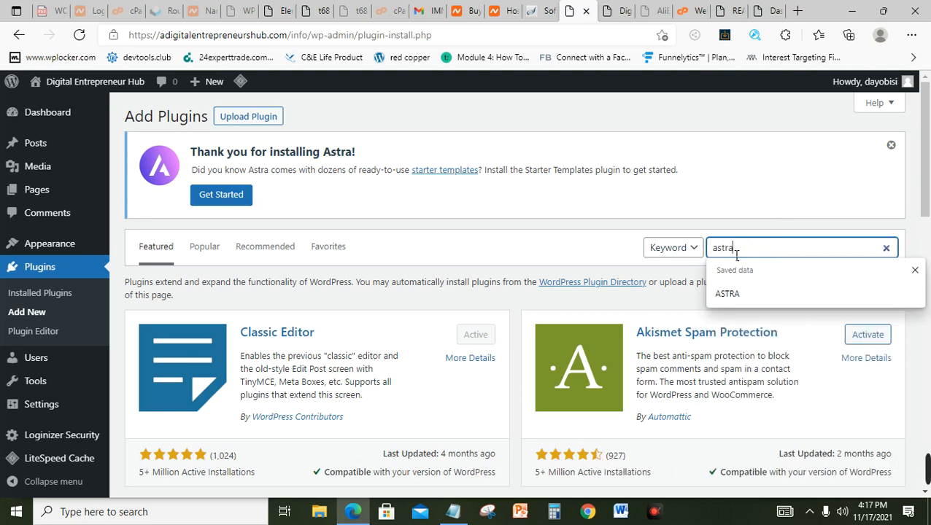
key("Return")
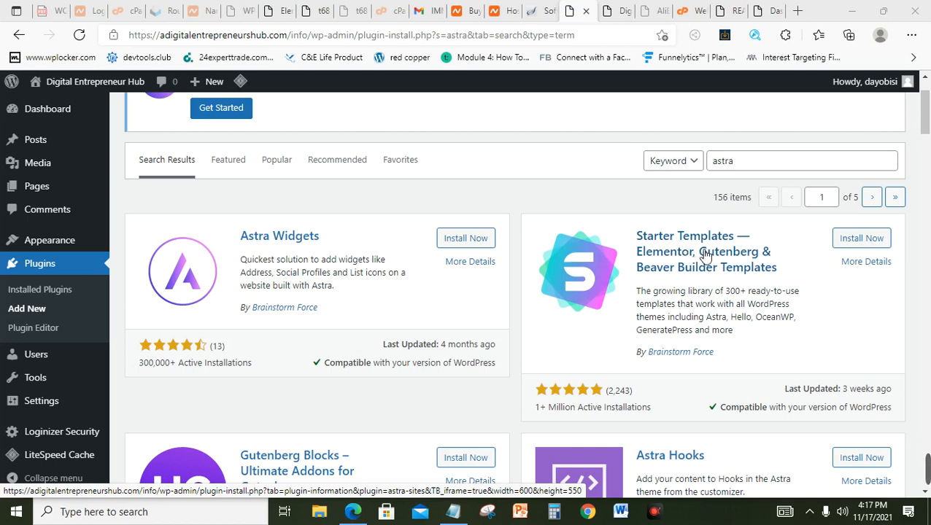
left_click(868, 241)
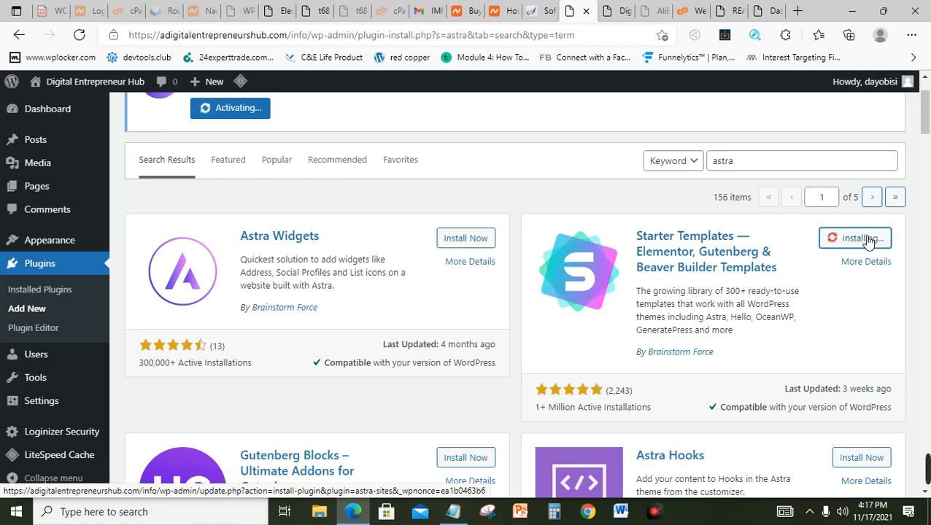
mouse_move(925, 467)
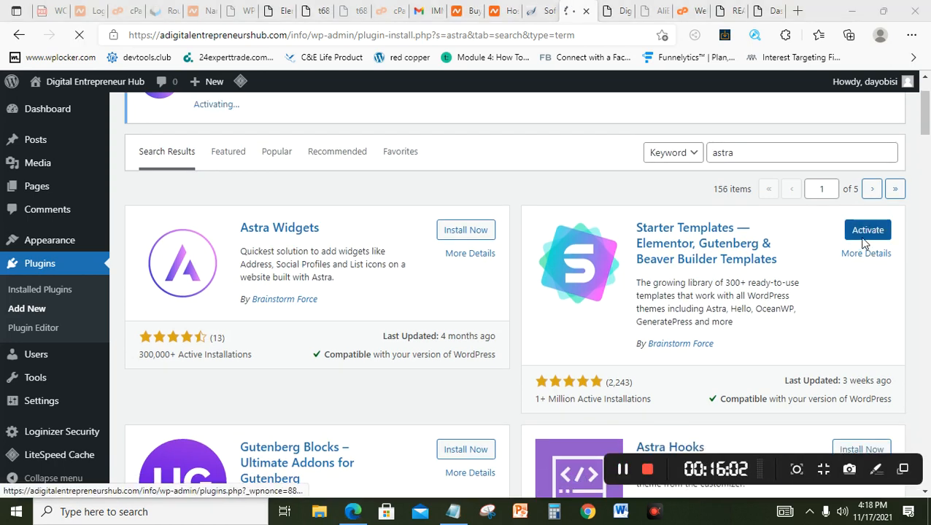
left_click(868, 231)
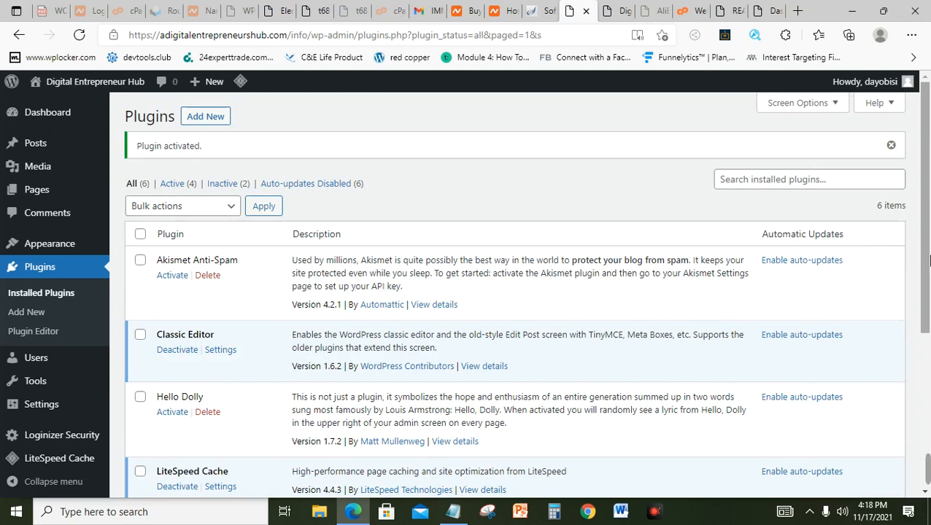
Step: Reload the Plugins list, scroll to Starter Templates, and open its See Library link
left_click_drag(928, 261, 928, 310)
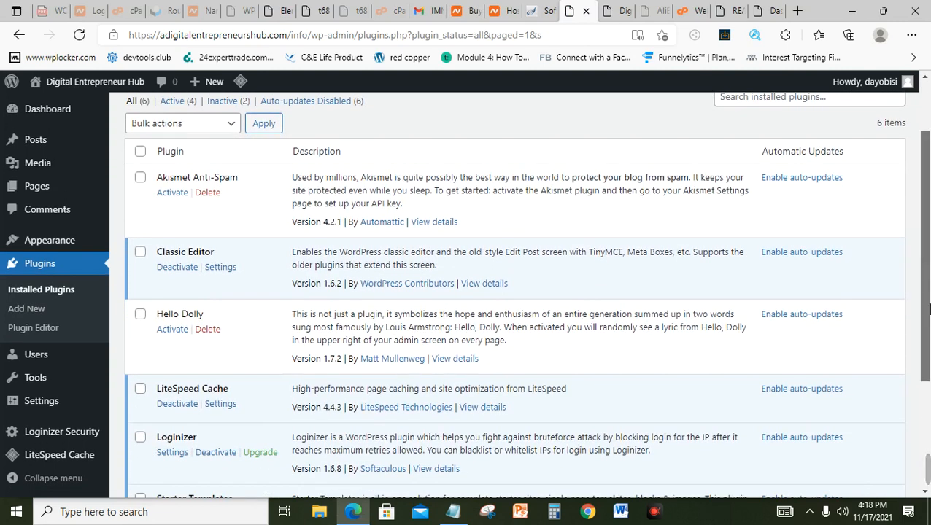
left_click_drag(928, 310, 928, 254)
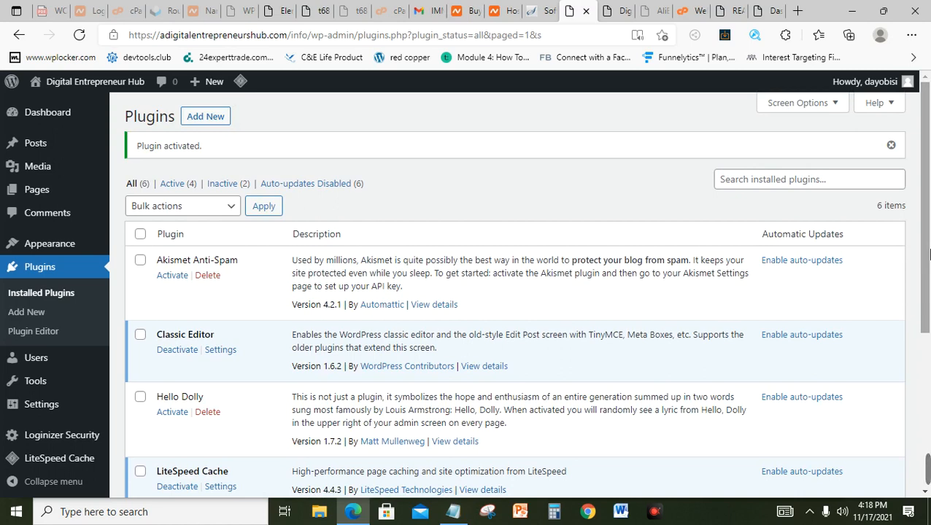
mouse_move(927, 253)
left_mouse_down()
mouse_move(926, 279)
mouse_move(926, 266)
left_mouse_up()
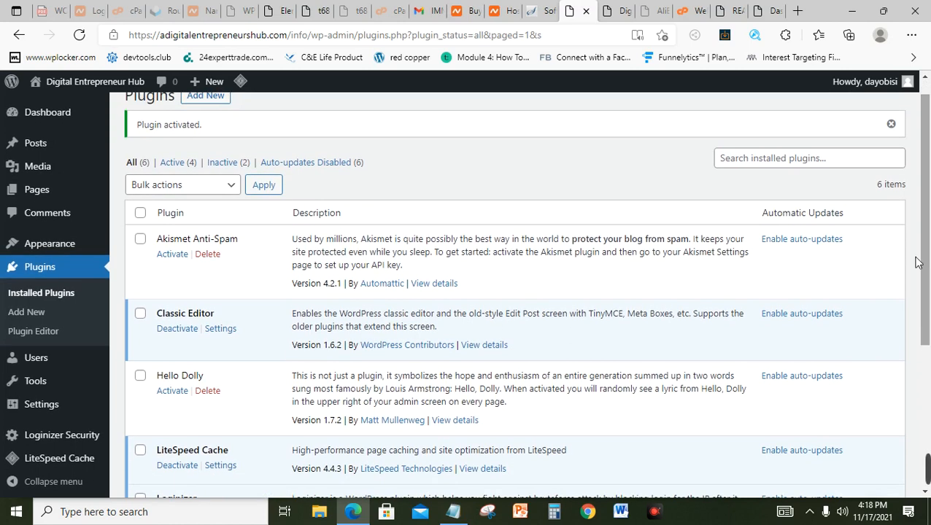
left_click(73, 267)
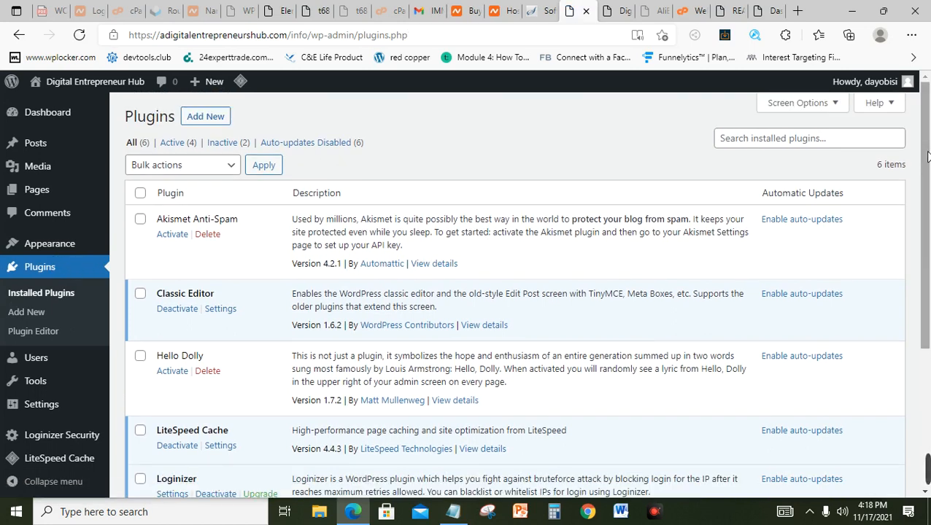
scroll(928, 303, "down", 3)
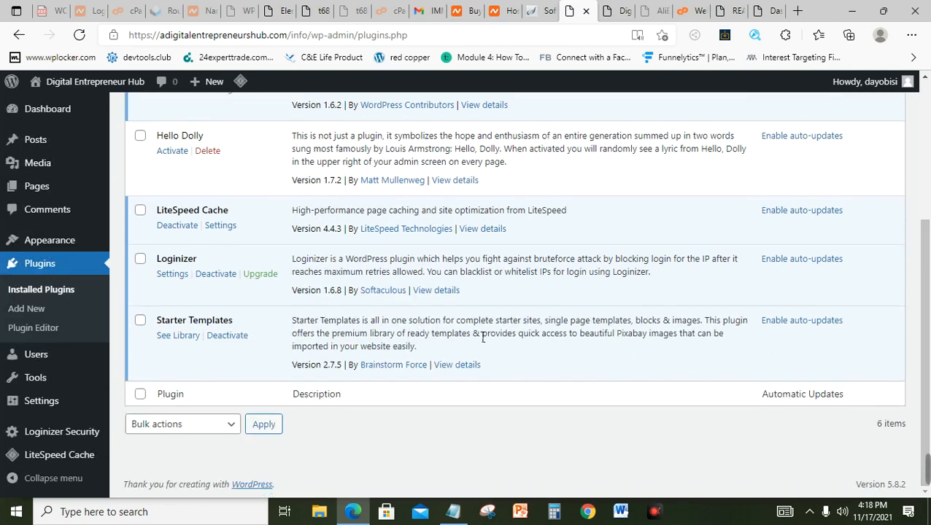
left_click(178, 337)
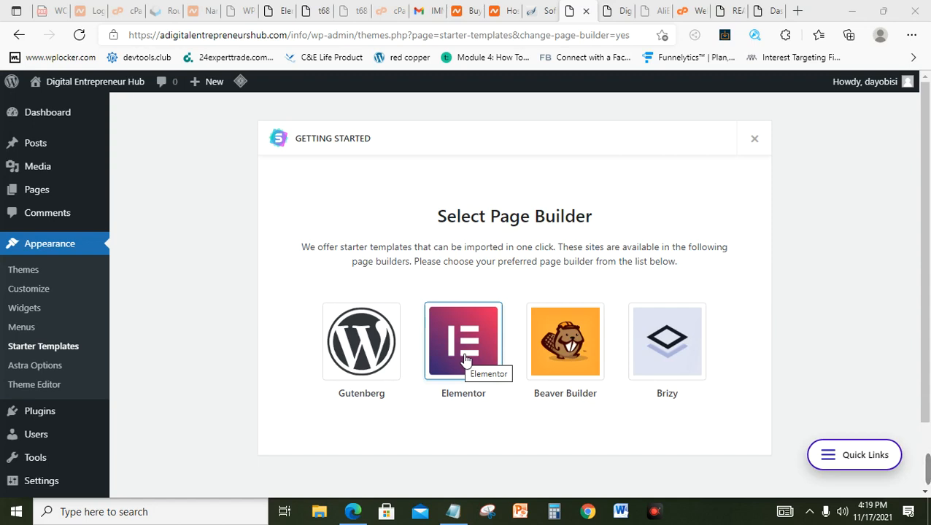
Step: Pick Elementor as the page builder to load its starter template library
mouse_move(927, 469)
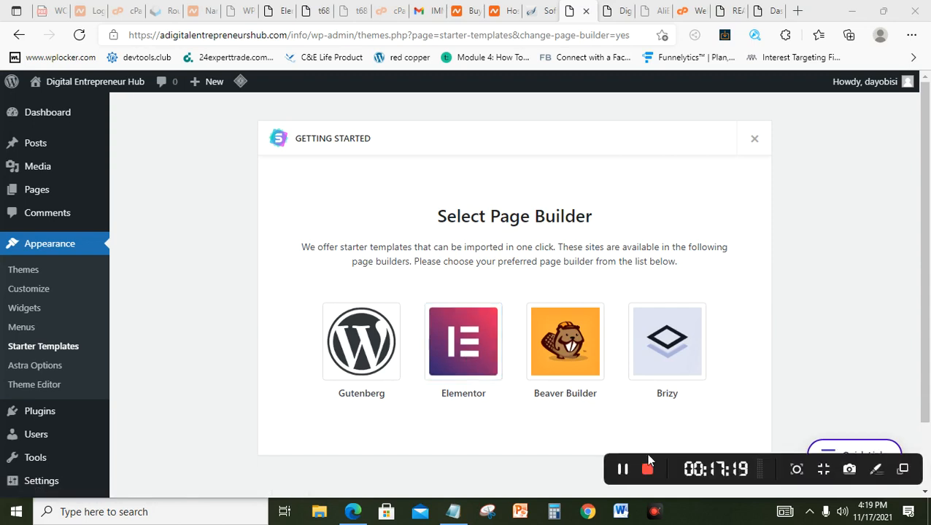
left_click(482, 353)
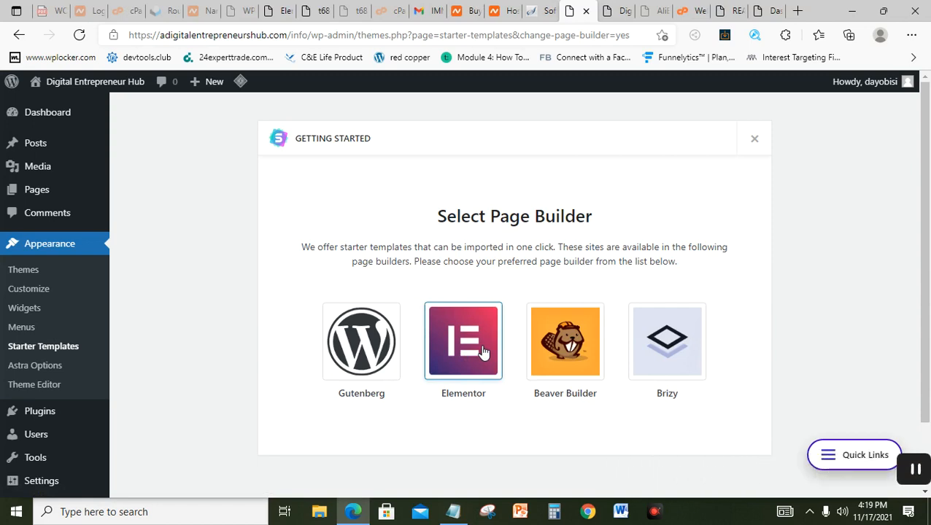
mouse_move(928, 472)
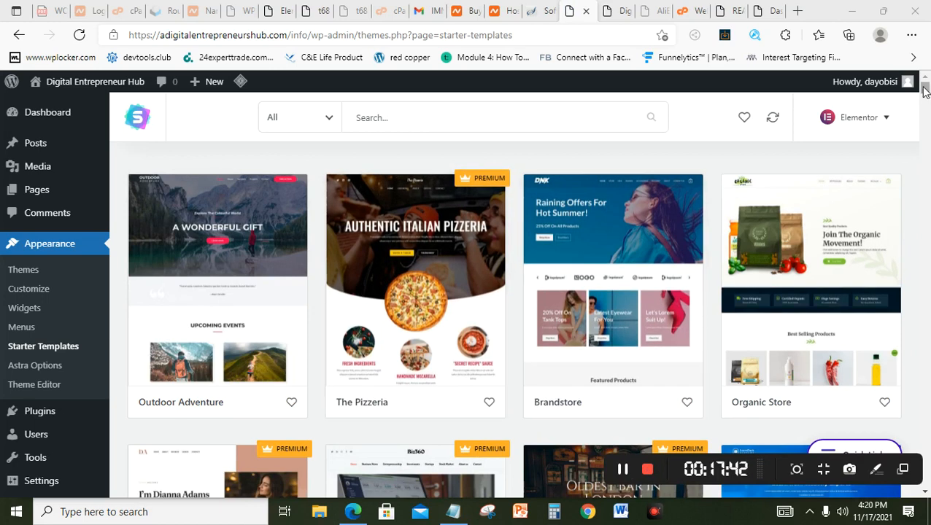
scroll(924, 89, "down", 1)
scroll(925, 87, "up", 1)
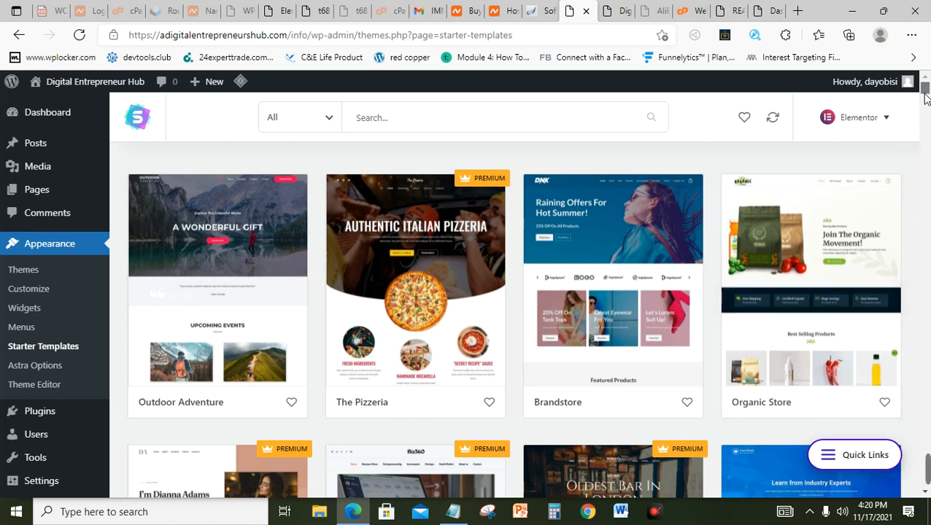
scroll(925, 97, "down", 4)
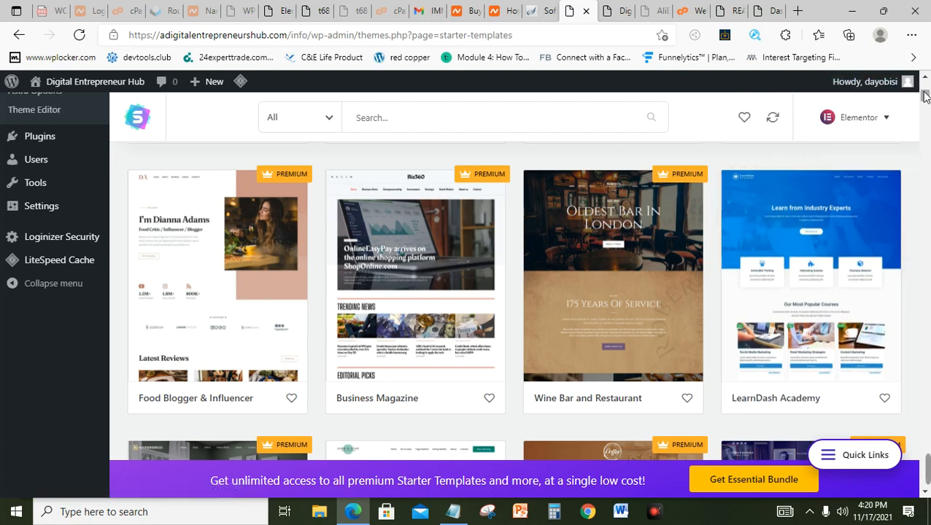
scroll(926, 97, "up", 4)
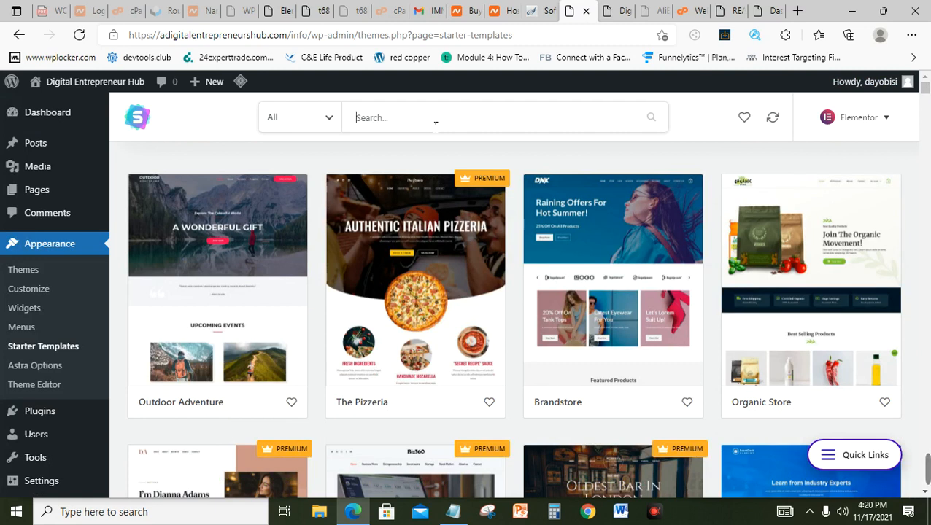
Step: Search the templates for 'store' and browse results like Brandstore, Organic Store and Plant Shop
type("s")
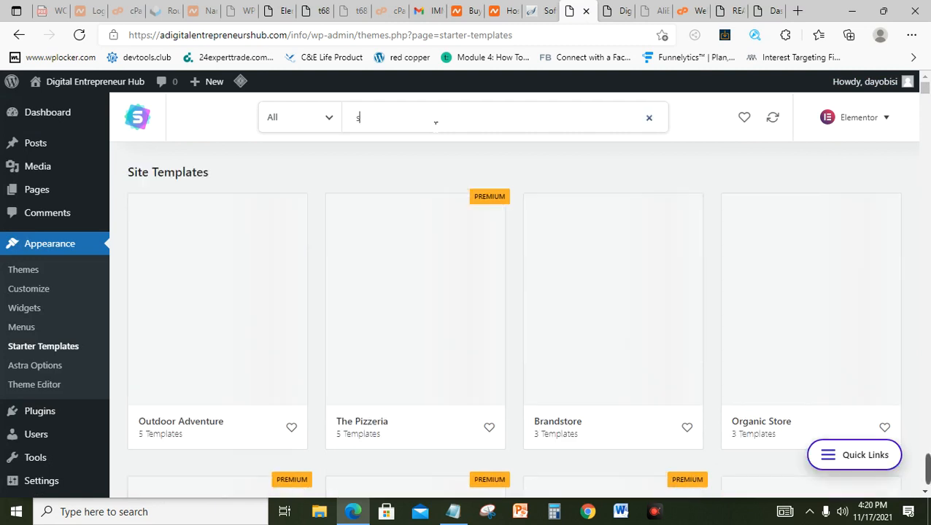
type("tore")
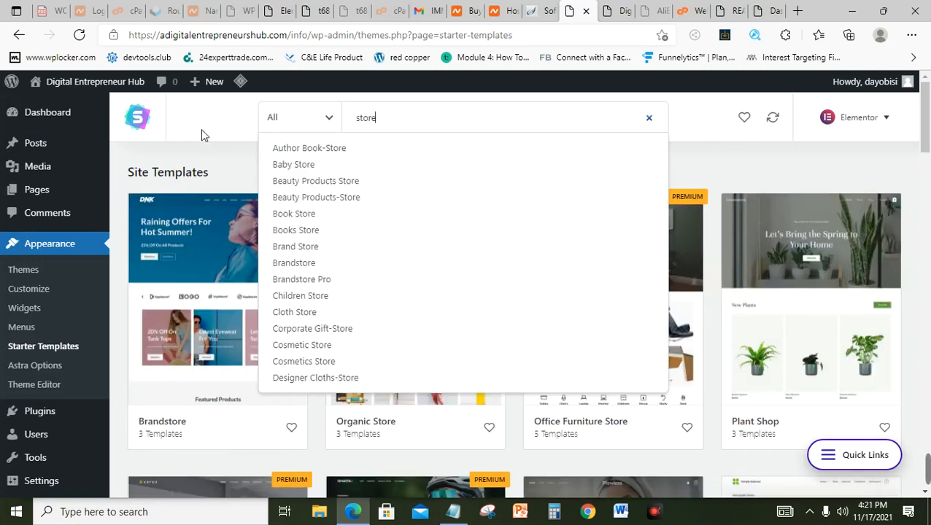
left_click(208, 162)
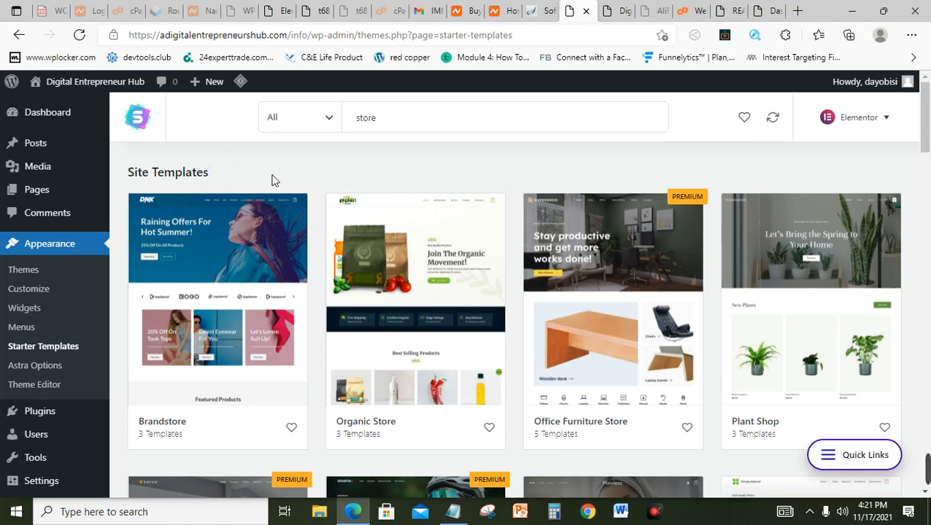
left_click_drag(928, 121, 928, 132)
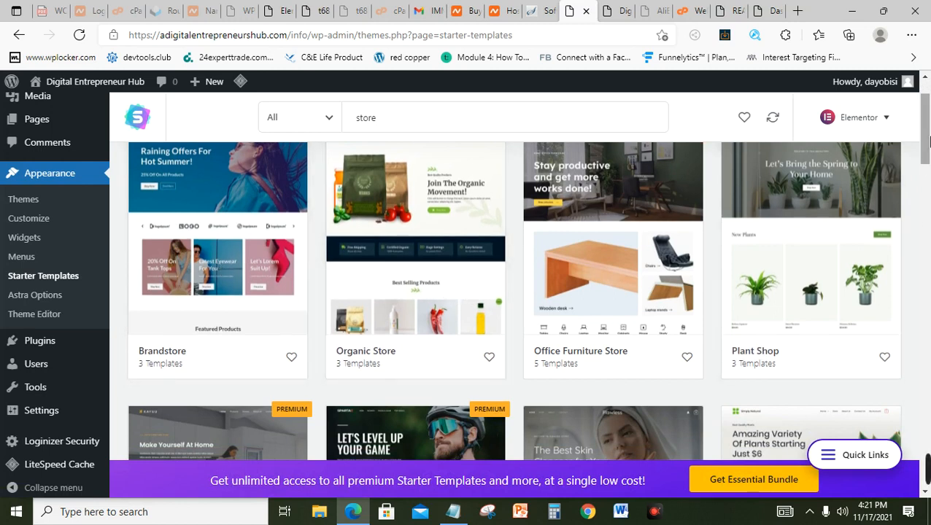
left_click_drag(926, 135, 924, 127)
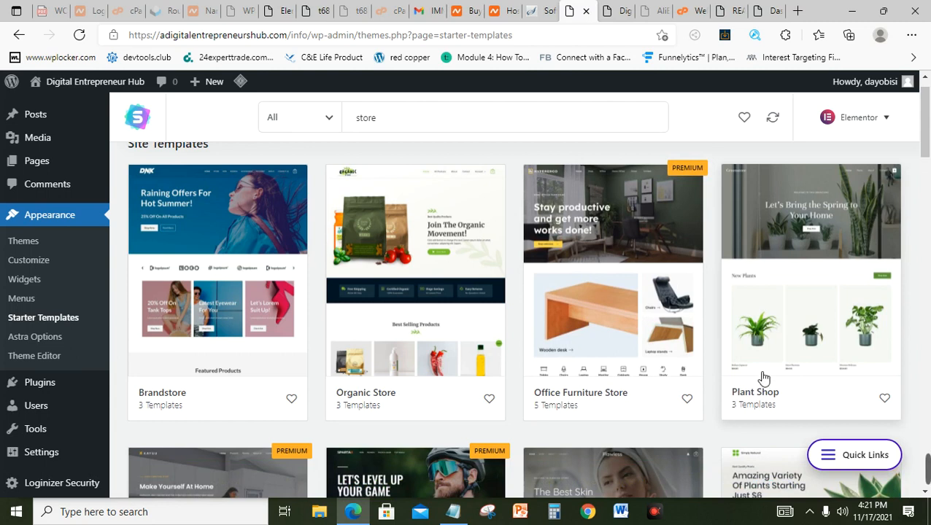
scroll(921, 139, "down", 4)
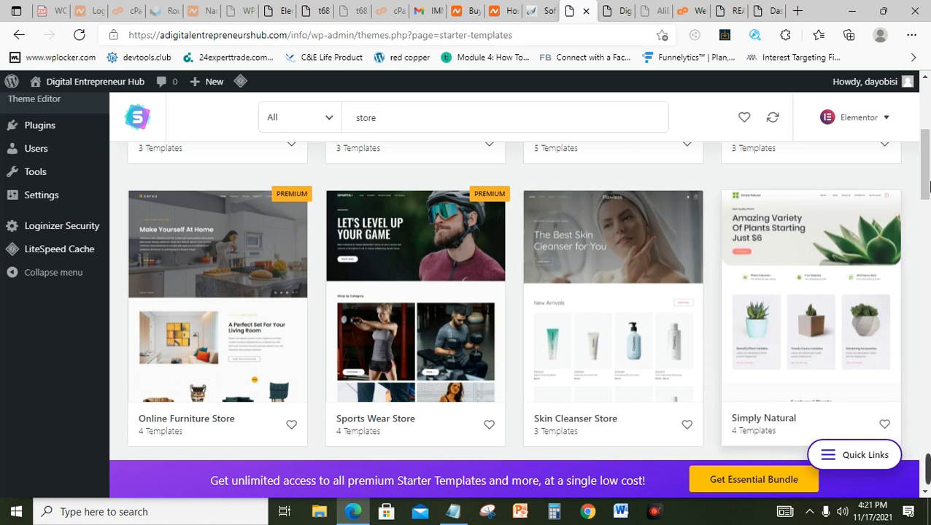
left_click_drag(928, 189, 927, 330)
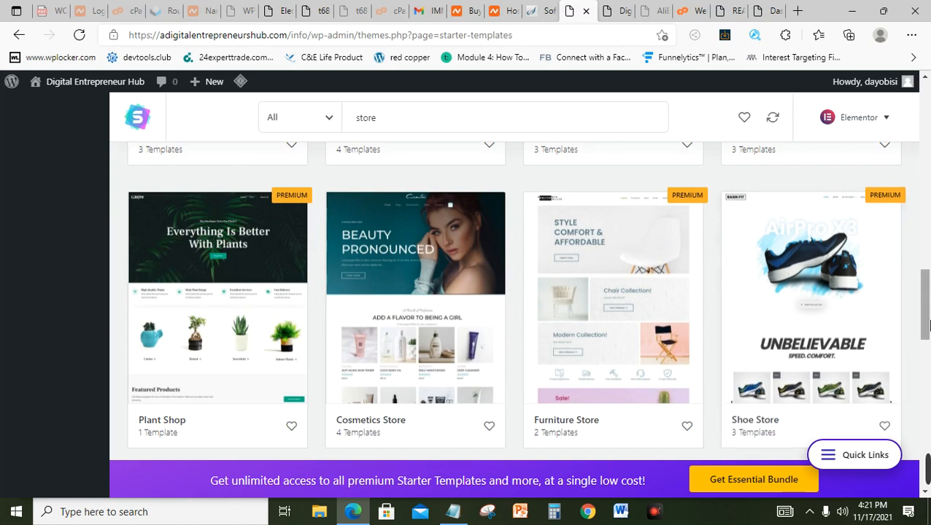
left_click_drag(926, 324, 928, 284)
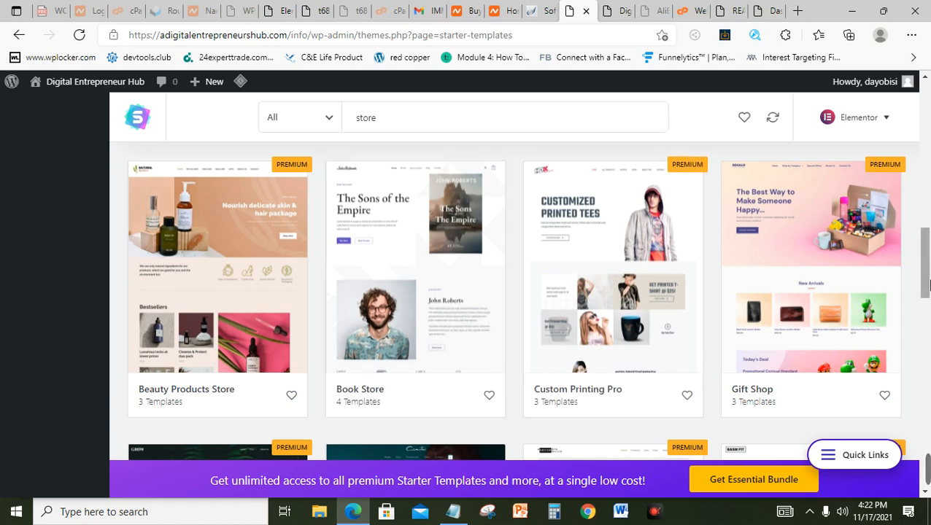
left_click_drag(927, 285, 926, 138)
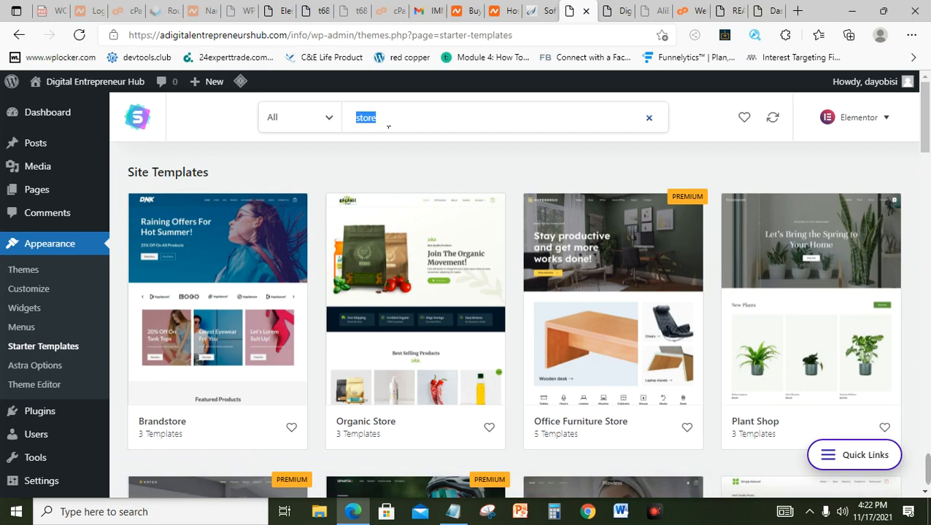
Step: Search for 'real estate' and browse Real Estate Agency, Construction and Real Estate results
type("r")
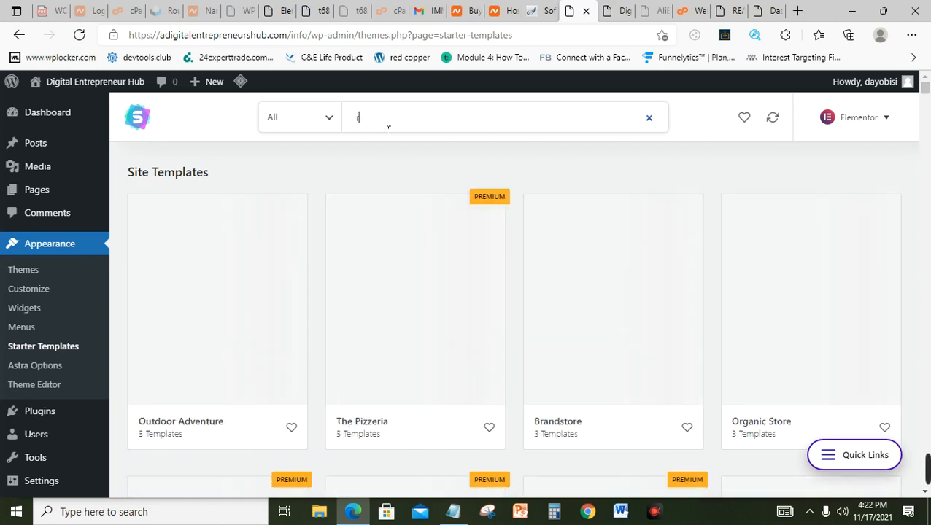
type("eal")
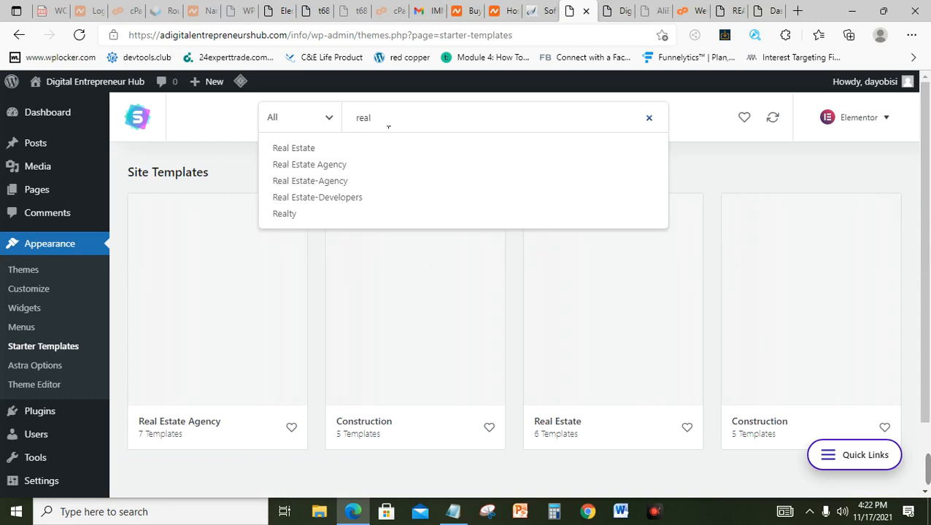
type(" estat")
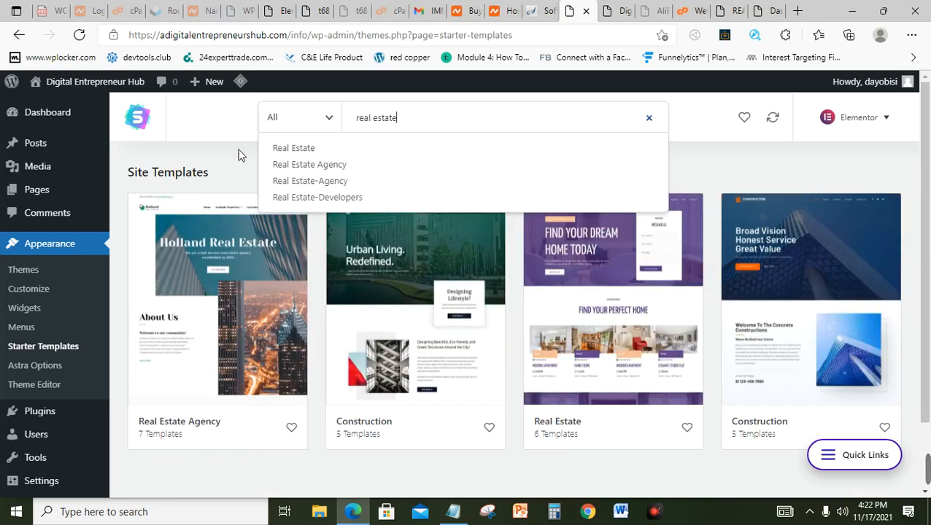
type("e")
left_click(192, 156)
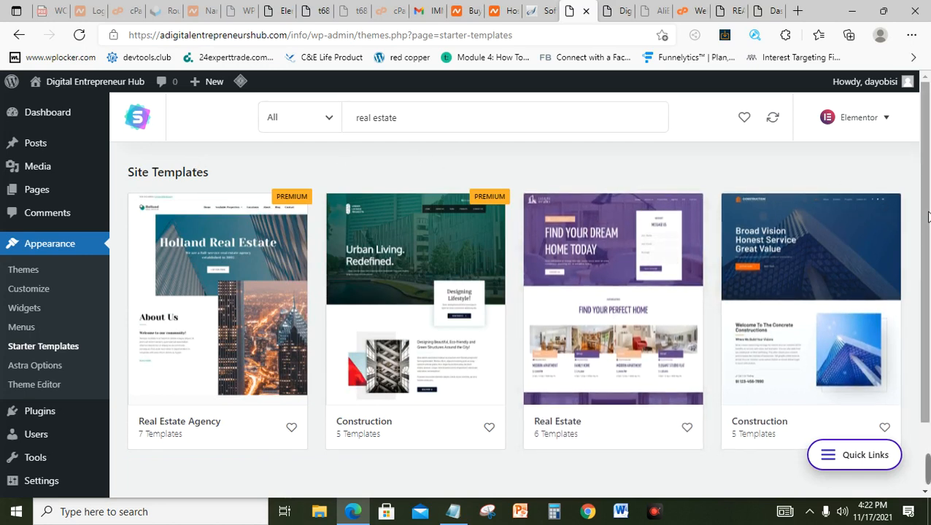
scroll(875, 270, "down", 2)
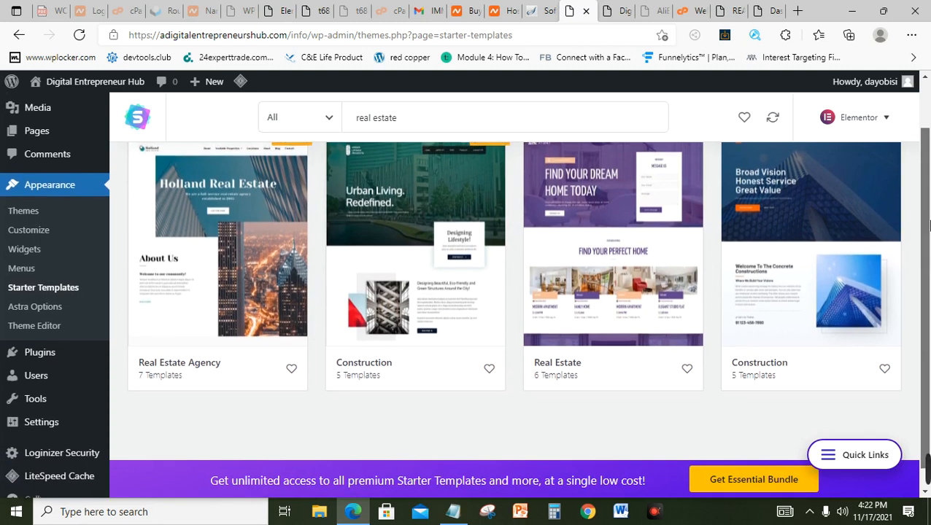
scroll(928, 229, "up", 1)
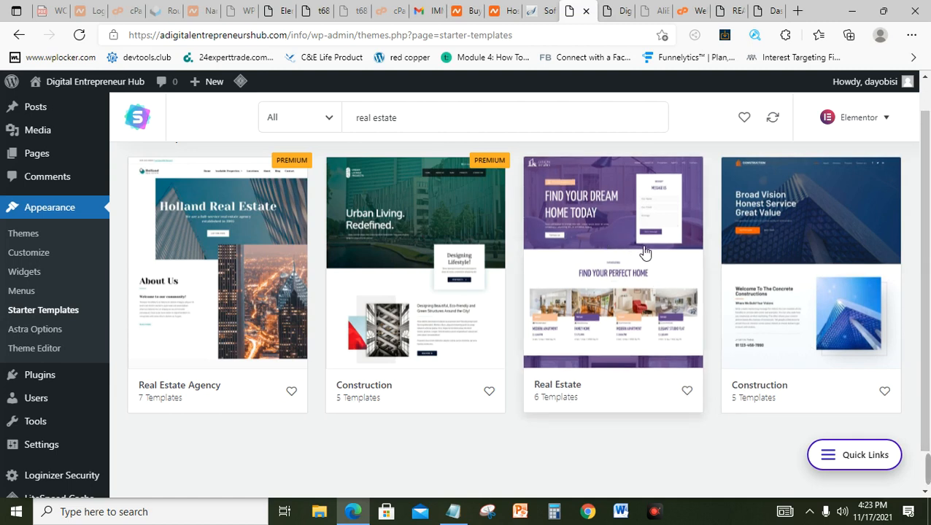
Step: Open the Real Estate template, preview About Us and Properties, then start Import Complete Site
left_click(645, 252)
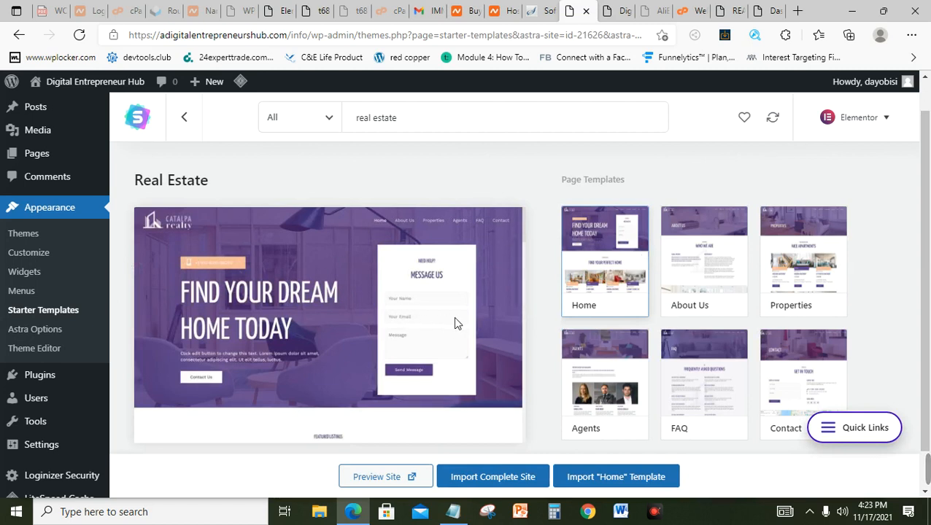
scroll(715, 292, "down", 1)
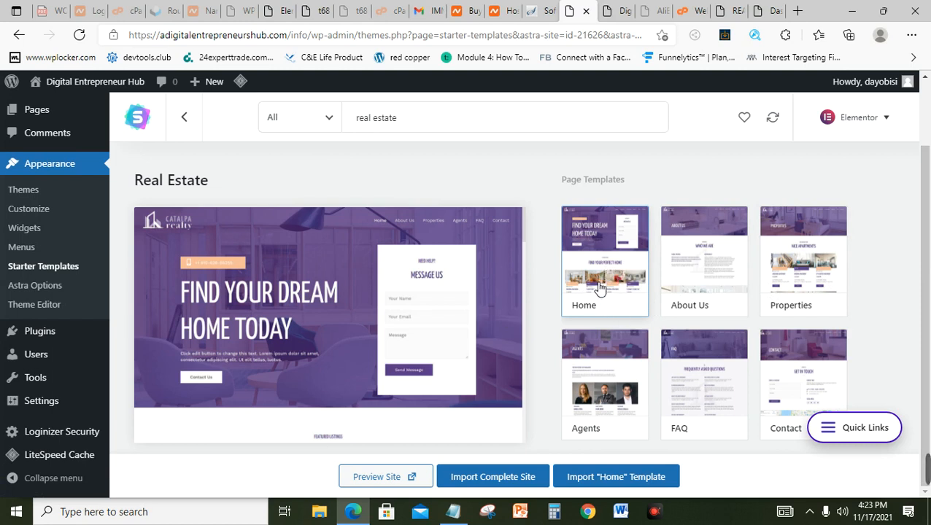
left_click(722, 273)
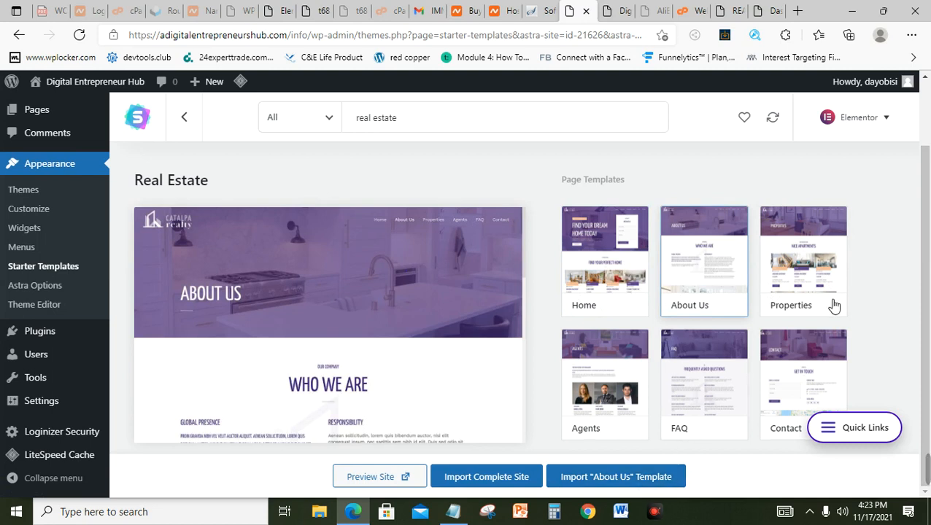
left_click(813, 289)
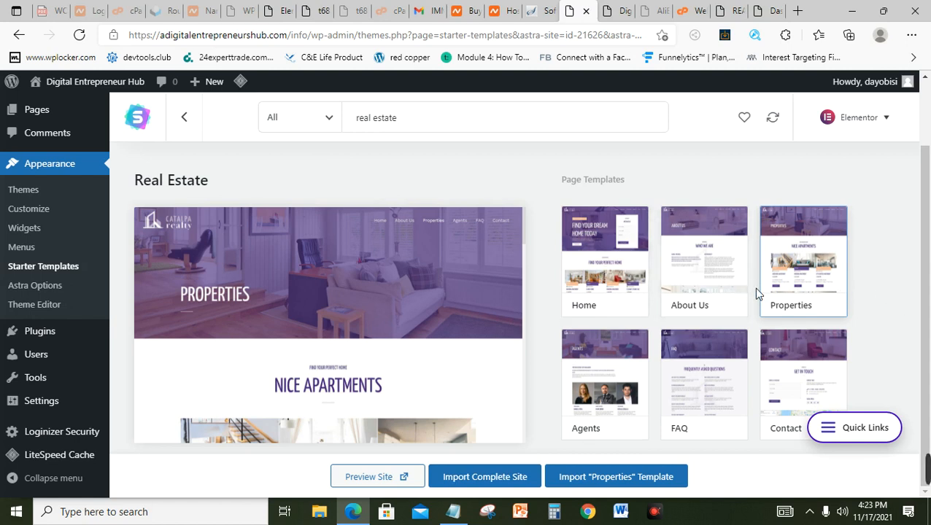
left_click(501, 481)
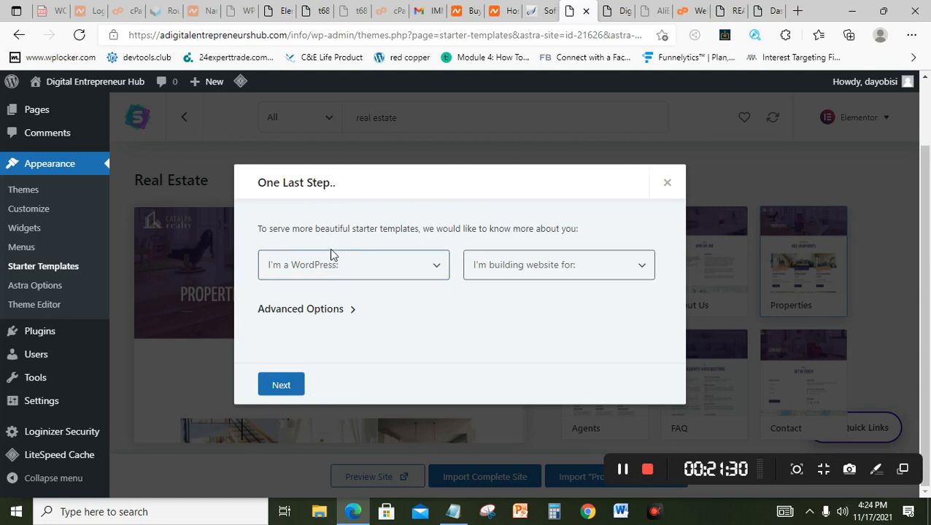
Step: Answer the setup questions with Beginner experience and a site for Myself/My company, then continue
left_click(409, 276)
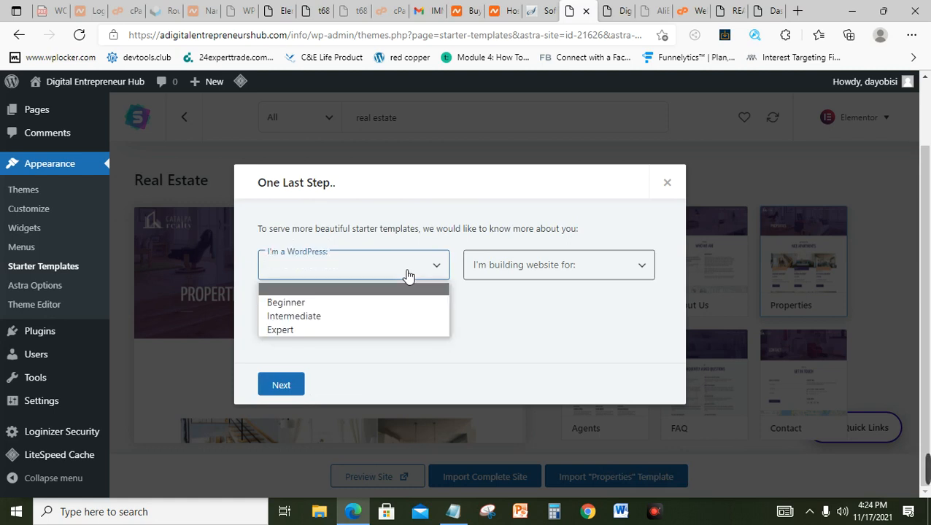
left_click(316, 305)
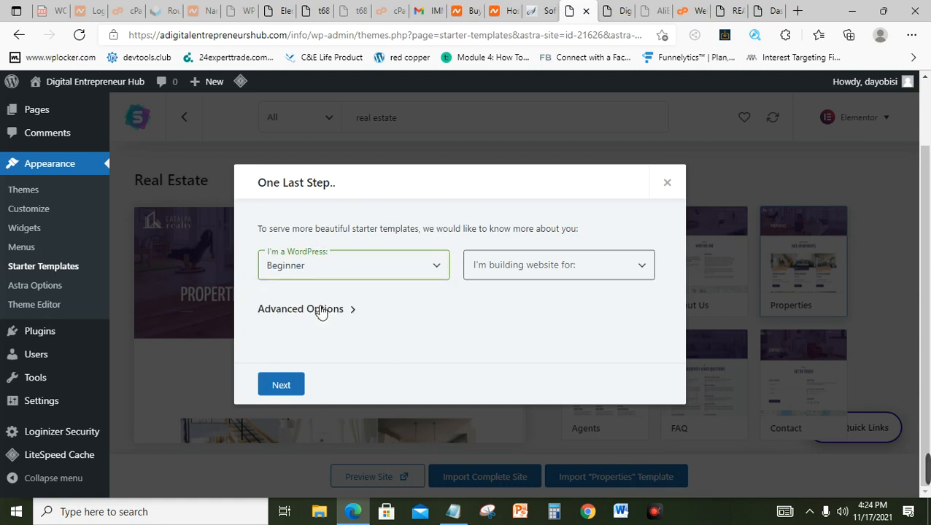
left_click(561, 276)
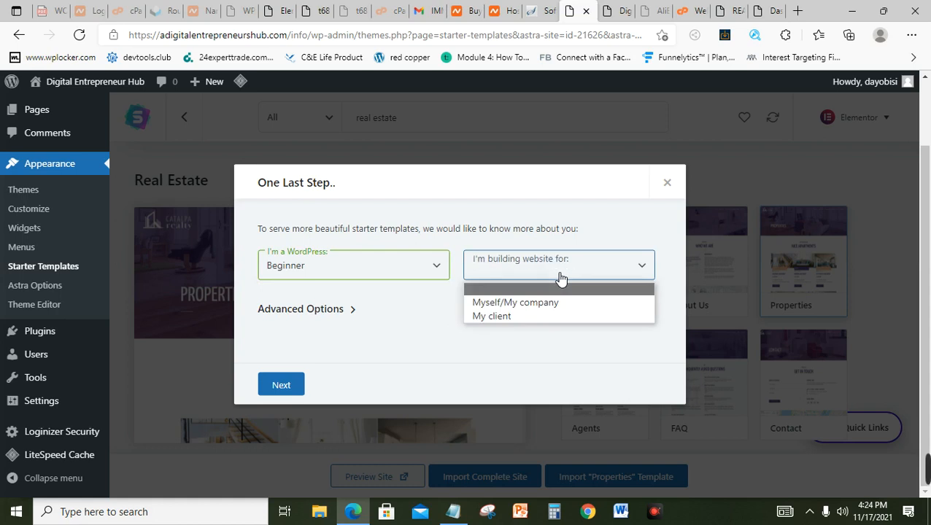
left_click(527, 307)
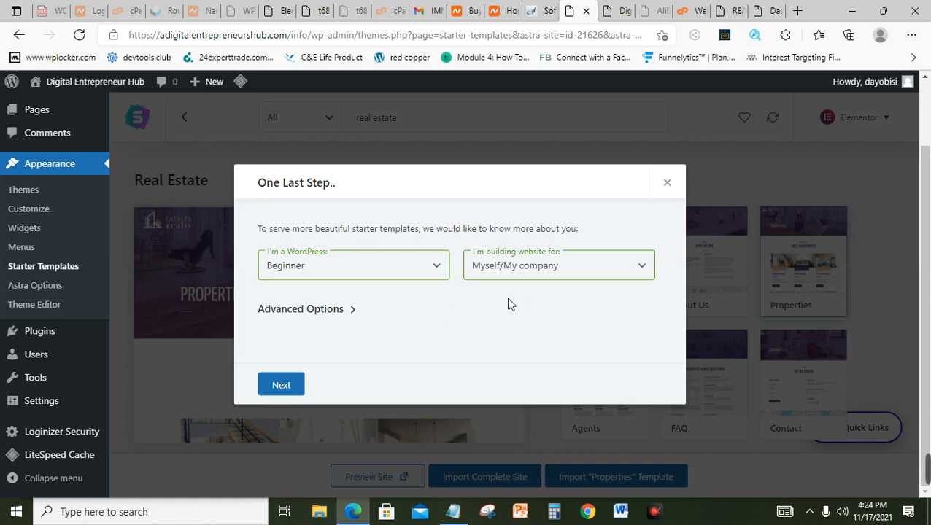
left_click(353, 310)
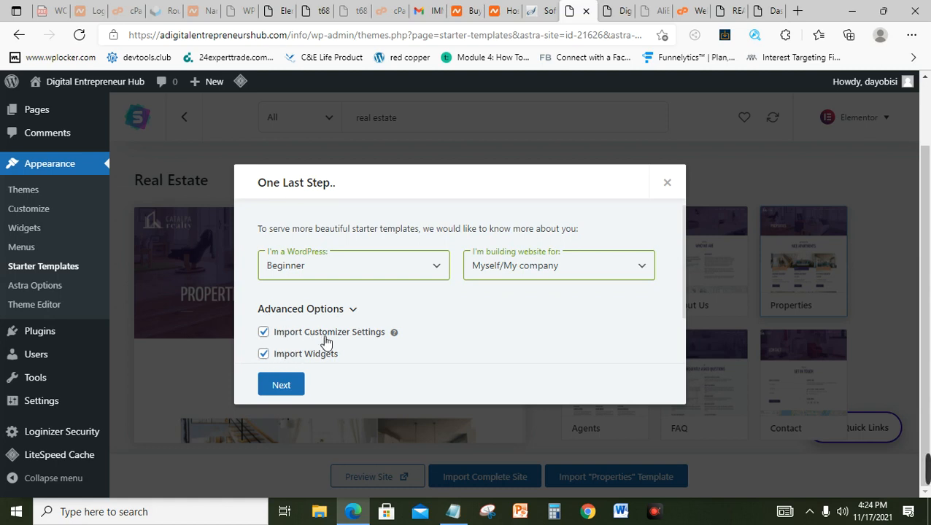
left_click(282, 386)
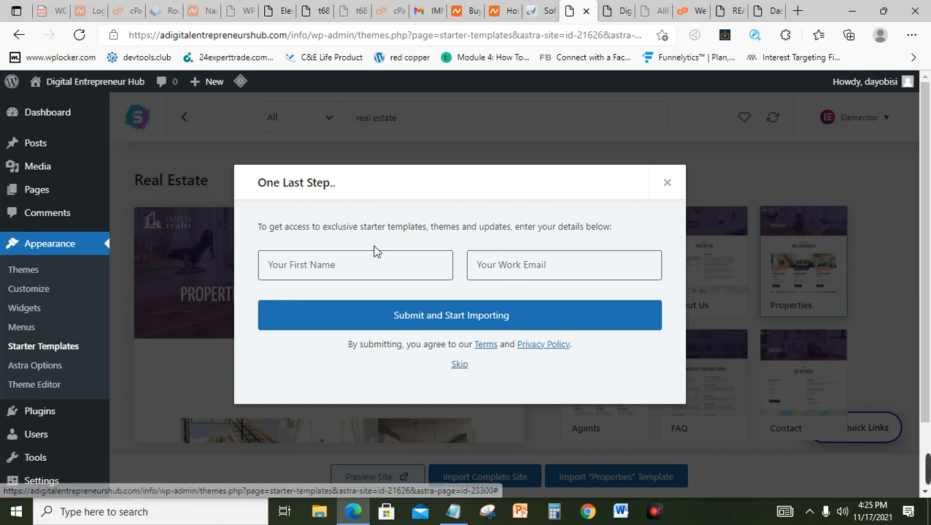
Step: Skip the name and work email form so content importing begins
left_click(380, 269)
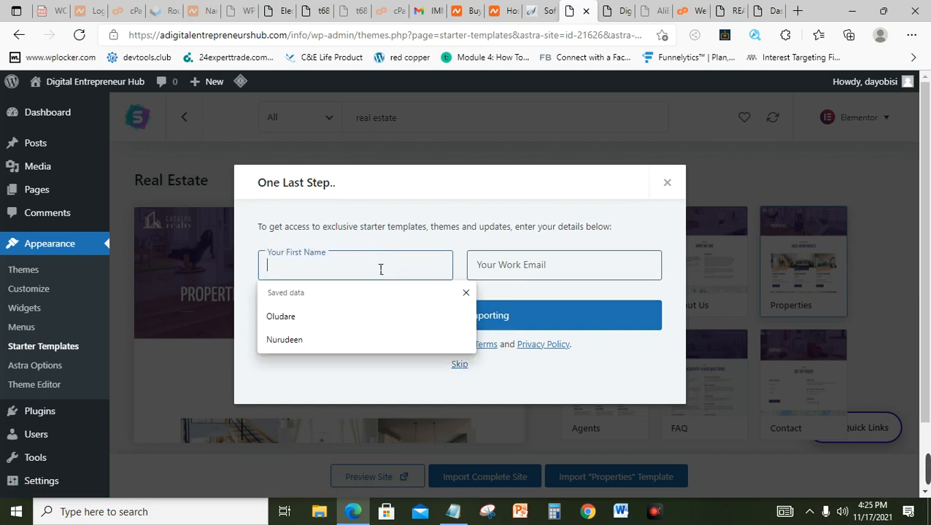
left_click(532, 281)
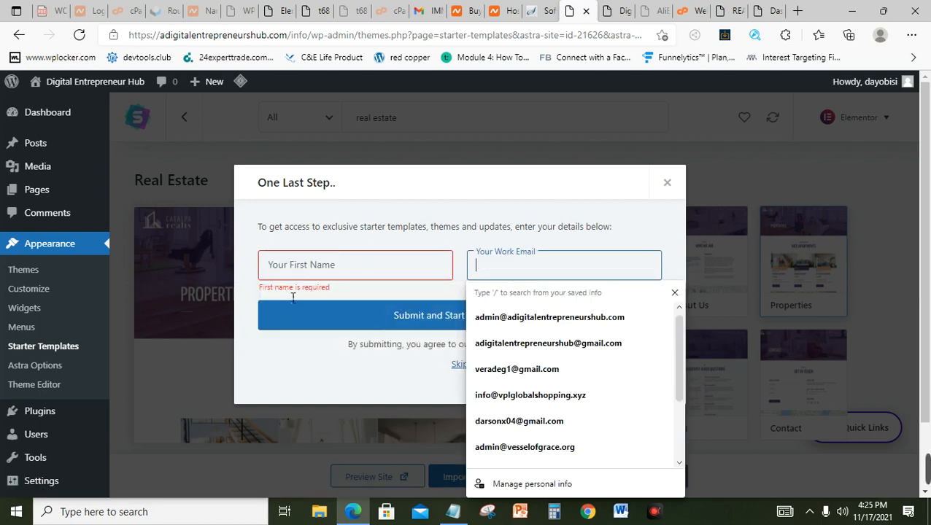
left_click(440, 378)
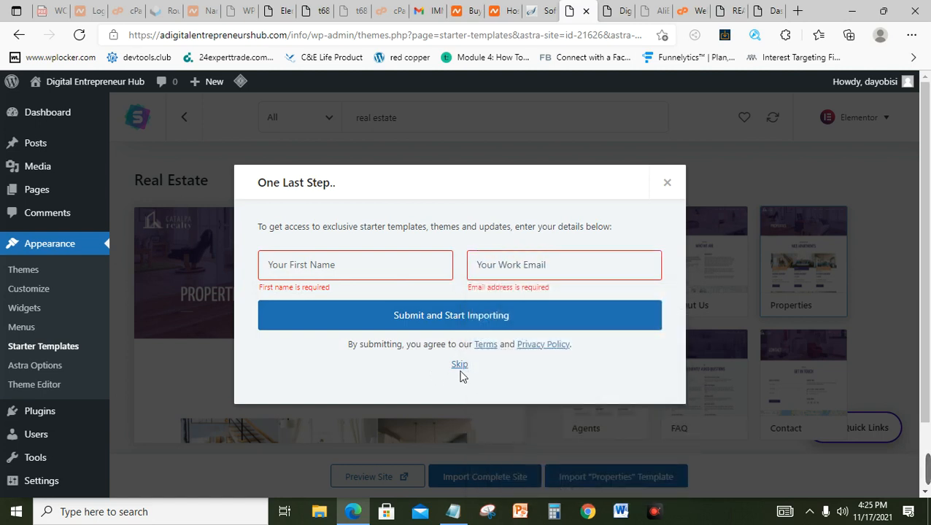
left_click(462, 369)
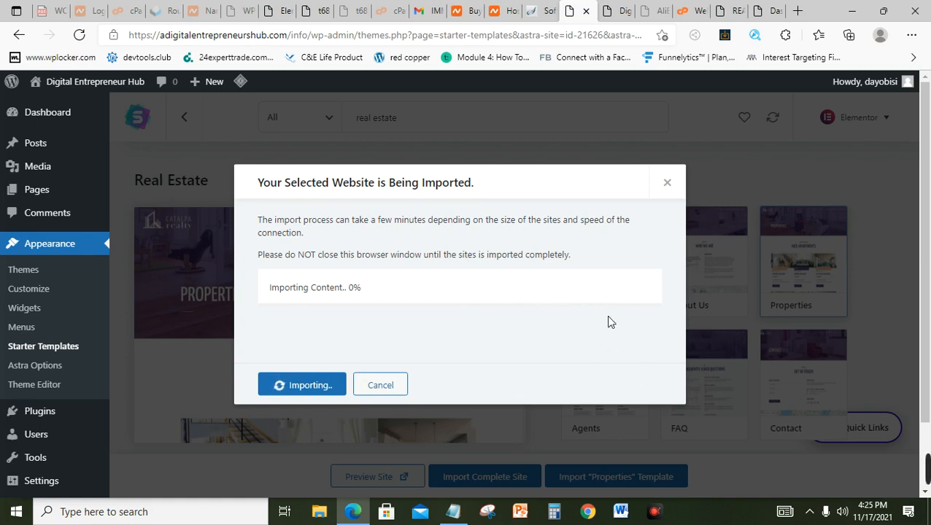
Step: After 'Imported Successfully!' appears, open the site's front end with View Site in a new tab
mouse_move(764, 471)
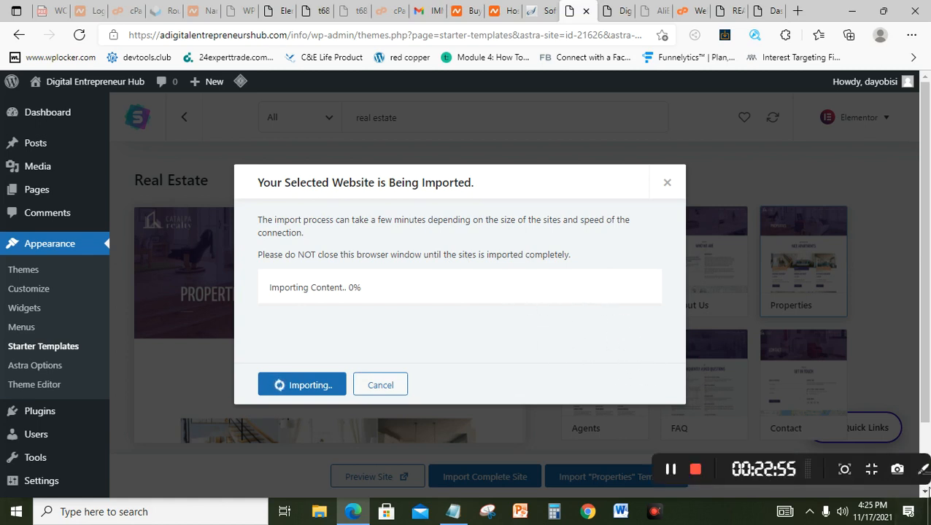
left_click(623, 469)
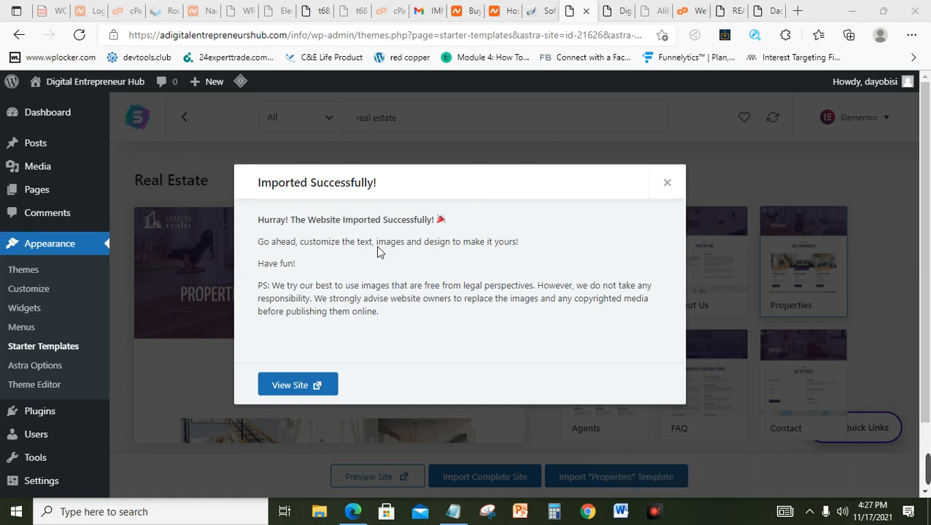
left_click(297, 387)
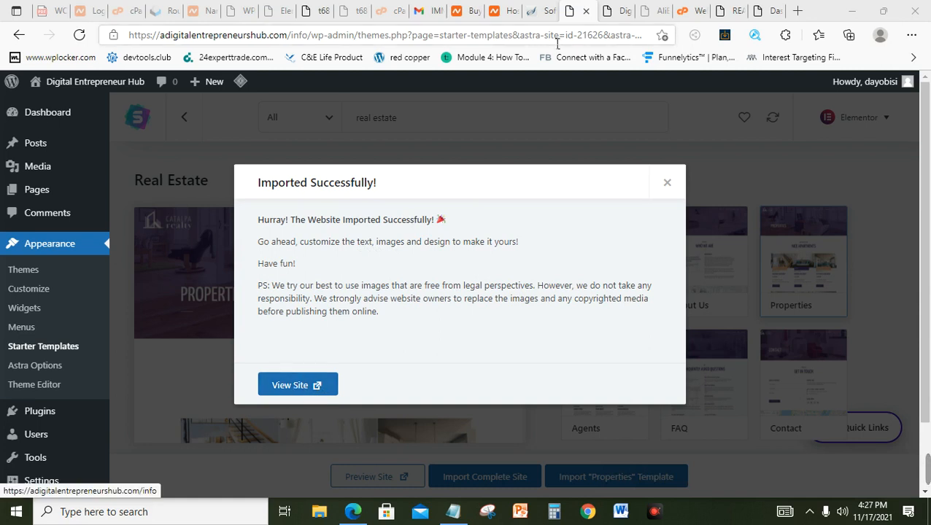
left_click(621, 9)
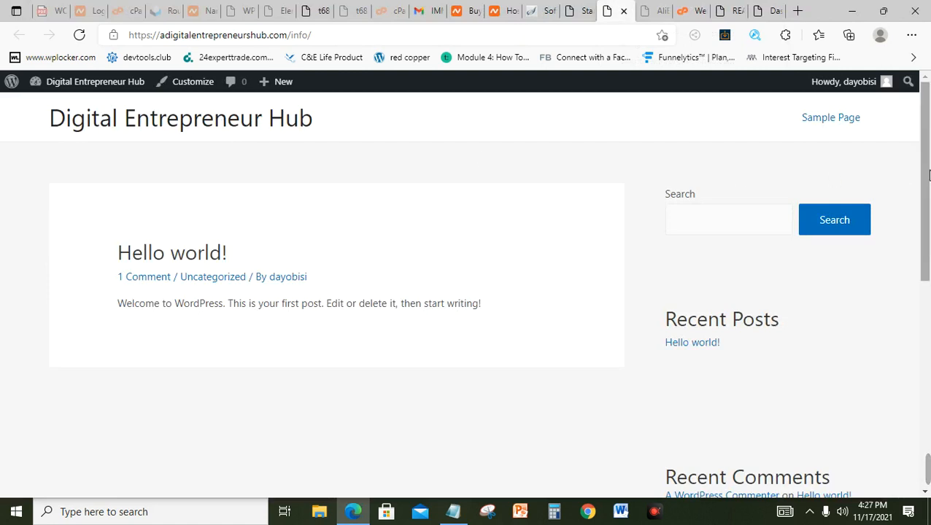
Step: Return to Starter Templates and reopen View Site to load the Catalpa Realty homepage
mouse_move(928, 146)
left_mouse_down()
mouse_move(929, 241)
mouse_move(928, 134)
mouse_move(928, 263)
mouse_move(928, 134)
left_mouse_up()
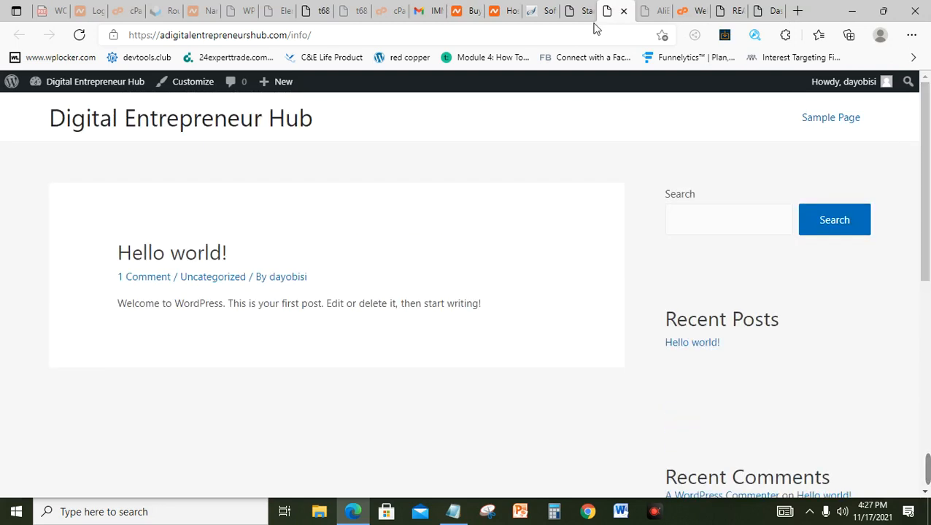
left_click(571, 10)
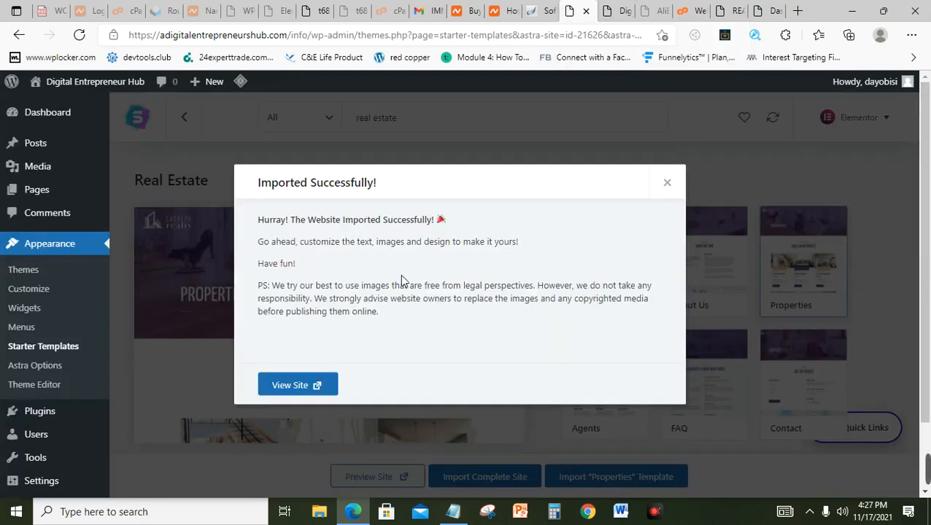
left_click(300, 388)
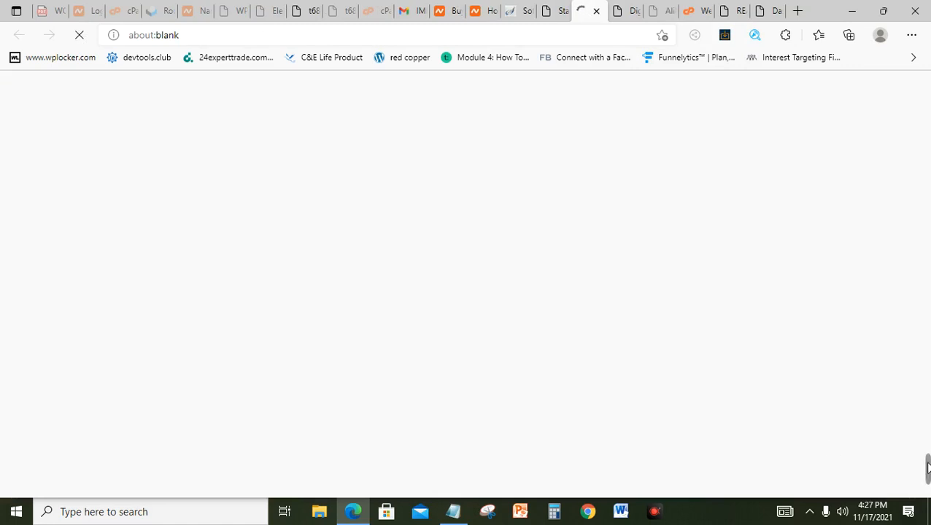
mouse_move(928, 468)
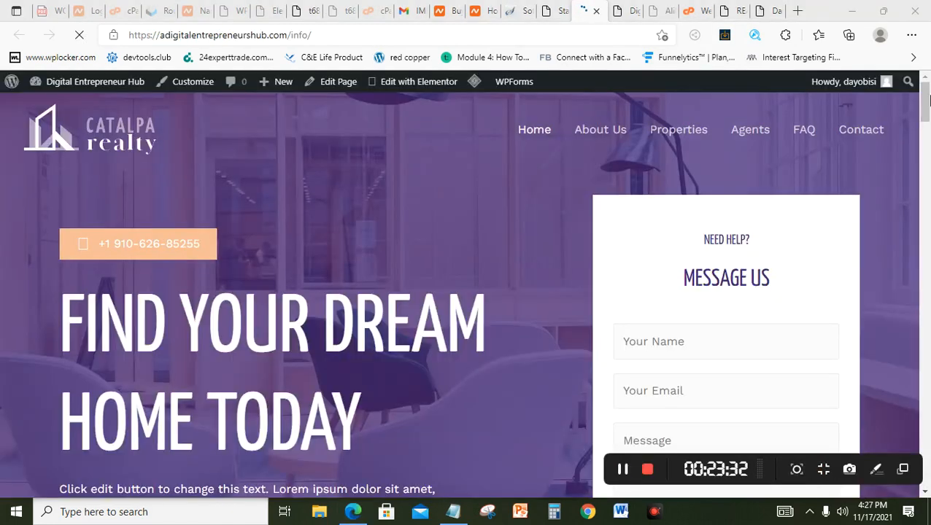
mouse_move(925, 100)
left_mouse_down()
mouse_move(928, 423)
mouse_move(928, 97)
left_mouse_up()
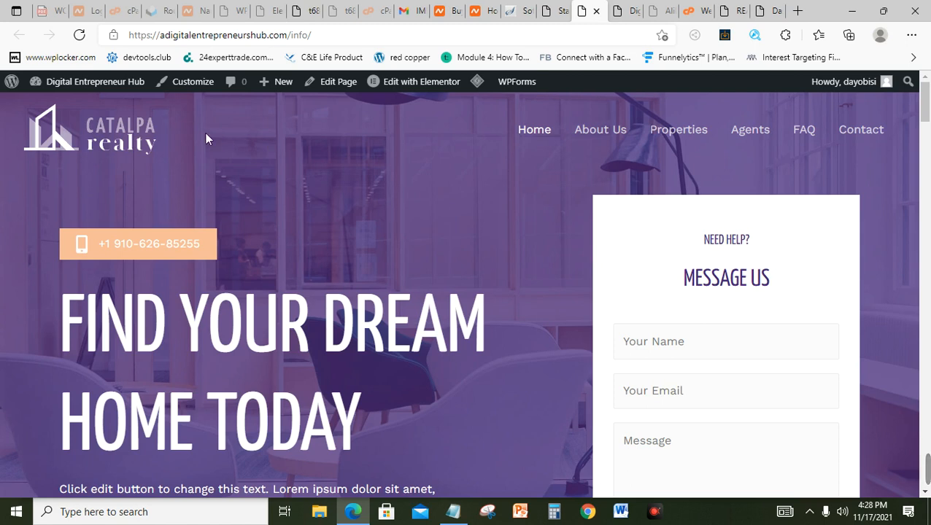
Step: Open the Customizer for the Catalpa Realty homepage from the admin toolbar
left_click(203, 88)
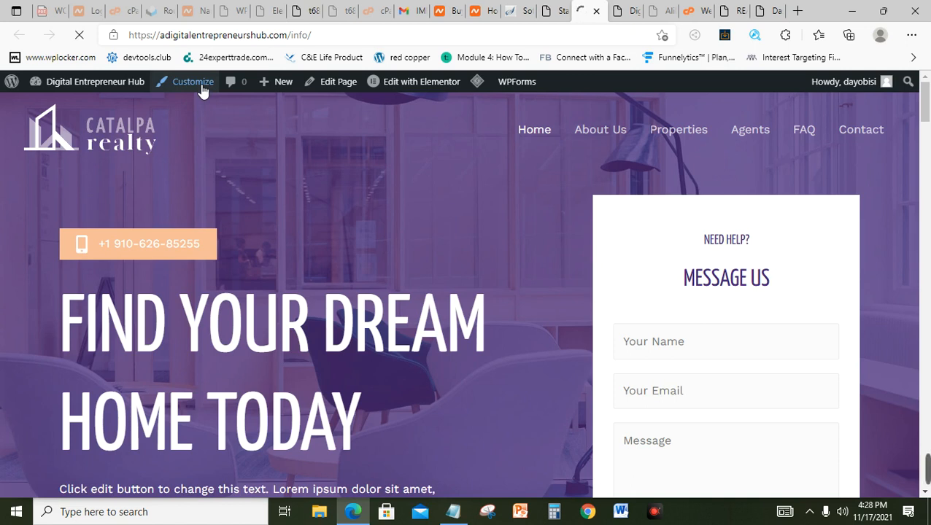
mouse_move(928, 473)
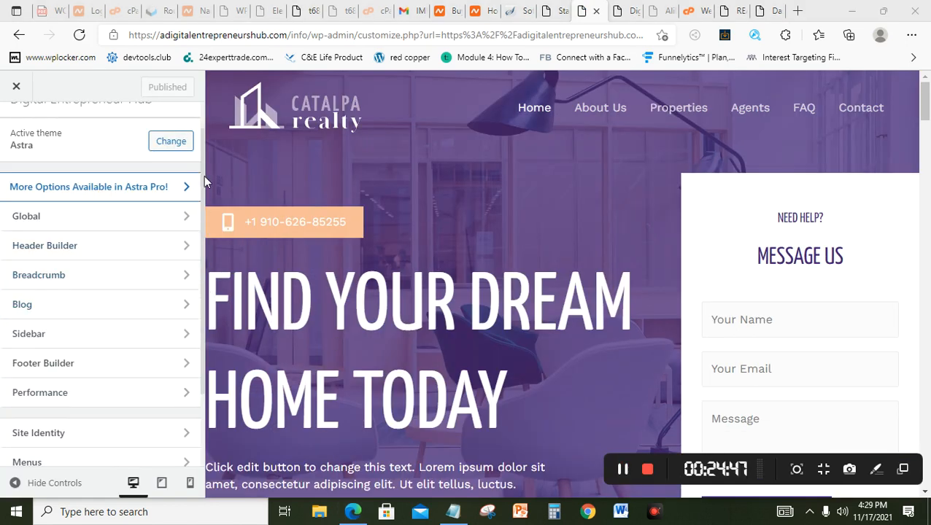
Step: Go to Site Identity > Site Title & Logo Settings and start changing the header logo
scroll(201, 190, "down", 1)
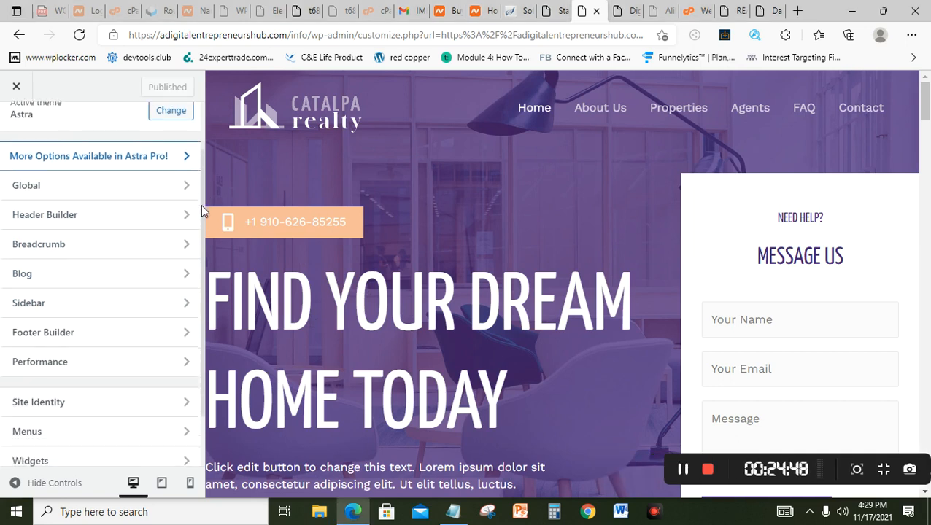
left_click(36, 394)
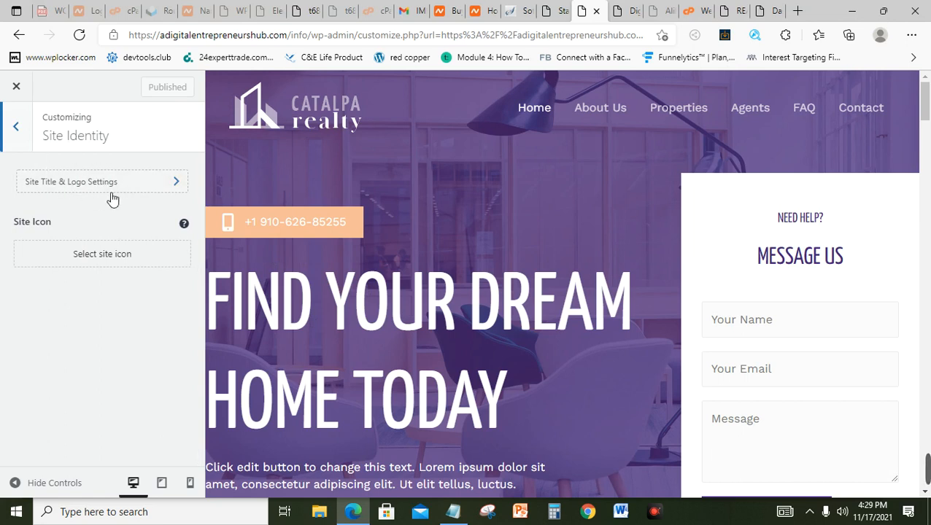
left_click(58, 188)
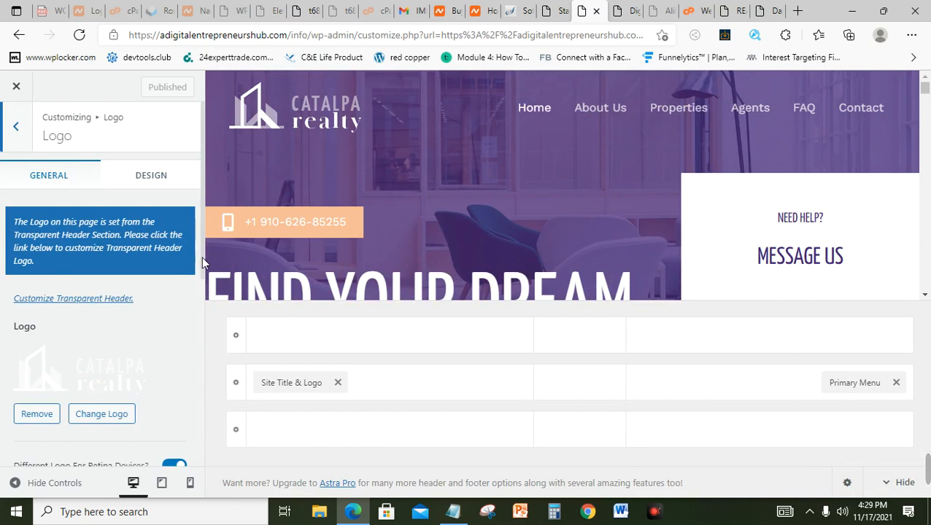
scroll(201, 257, "down", 2)
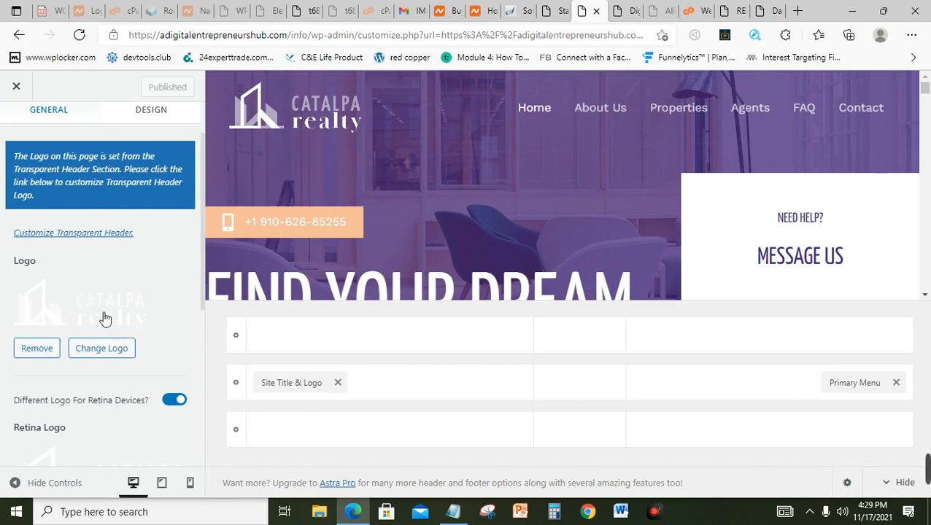
left_click(100, 358)
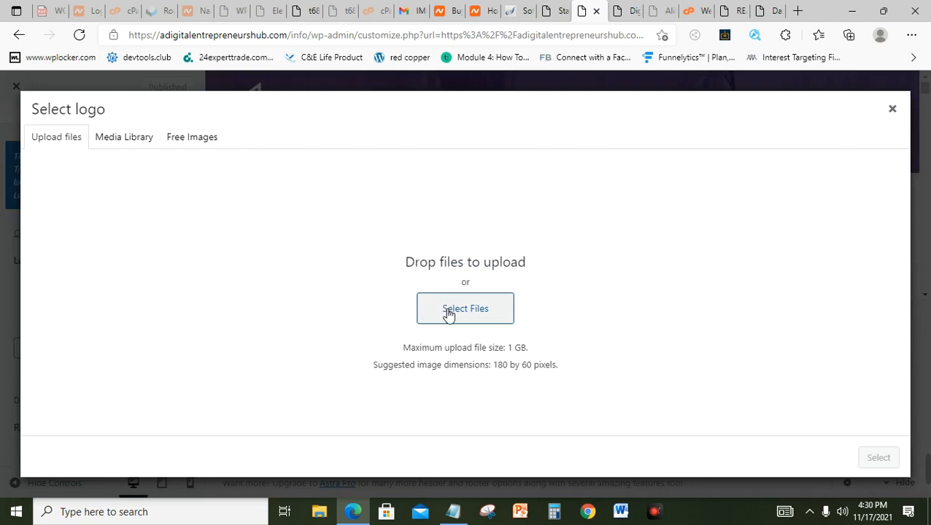
Step: Upload cropped-deanlogo.jpg from the Desktop into the media library
left_click(448, 312)
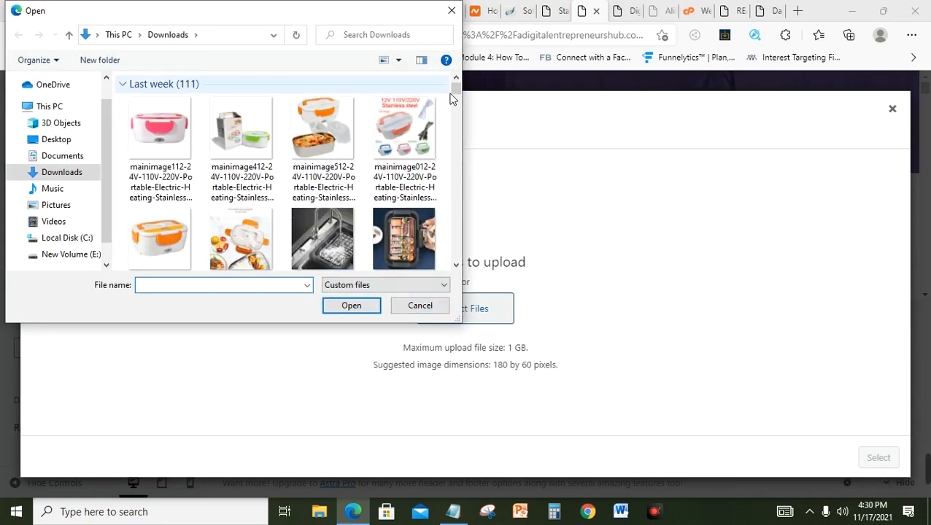
left_click_drag(457, 88, 456, 143)
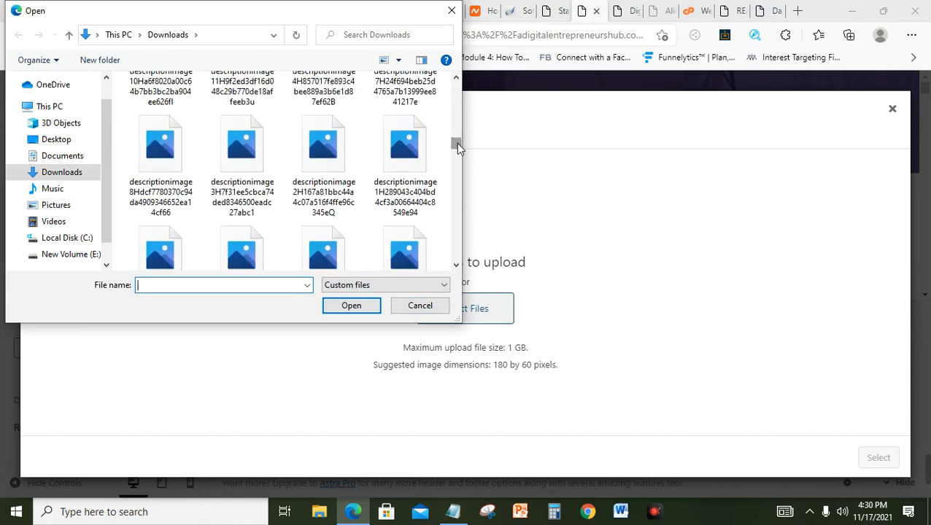
left_click(72, 146)
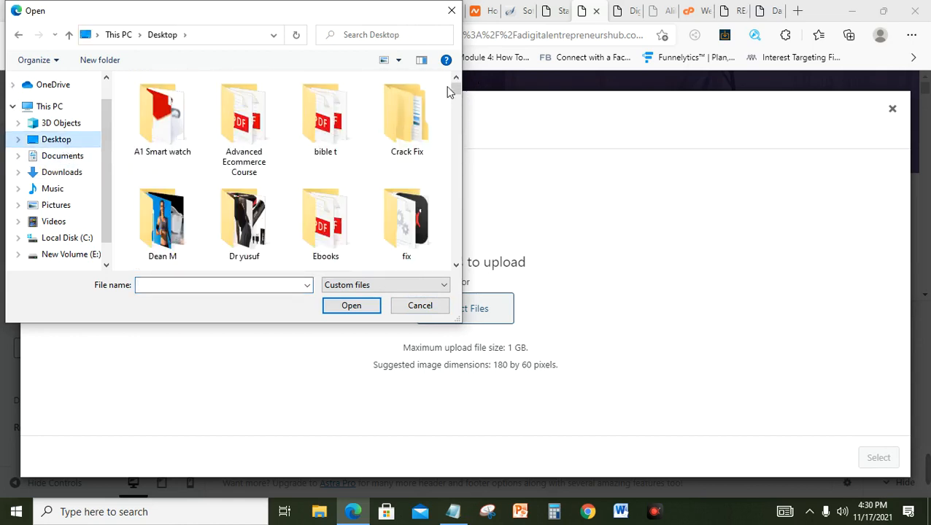
left_click_drag(456, 94, 453, 146)
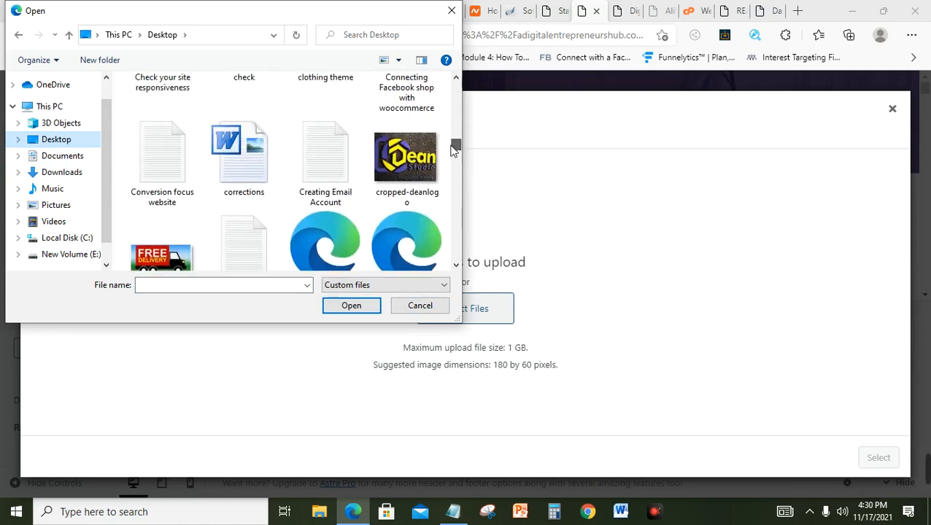
left_click(407, 156)
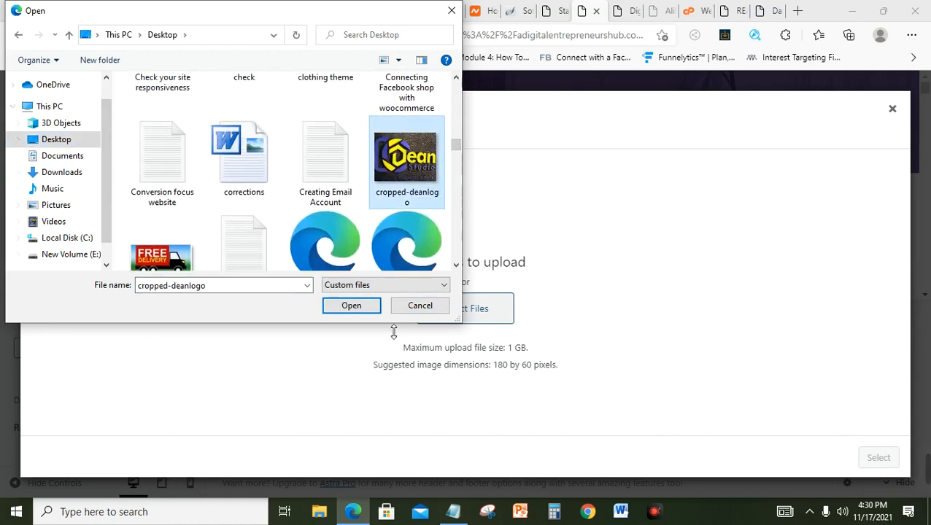
left_click(345, 305)
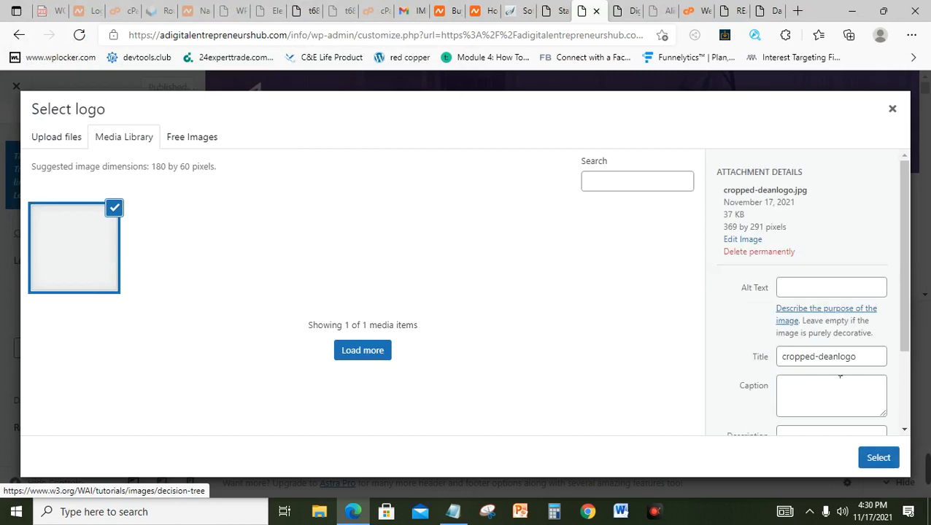
Step: Select the uploaded image and crop it to cover the whole Dean Studio logo and tagline
left_click(878, 458)
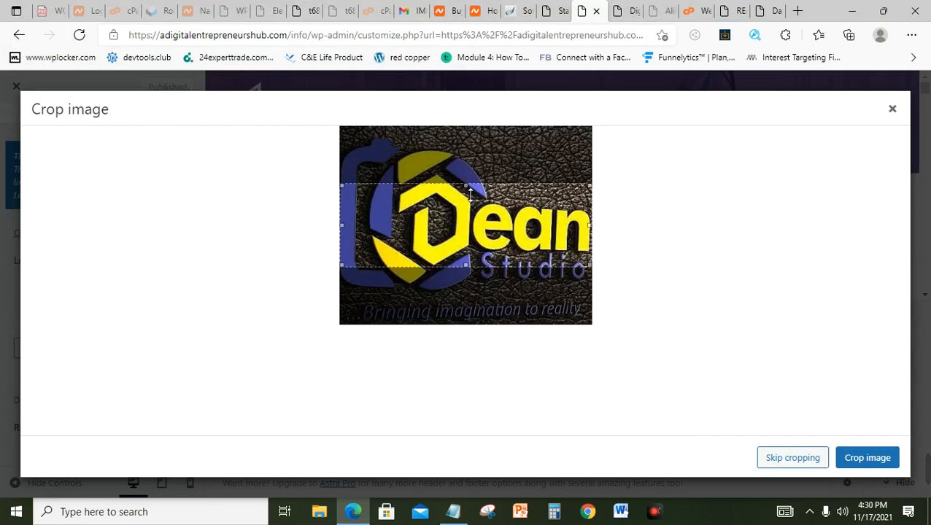
left_click_drag(470, 188, 463, 153)
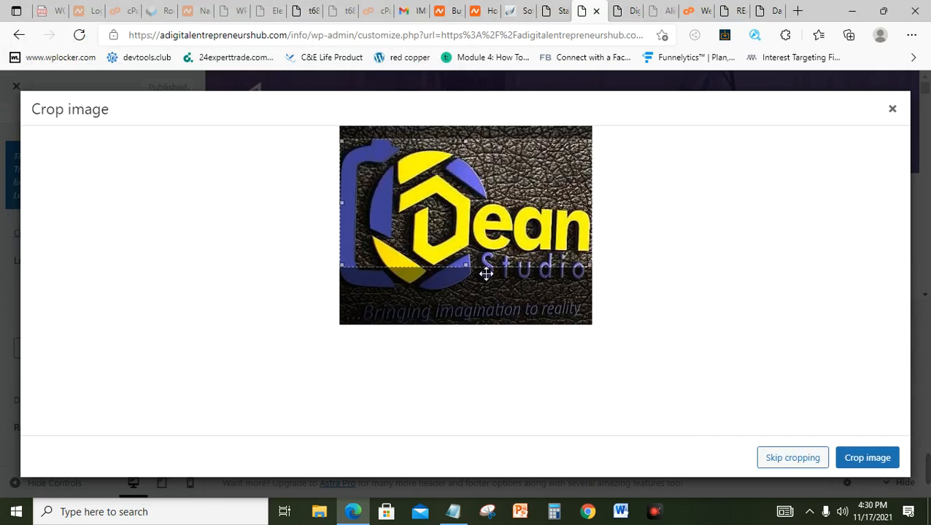
left_click_drag(469, 270, 476, 321)
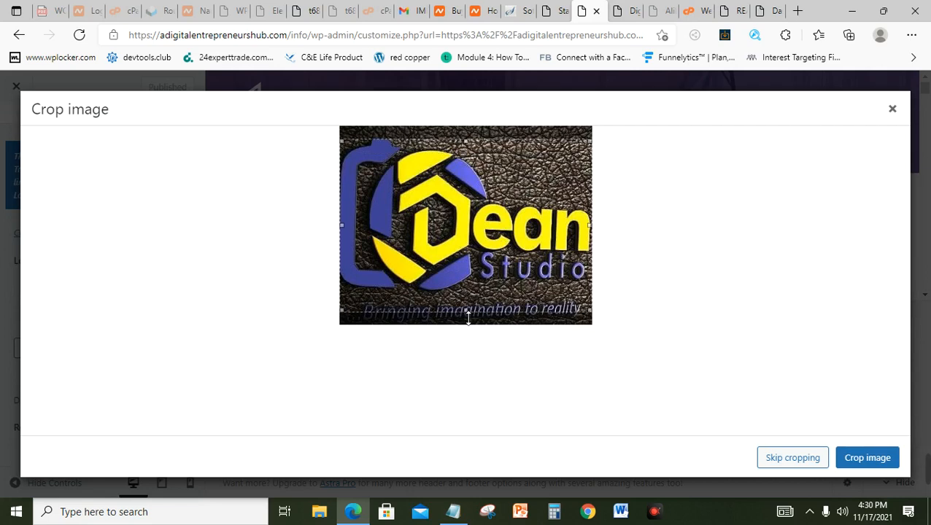
left_click_drag(467, 312, 464, 326)
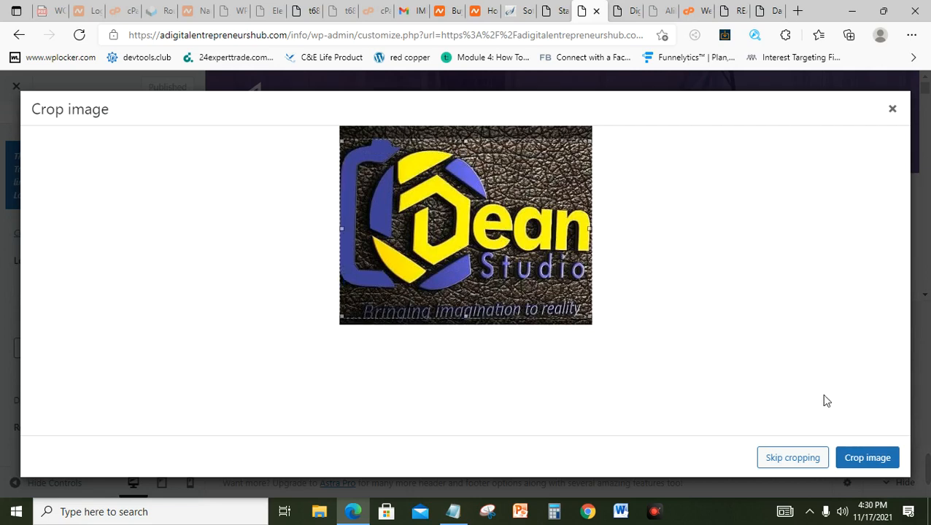
left_click(867, 458)
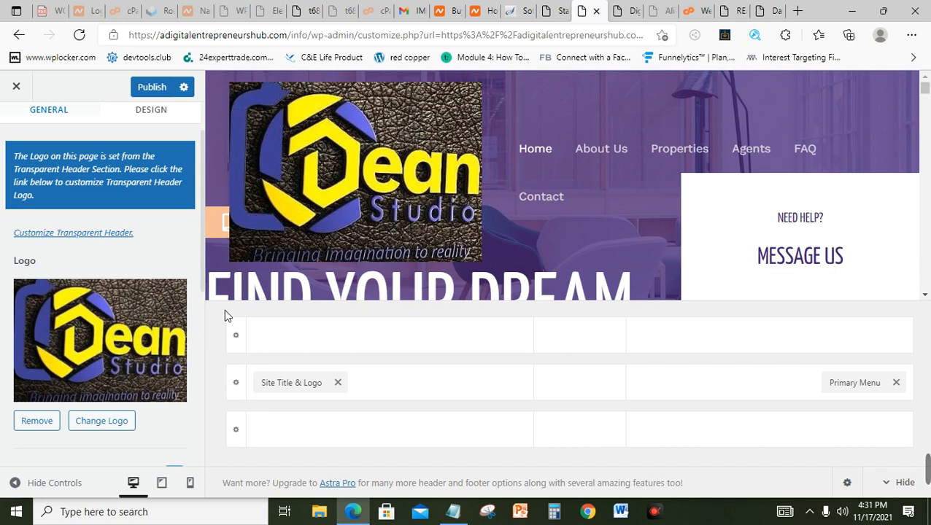
Step: Re-pick the original cropped-deanlogo.jpg as the logo and adjust its crop box
left_click(102, 422)
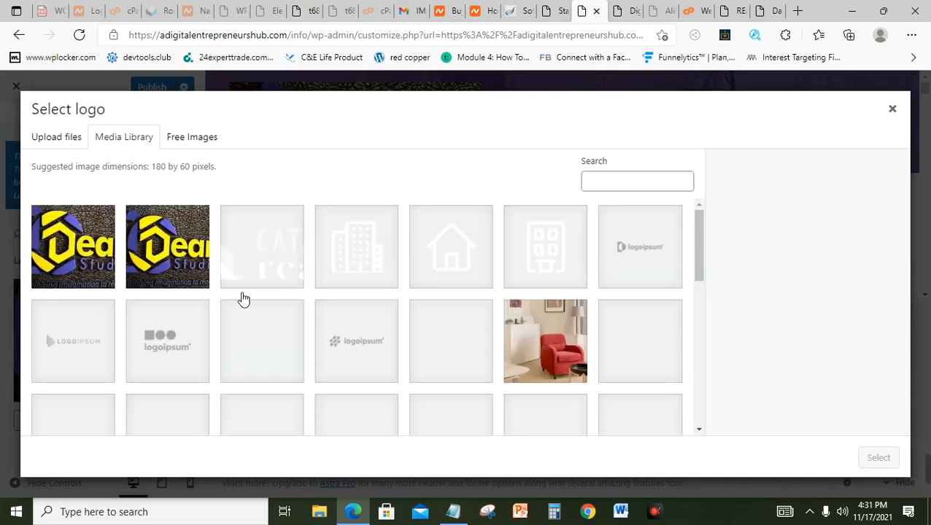
left_click(95, 241)
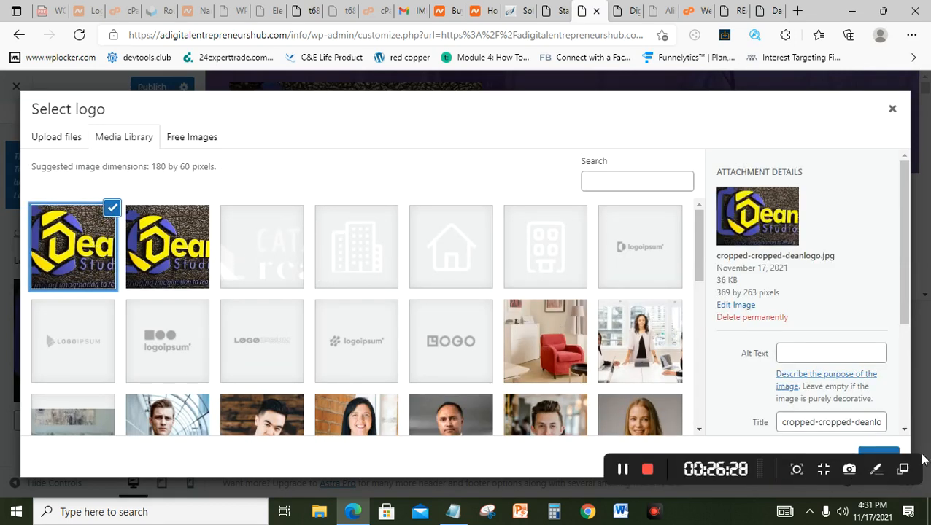
left_click(177, 268)
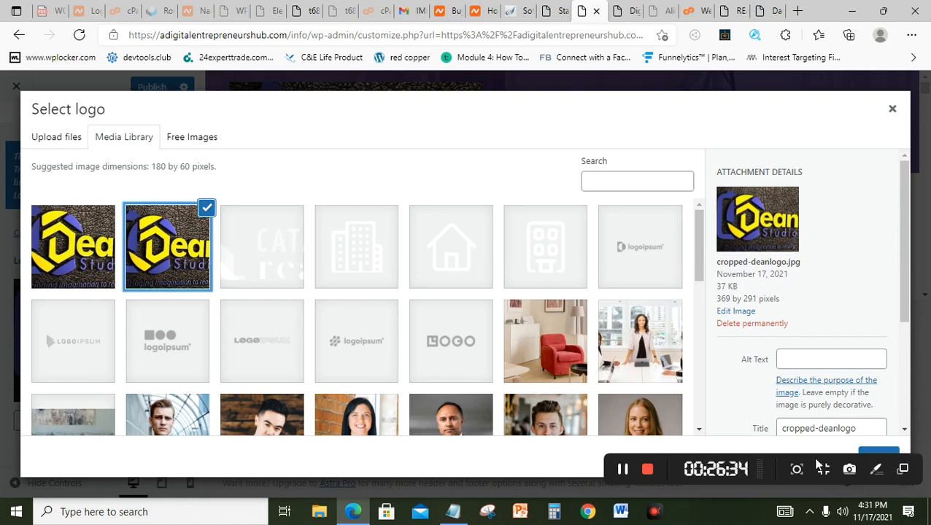
left_click_drag(817, 467, 658, 455)
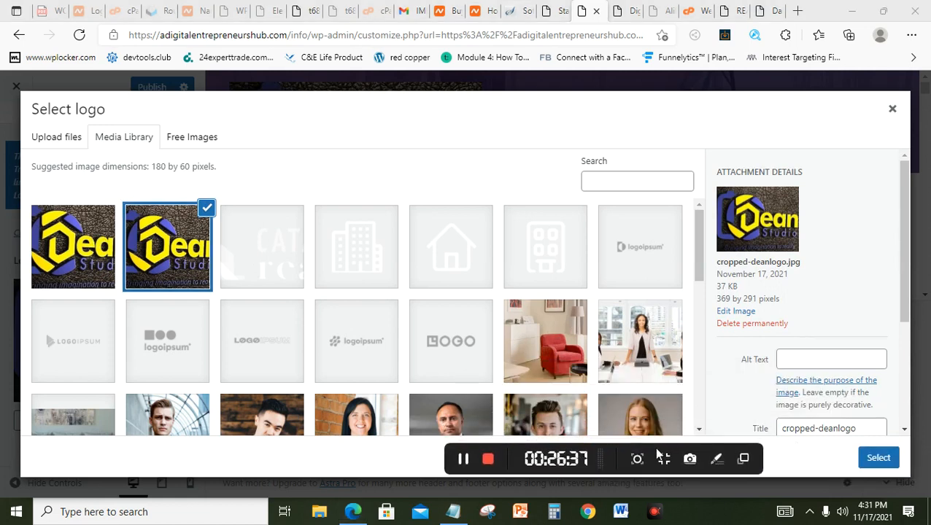
left_click(890, 459)
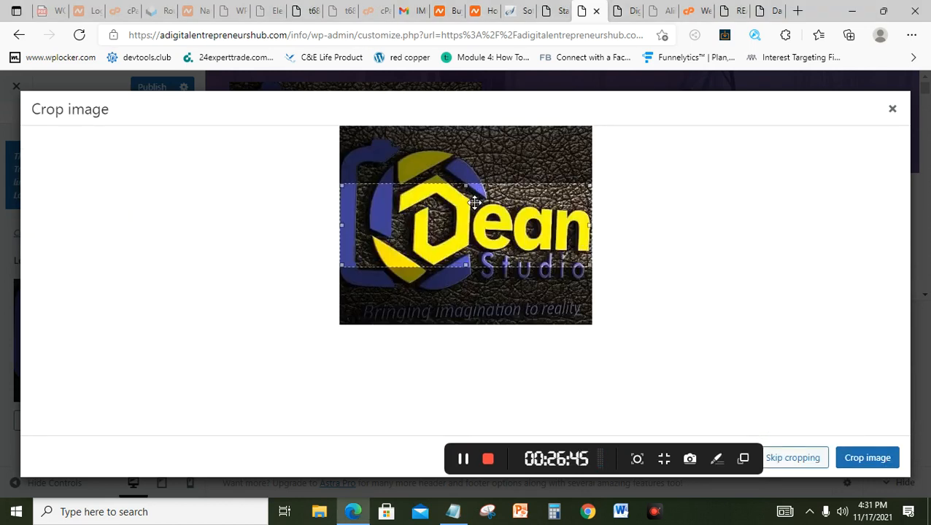
left_click_drag(474, 199, 495, 199)
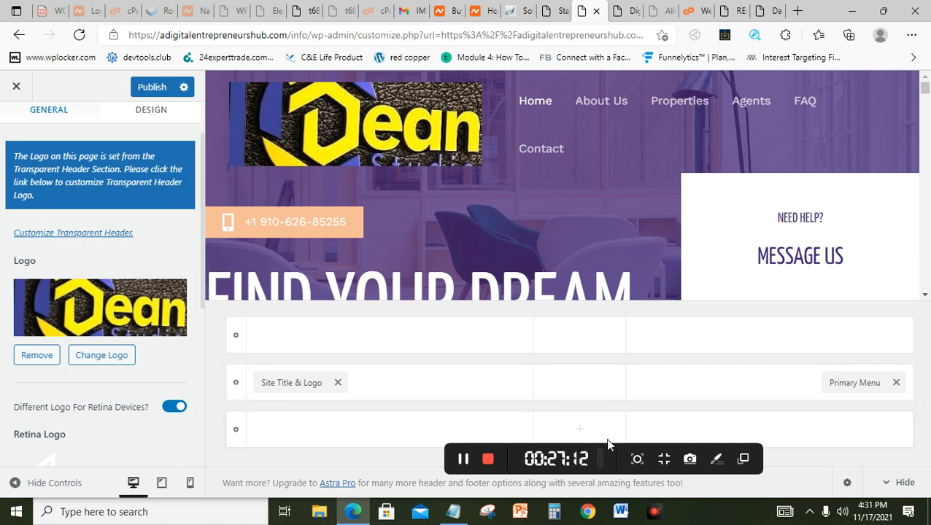
Step: Apply the tighter logo crop and turn off the separate retina logo
left_click_drag(615, 451, 927, 354)
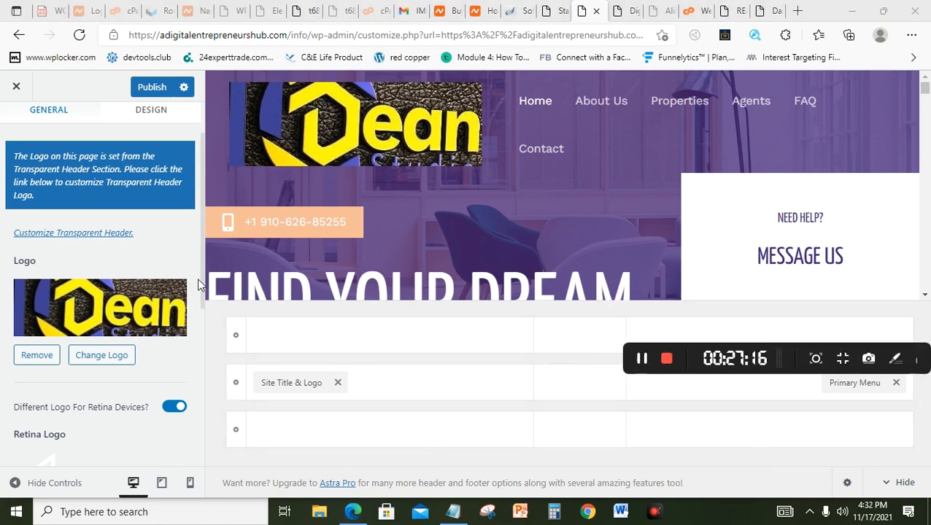
left_click(179, 410)
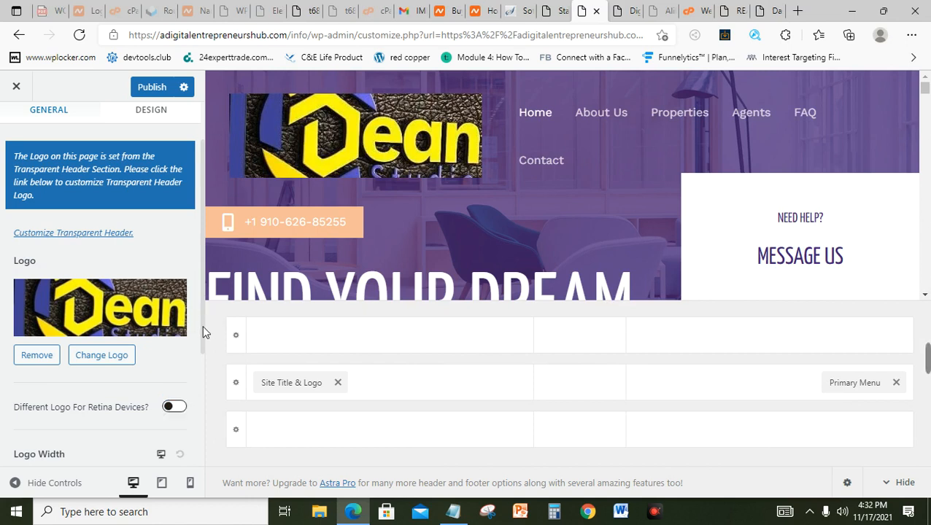
left_click_drag(202, 327, 202, 456)
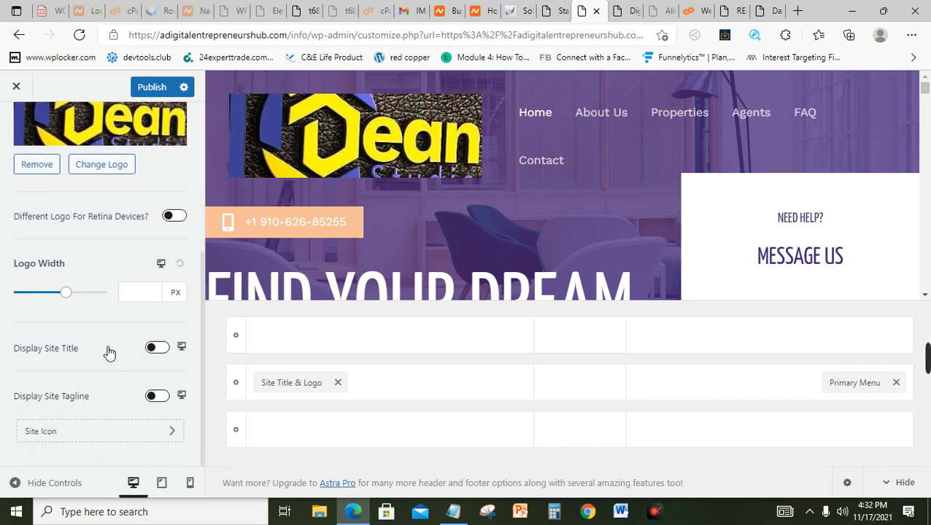
Step: Hide the site title and tagline from the header, then go to Site Icon settings
left_click(155, 350)
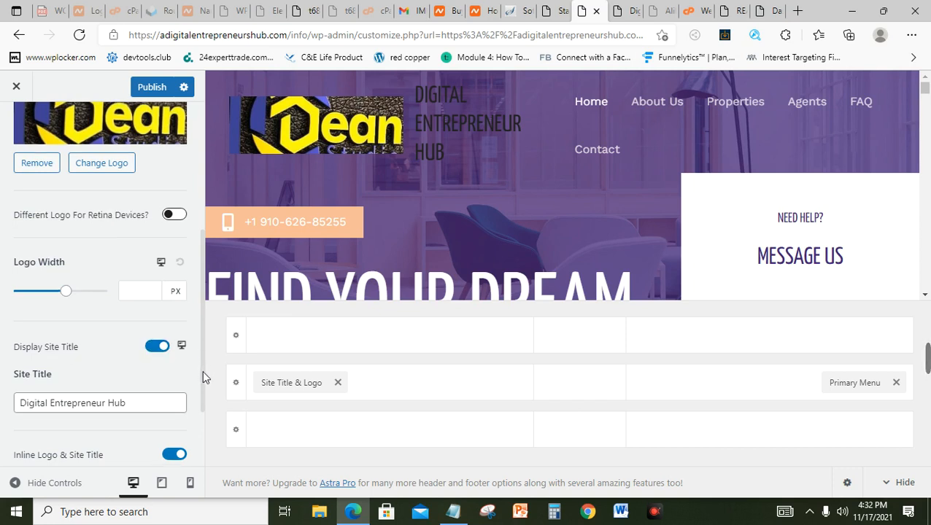
left_click_drag(202, 370, 201, 424)
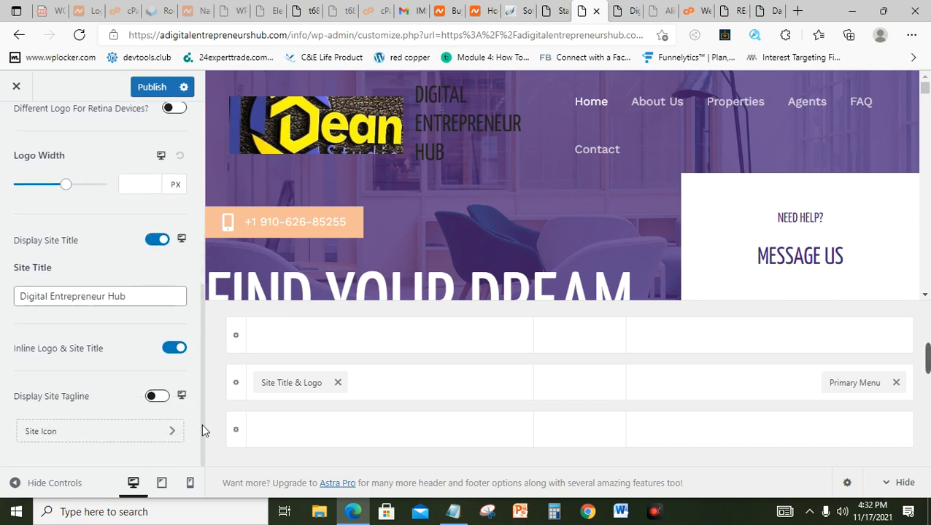
left_click(156, 397)
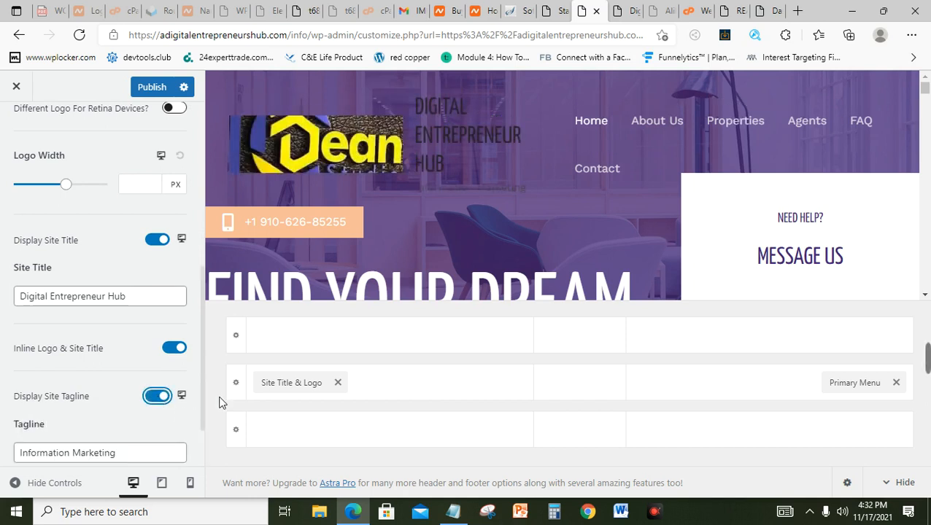
left_click(167, 399)
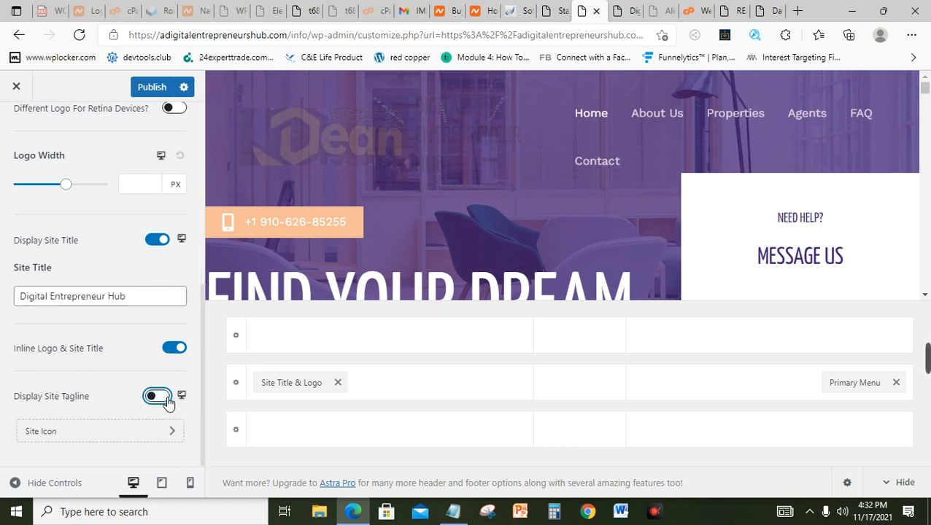
left_click(162, 242)
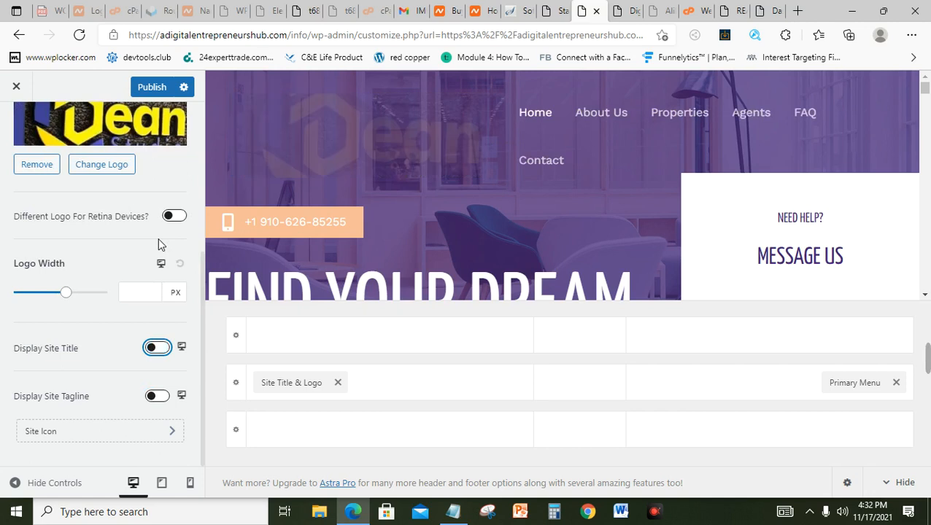
left_click(201, 295)
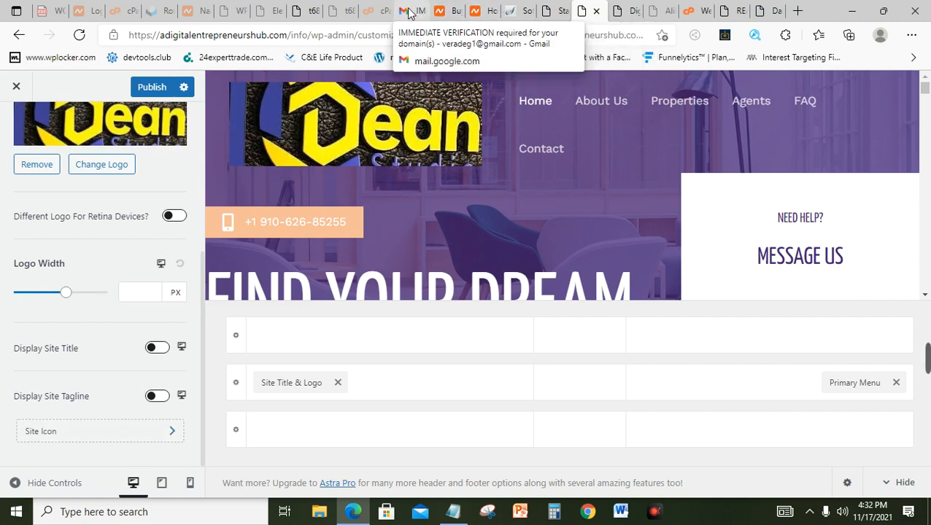
left_click(112, 432)
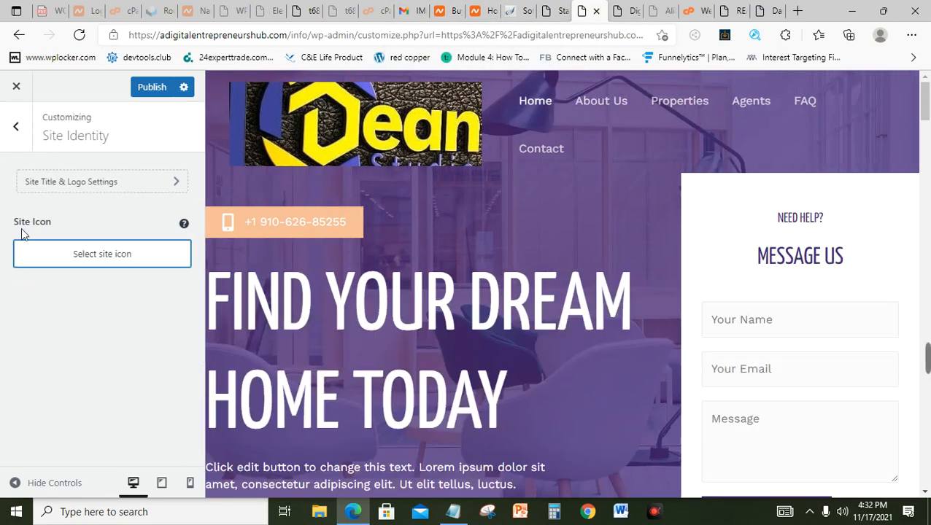
Step: Review the existing Dean logo images, then upload the NEW LOGO image from the Desktop
left_click(99, 255)
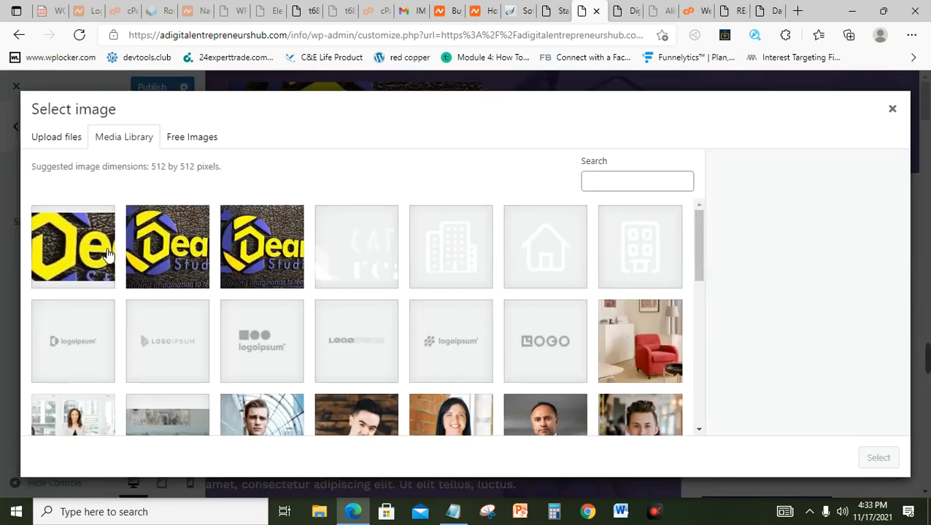
left_click(259, 249)
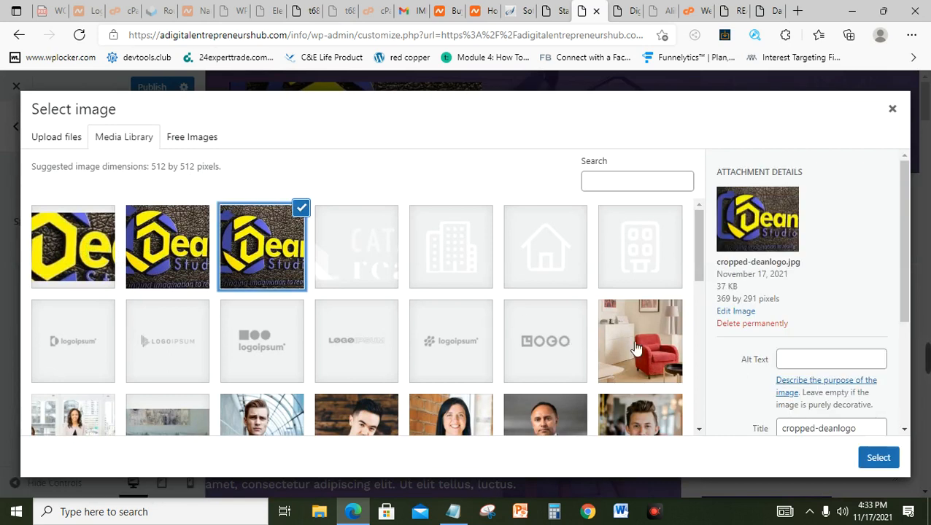
left_click(194, 256)
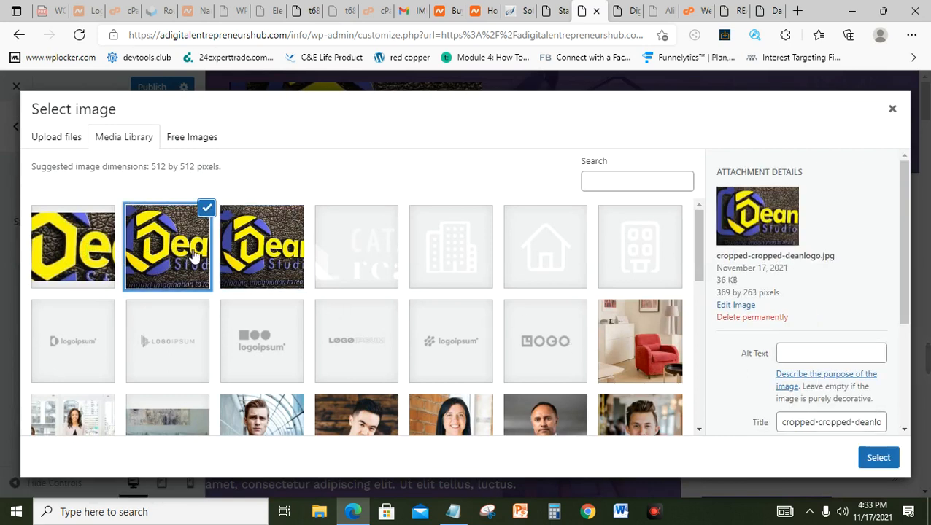
left_click(68, 250)
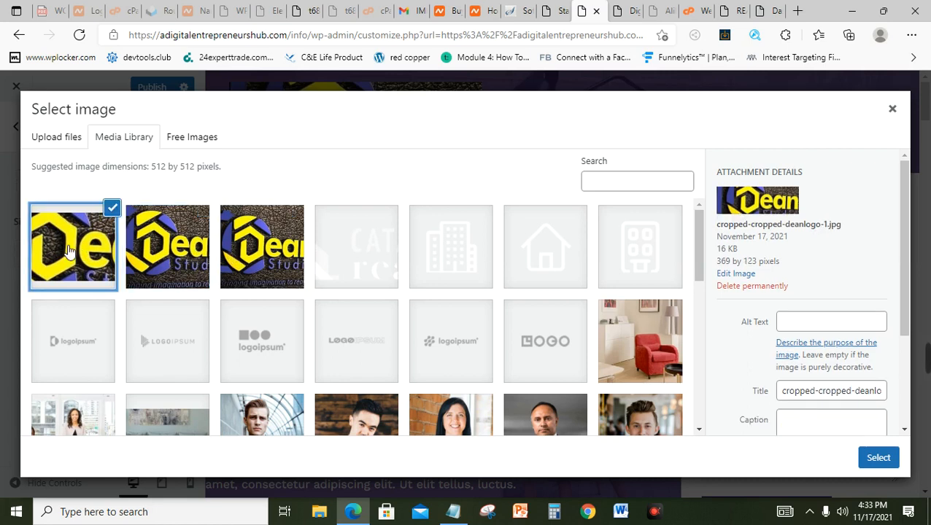
left_click(194, 261)
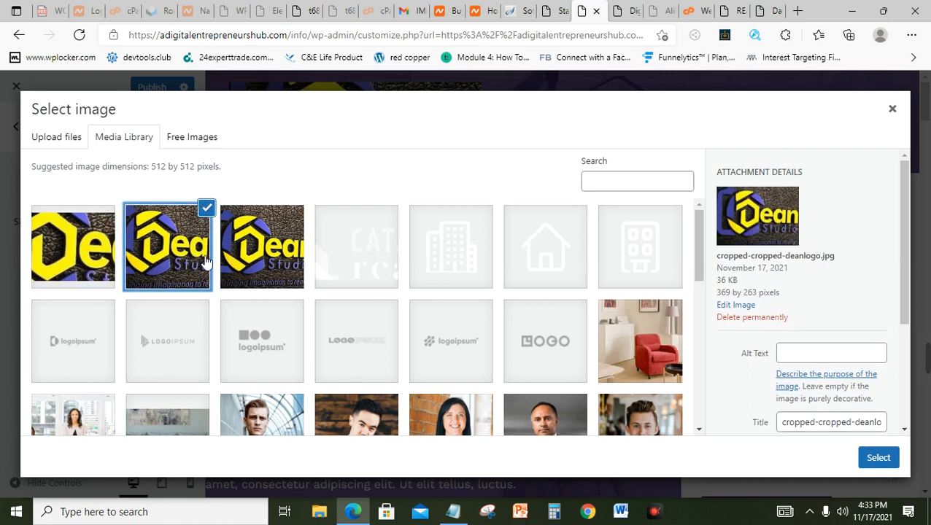
left_click(65, 142)
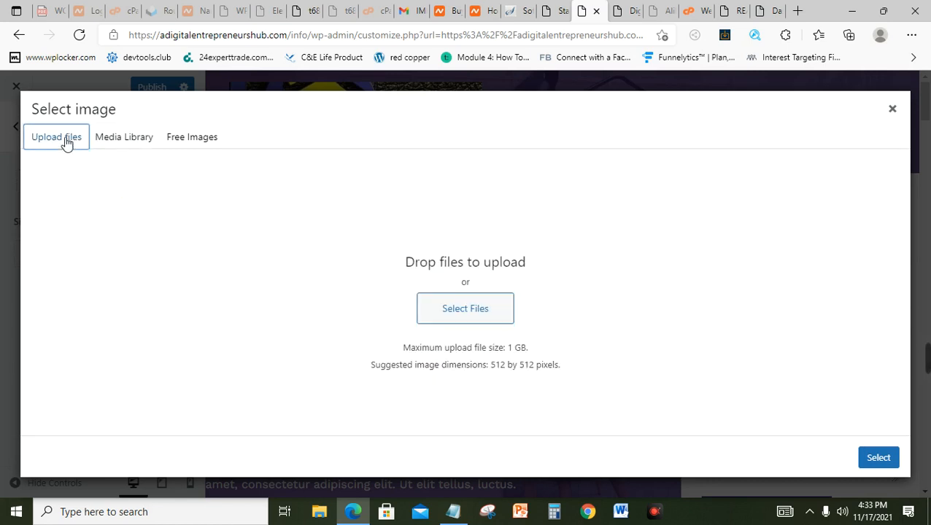
left_click(514, 313)
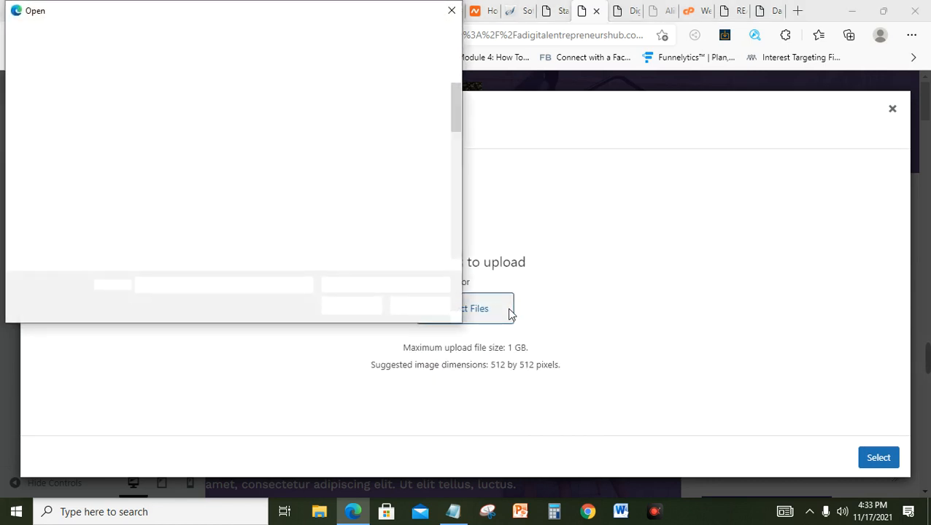
left_click_drag(453, 89, 446, 200)
left_click(309, 218)
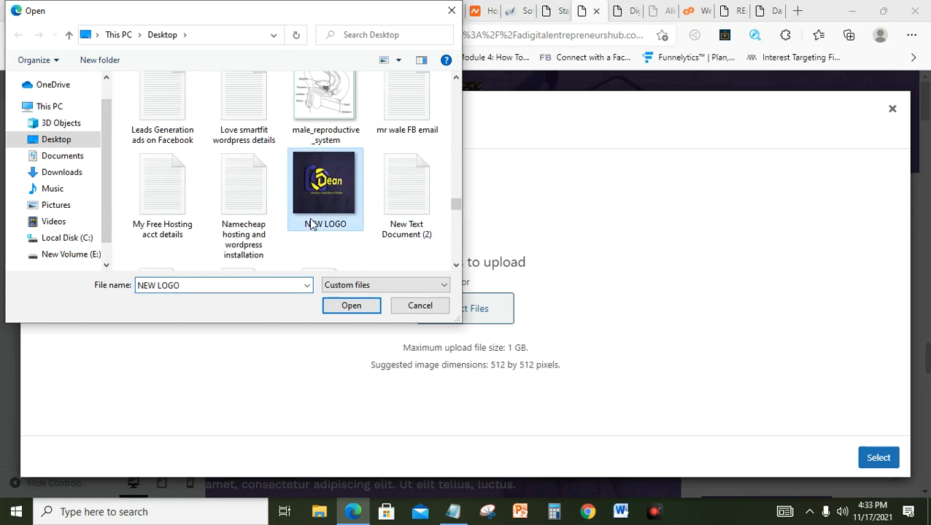
left_click(352, 306)
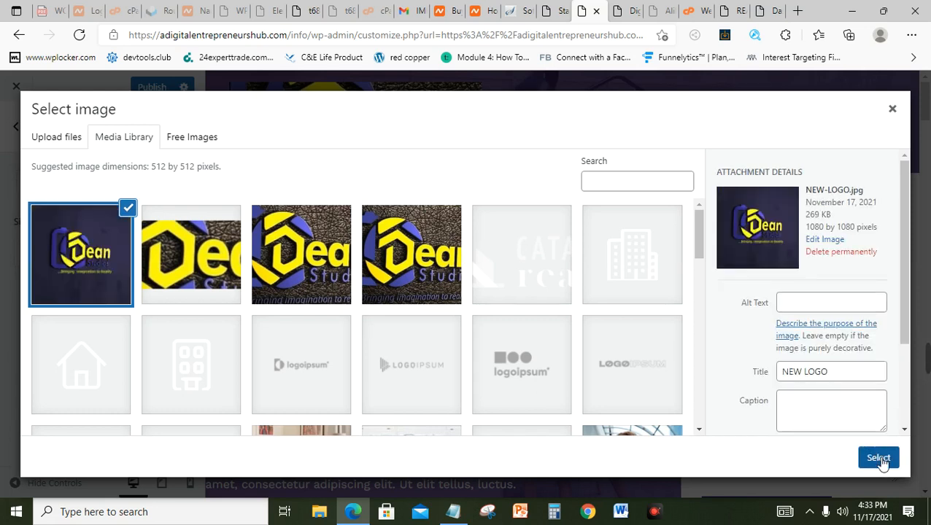
Step: Crop NEW LOGO as the site icon, publish the Customizer changes and close it
left_click(879, 458)
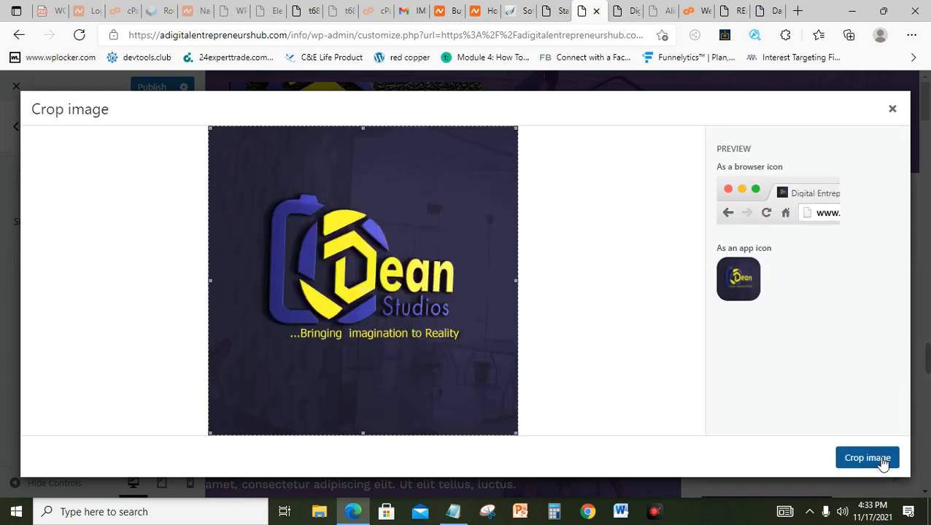
left_click(880, 459)
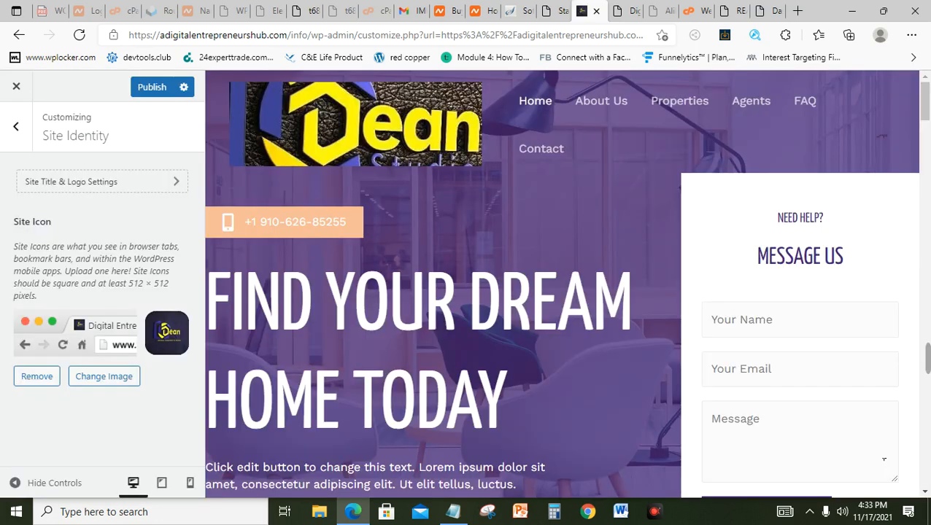
left_click(153, 89)
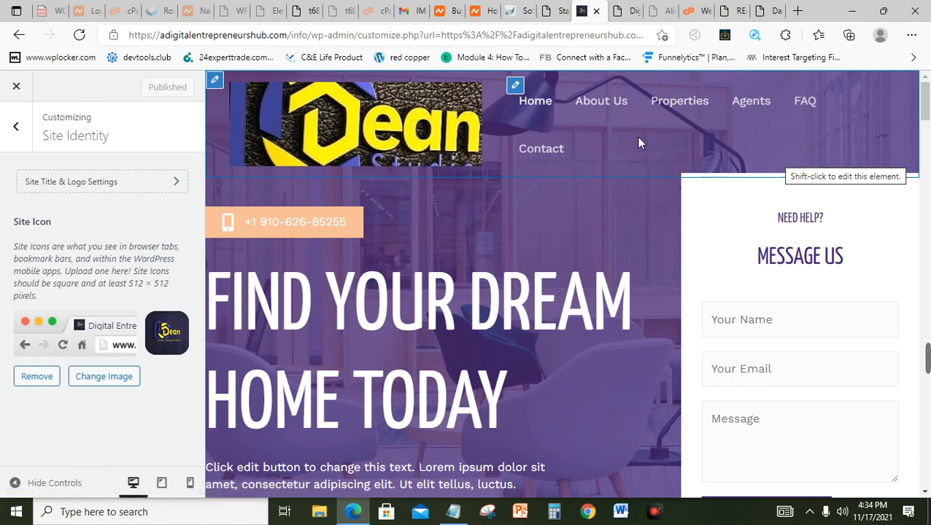
left_click(18, 88)
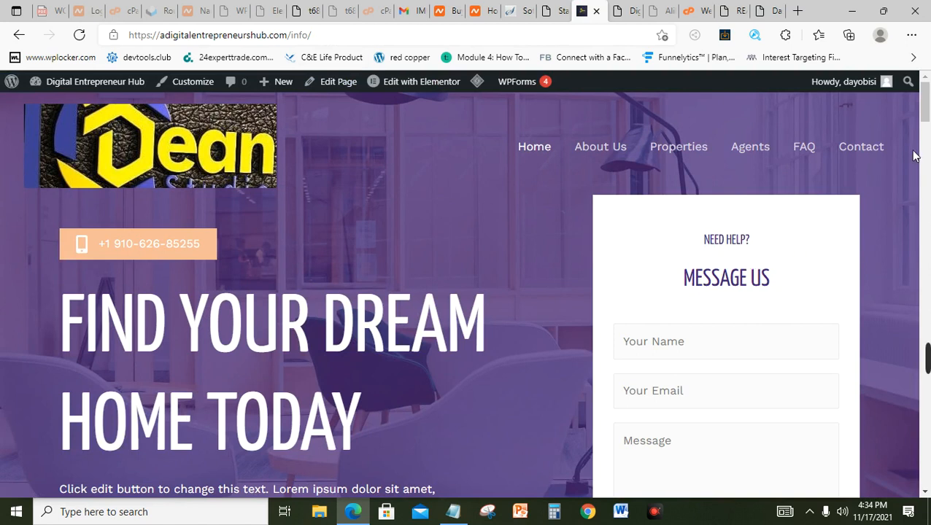
Step: Reload the live homepage and open it in the Elementor editor
scroll(928, 171, "down", 2)
scroll(928, 171, "down", 4)
scroll(928, 171, "up", 6)
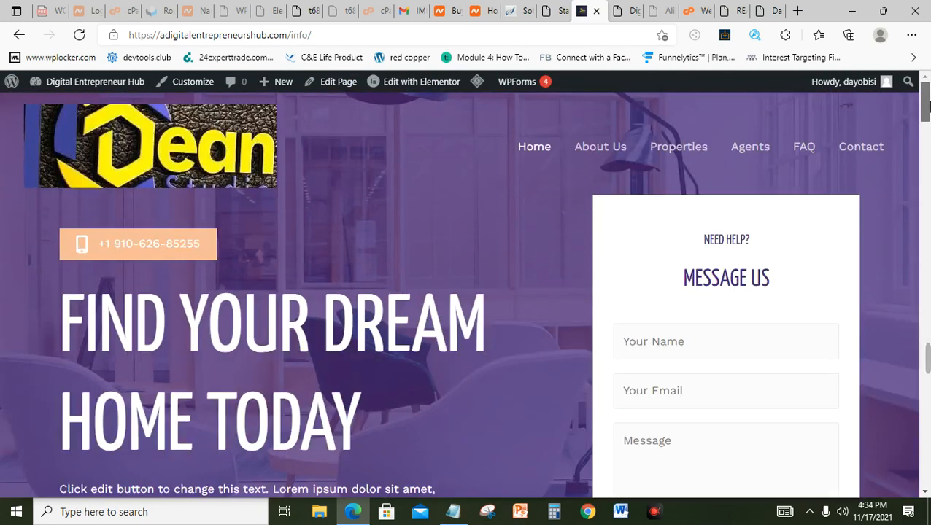
left_click(539, 151)
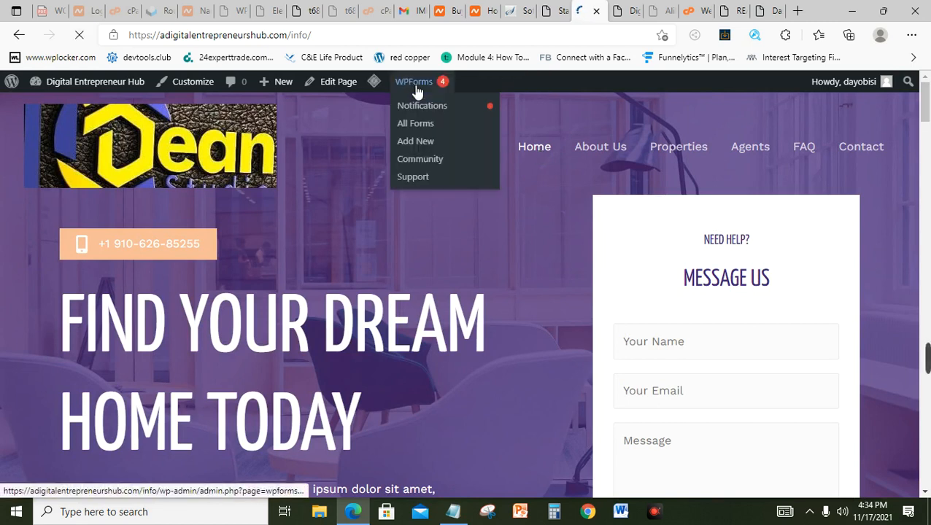
mouse_move(420, 89)
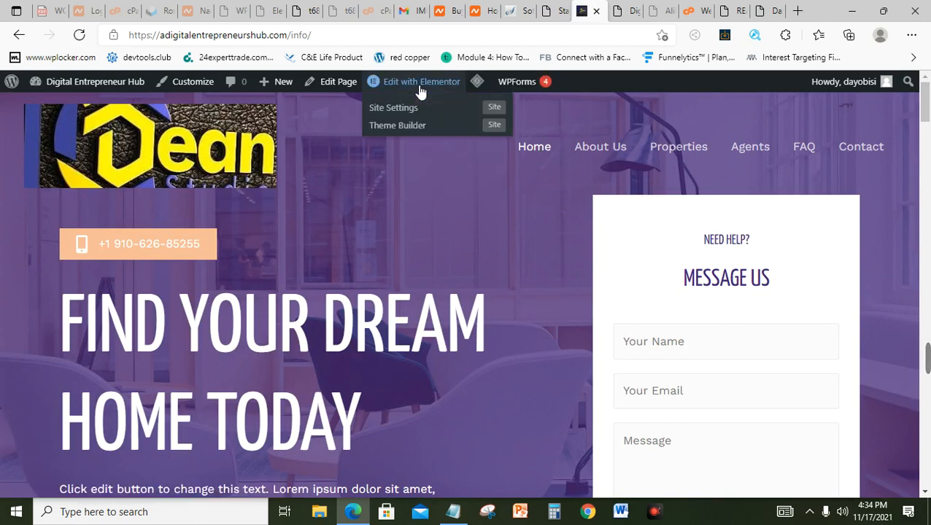
left_click(420, 89)
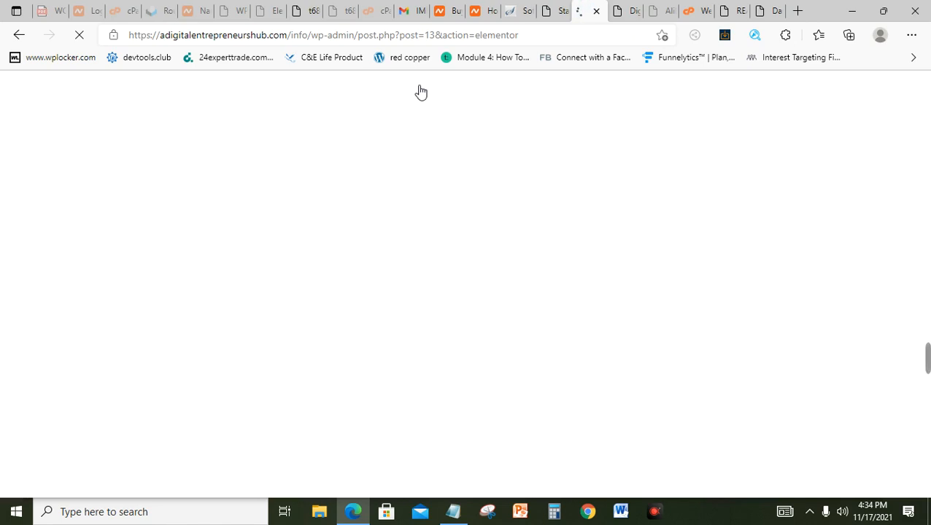
mouse_move(926, 358)
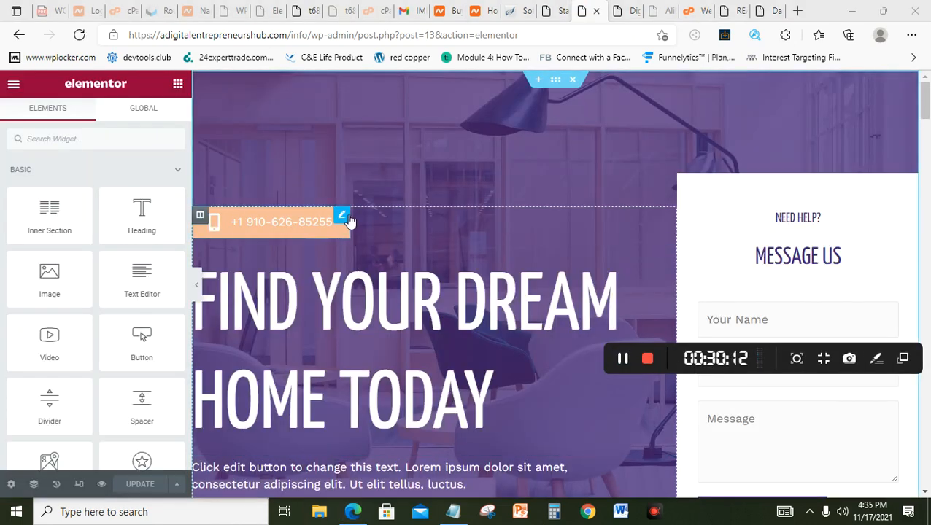
Step: Replace the phone item's old number with the business's new +234 Nigerian number
left_click(347, 218)
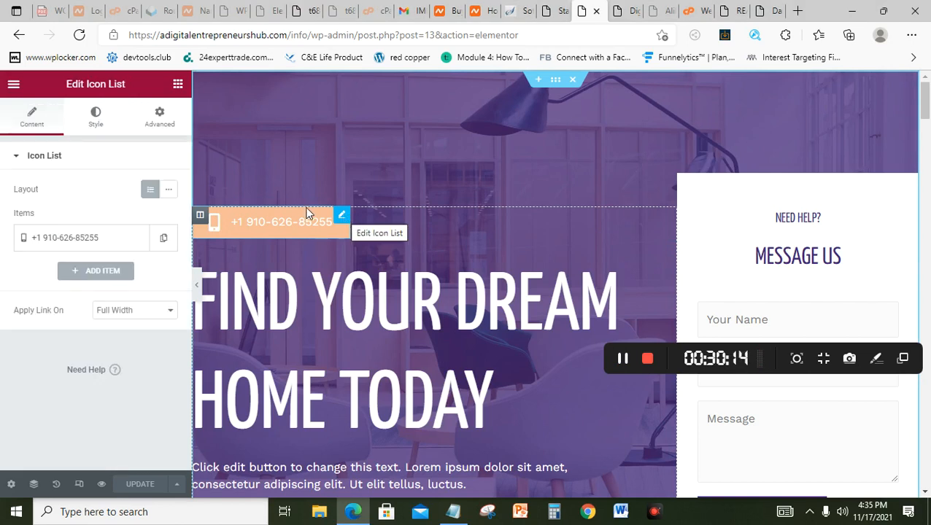
left_click(124, 244)
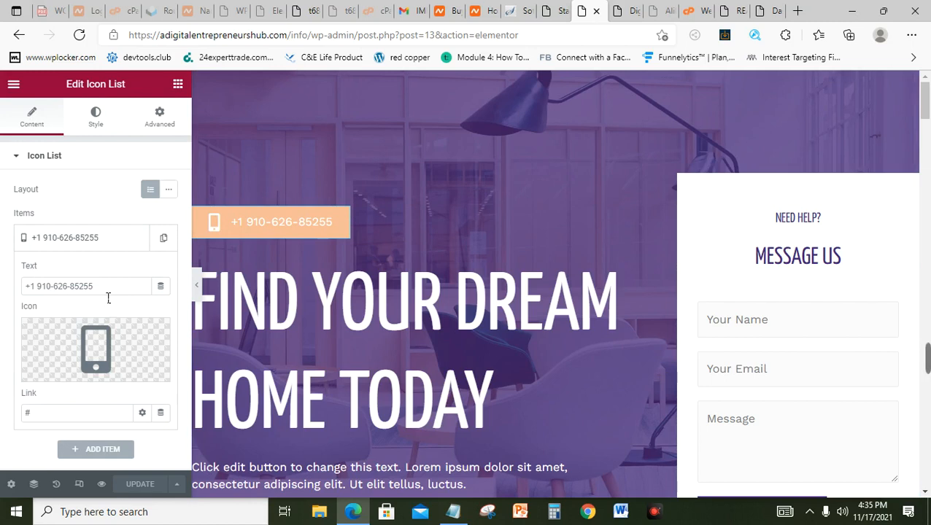
left_click_drag(95, 288, 34, 289)
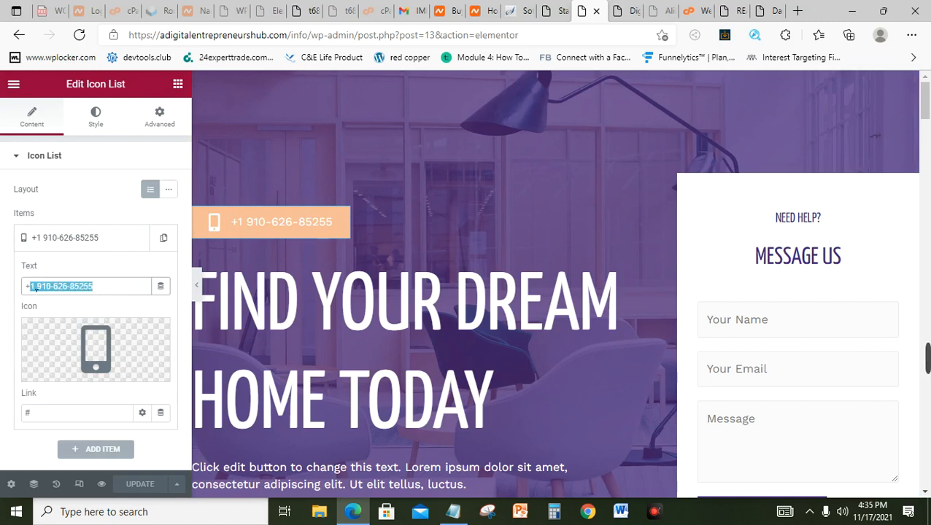
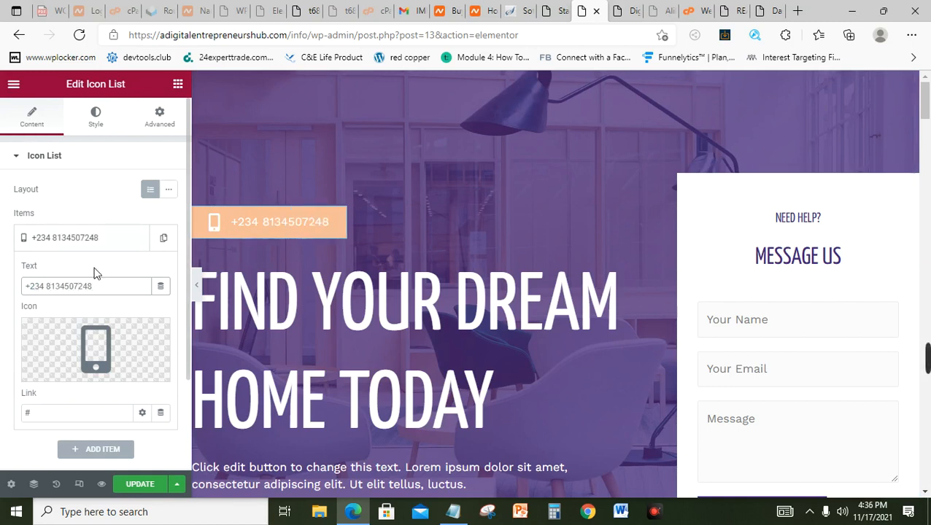
left_click(100, 133)
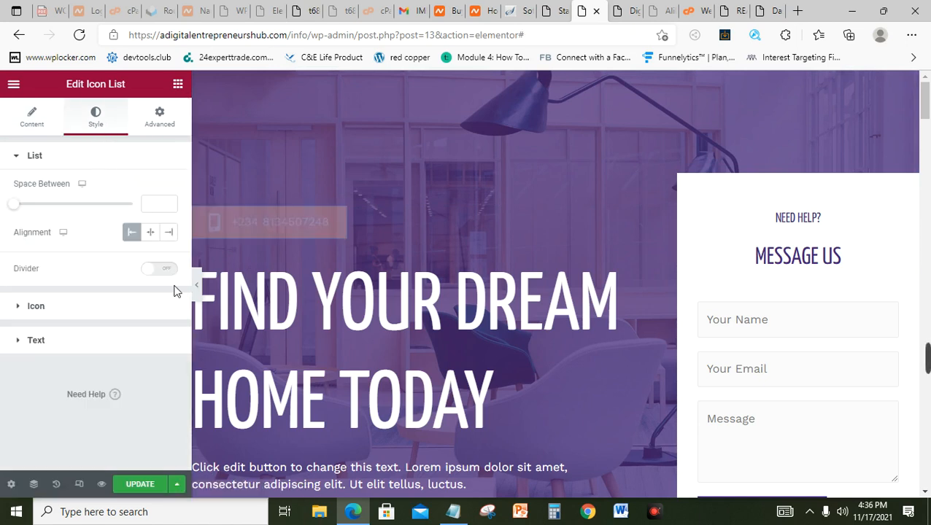
Step: Enlarge the phone icon and set its colour to red
left_click(59, 310)
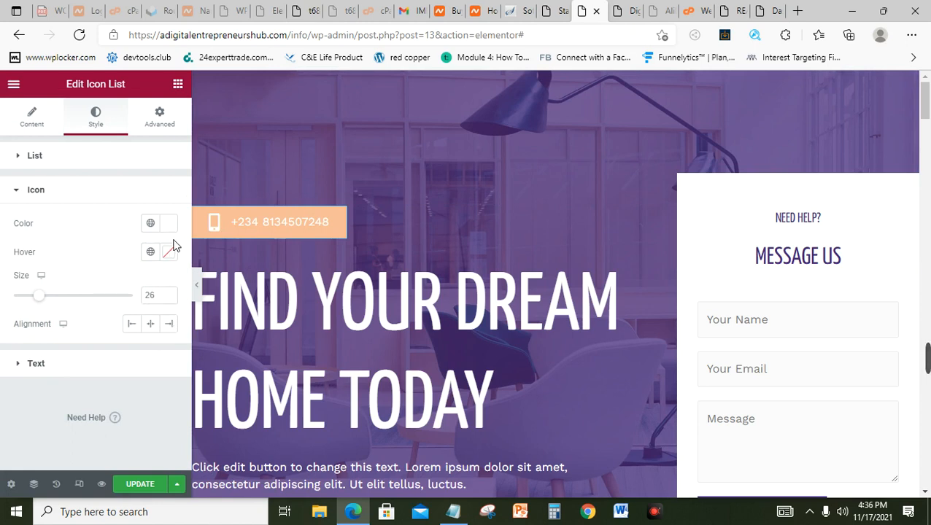
mouse_move(45, 299)
left_mouse_down()
mouse_move(61, 304)
mouse_move(51, 302)
left_mouse_up()
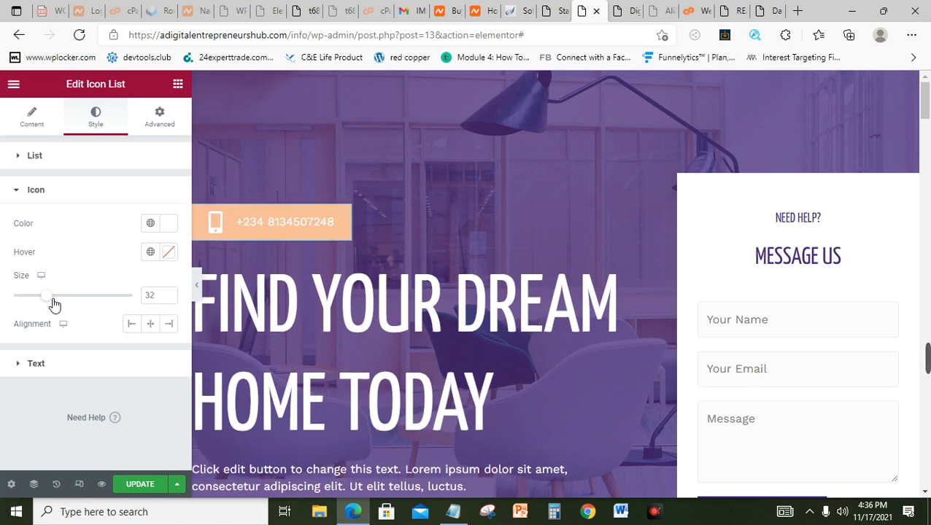
left_click(176, 225)
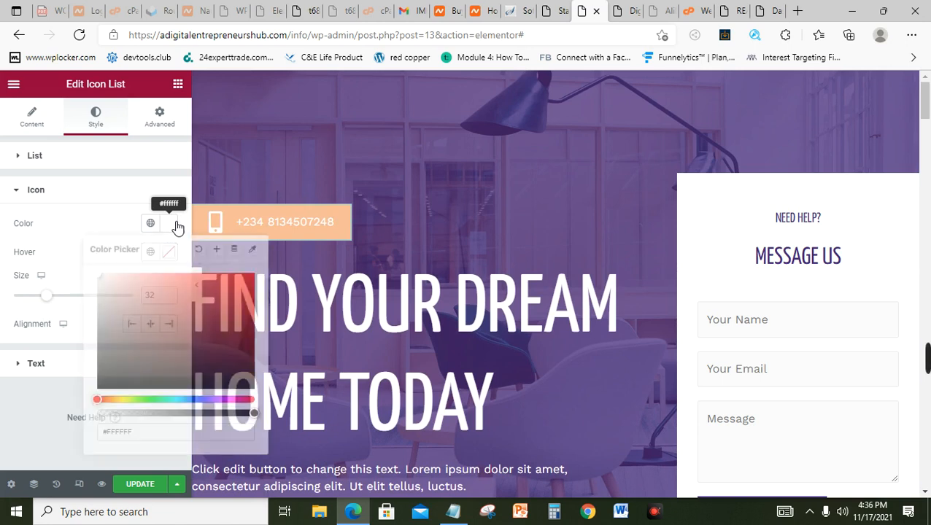
left_click(245, 305)
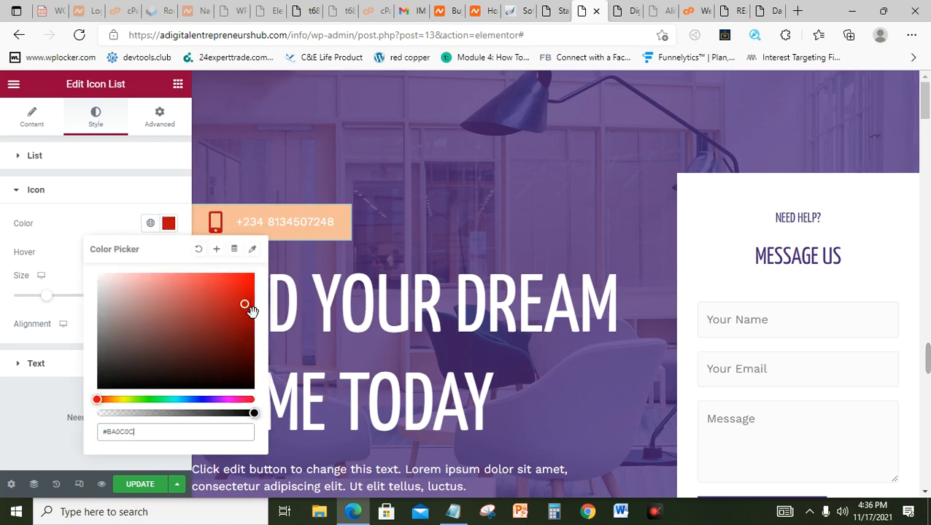
left_click(245, 307)
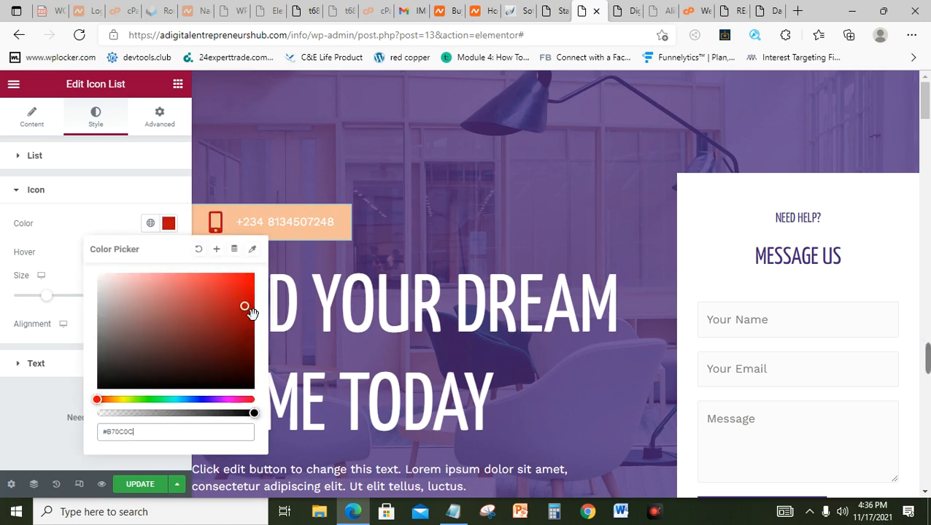
left_click(28, 167)
left_click(28, 168)
left_click(27, 167)
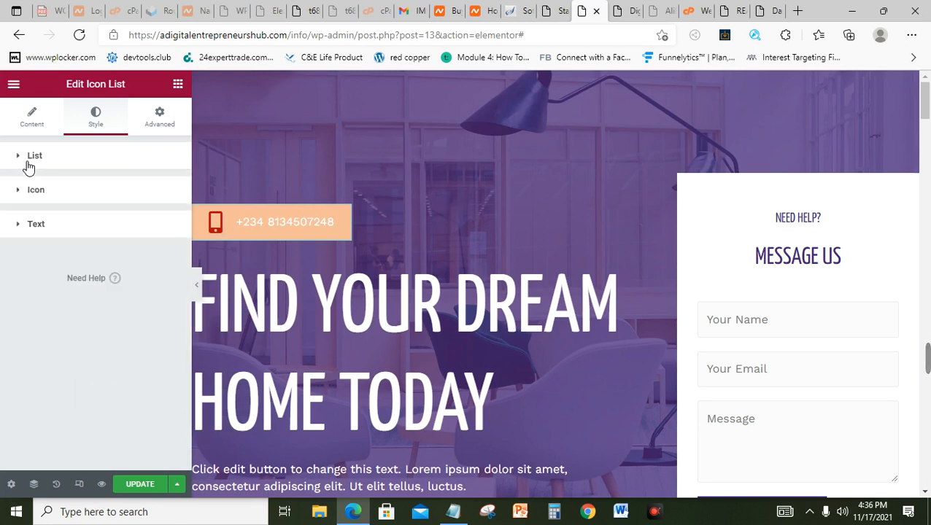
left_click(28, 167)
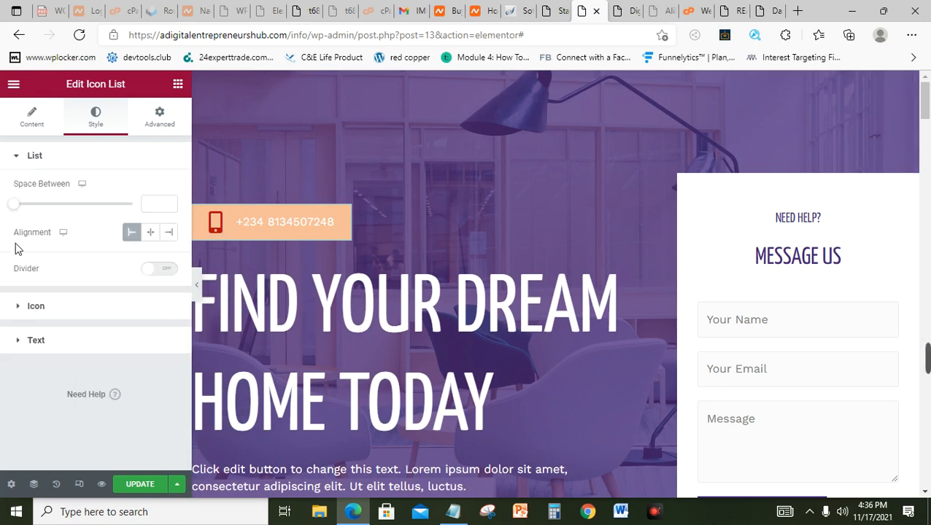
Step: Set the phone number text colour to pure black
left_click(46, 343)
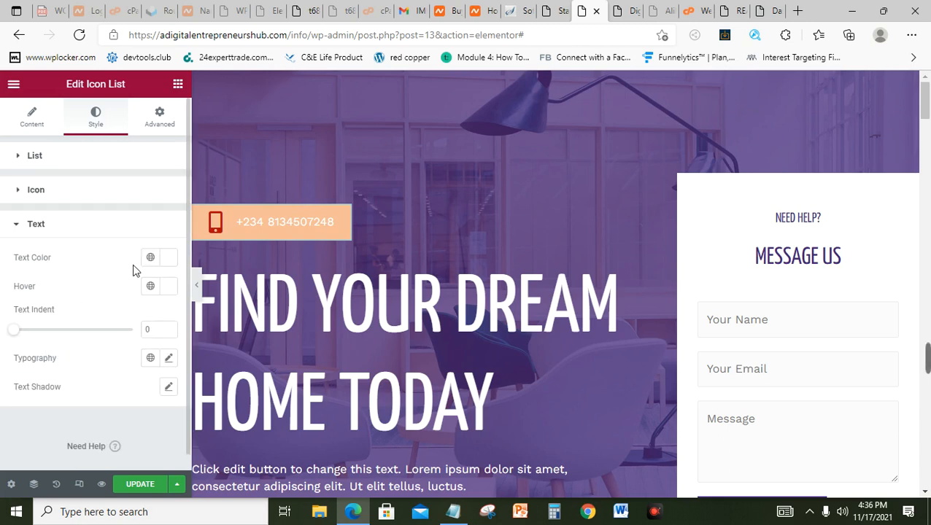
left_click(169, 260)
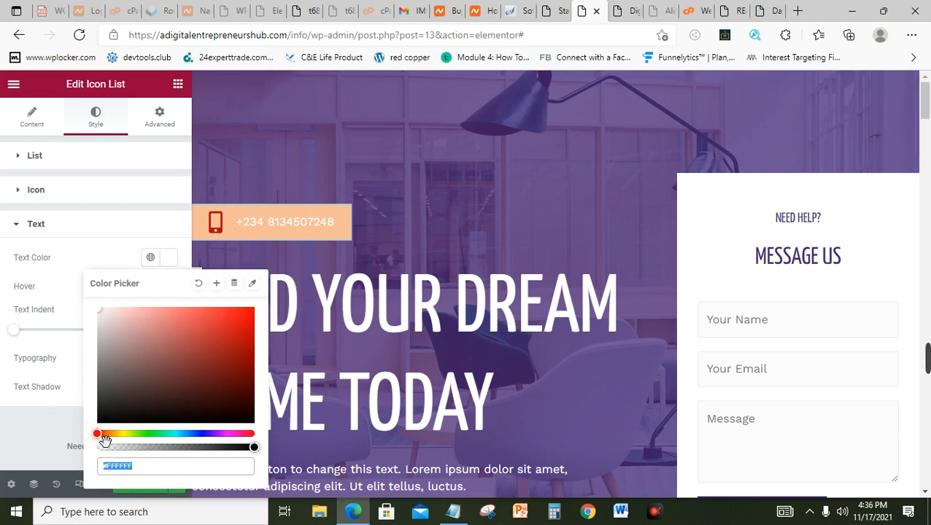
left_click_drag(104, 436, 199, 443)
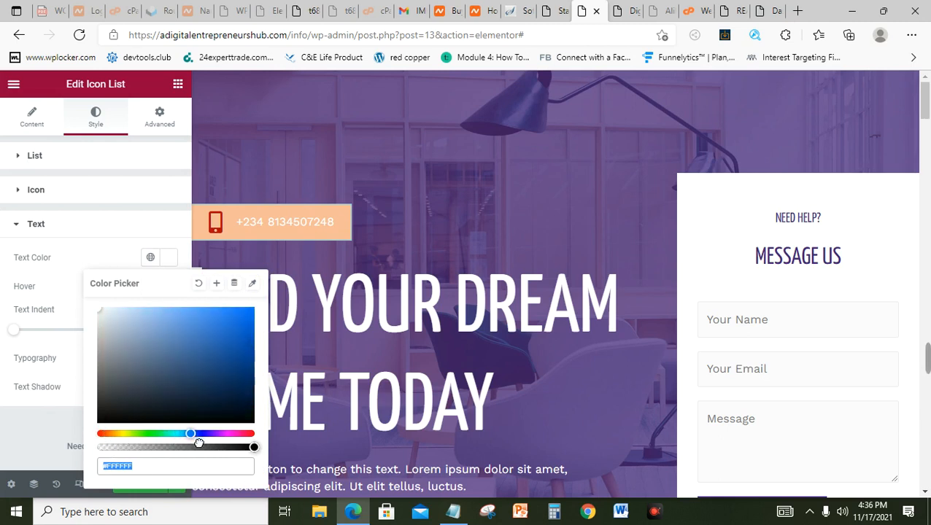
left_click(243, 355)
left_click(227, 386)
left_click(239, 367)
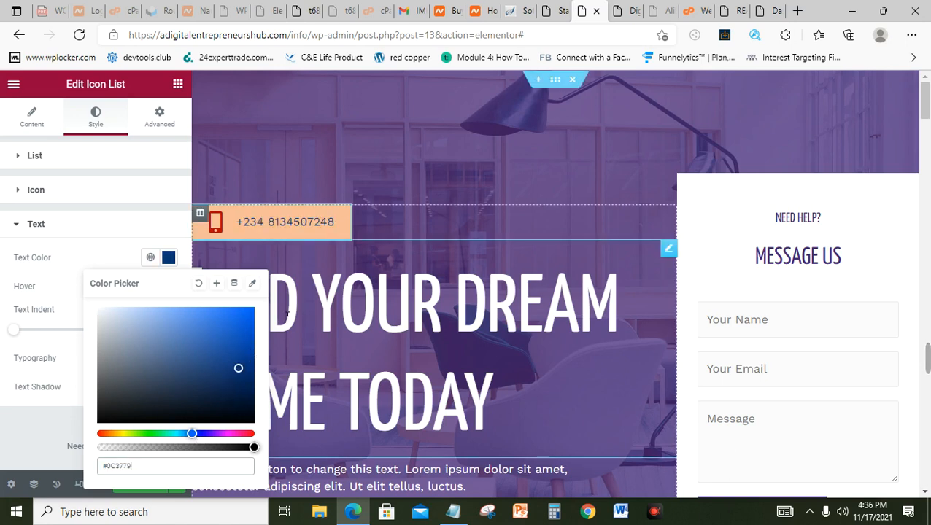
left_click(249, 333)
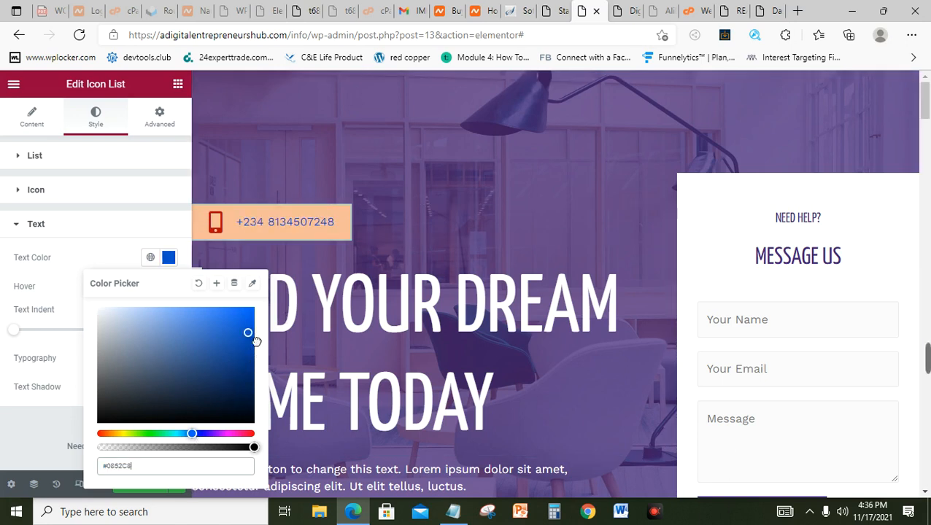
left_click(122, 422)
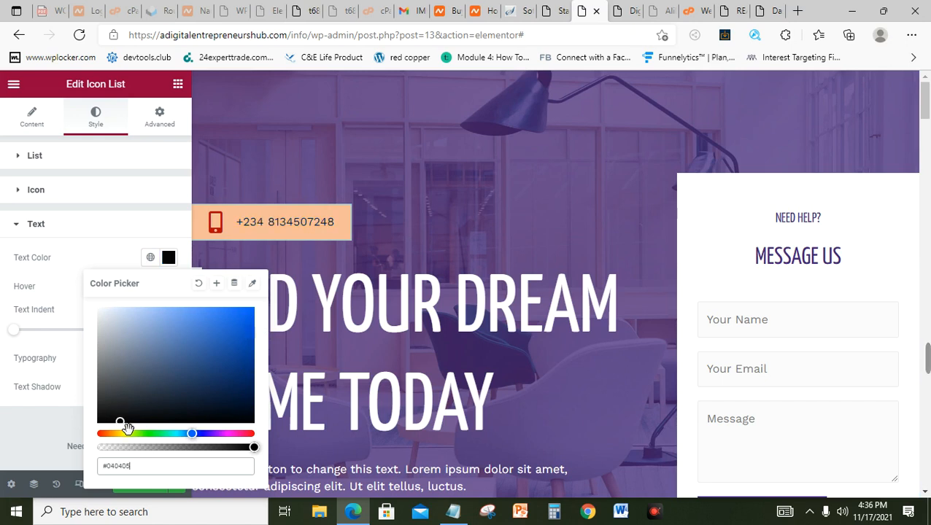
left_click_drag(130, 431, 131, 430)
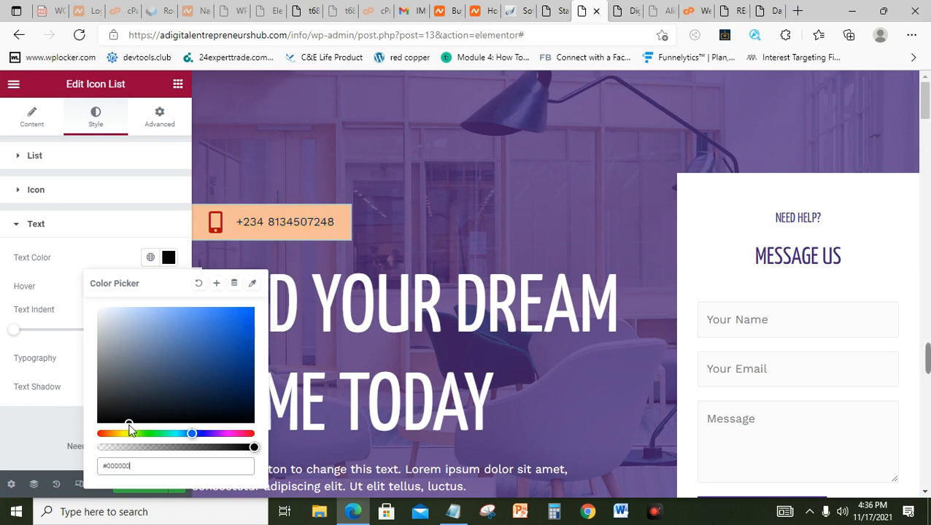
left_click(4, 296)
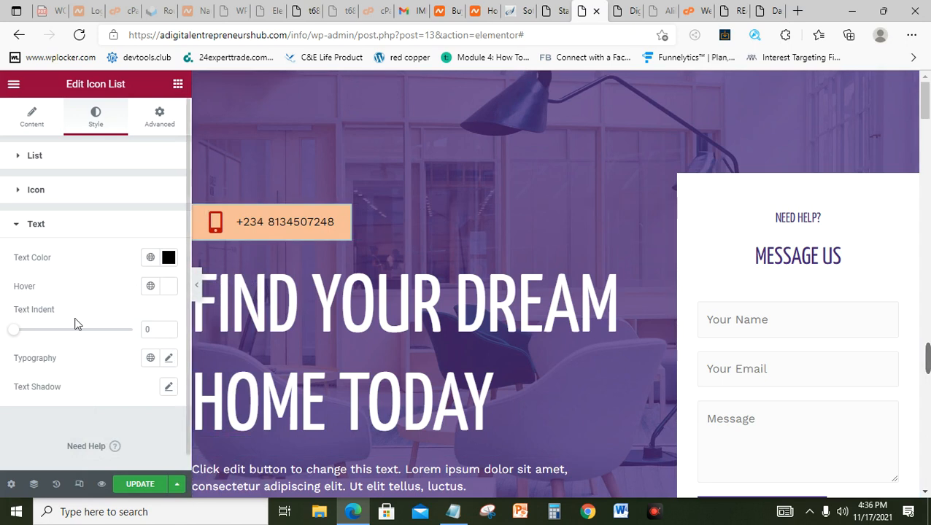
left_click(175, 361)
left_click(174, 361)
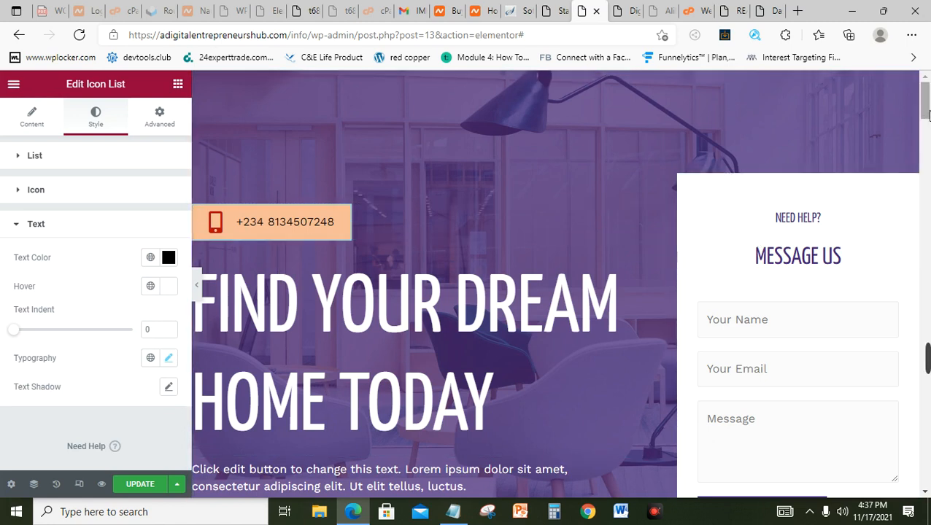
left_click_drag(926, 114, 926, 122)
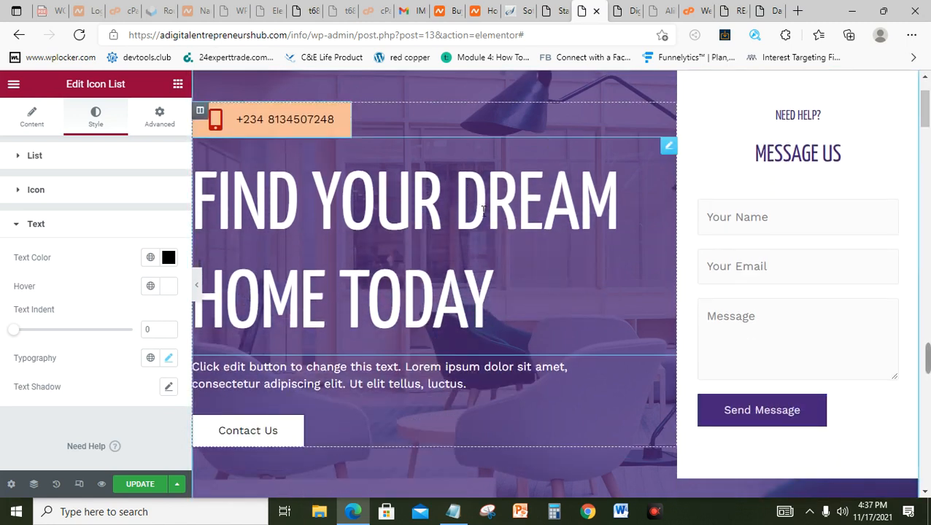
left_click(480, 245)
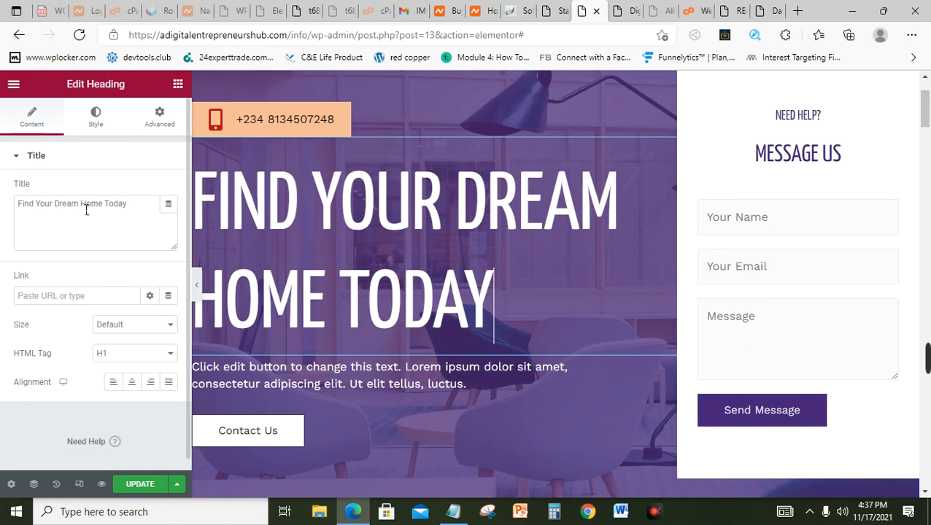
Step: Replace 'Dream' with 'Golden' so the hero heading reads 'Find Your Golden Home Today'
mouse_move(79, 209)
left_mouse_down()
mouse_move(50, 210)
mouse_move(64, 214)
left_mouse_up()
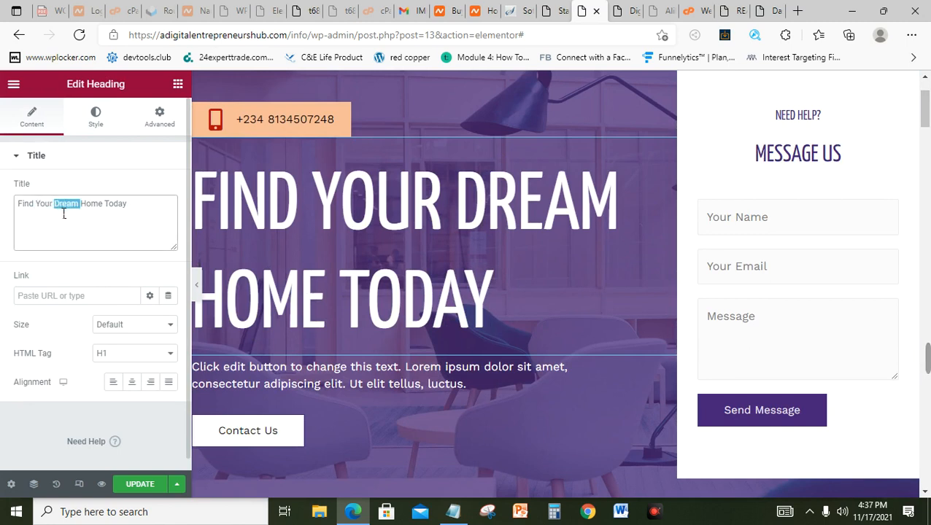
type("Gold")
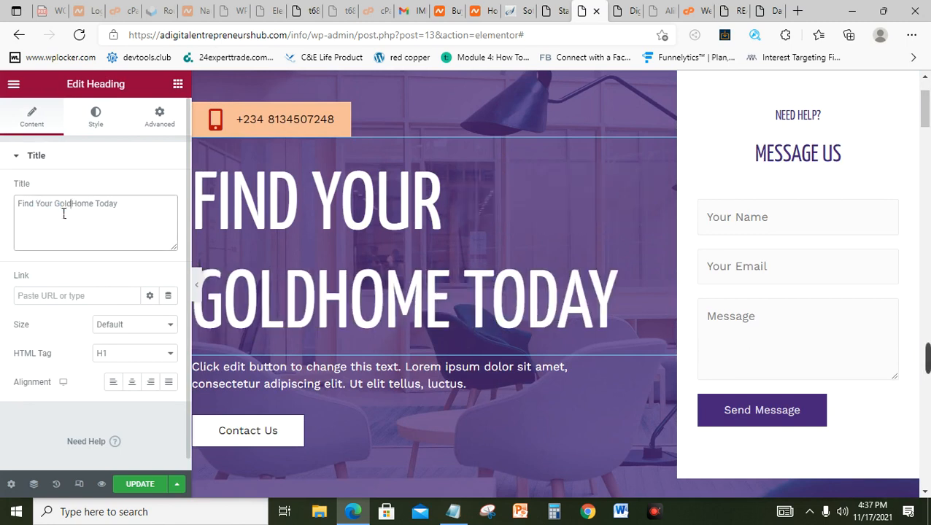
type("en")
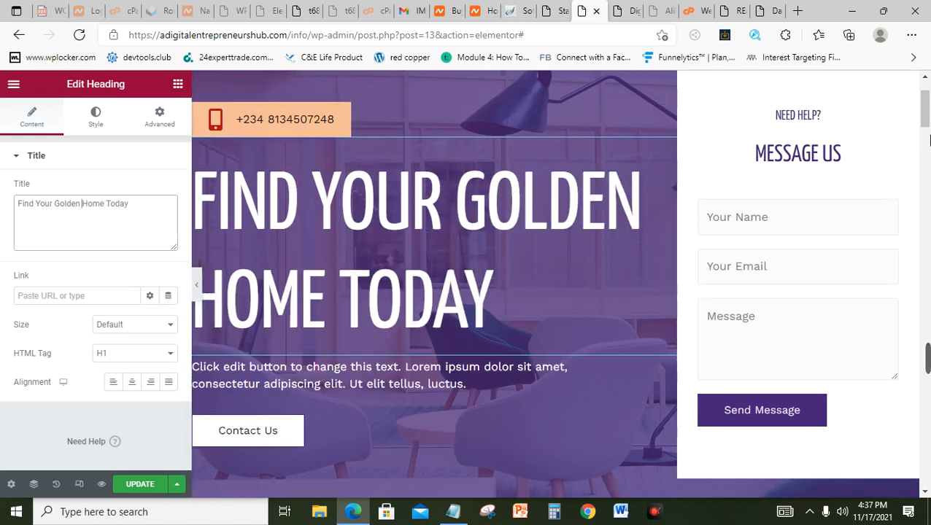
left_click_drag(925, 119, 925, 132)
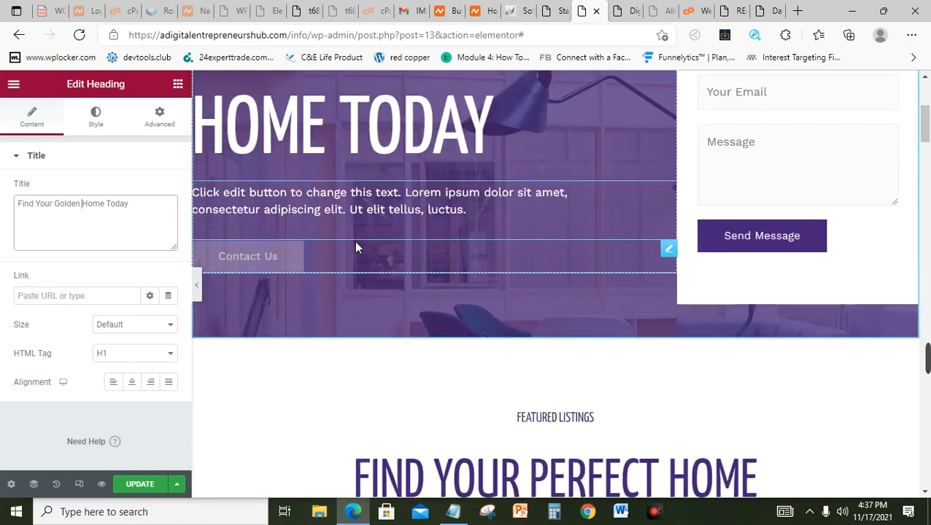
left_click(669, 251)
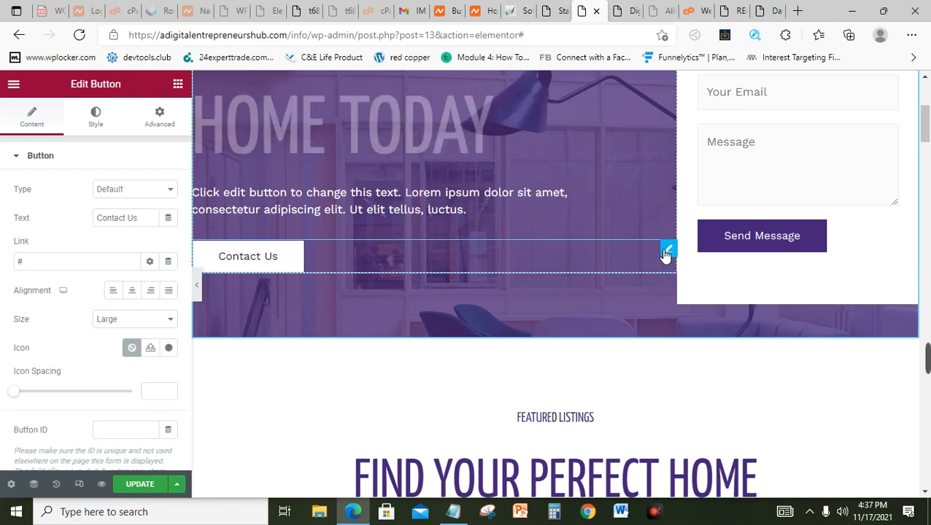
Step: Replace the Contact Us button's # link with the site's /info/contact page URL
left_click(151, 219)
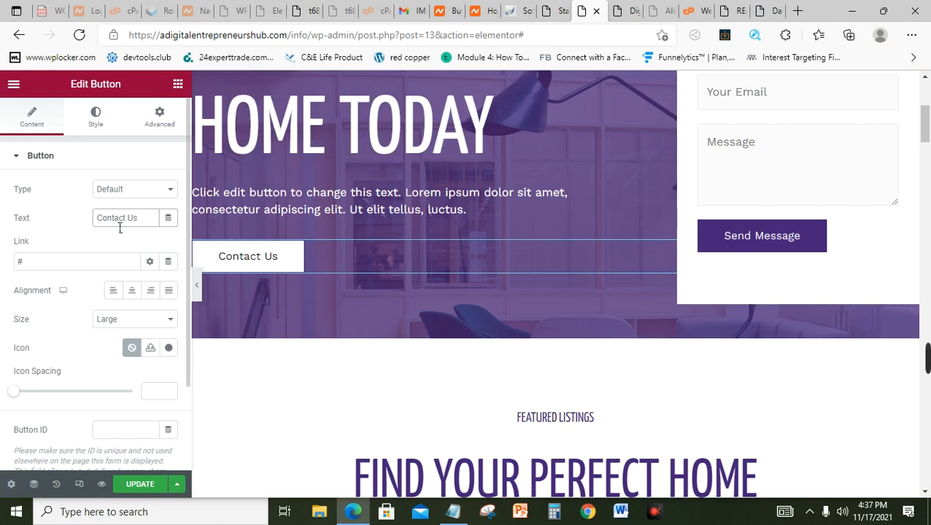
left_click(45, 263)
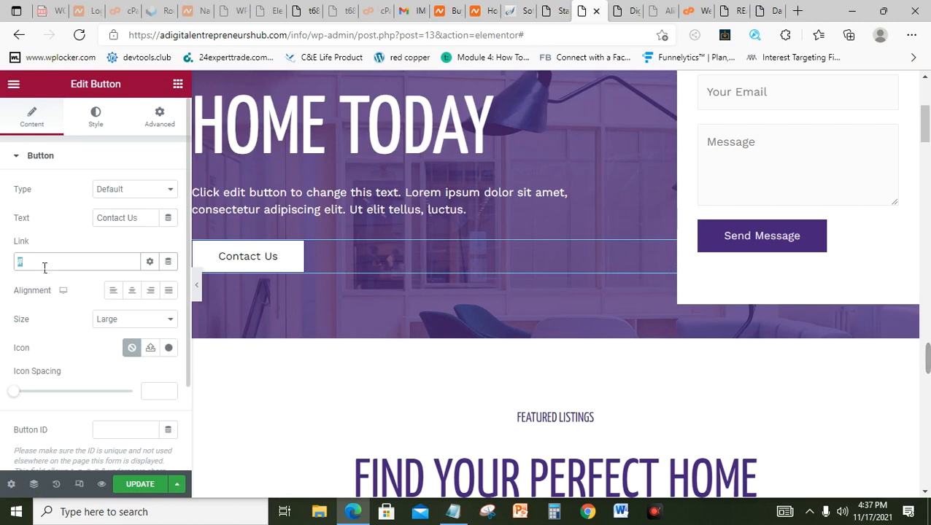
key("BackSpace")
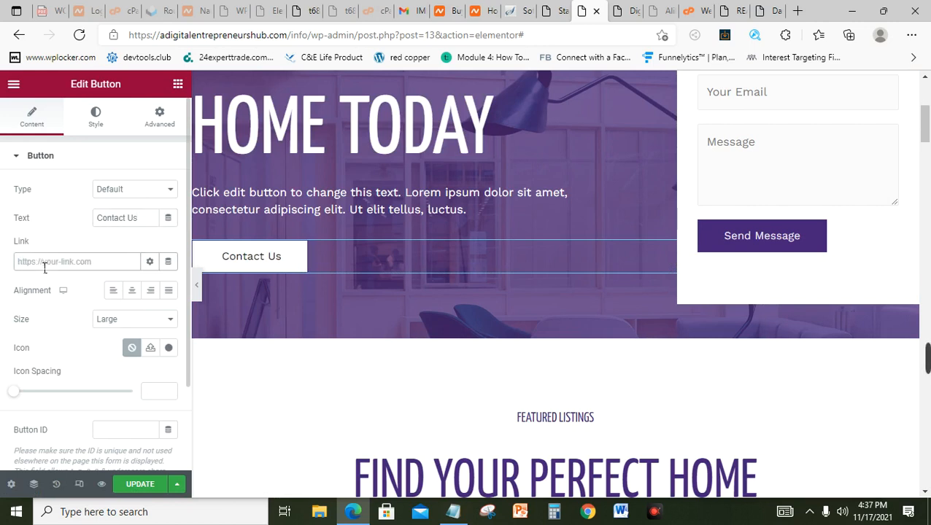
type("adigitalent")
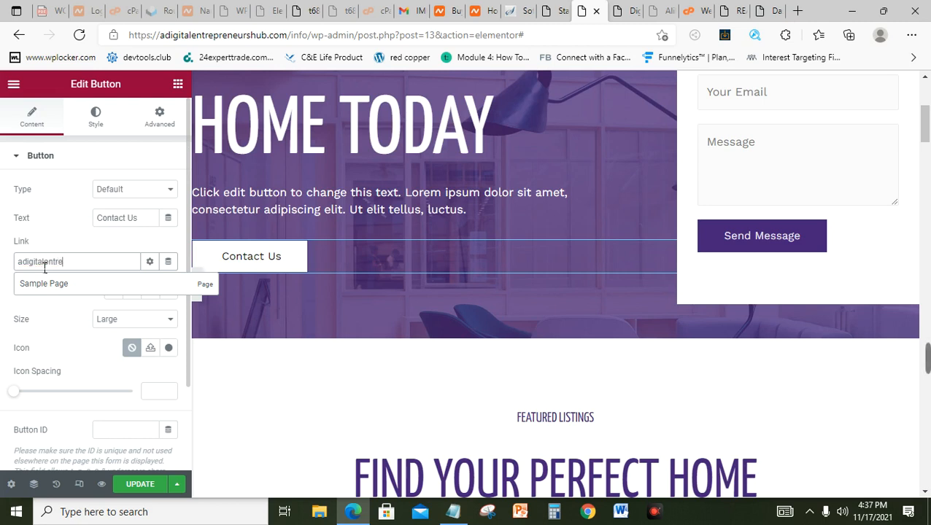
type("reneuw")
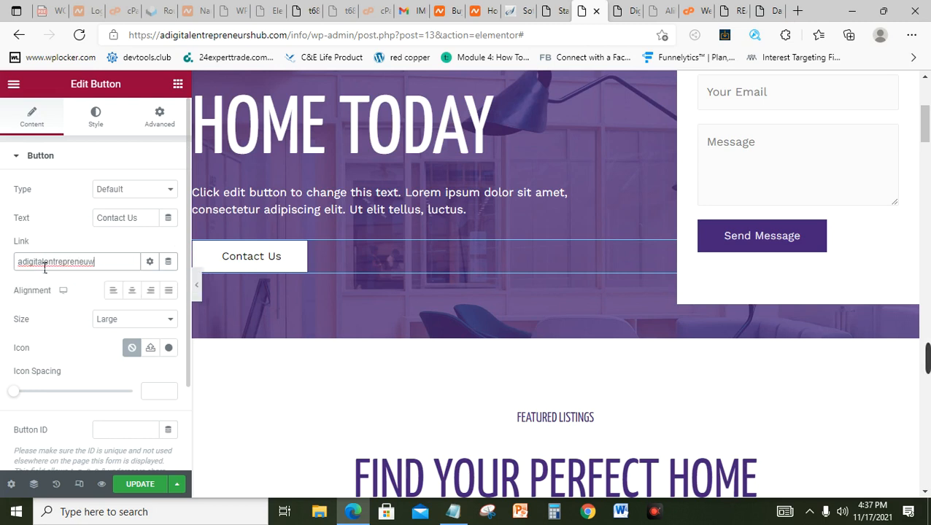
type("shub.com/")
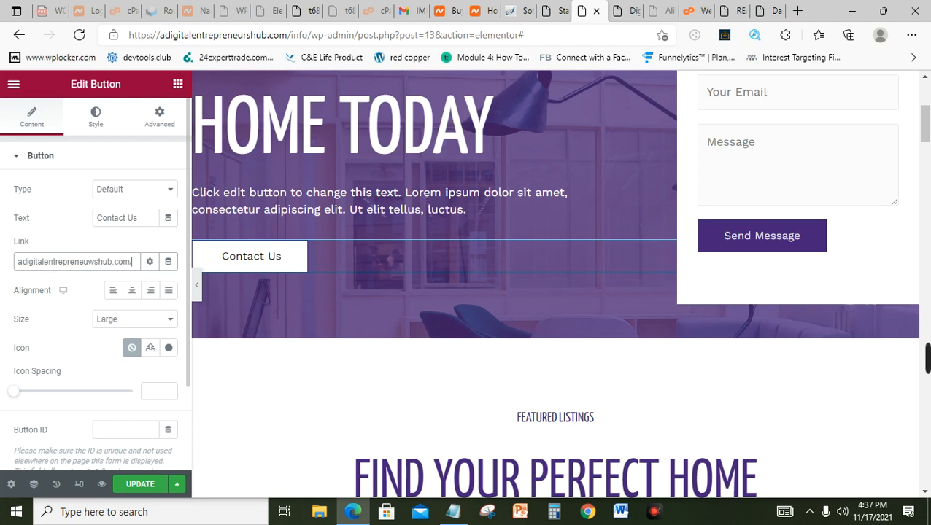
type("con")
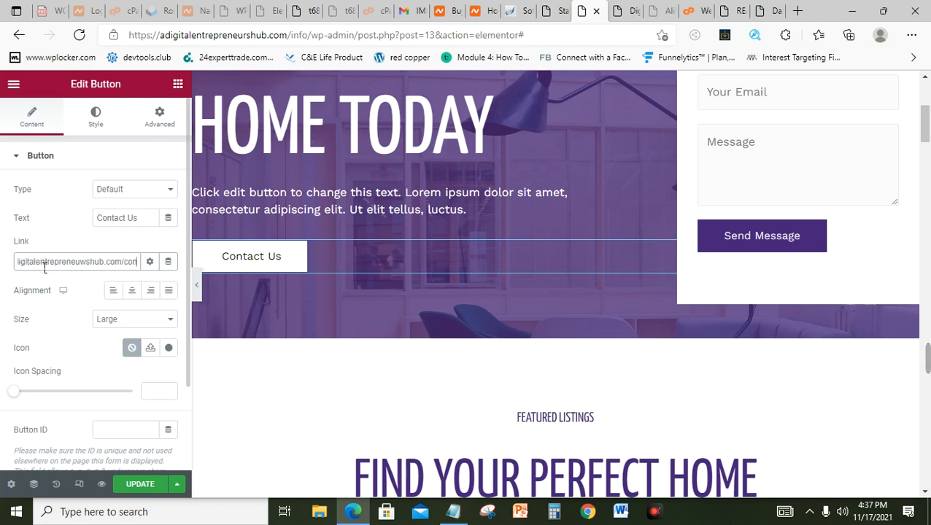
key("BackSpace")
key("BackSpace")
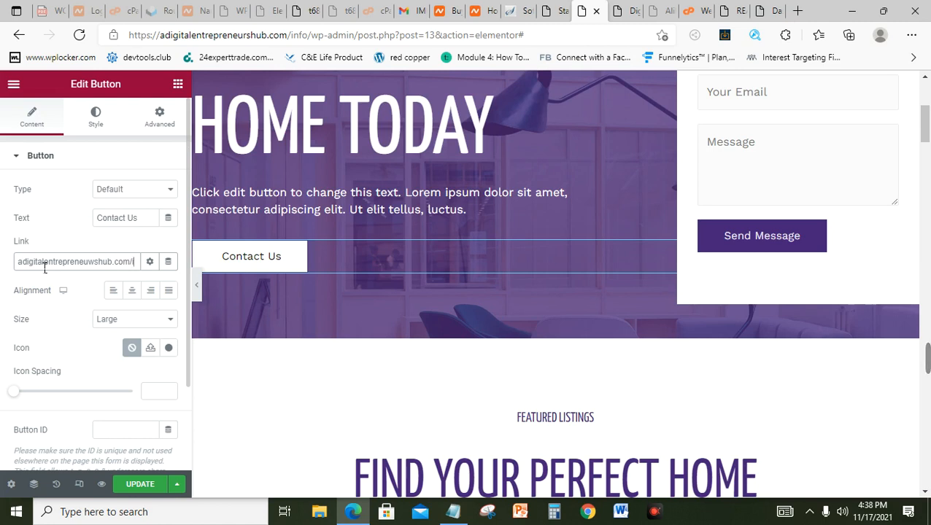
type("info/")
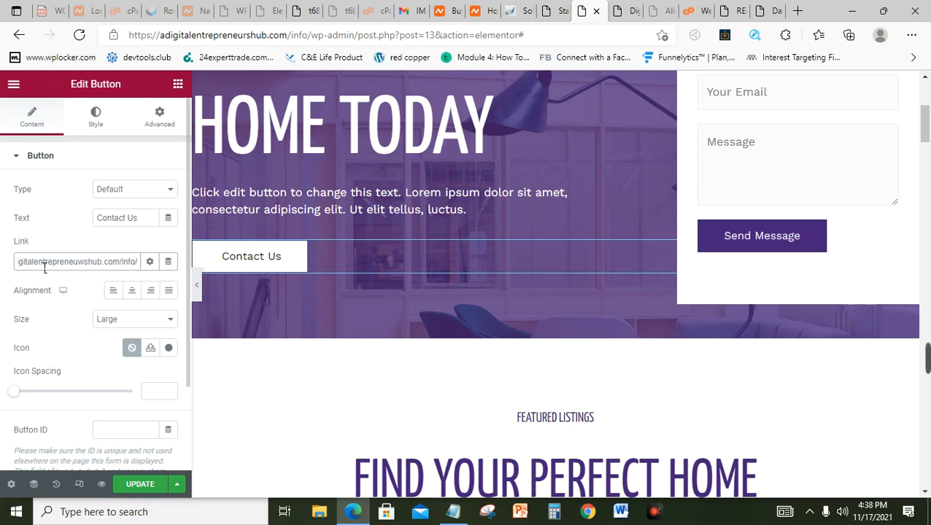
type("s")
type("ontact")
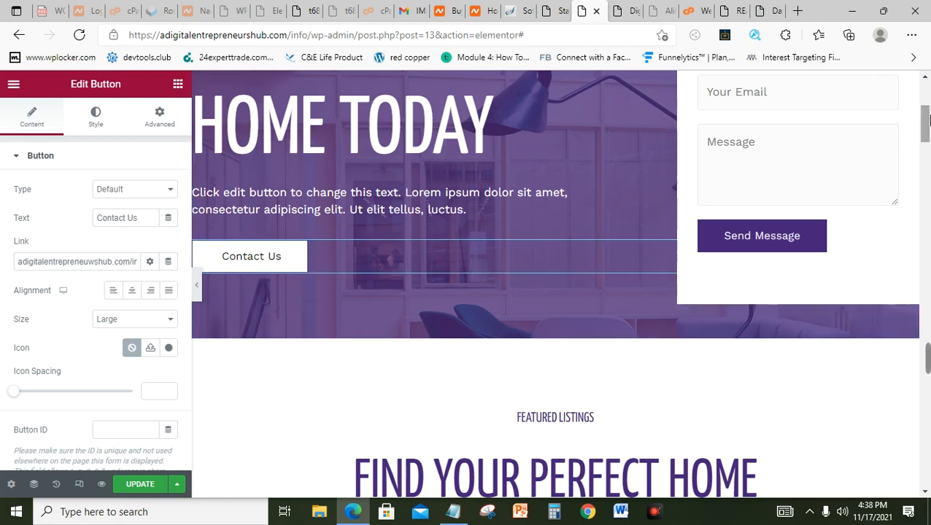
scroll(927, 117, "up", 4)
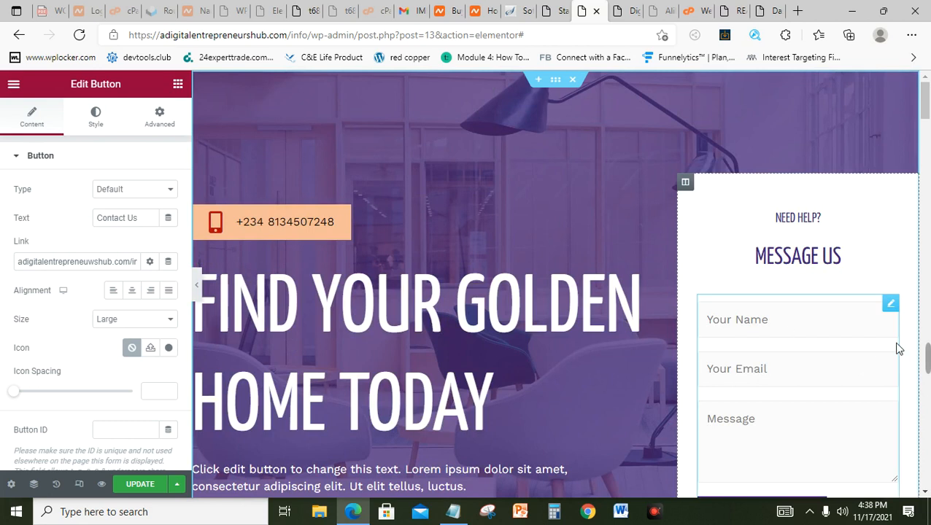
Step: Open the Message Us form's shortcode widget holding [wpforms id="5"], then scroll toward the listings
left_click(892, 306)
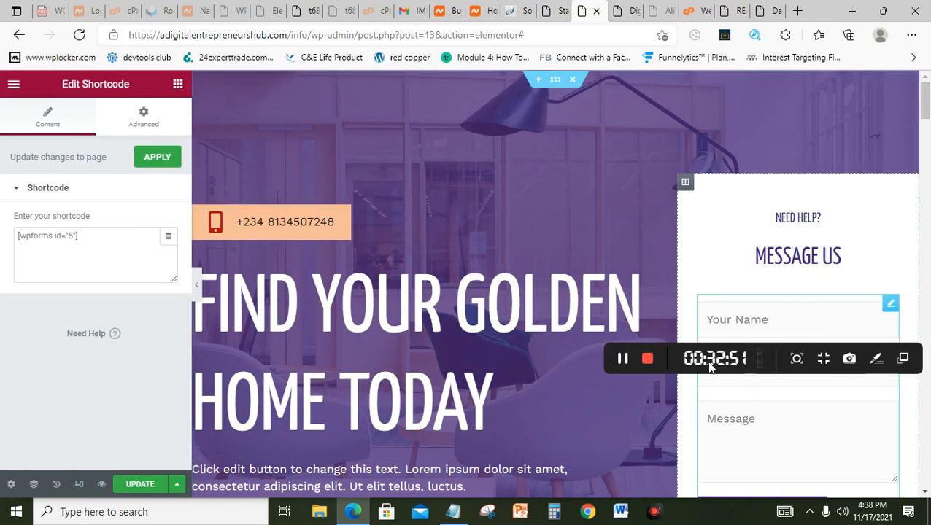
left_click_drag(803, 355, 655, 470)
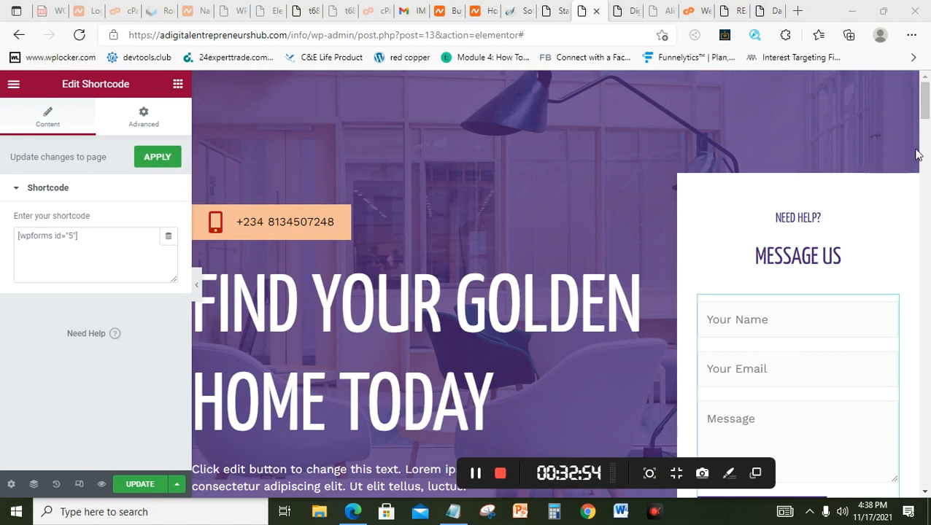
left_click_drag(925, 111, 928, 174)
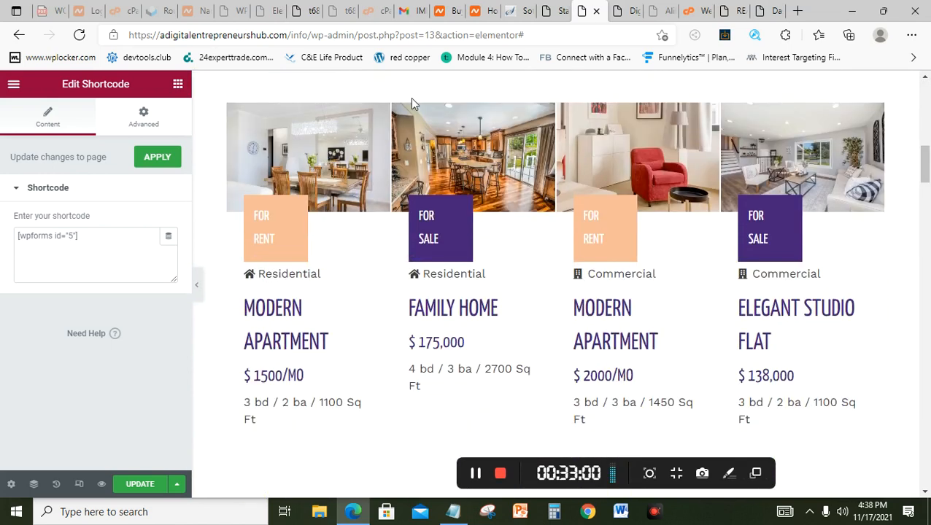
Step: Browse for a replacement Modern Apartment listing image, then cancel, keeping the original dining-room photo
left_click(379, 117)
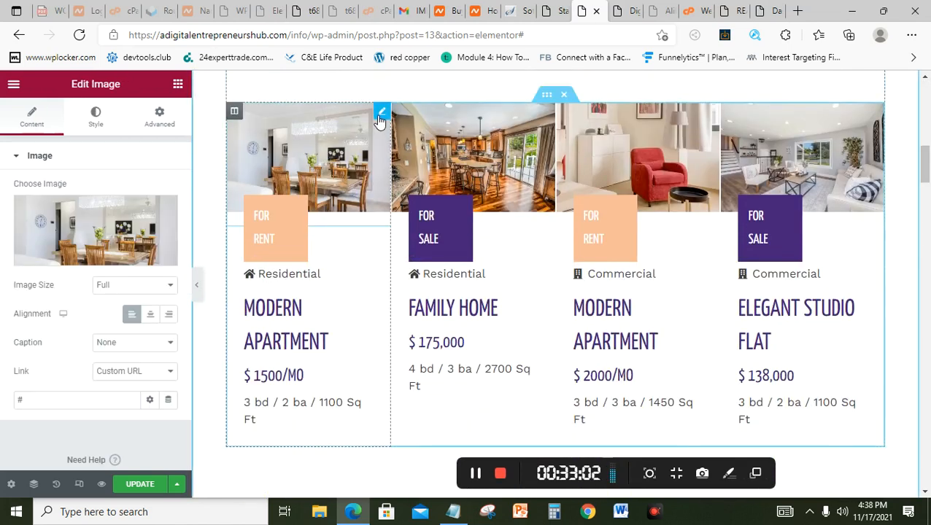
mouse_move(109, 227)
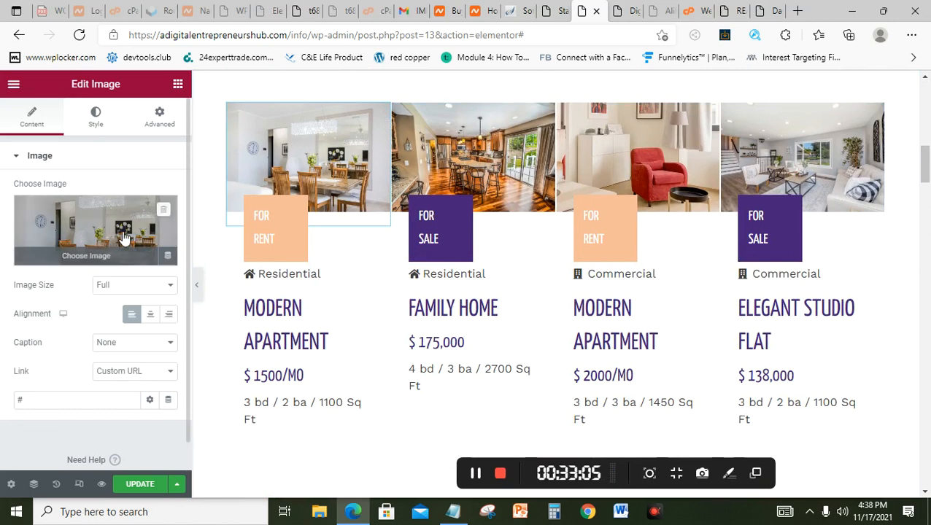
left_click(85, 257)
left_click(188, 138)
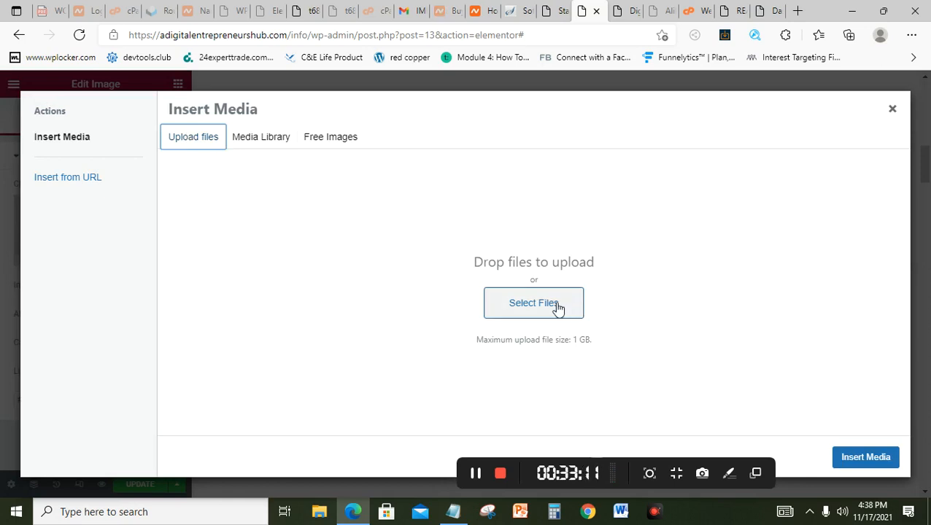
left_click(557, 308)
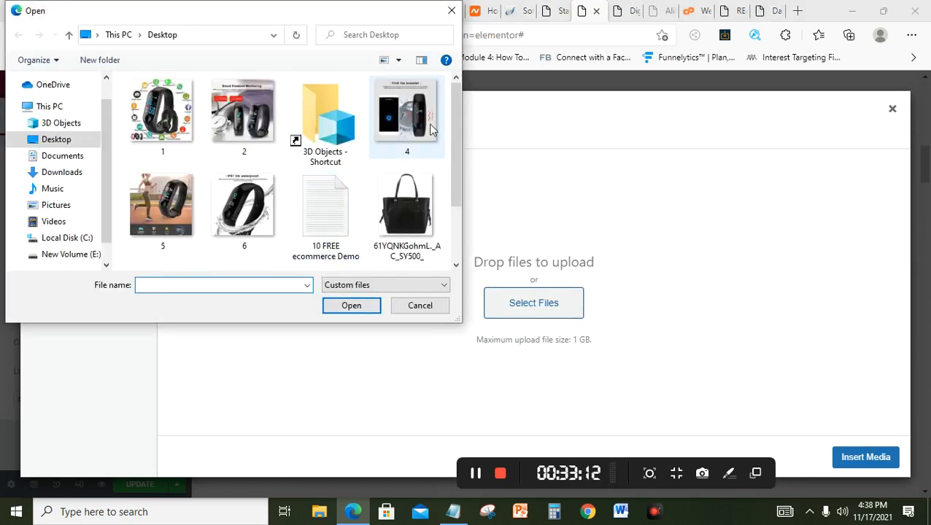
left_click(453, 14)
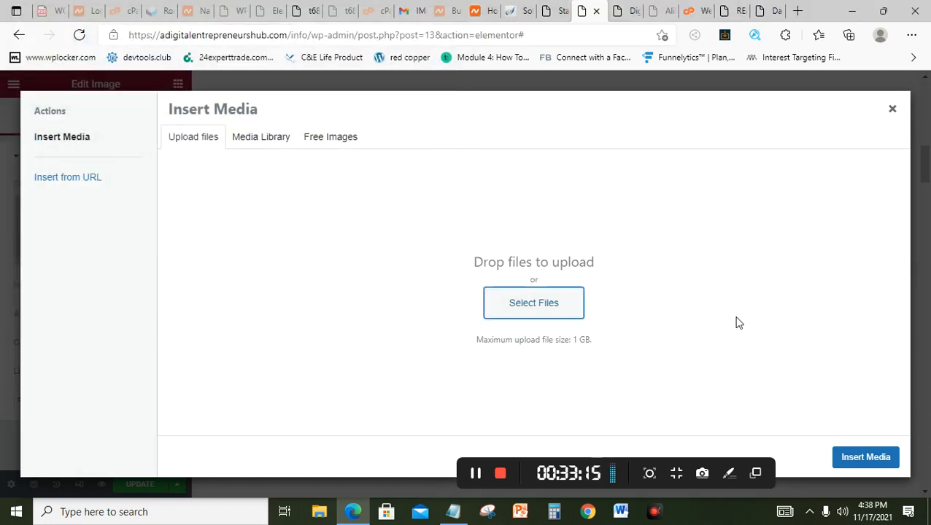
left_click(892, 110)
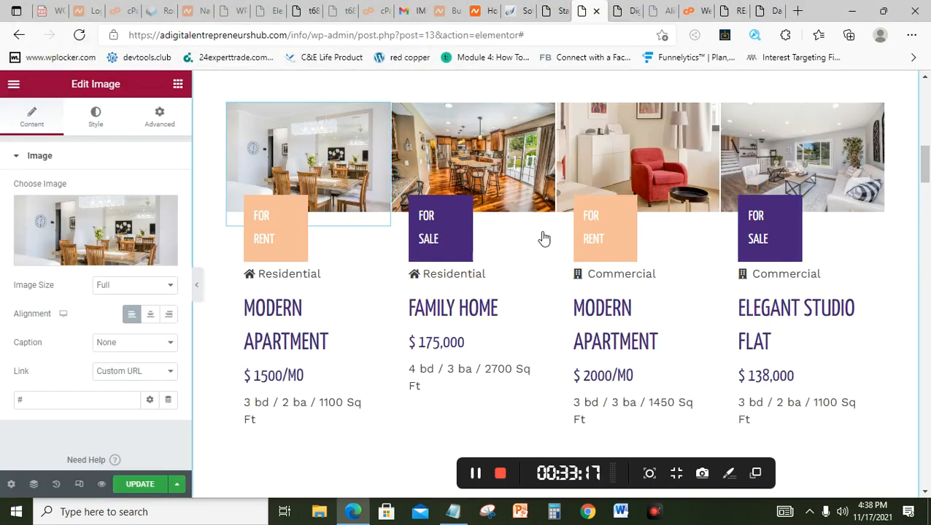
Step: Inspect the Modern Apartment title and '$ 1500/mo' price headings, leaving their text unchanged
left_click(351, 330)
left_click(327, 339)
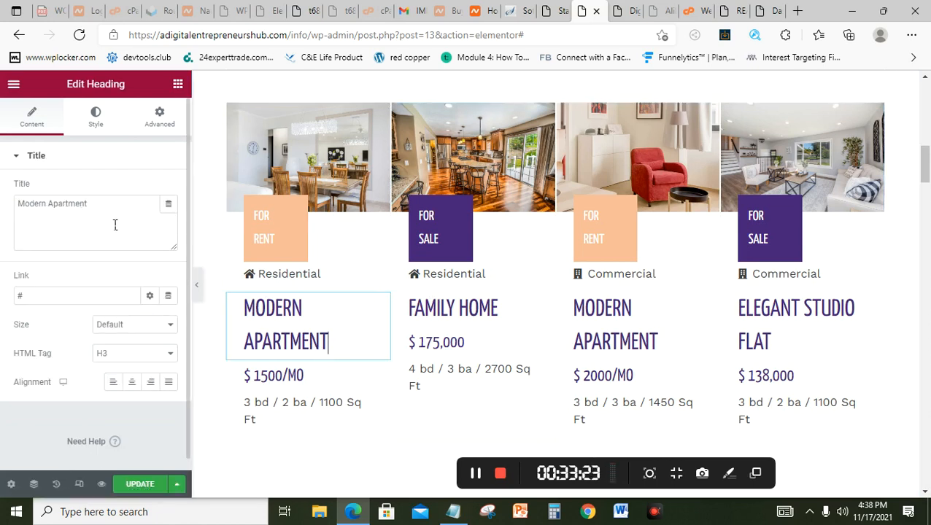
left_click(319, 378)
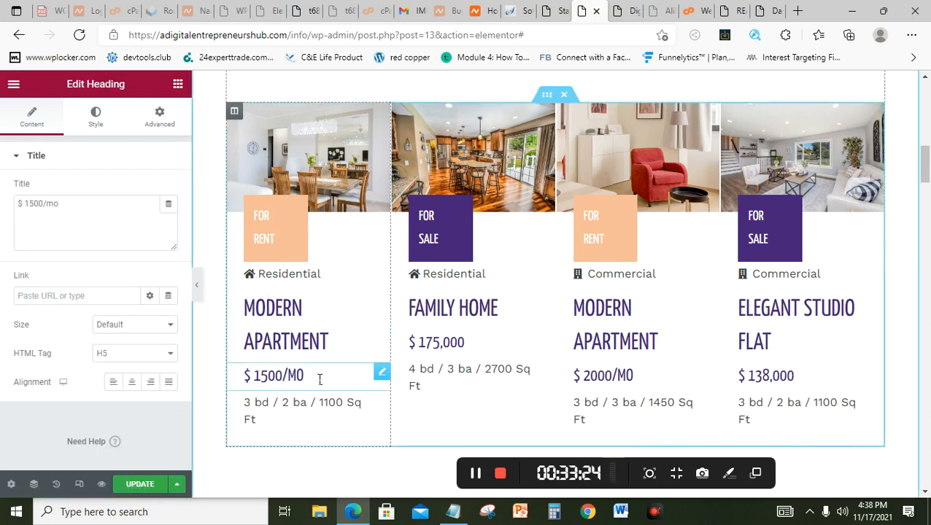
left_click(319, 379)
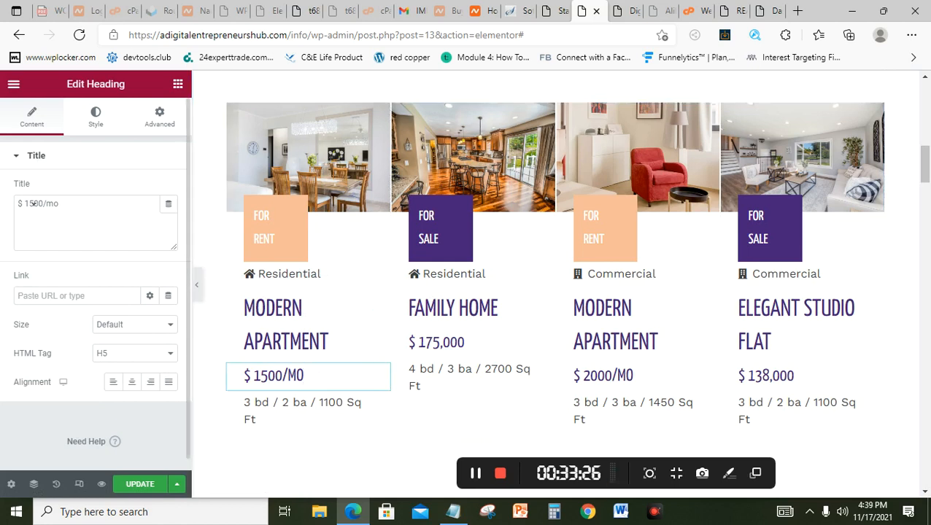
left_click_drag(24, 208, 11, 209)
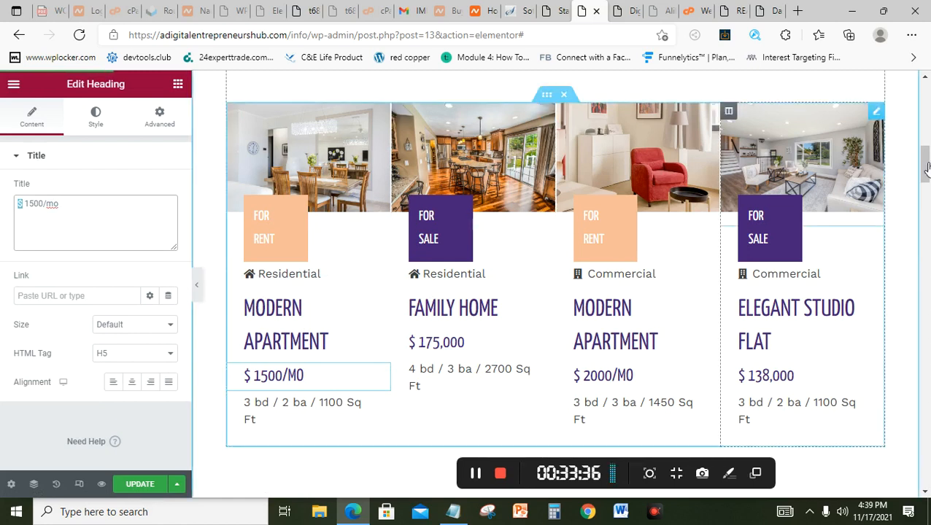
left_click_drag(929, 181, 925, 201)
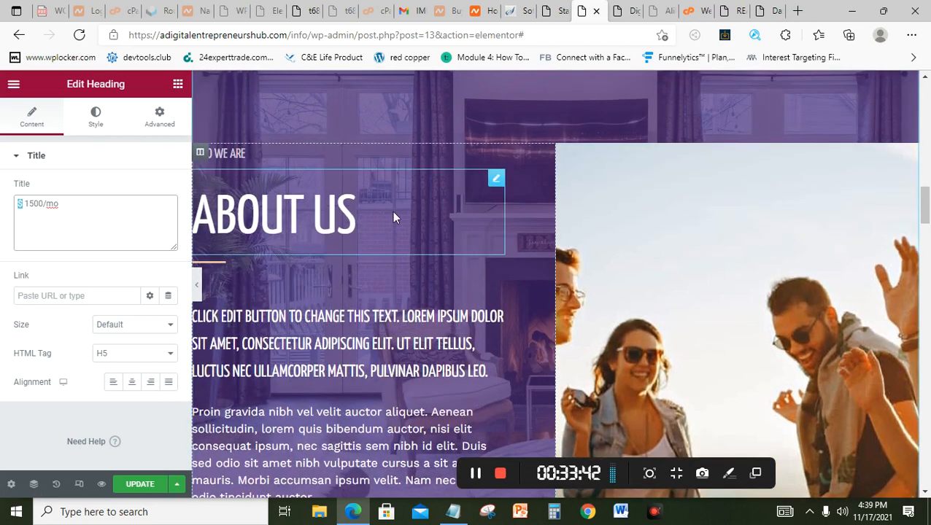
Step: Check the WHO WE ARE, ABOUT US and intro headings, then open the 'Proin gravida…' paragraph
left_click(285, 157)
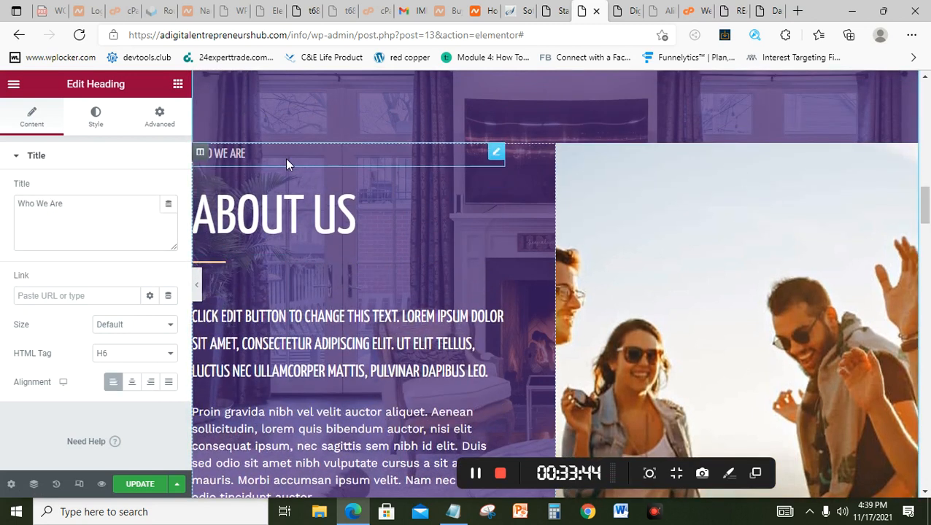
left_click(356, 221)
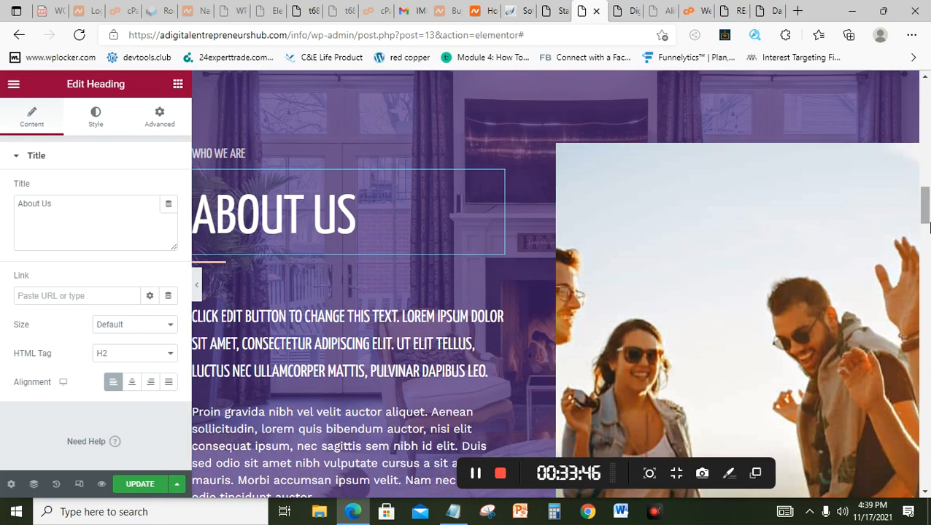
left_click_drag(926, 211, 926, 222)
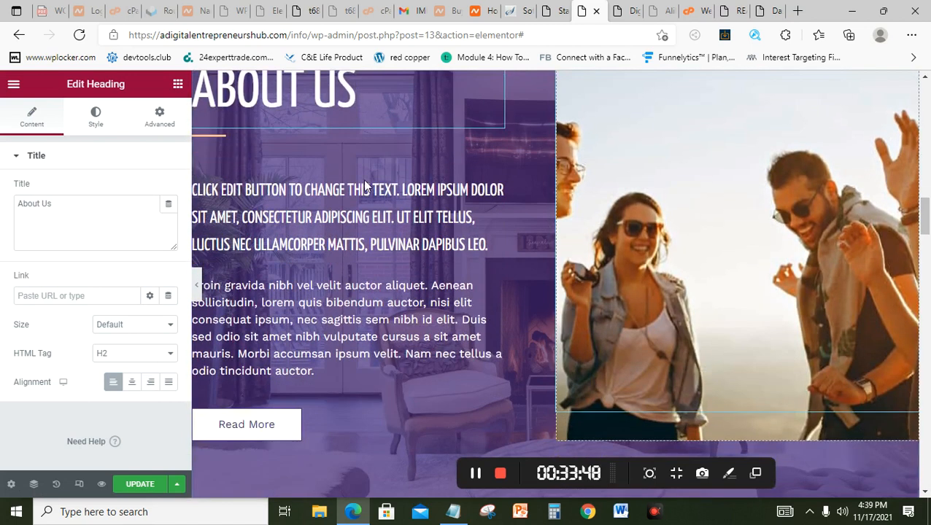
left_click(397, 231)
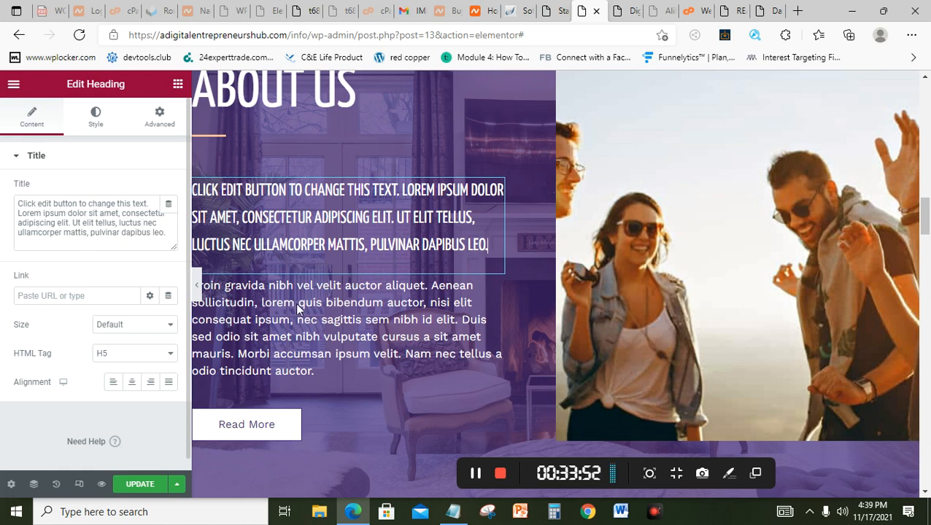
left_click(340, 321)
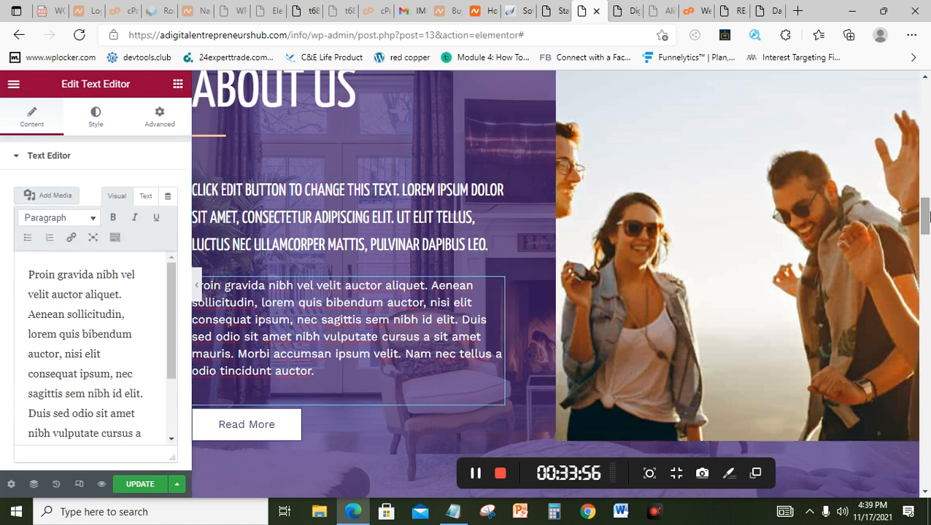
scroll(657, 219, "up", 2)
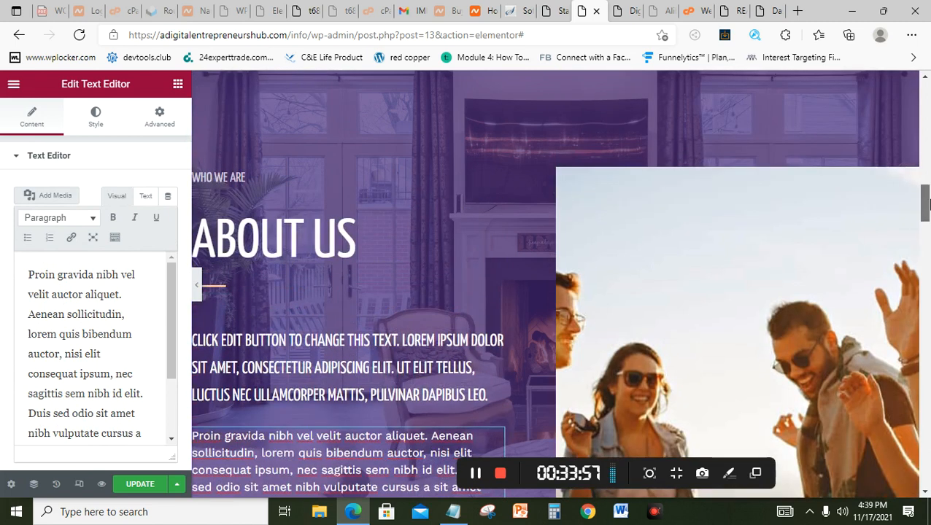
Step: Open the About Us photo column's background image picker, then close it keeping the group photo
left_click(565, 177)
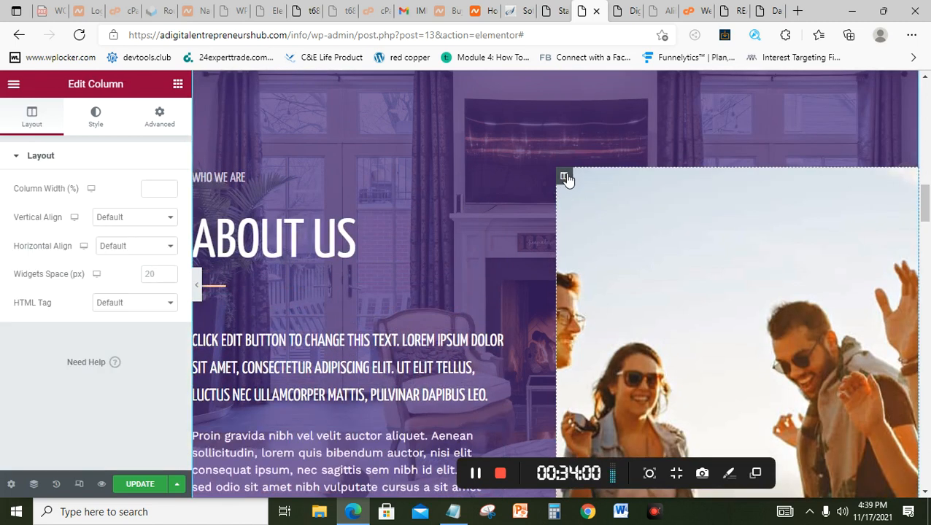
left_click(610, 229)
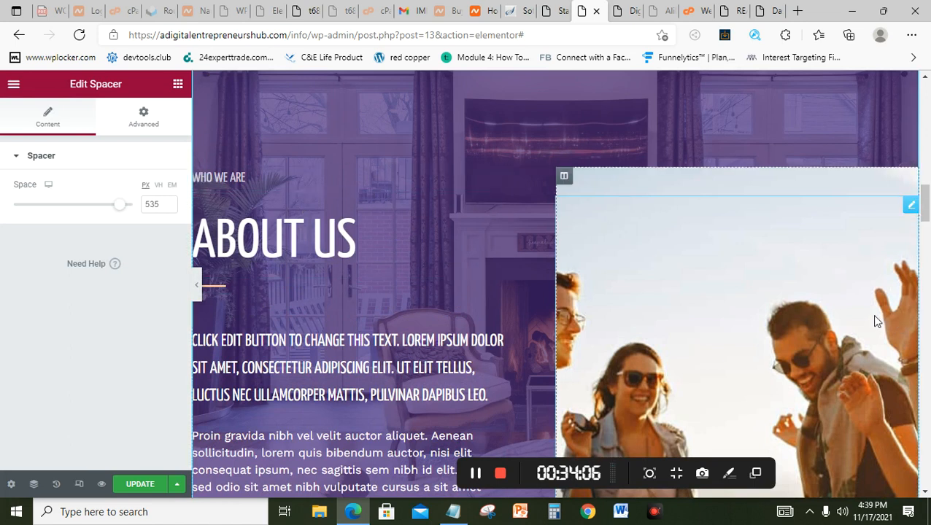
left_click(564, 178)
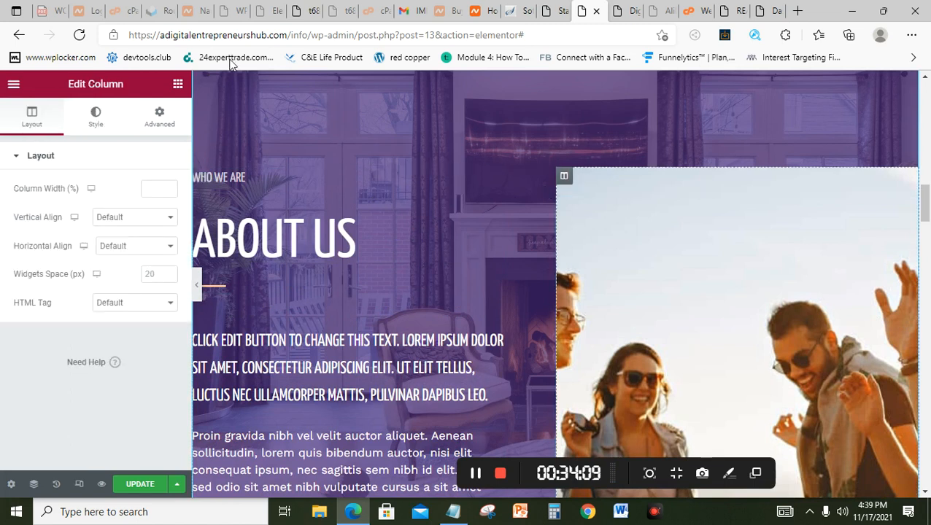
left_click(98, 129)
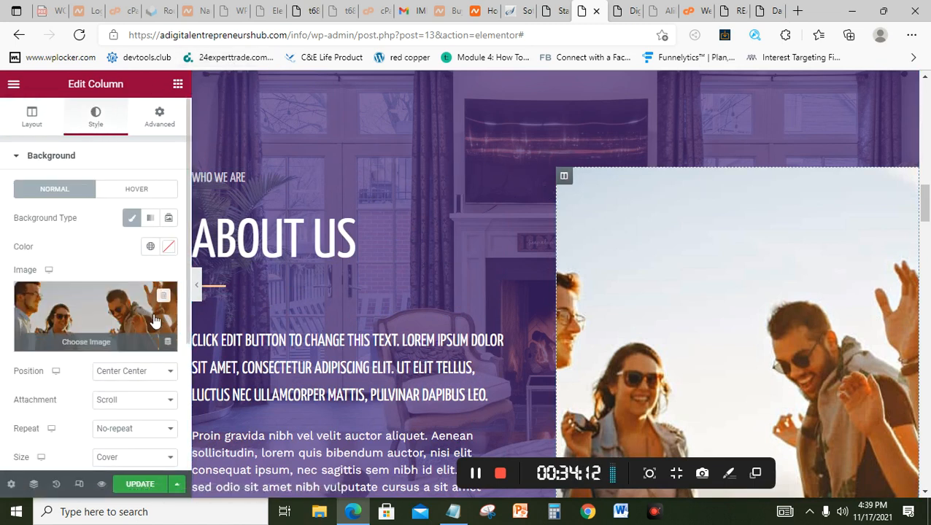
left_click(123, 319)
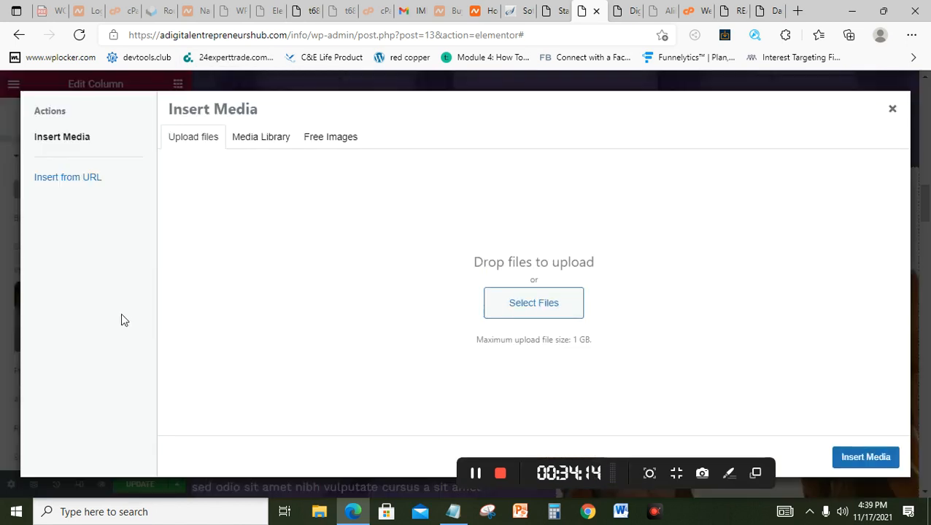
left_click(215, 144)
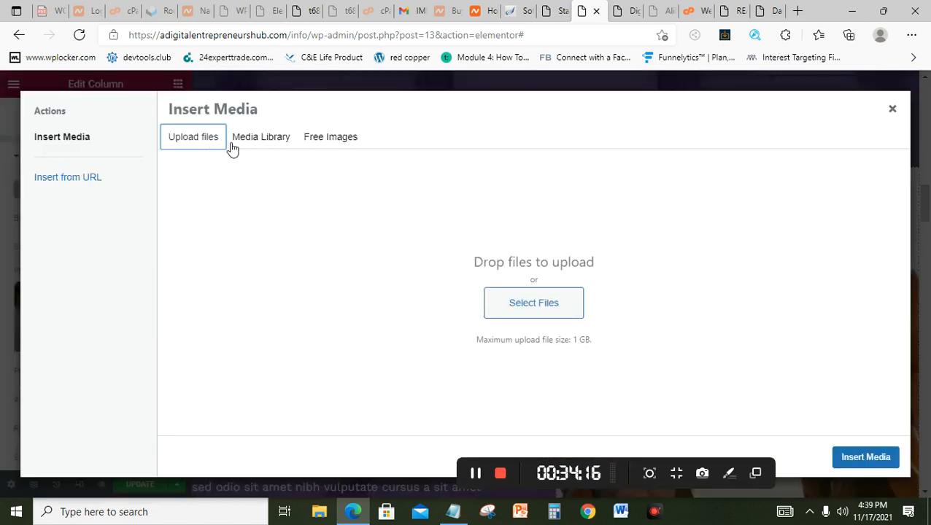
left_click(892, 109)
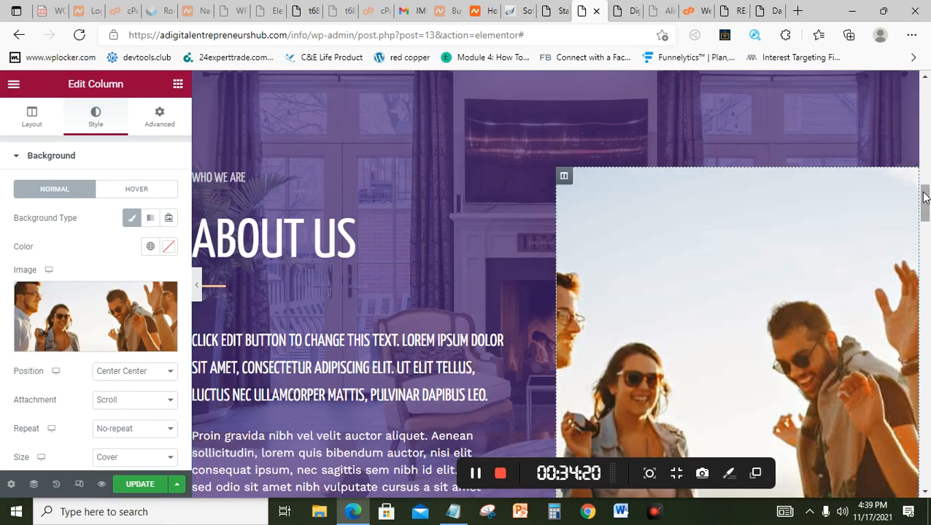
scroll(923, 175, "up", 5)
scroll(925, 152, "up", 8)
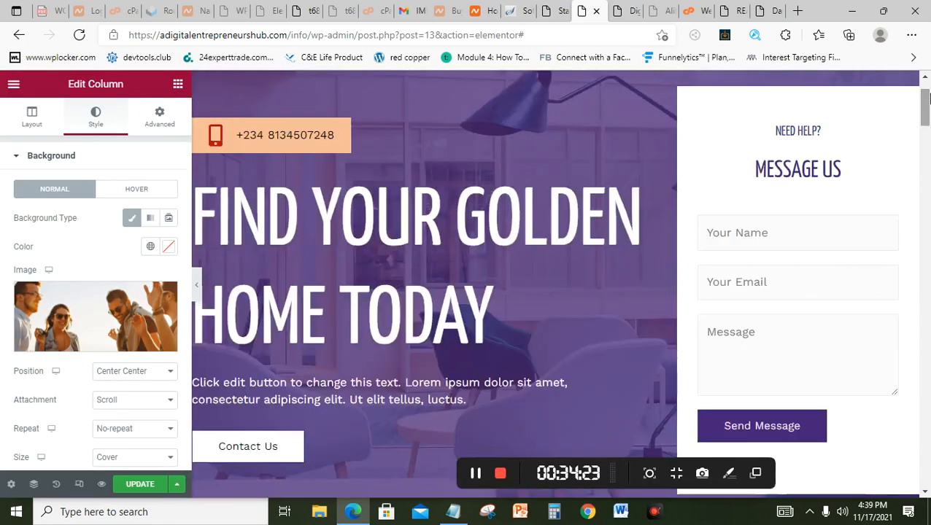
scroll(926, 80, "up", 2)
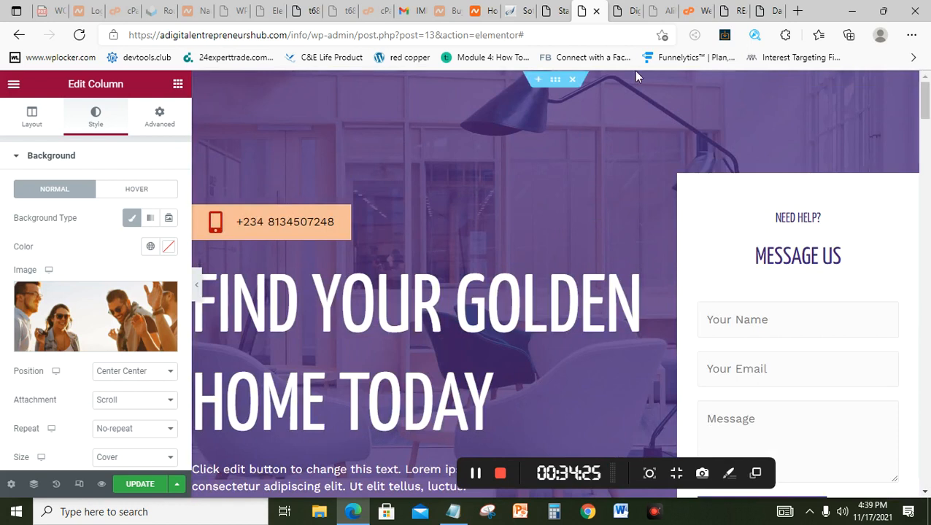
mouse_move(483, 143)
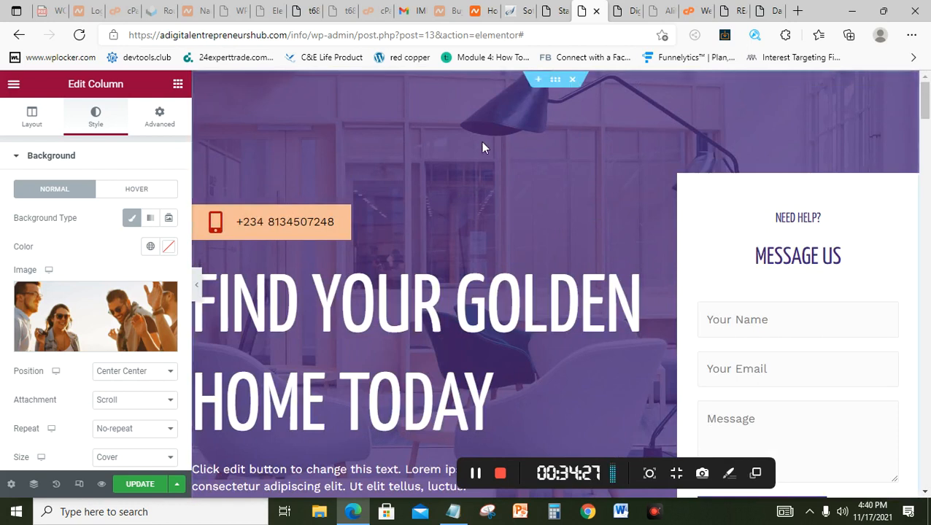
left_click(557, 80)
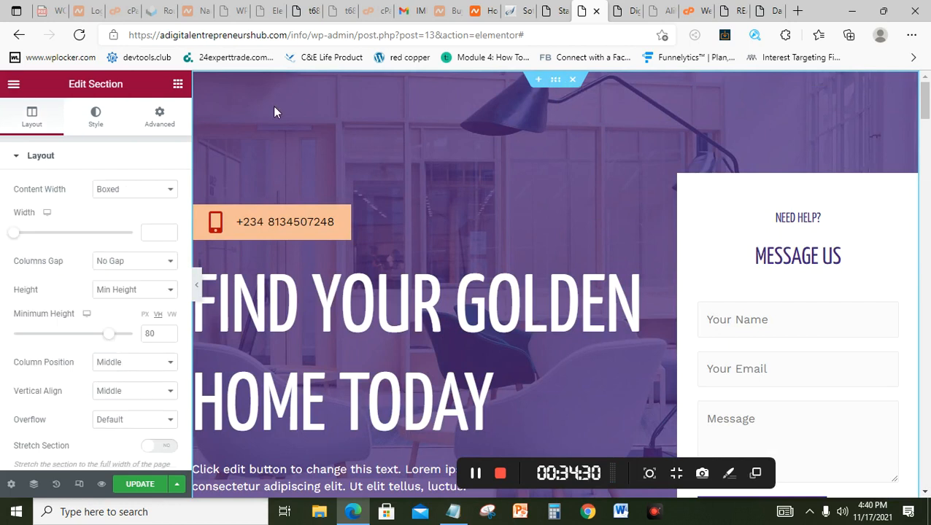
left_click(101, 129)
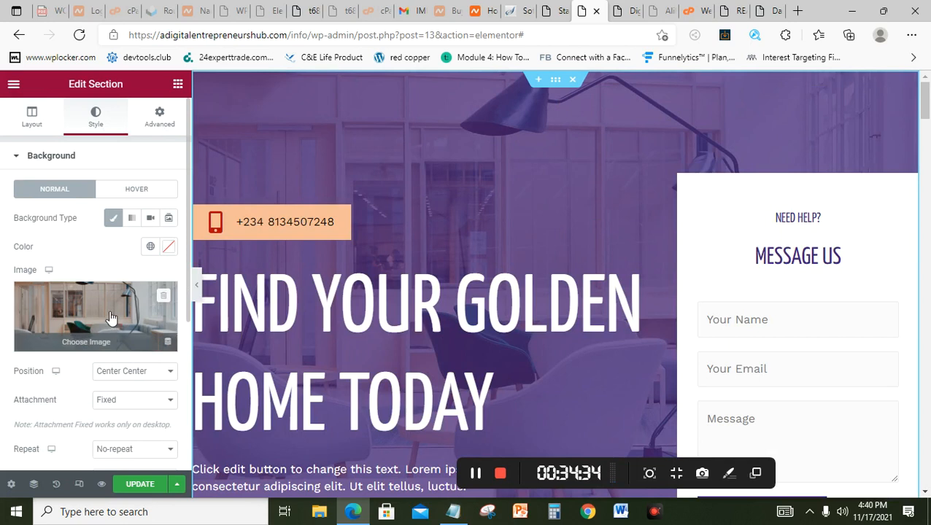
left_click(94, 320)
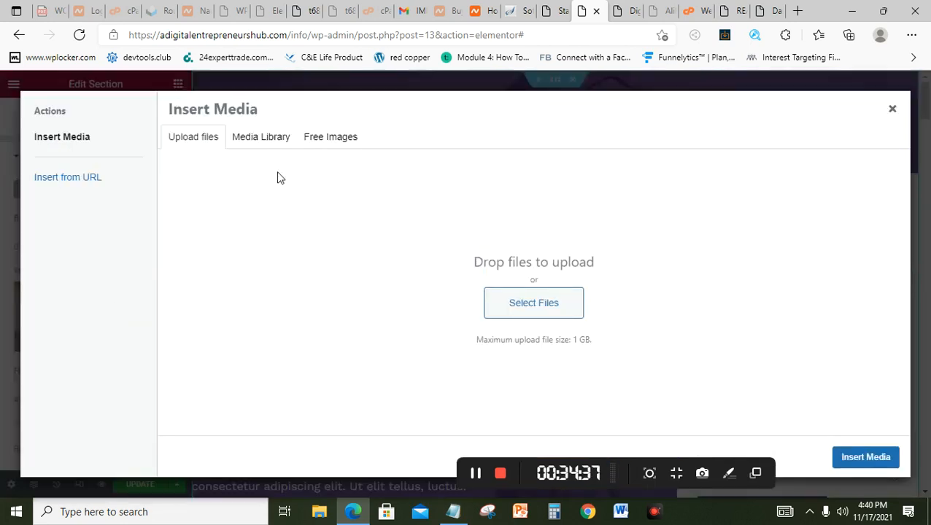
left_click(198, 146)
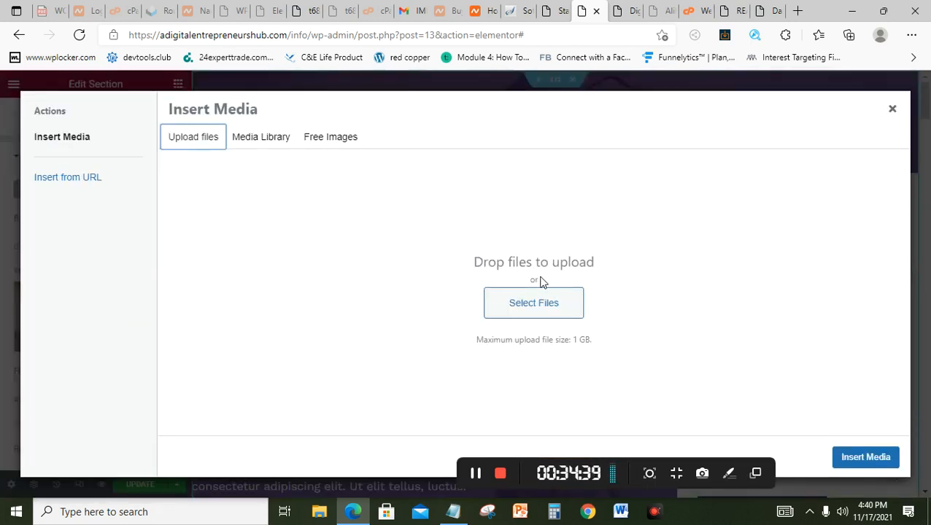
left_click(540, 304)
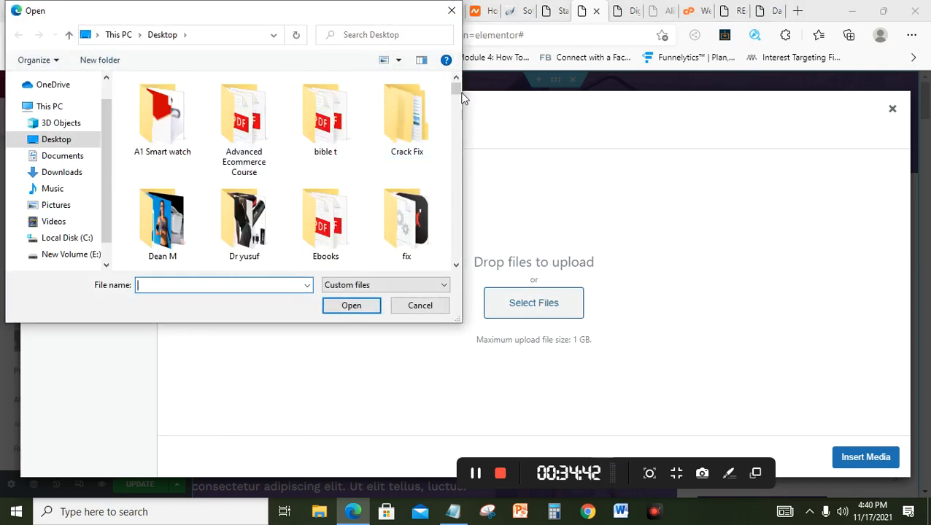
left_click_drag(456, 93, 462, 148)
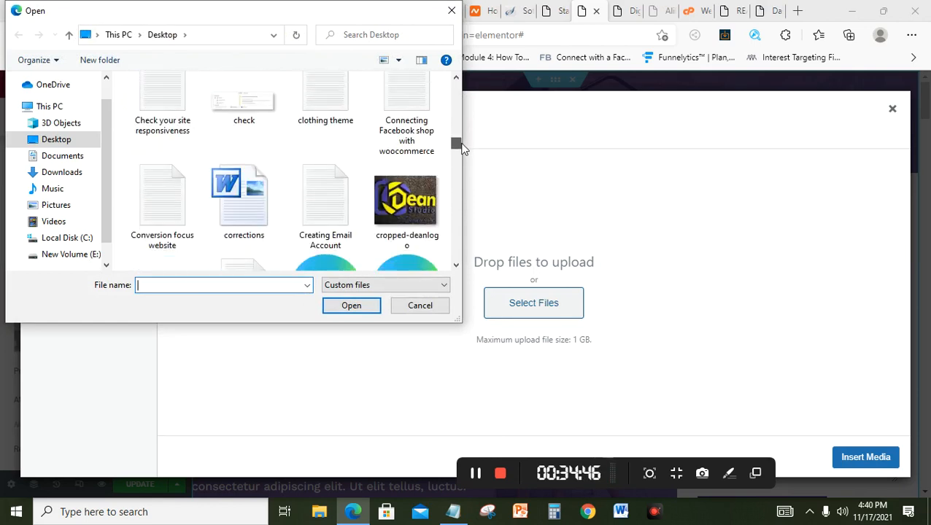
left_click(452, 16)
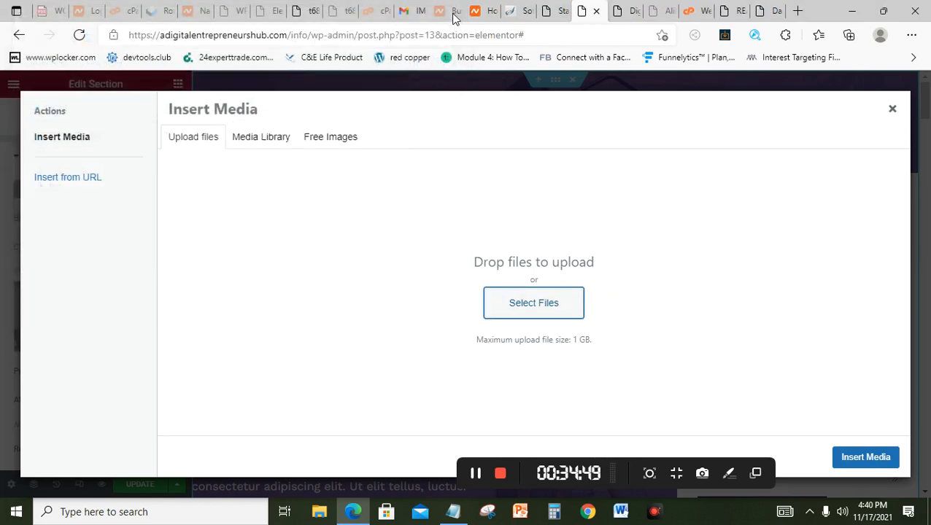
left_click(893, 109)
left_click_drag(925, 106, 928, 391)
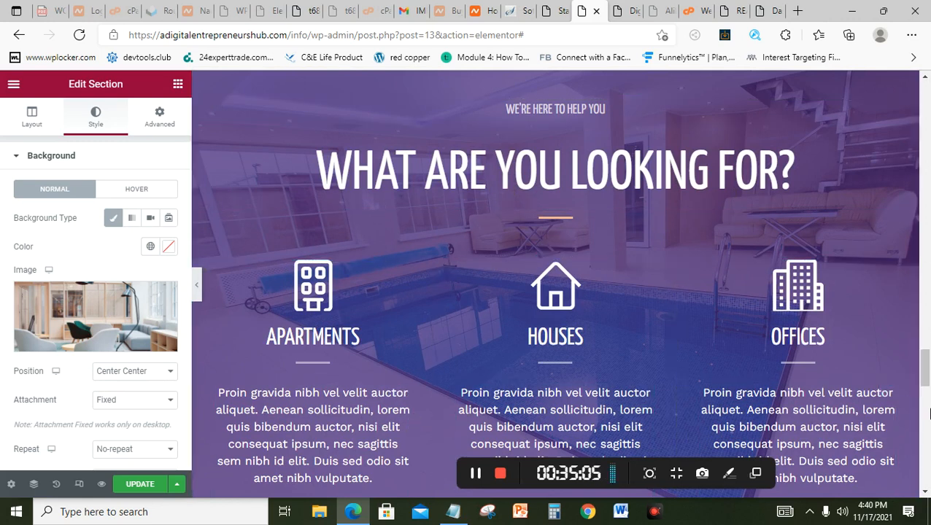
Step: Delete the 'What are you looking for?' section, leave the Trusted By logos unchanged, then view the live homepage
left_click_drag(926, 369, 925, 359)
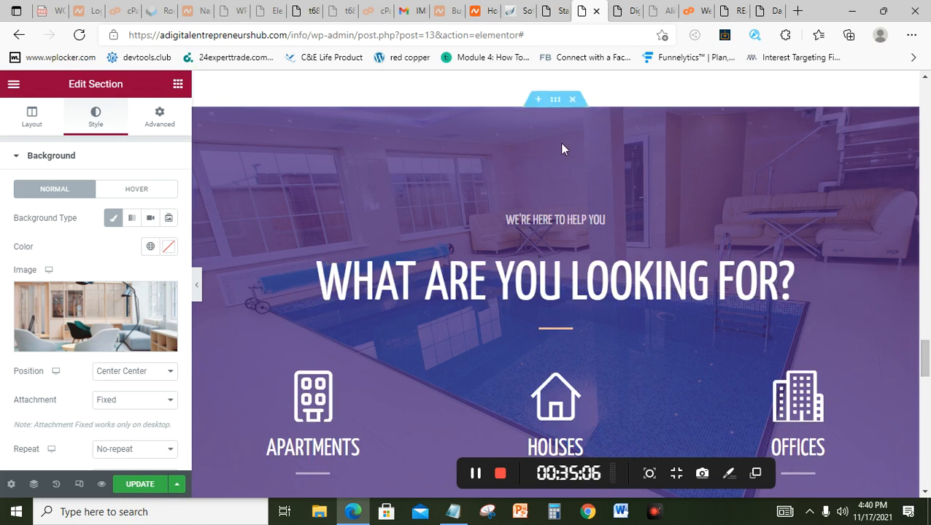
left_click(573, 100)
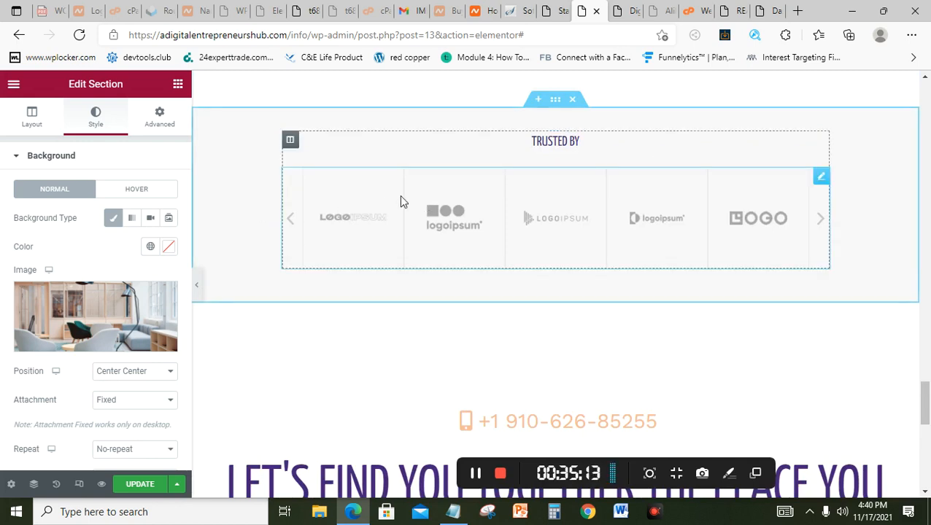
left_click(821, 179)
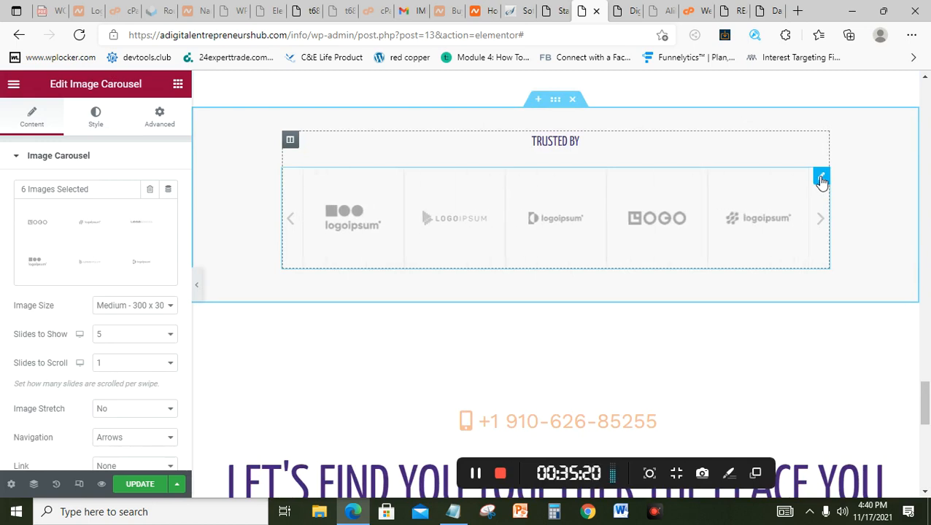
left_click(134, 253)
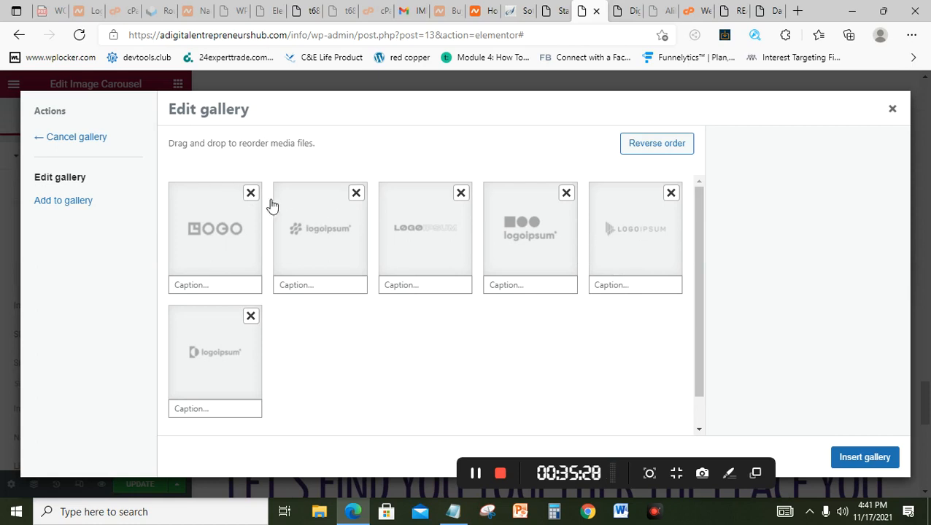
left_click(108, 212)
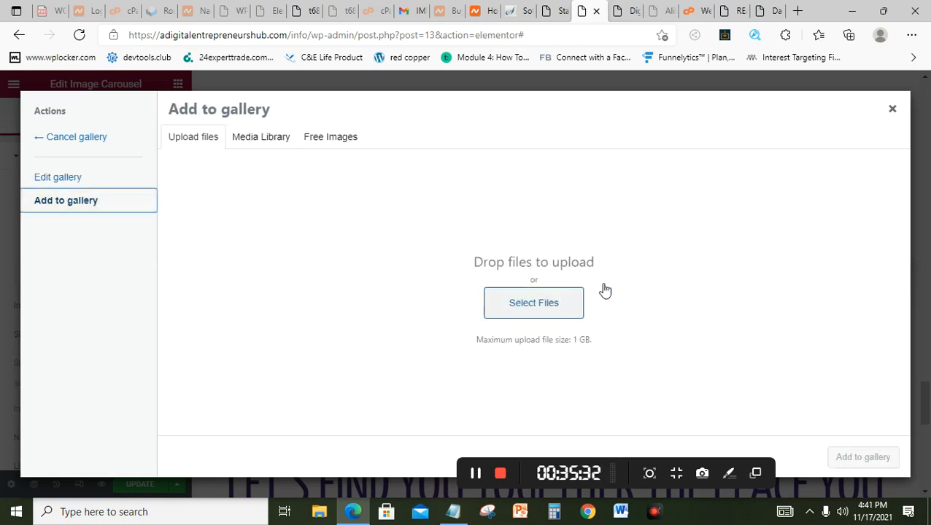
left_click(891, 111)
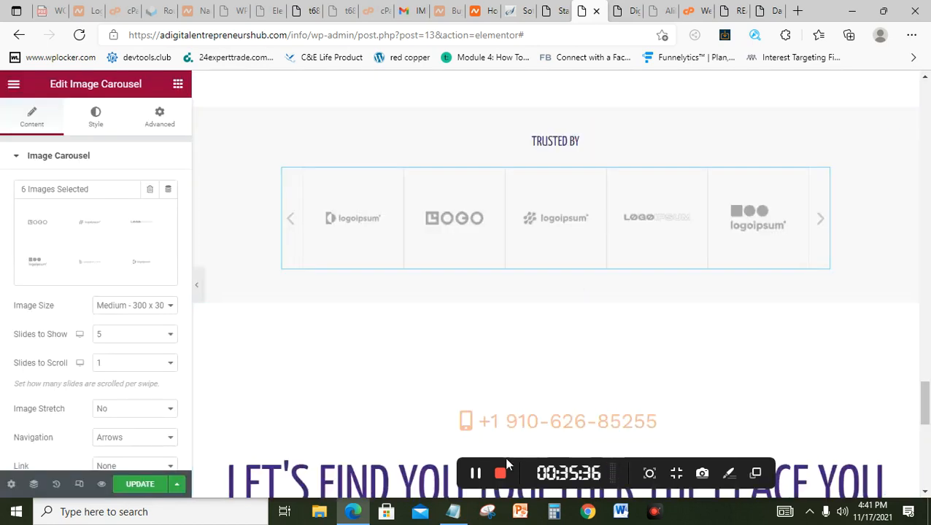
left_click(478, 475)
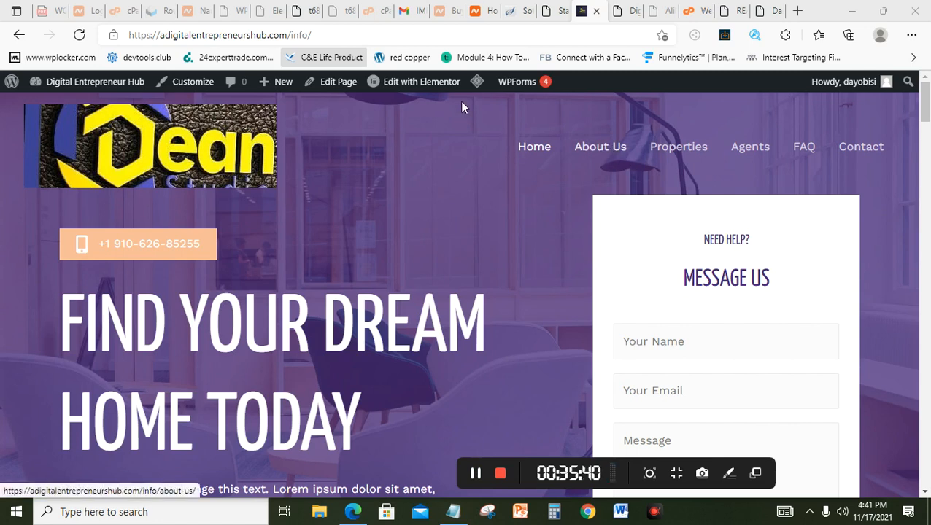
Step: Go to the About Us page on the live site and launch Edit with Elementor
left_click(605, 148)
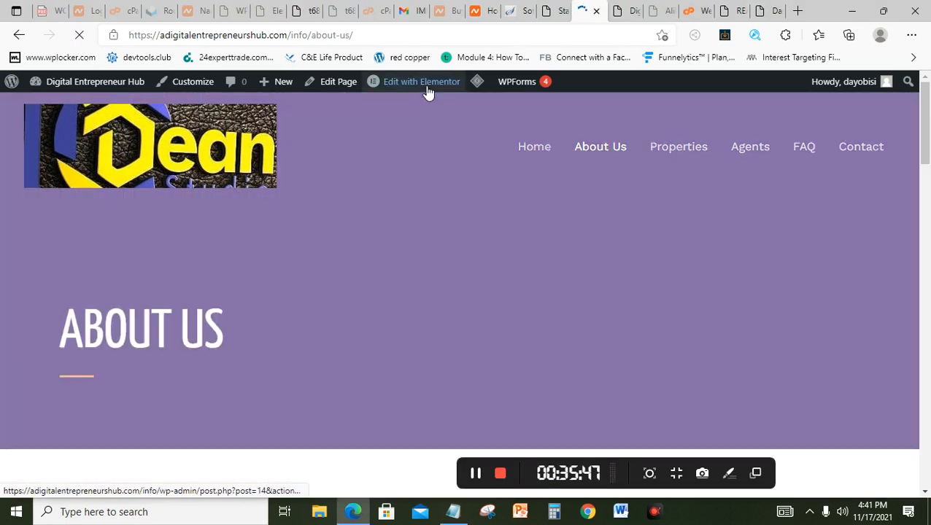
mouse_move(426, 91)
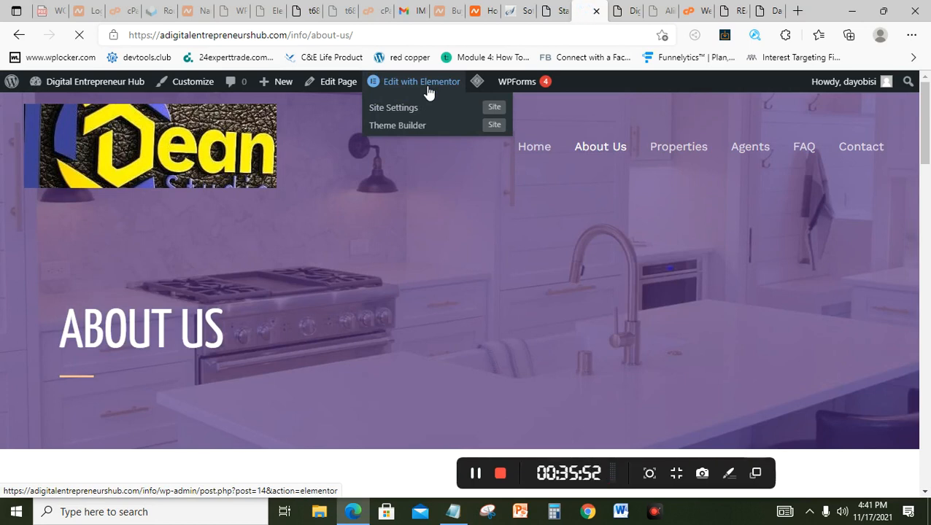
left_click(429, 91)
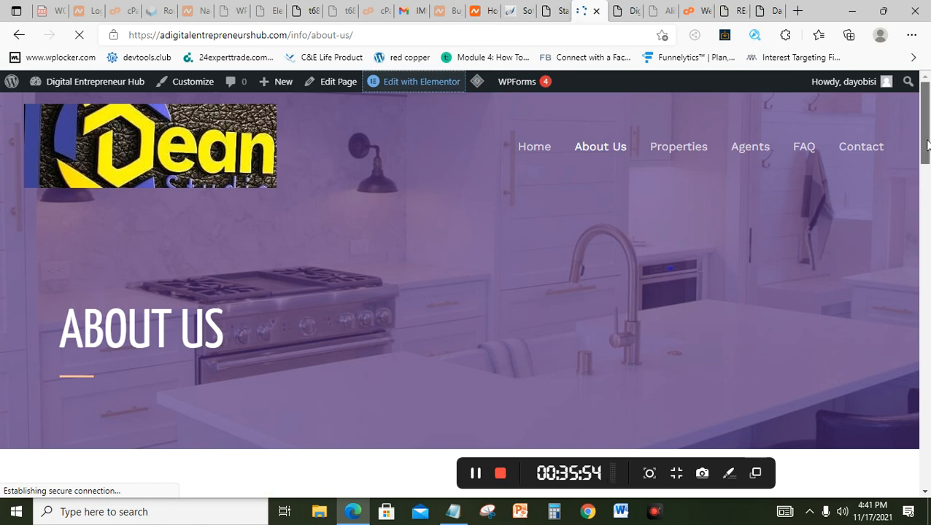
scroll(927, 146, "down", 2)
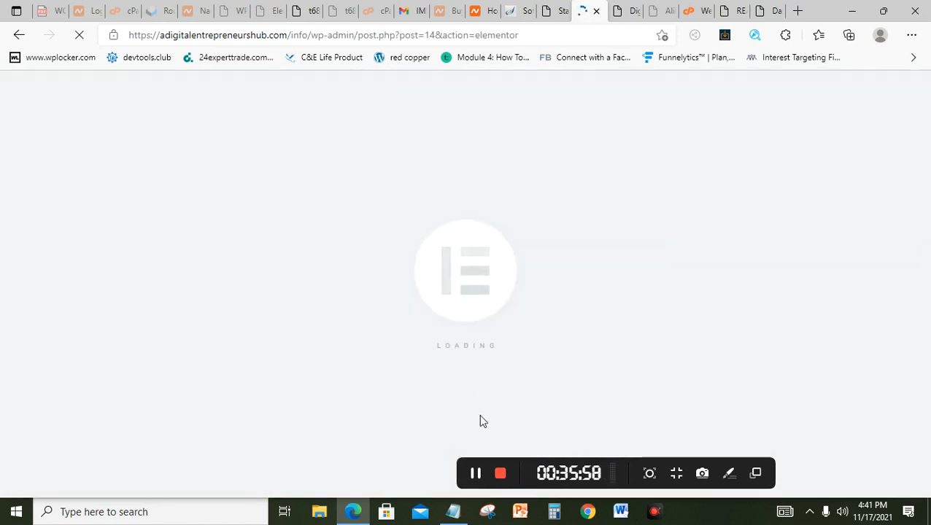
Step: Delete the kitchen background photo from the About Us banner section, leaving it plain purple
left_click(475, 474)
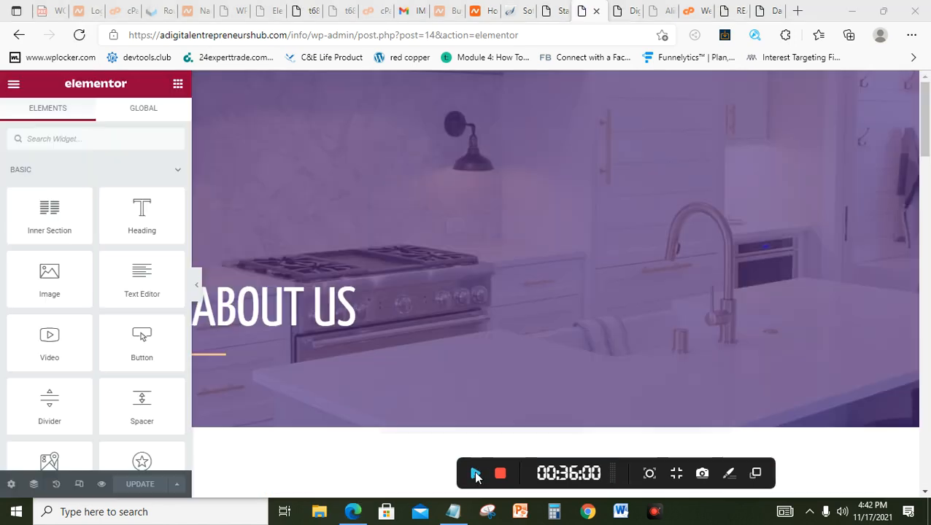
left_click(475, 473)
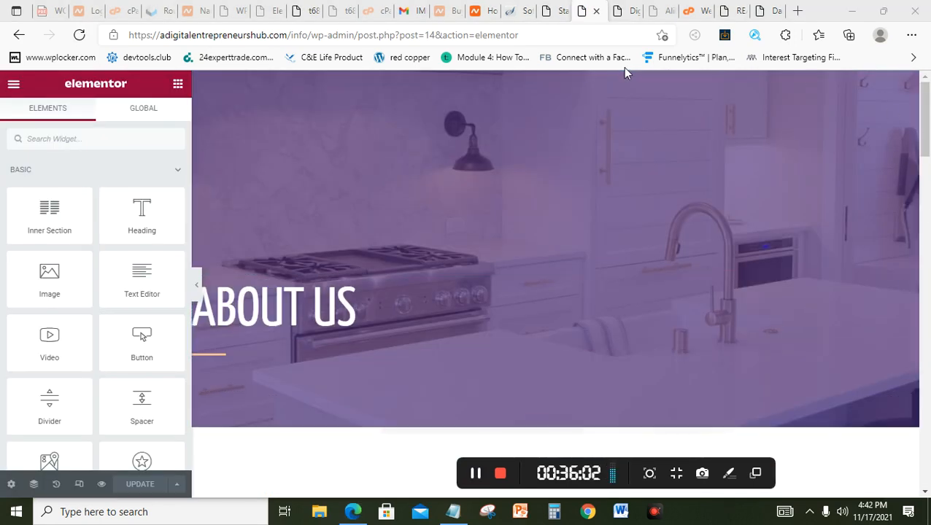
left_click(559, 88)
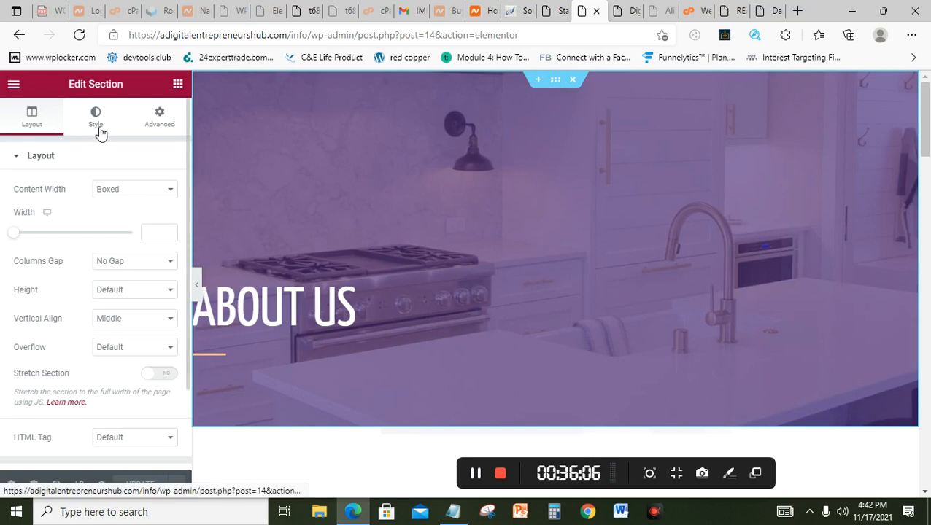
left_click(101, 132)
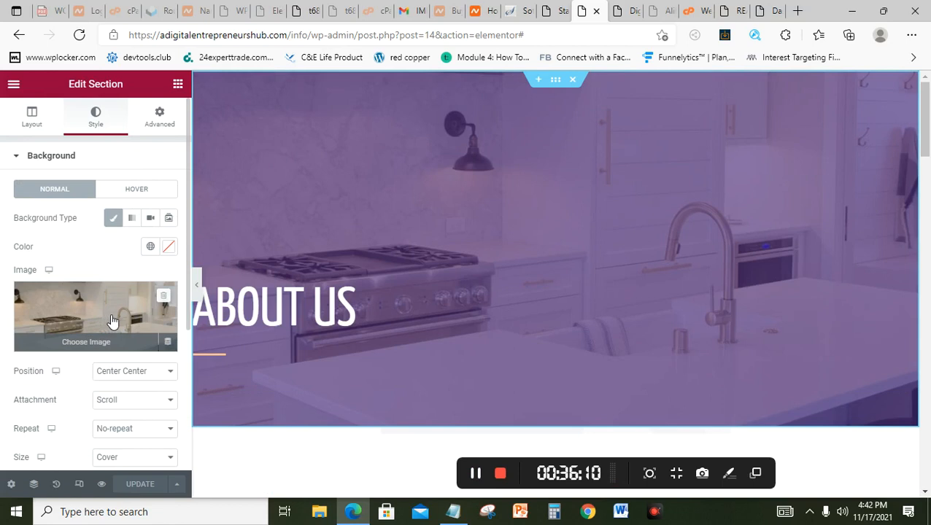
left_click(165, 295)
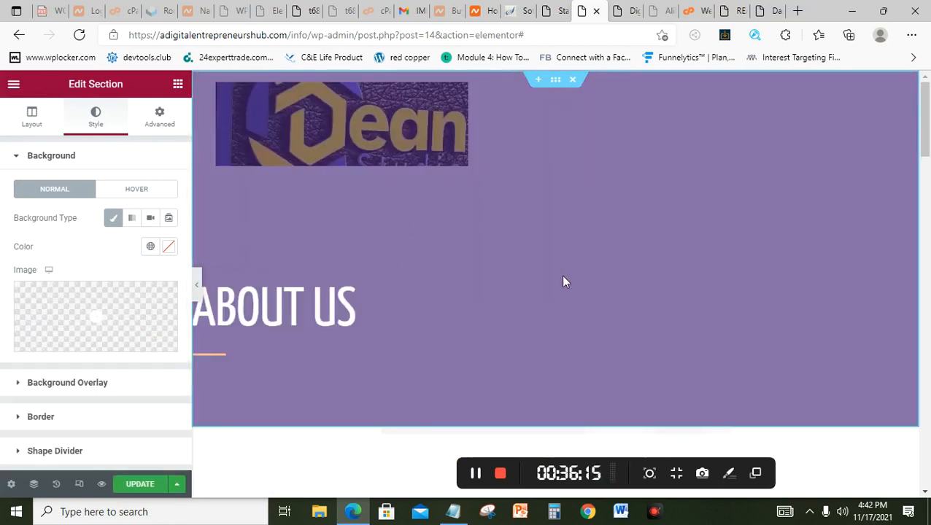
Step: Retype the banner heading's Title as 'About Our Company', fixing the 'Comppany' typo
left_click(411, 319)
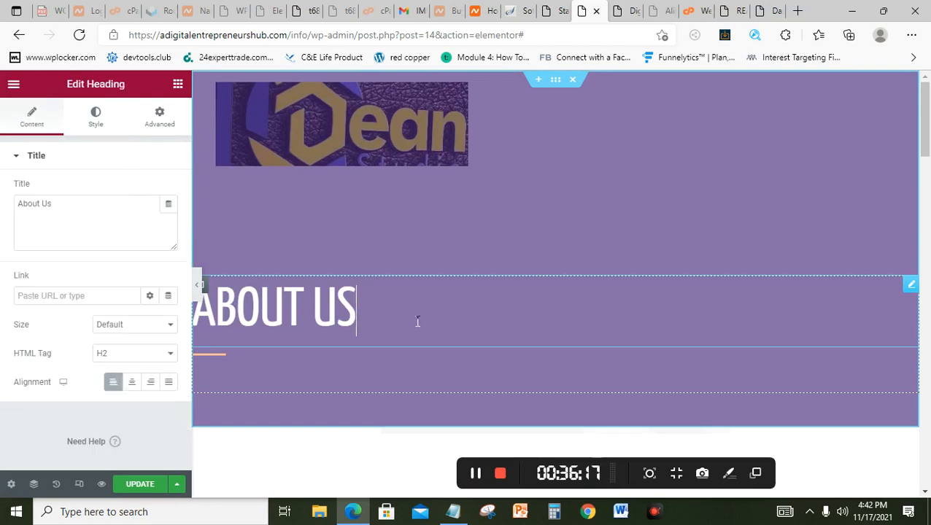
left_click(59, 211)
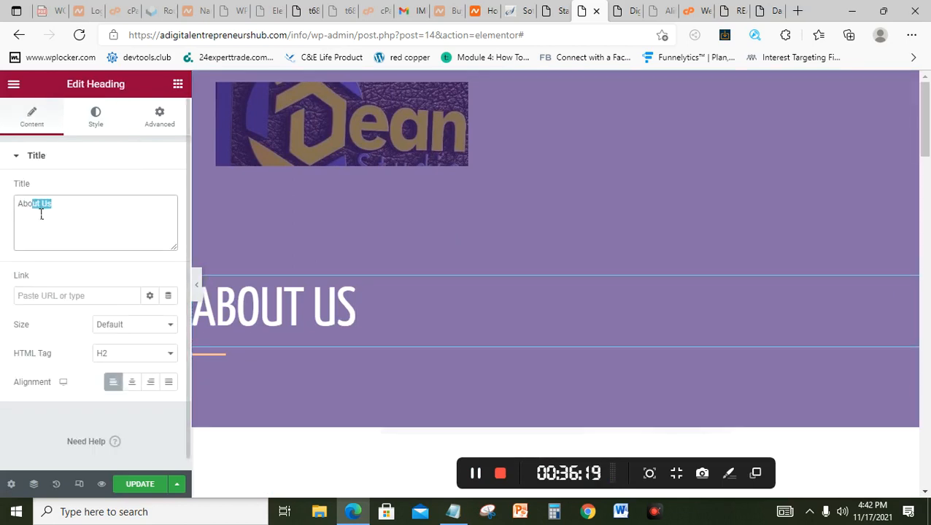
key("BackSpace")
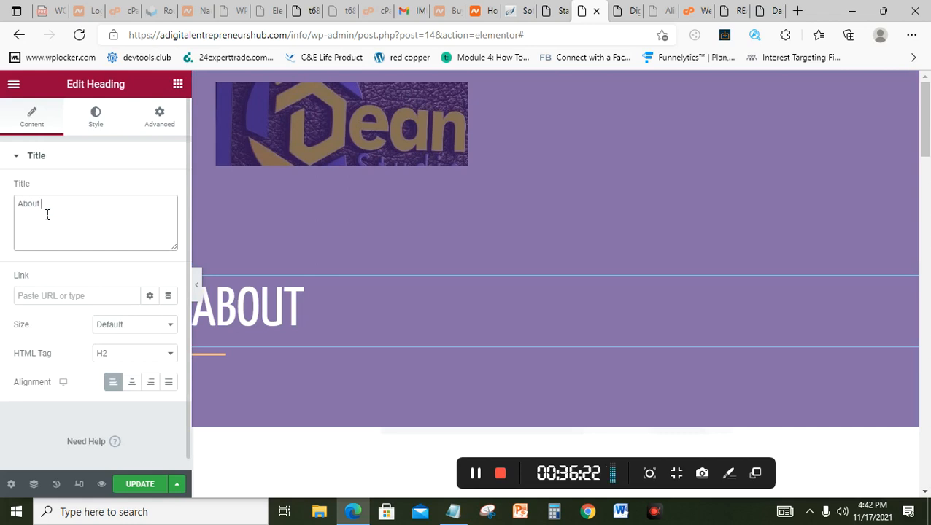
type("Our")
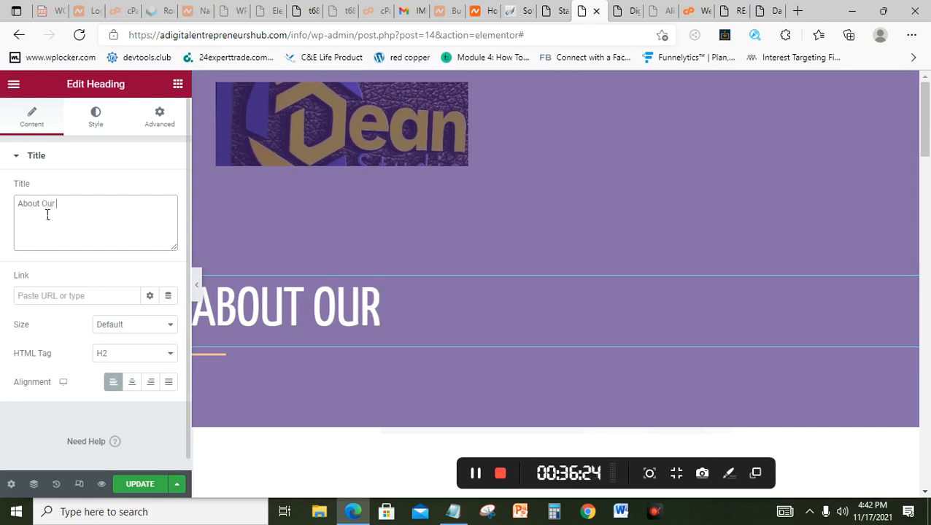
type(" Comp")
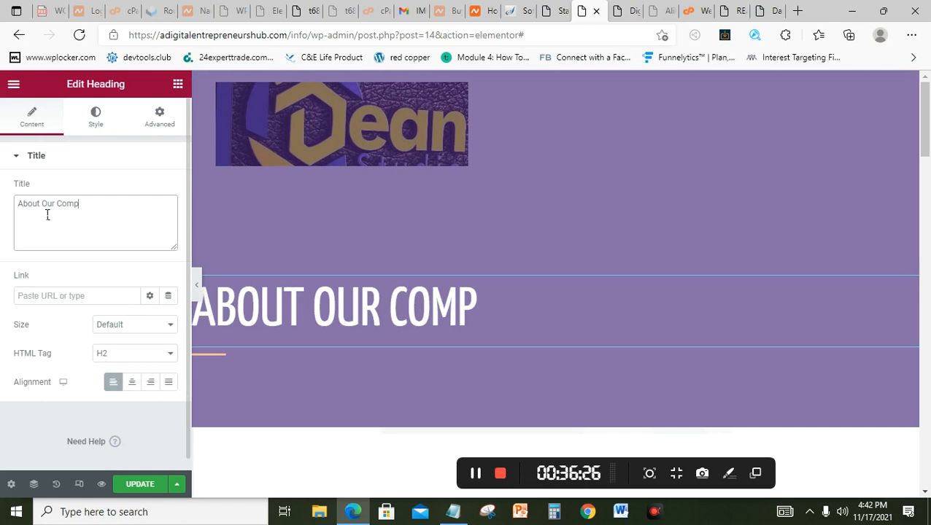
type("pany")
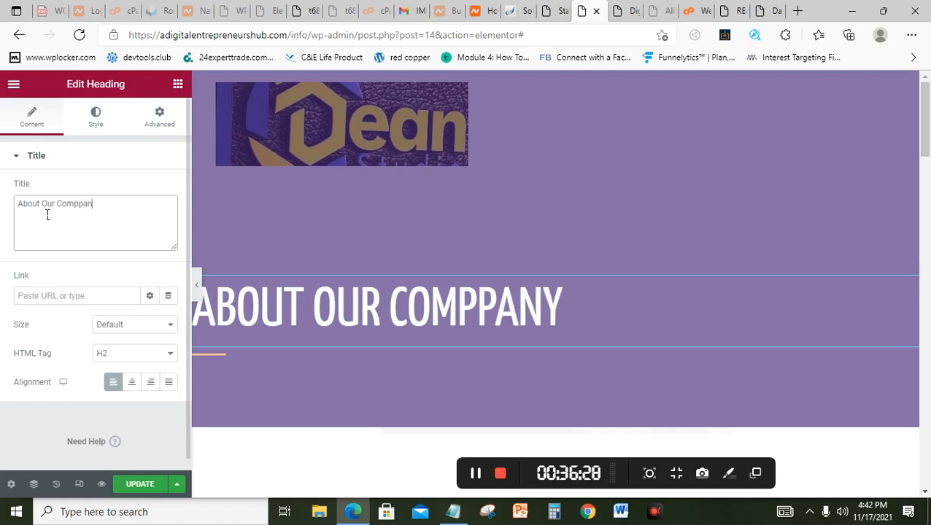
key("BackSpace")
key("BackSpace")
key("BackSpace")
type("any")
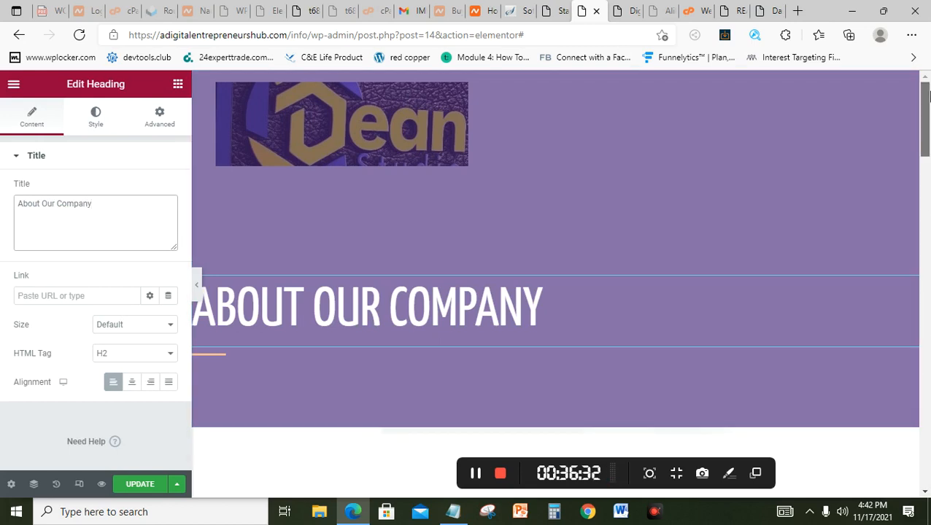
scroll(929, 95, "down", 5)
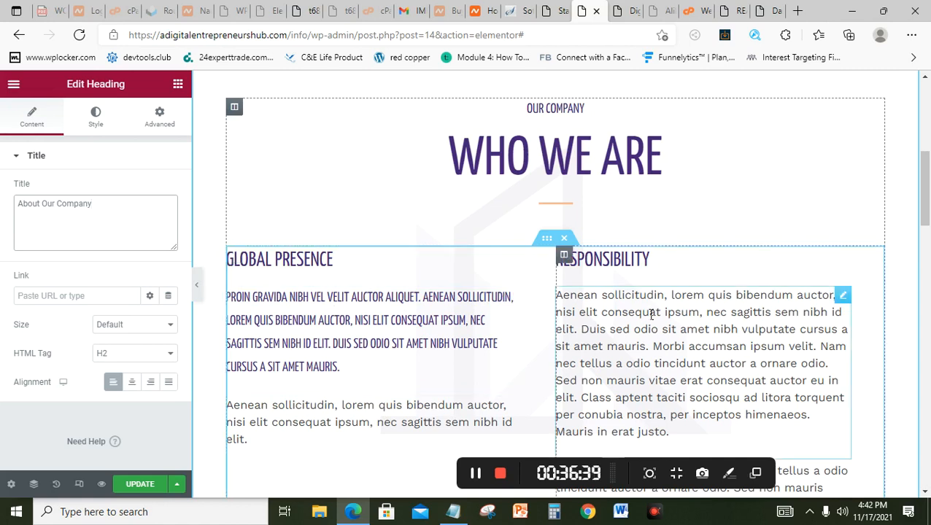
left_click_drag(929, 197, 929, 308)
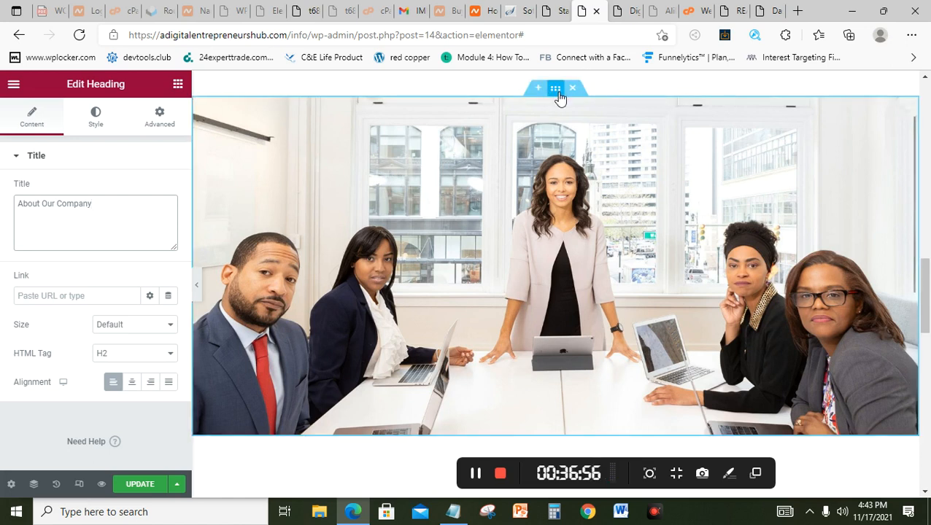
left_click_drag(926, 313, 929, 139)
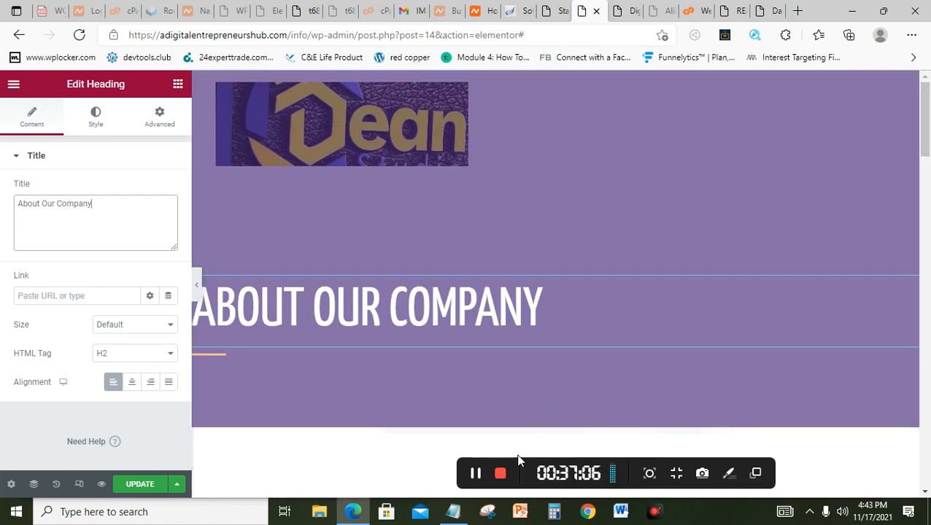
Step: Open Appearance > Starter Templates and search 'store' to locate the Cosmetics Store template
left_click(476, 475)
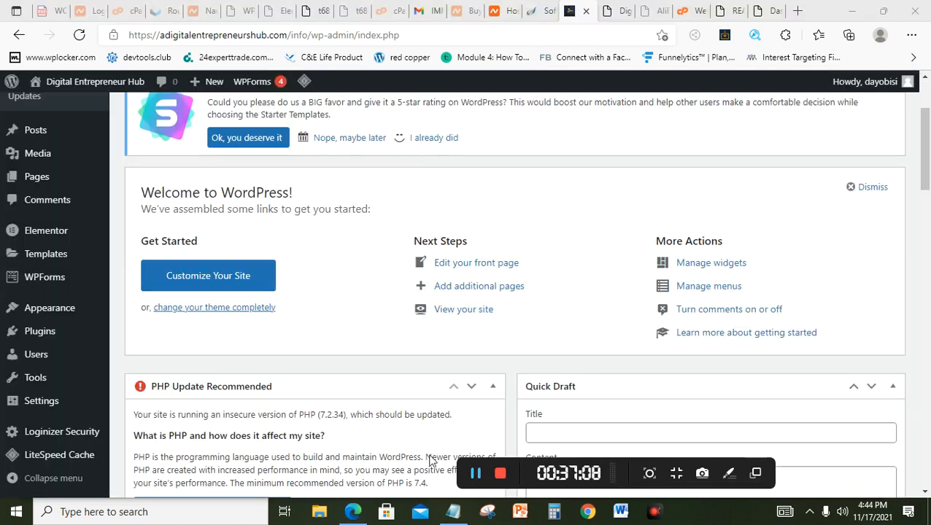
mouse_move(42, 401)
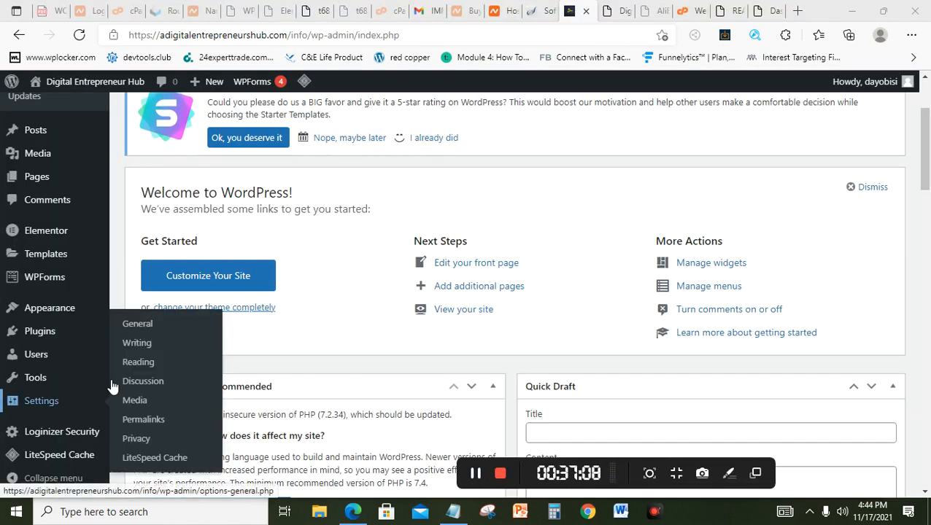
mouse_move(67, 313)
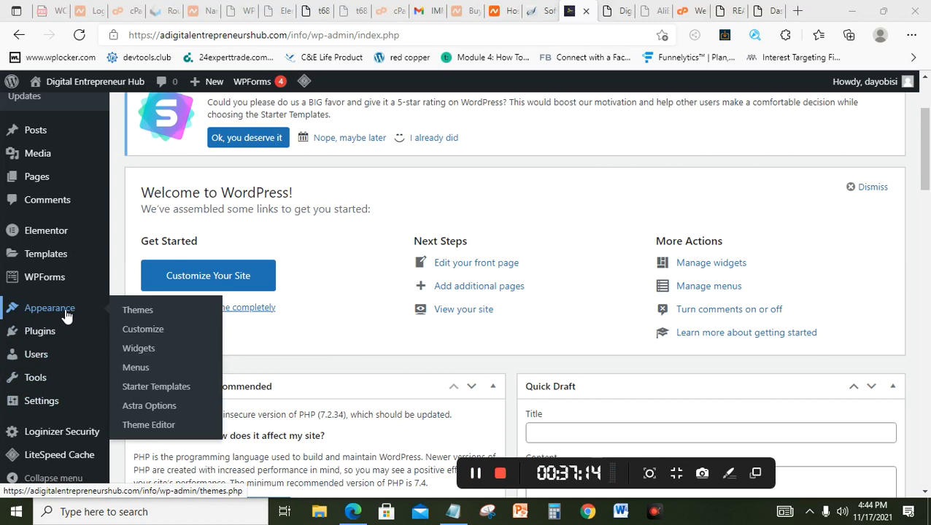
left_click(167, 394)
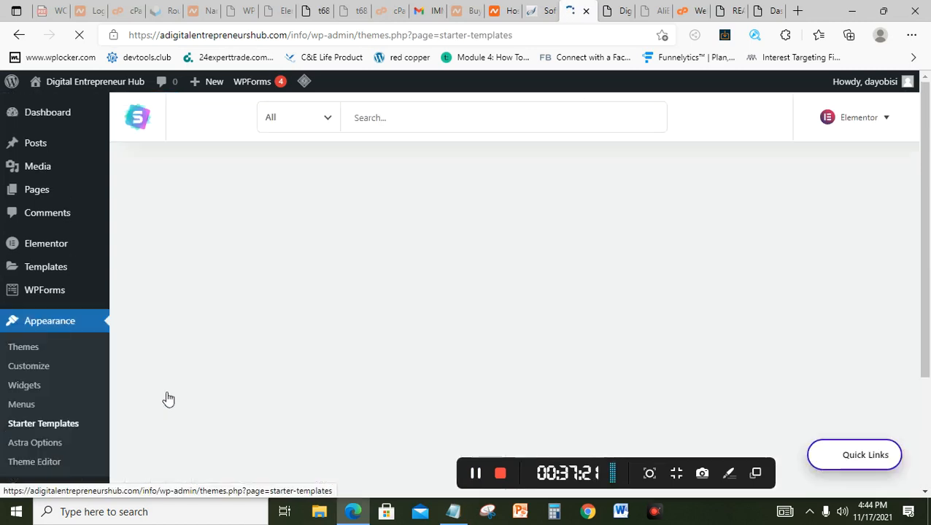
left_click(409, 118)
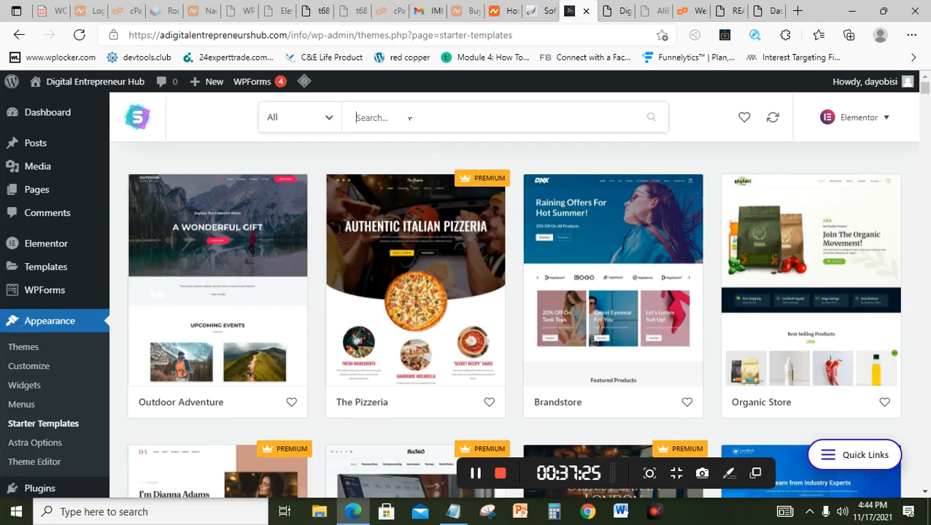
type("s")
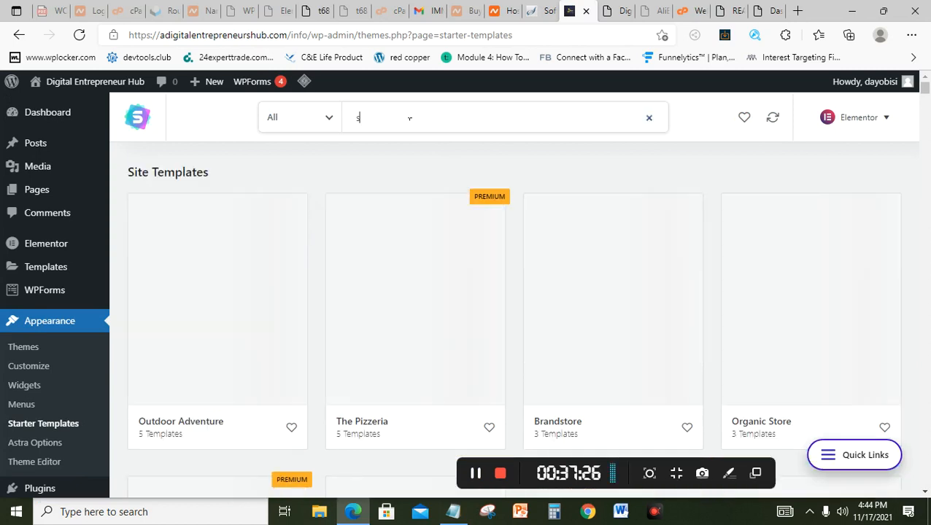
type("tore")
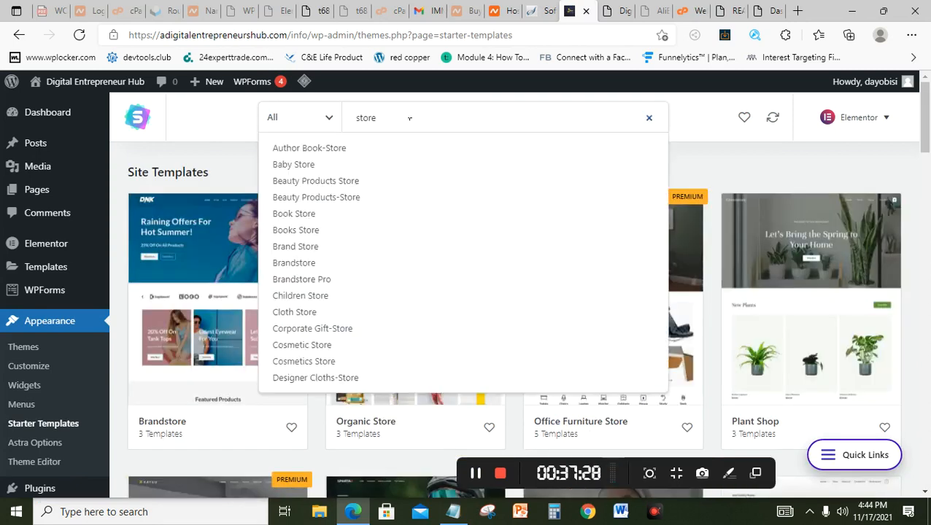
left_click(241, 156)
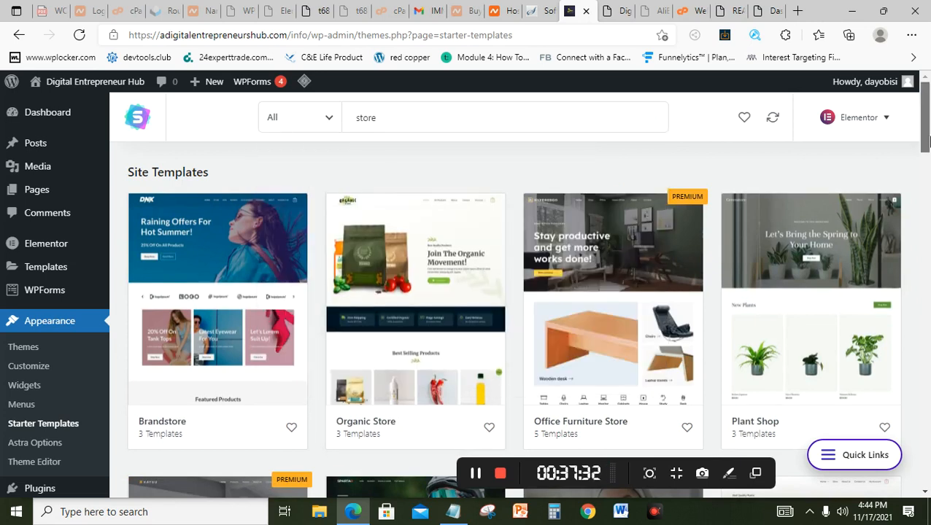
left_click_drag(929, 146, 925, 330)
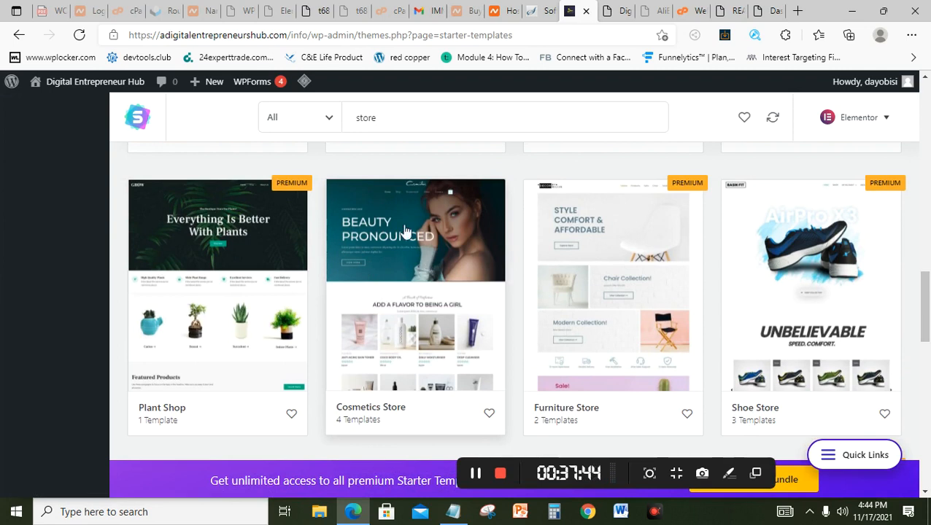
Step: Open the Cosmetics Store template card and choose Import Complete Site
left_click(447, 241)
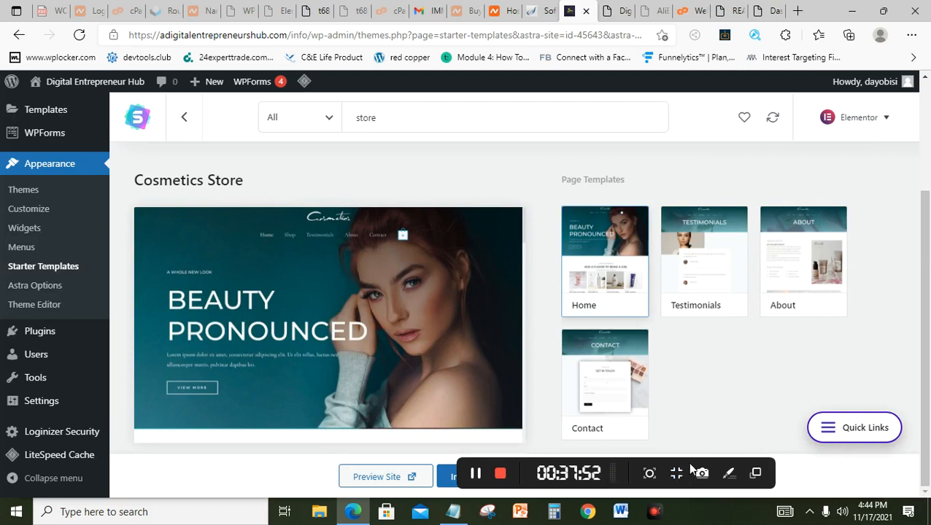
left_click_drag(692, 469, 851, 466)
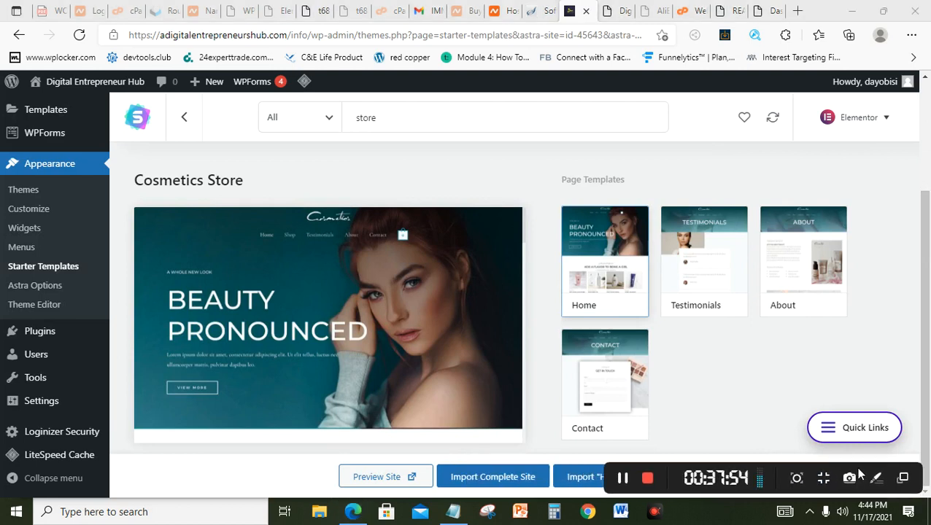
left_click(474, 479)
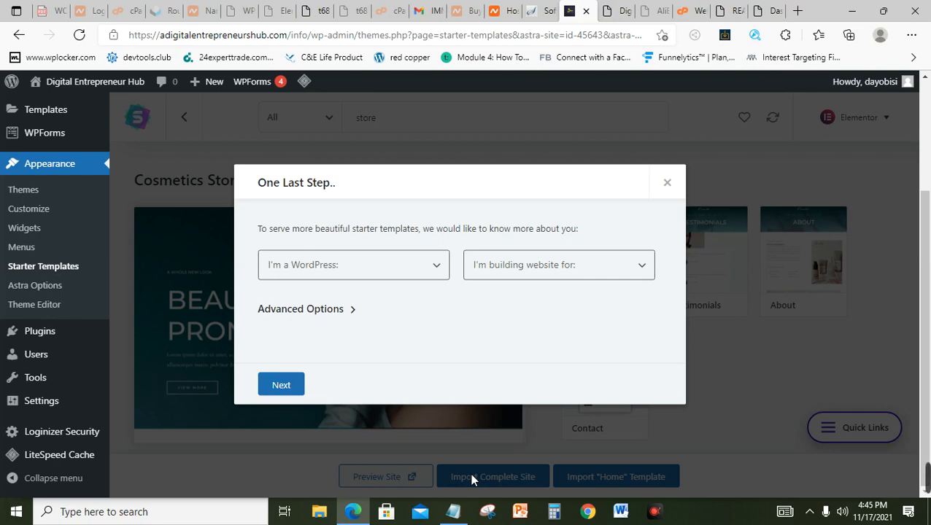
Step: Choose Beginner and Myself/My company, enable Delete Previously Imported Site under Advanced Options, and continue
left_click(380, 269)
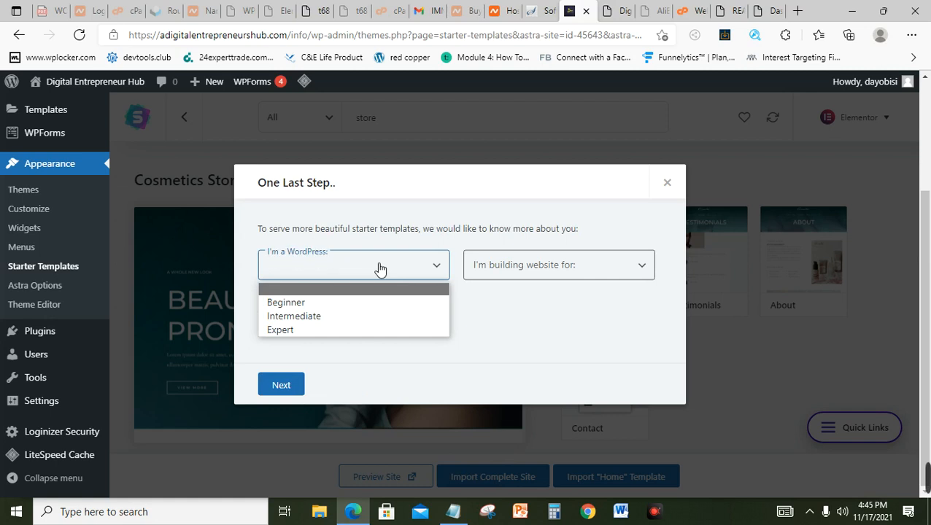
left_click(311, 302)
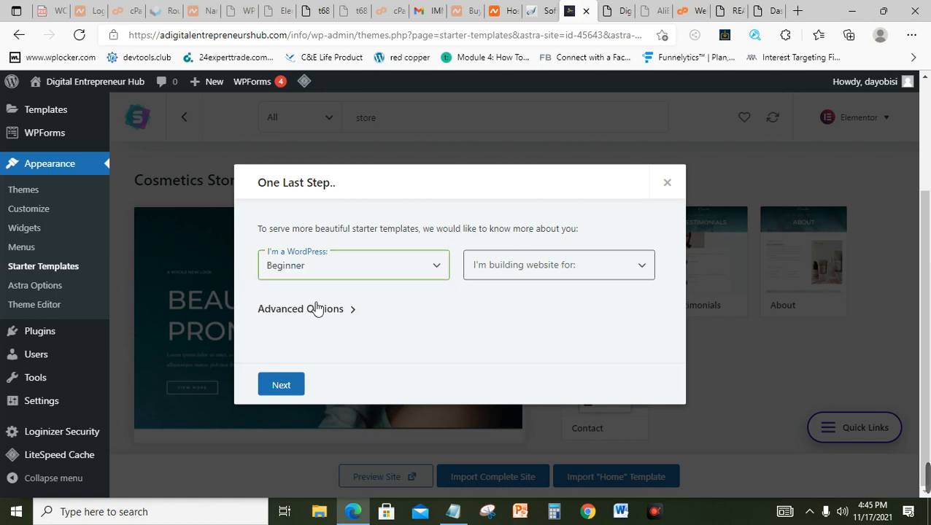
left_click(515, 282)
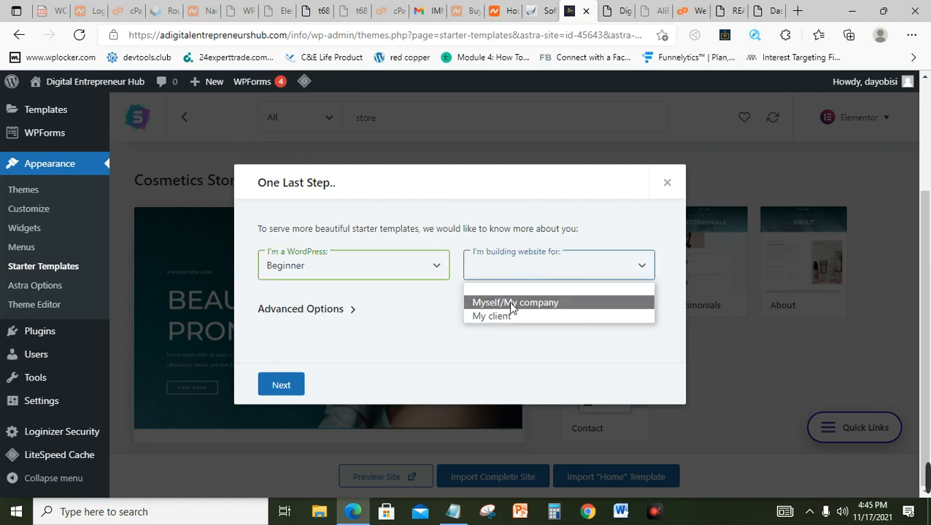
left_click(511, 308)
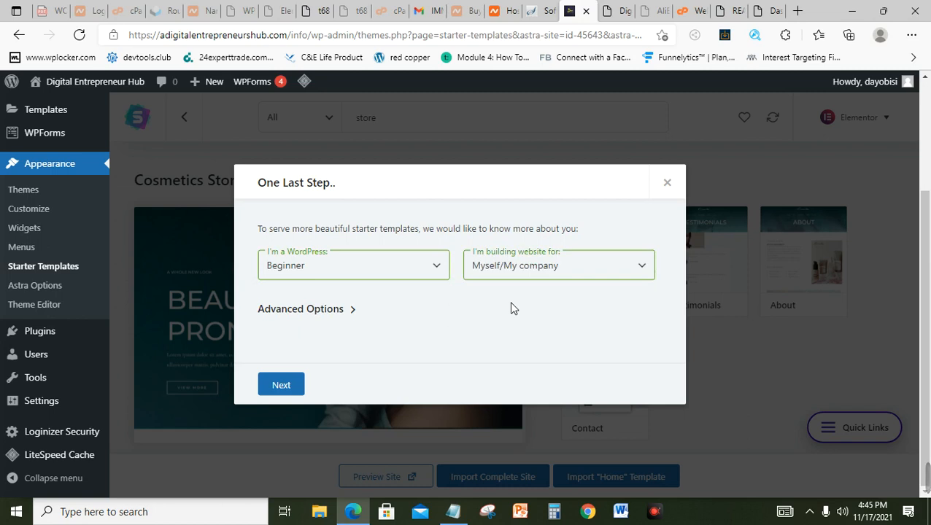
left_click(324, 311)
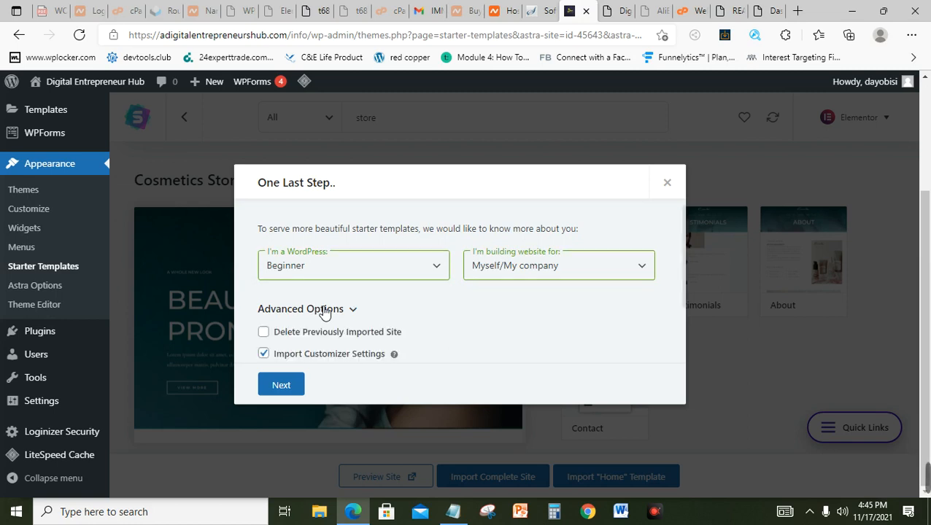
left_click(264, 333)
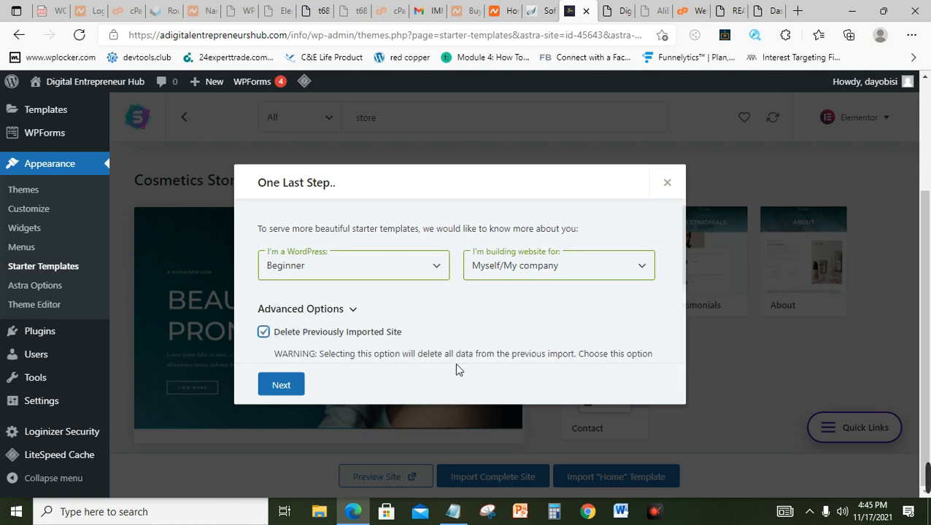
left_click(282, 386)
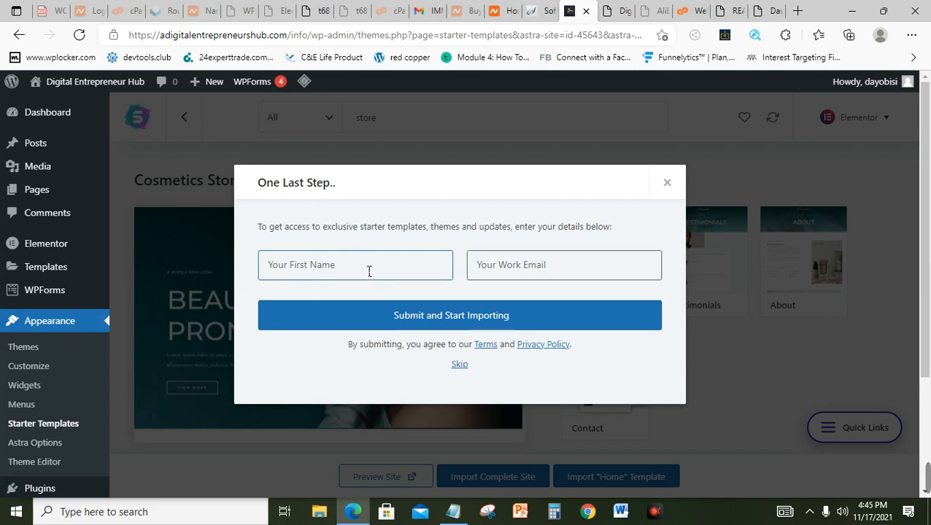
Step: Skip the first name and work email form so the Cosmetics Store import runs
left_click(460, 364)
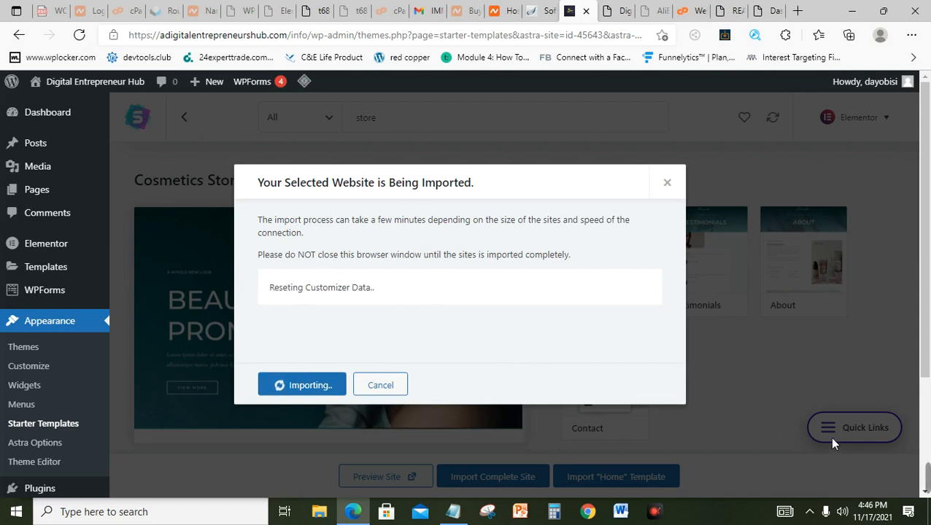
mouse_move(903, 478)
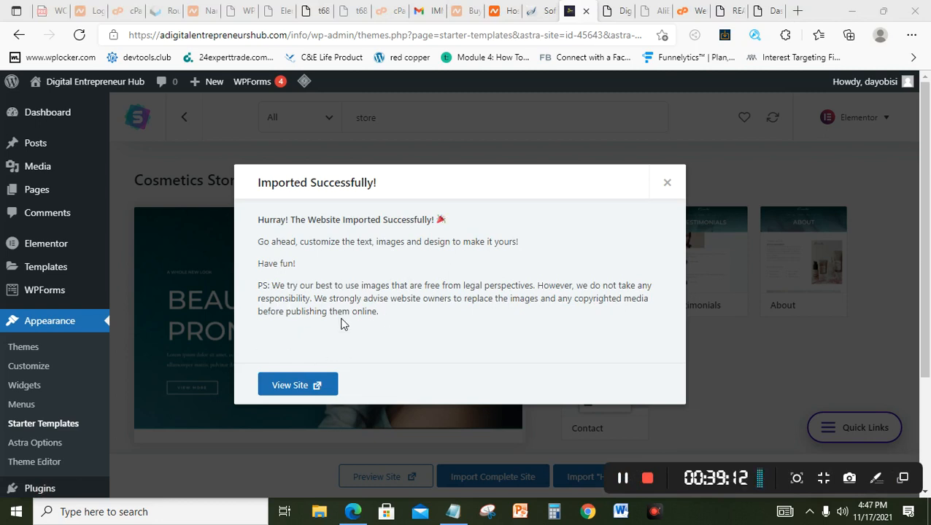
Step: View the imported Cosmetics homepage, reload it via Home, and open it with Edit with Elementor
left_click(286, 389)
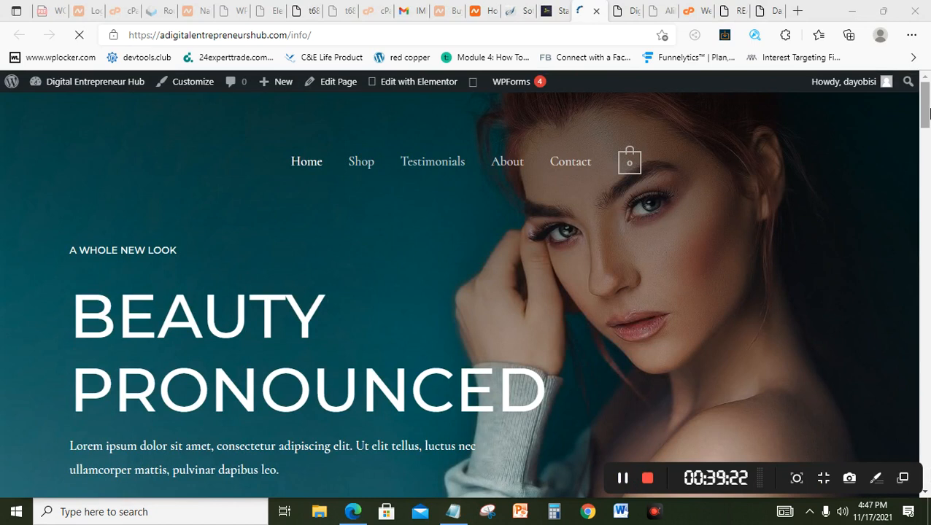
mouse_move(929, 110)
left_mouse_down()
mouse_move(929, 409)
mouse_move(929, 110)
left_mouse_up()
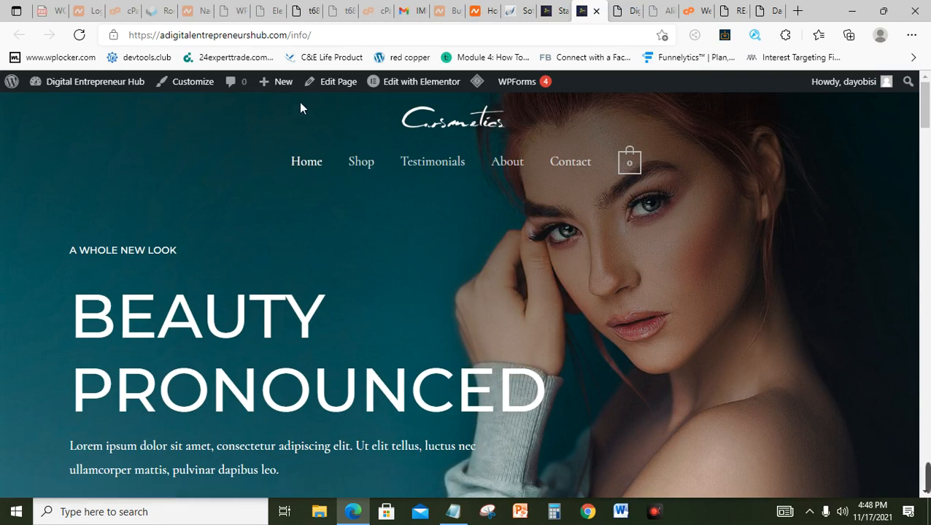
left_click(308, 169)
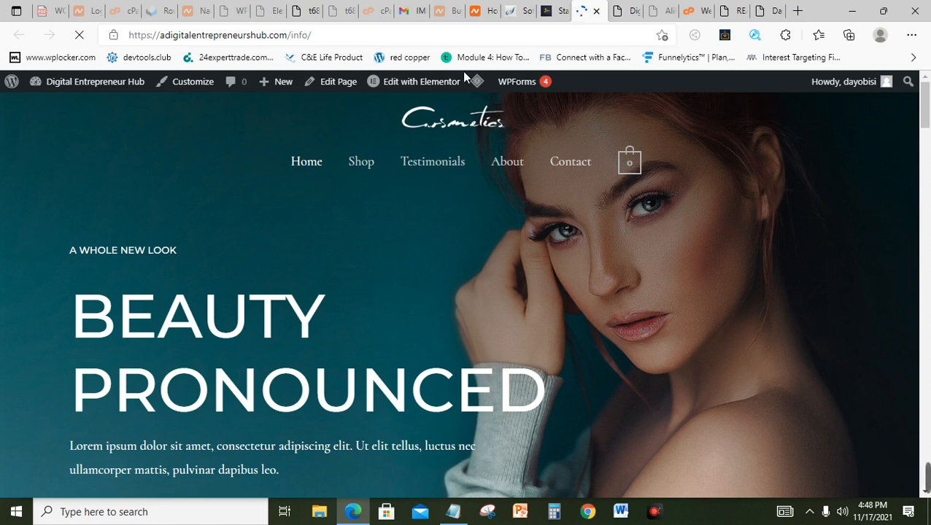
mouse_move(430, 92)
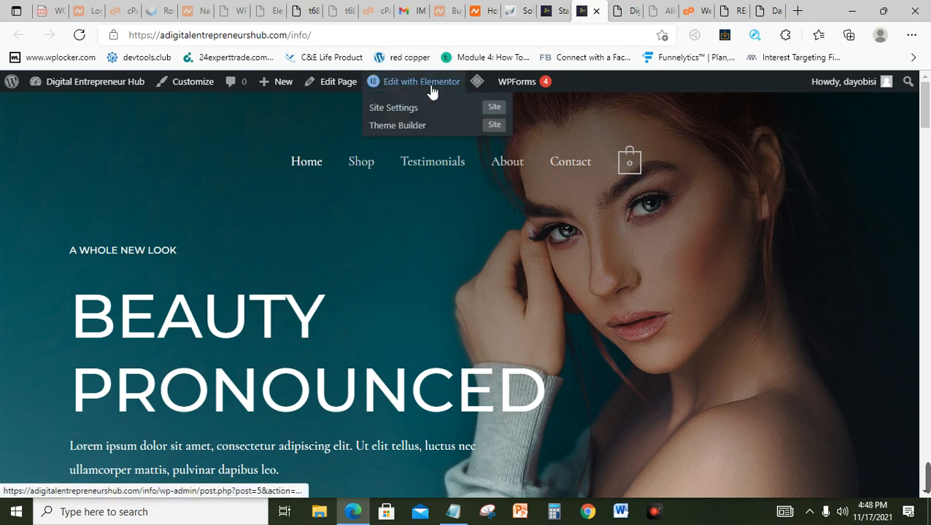
left_click(431, 89)
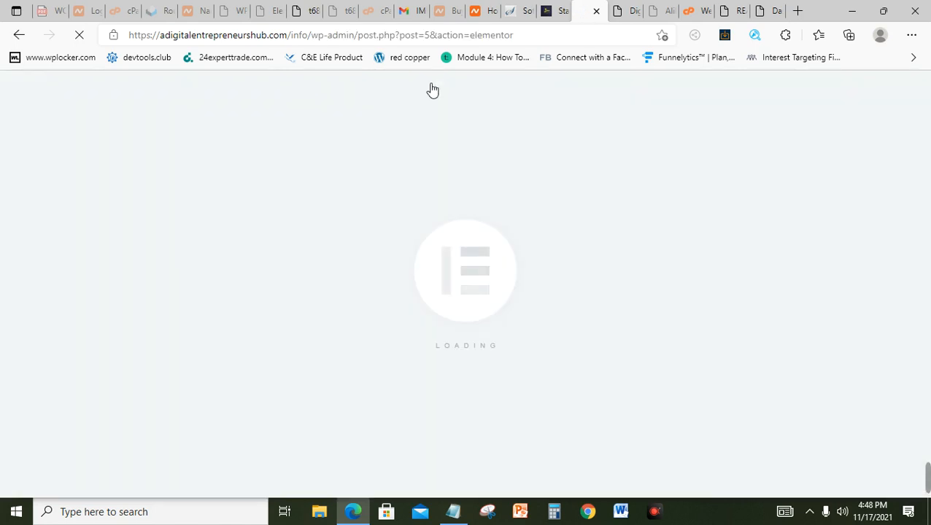
mouse_move(926, 488)
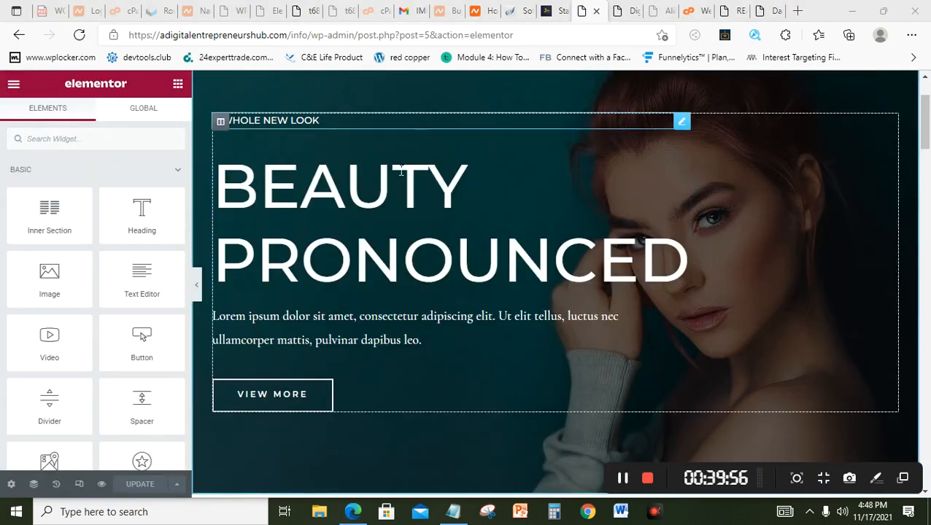
Step: Change the hero title to 'BEAUTY PRODUCTS' and set its typography size to 50 px
left_click(467, 228)
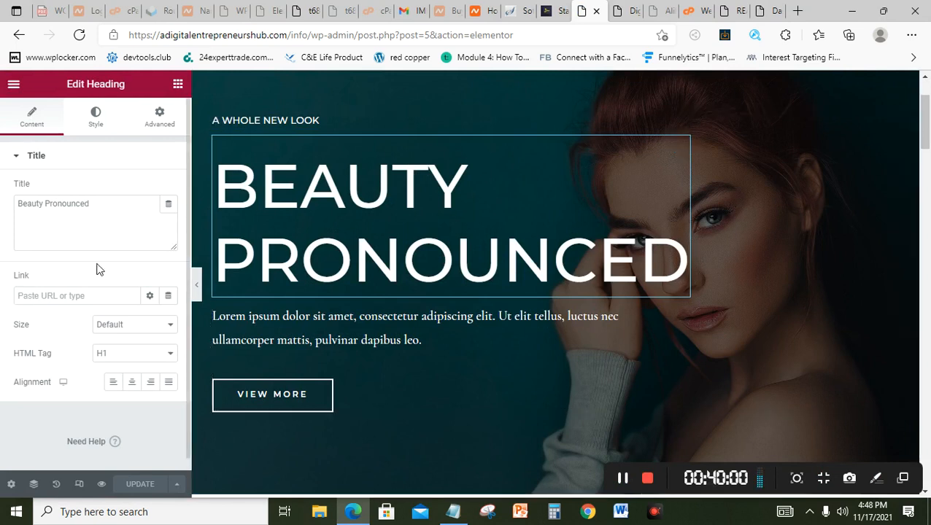
left_click_drag(100, 211, 54, 212)
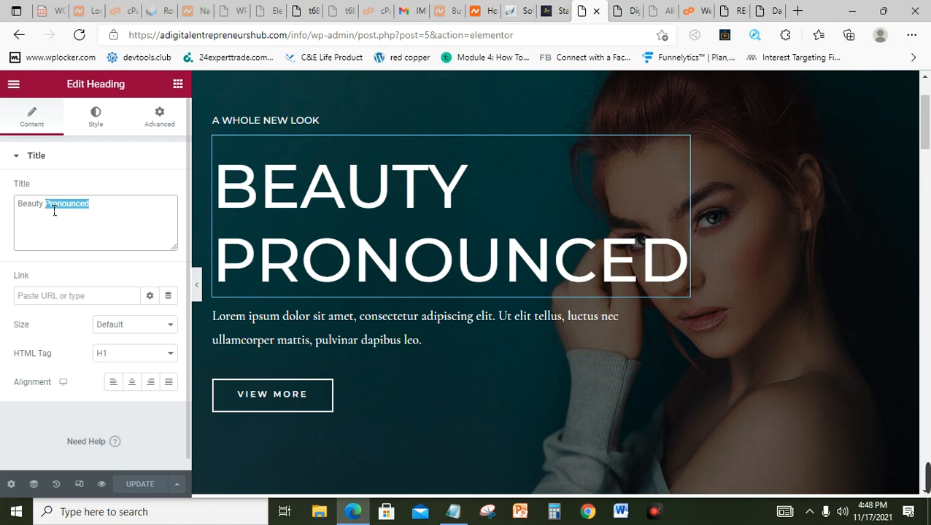
type("Pro")
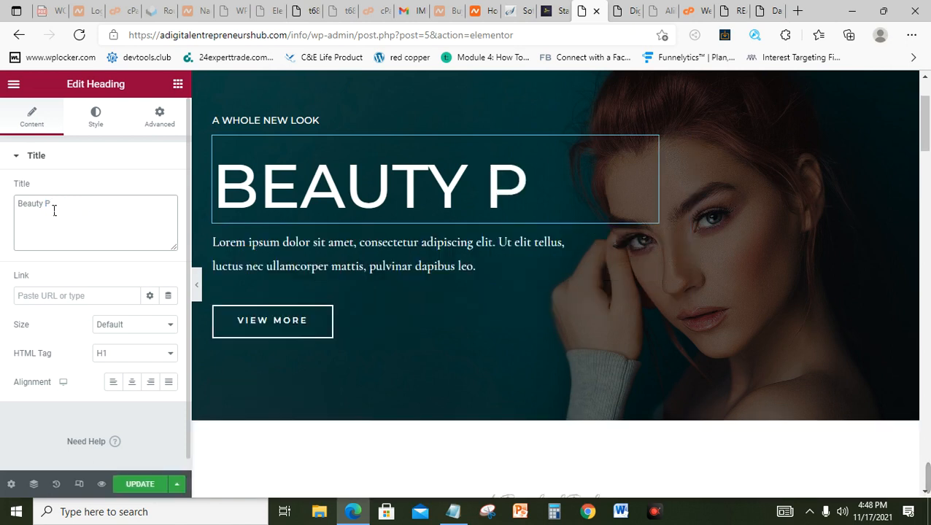
type("ducts")
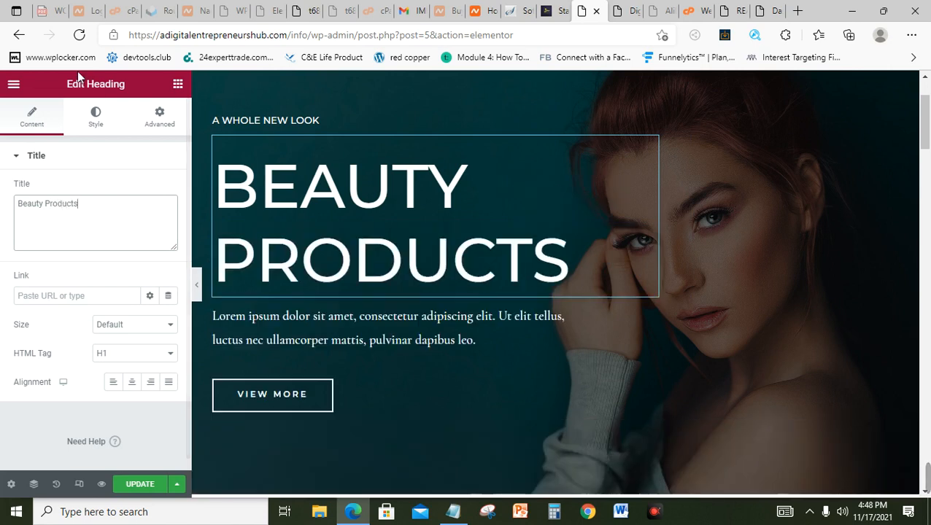
left_click(98, 119)
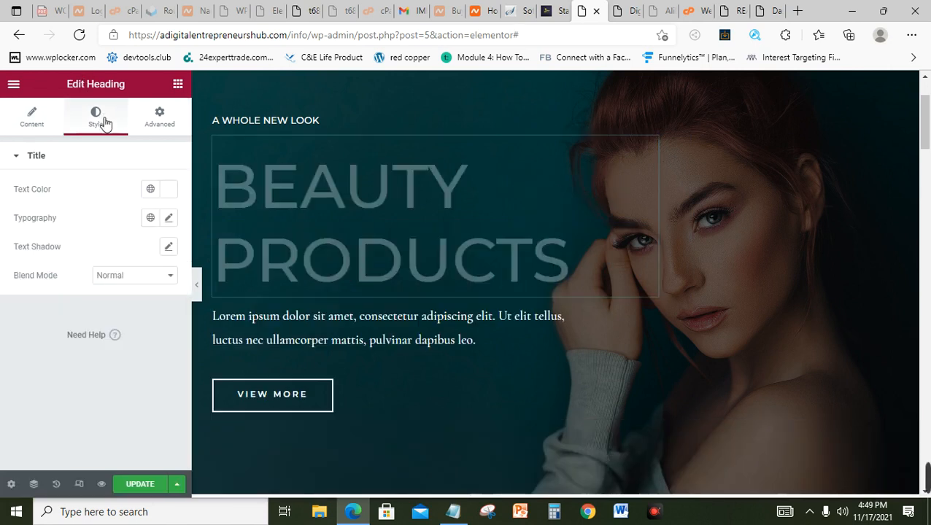
left_click(175, 220)
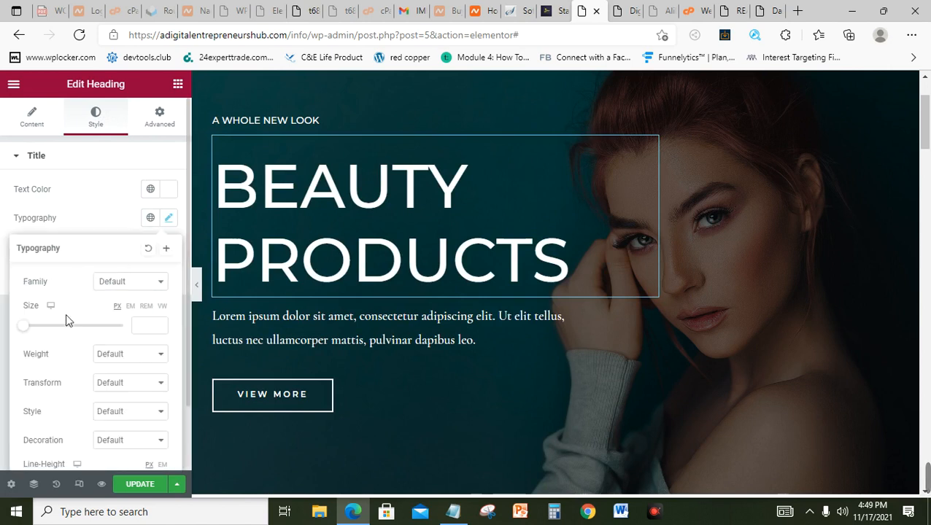
left_click_drag(31, 326, 57, 334)
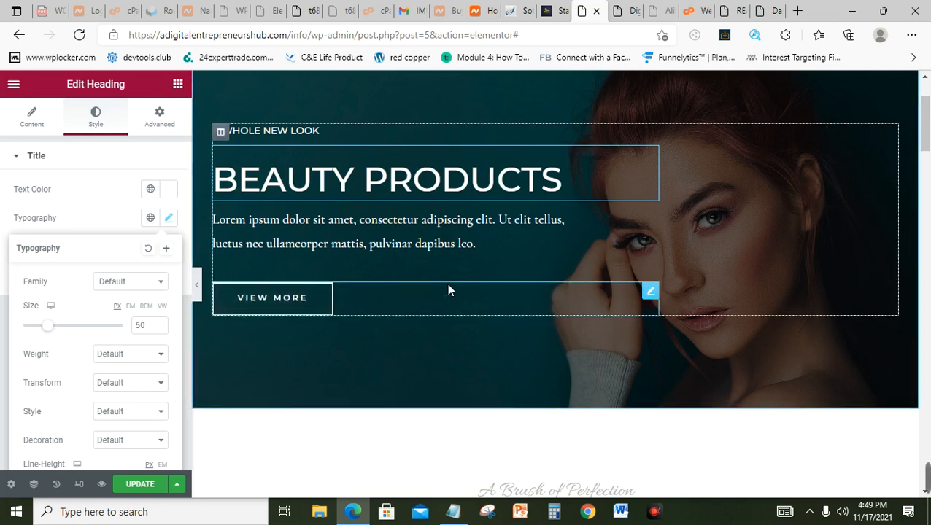
Step: Delete the ADD A FLAVOR TO BEING A GIRL section below the hero
left_click(651, 294)
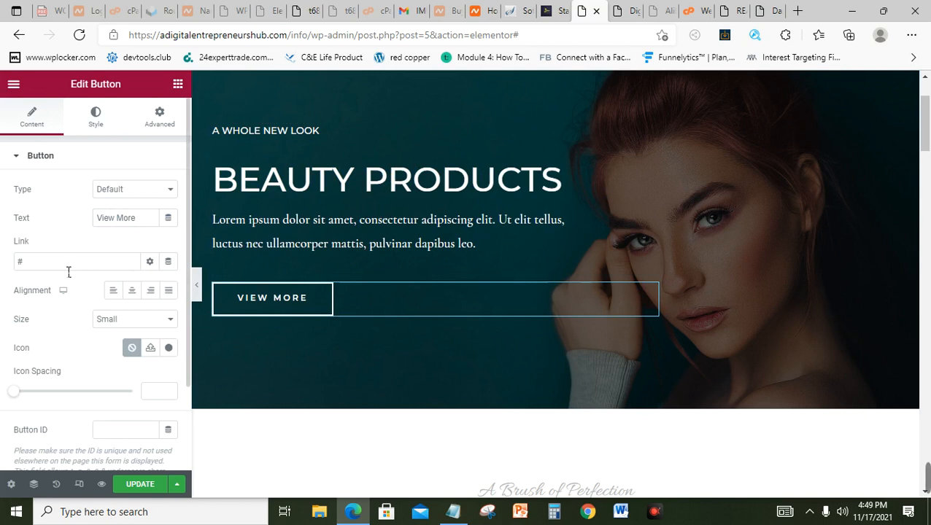
mouse_move(925, 472)
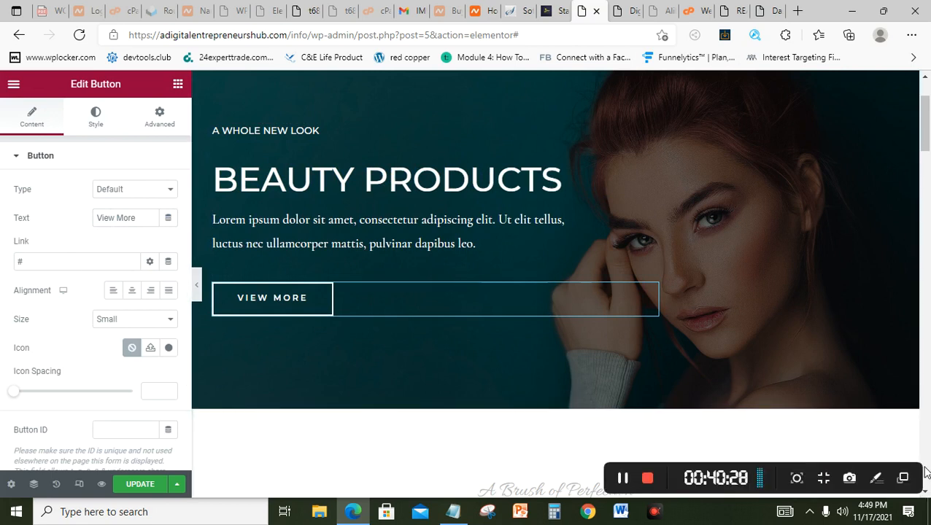
scroll(623, 478, "down", 5)
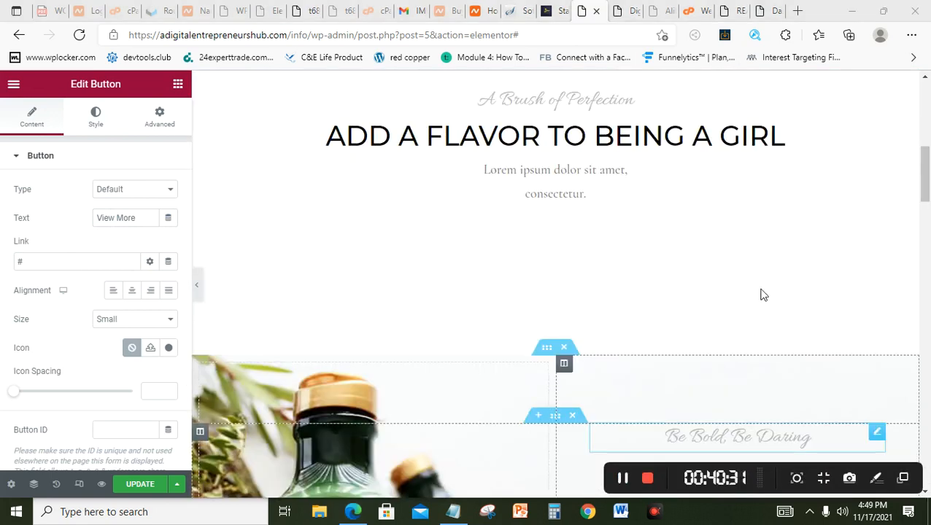
mouse_move(924, 176)
left_mouse_down()
mouse_move(929, 144)
mouse_move(928, 157)
left_mouse_up()
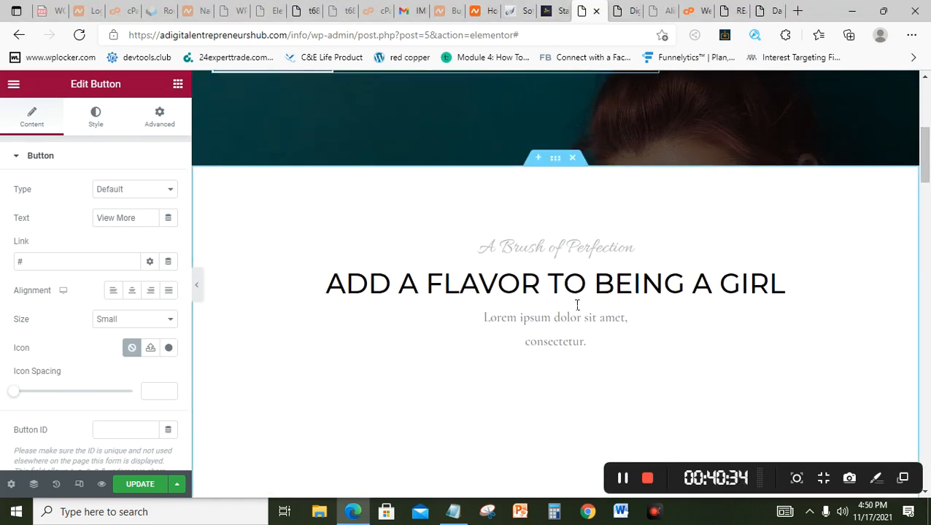
left_click(574, 159)
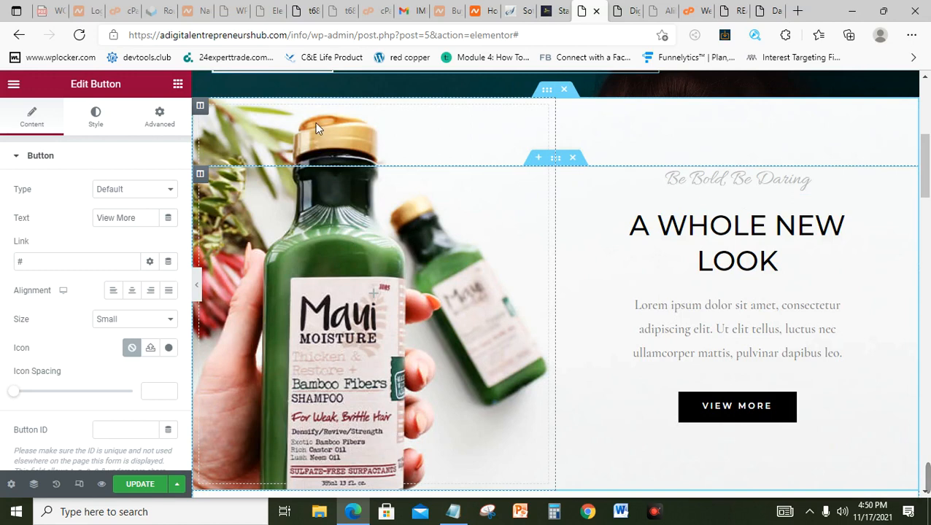
Step: Inspect the Maui image column's style and background settings, then select its inner section
left_click(201, 175)
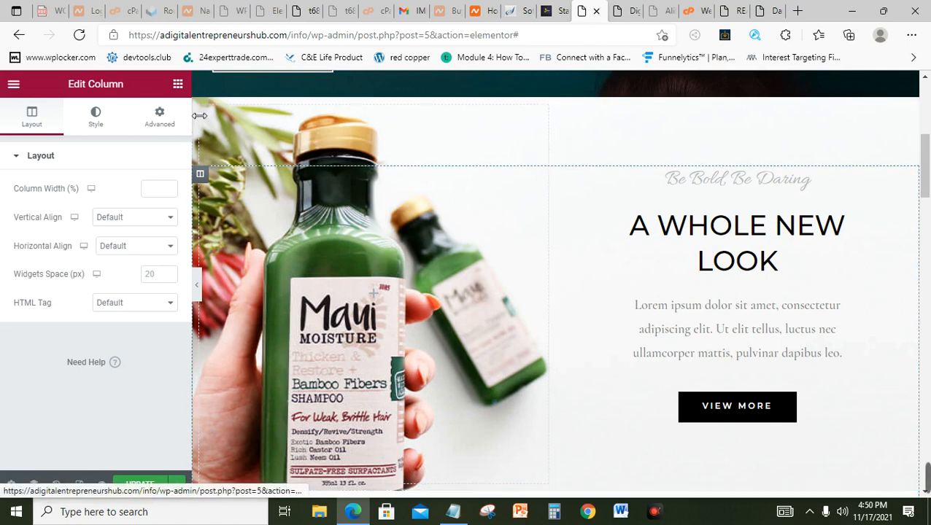
left_click(97, 129)
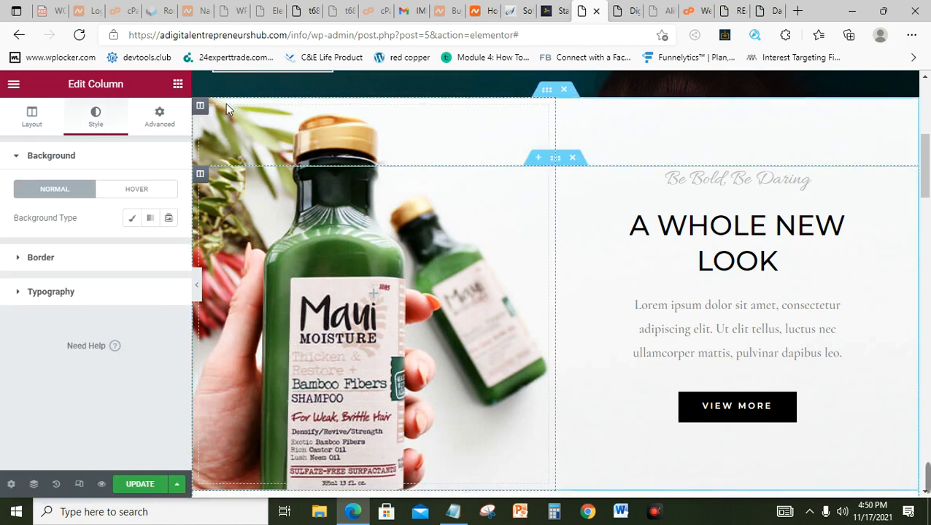
left_click(208, 106)
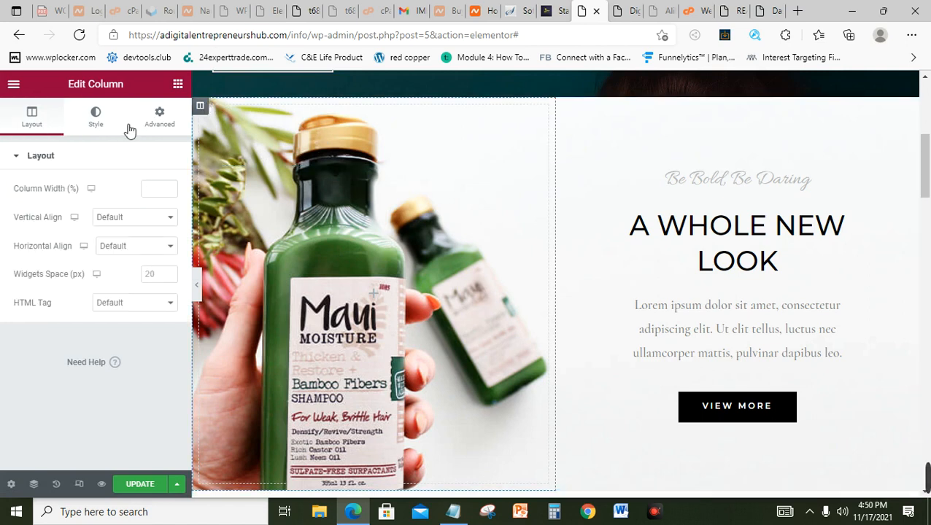
left_click(107, 129)
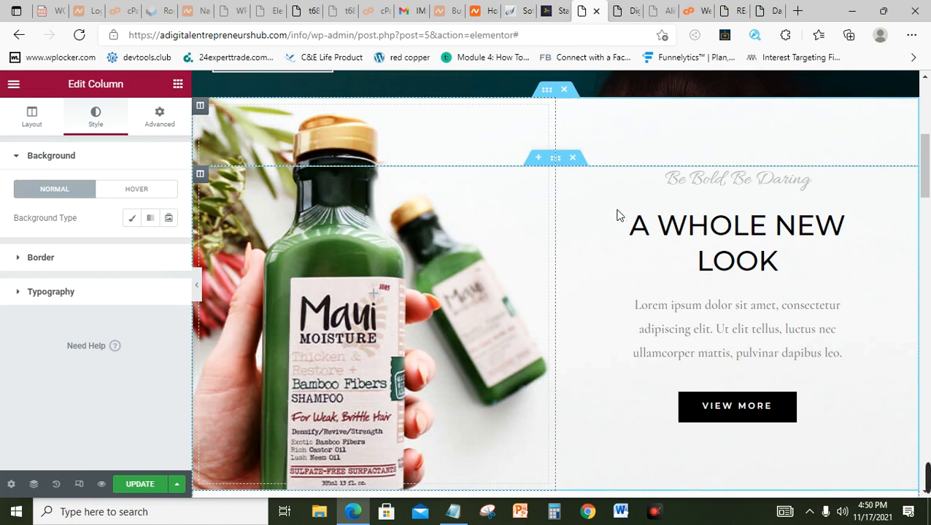
left_click(556, 96)
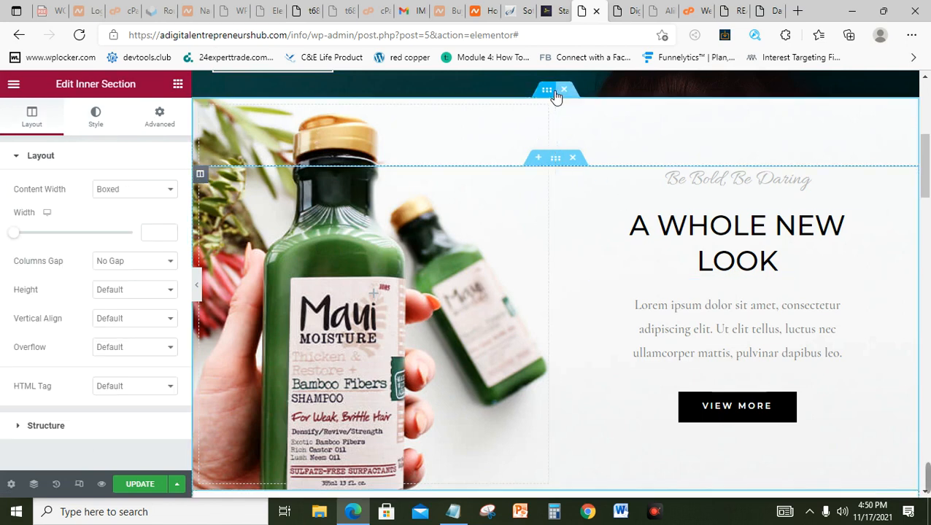
left_click(95, 128)
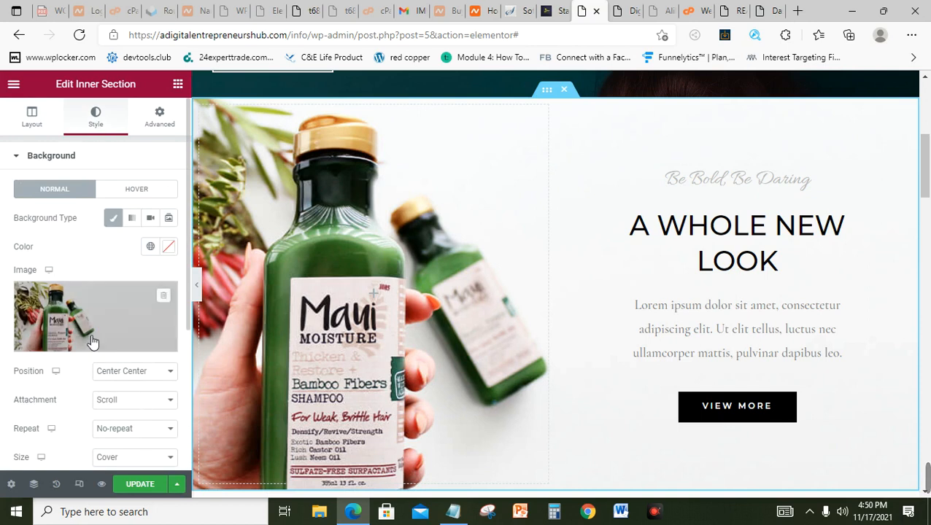
mouse_move(149, 322)
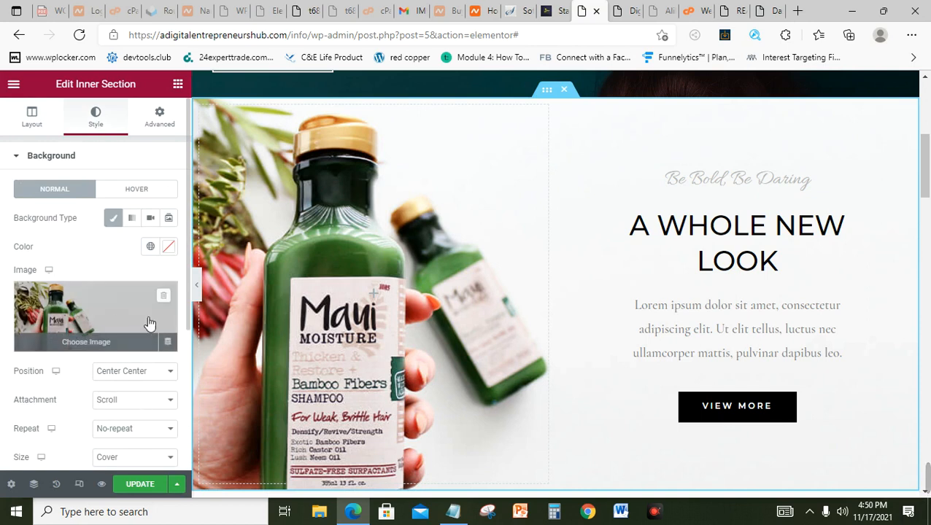
left_click(88, 326)
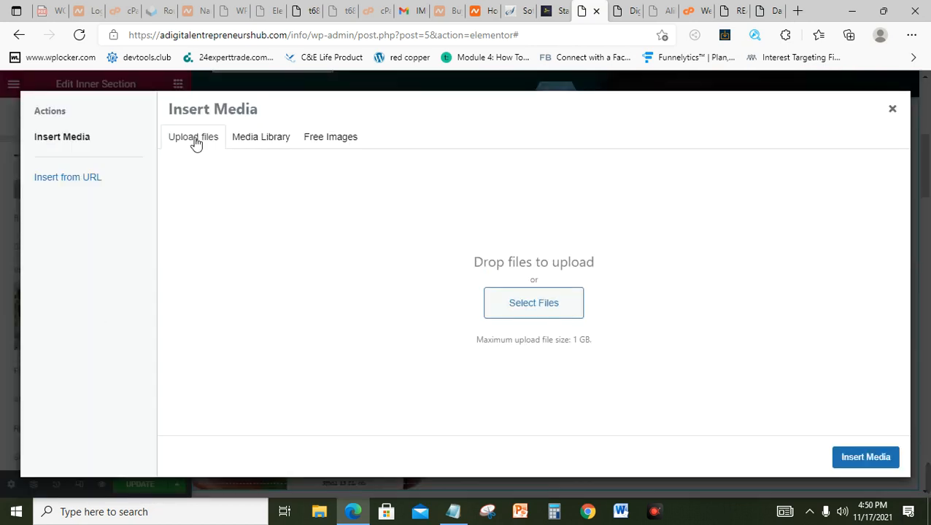
left_click(542, 309)
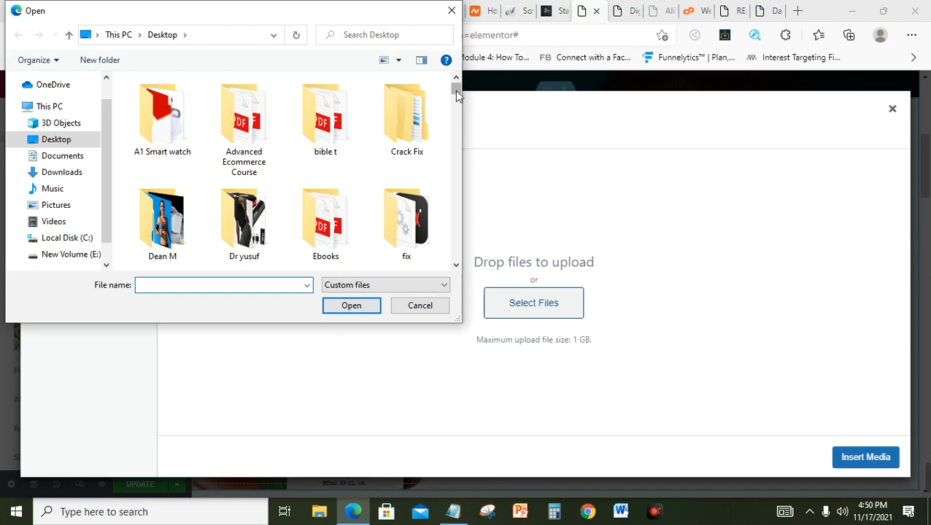
left_click_drag(455, 92, 457, 152)
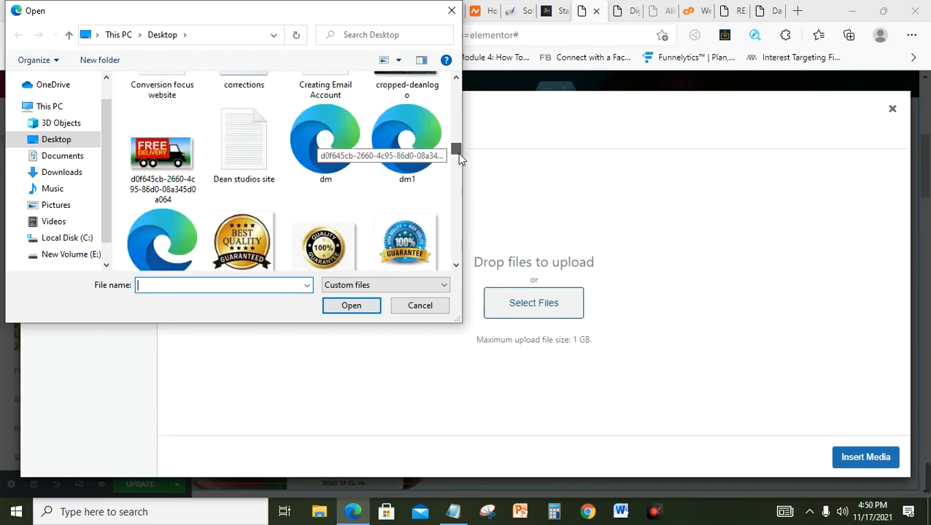
left_click(450, 9)
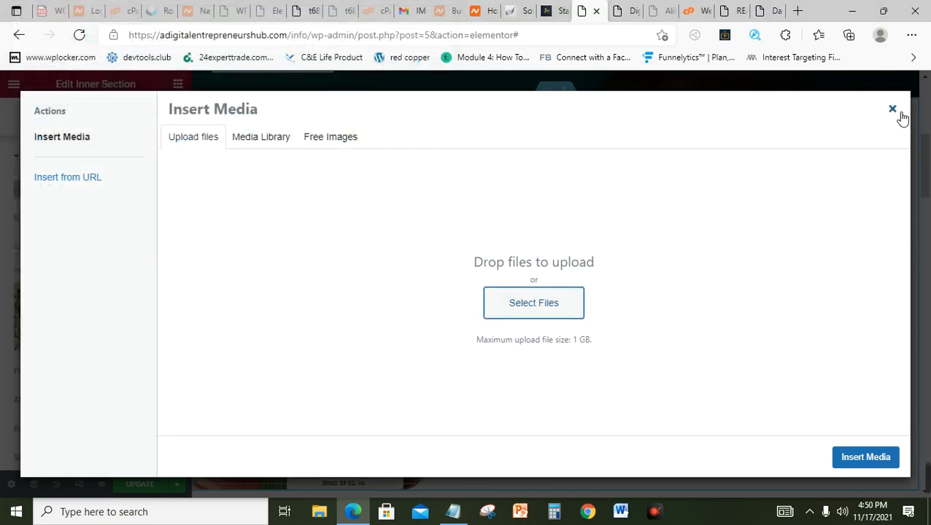
left_click(893, 110)
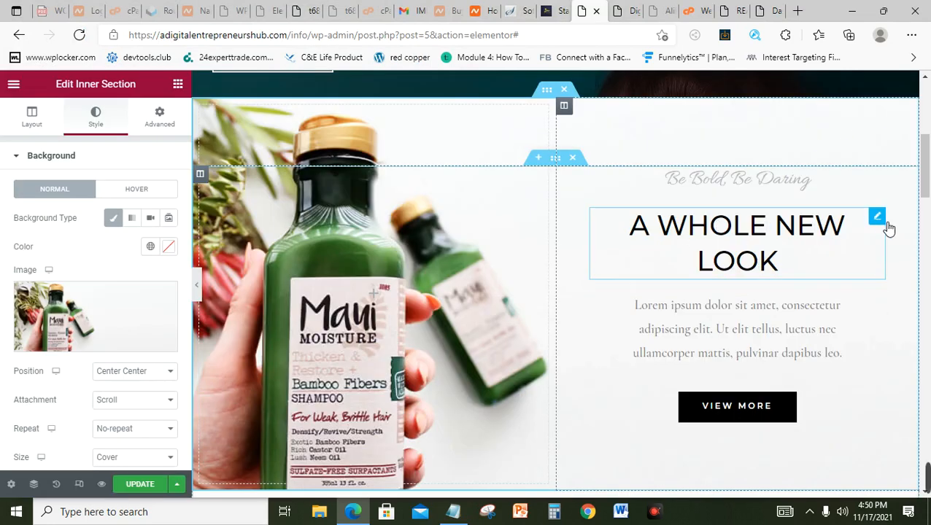
Step: Replace the Maui section's VIEW MORE button label, first with 'Add to Cart', then 'Read More'
scroll(926, 186, "down", 3)
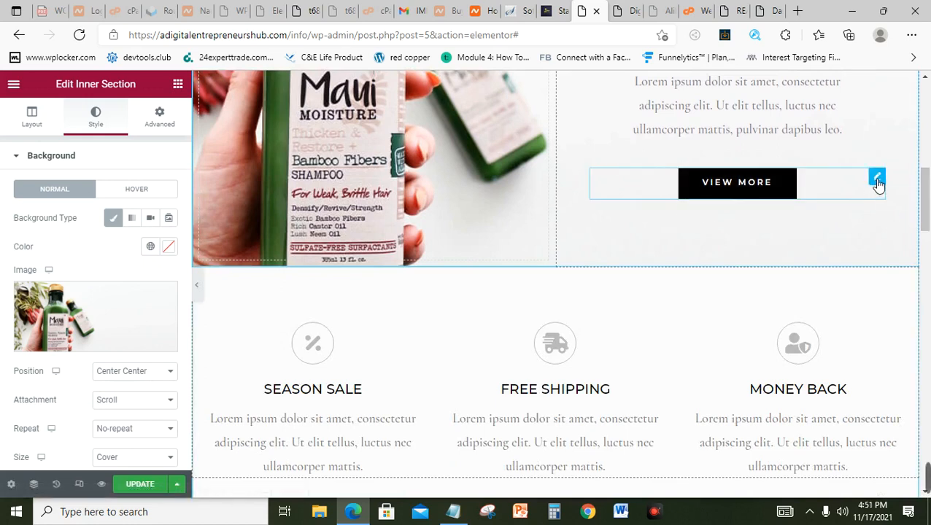
left_click(877, 181)
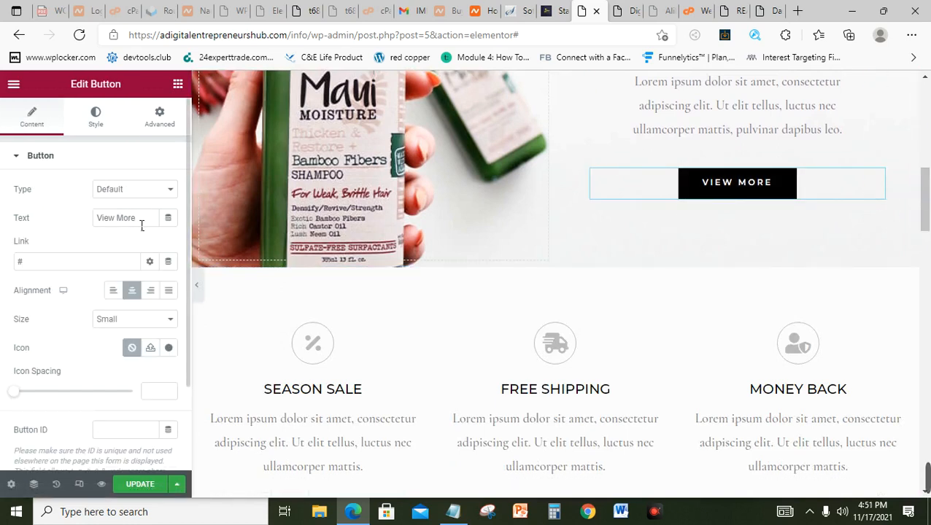
left_click_drag(143, 225, 83, 219)
type("A")
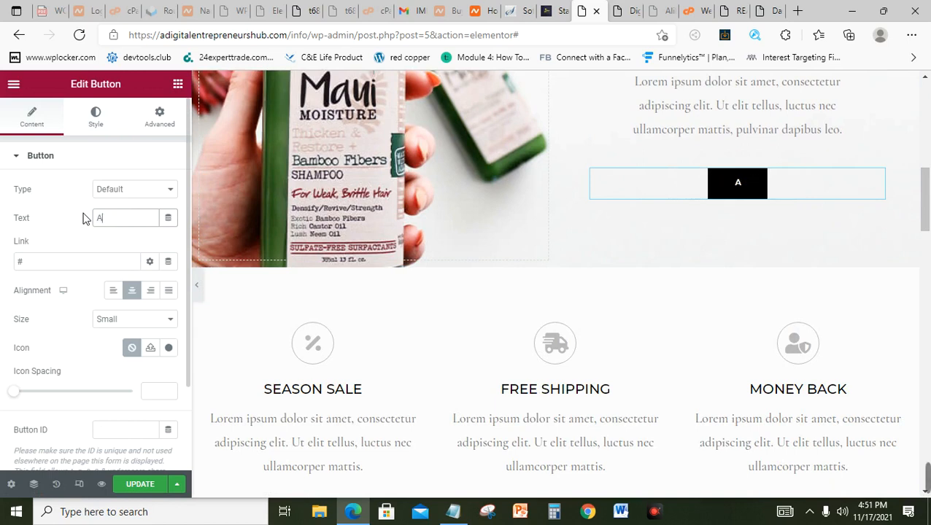
type("dd to ")
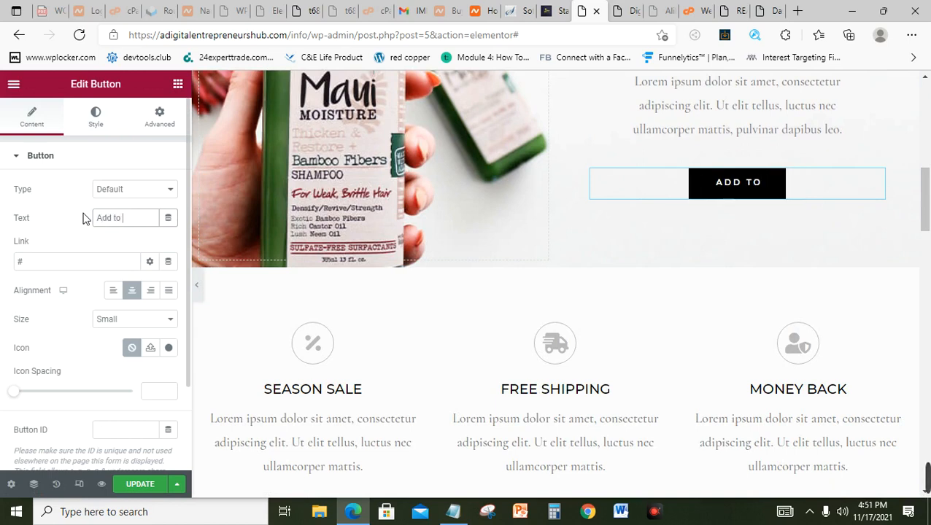
type("Cart")
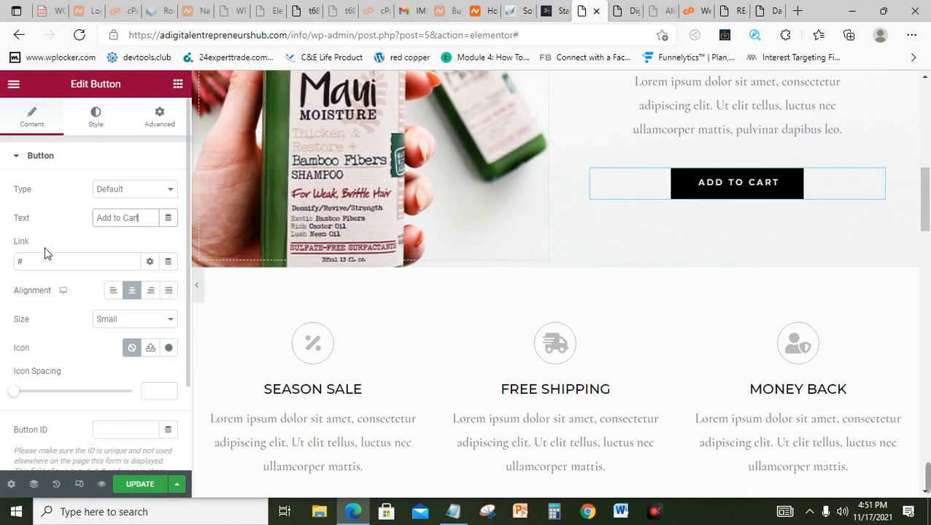
double_click(55, 264)
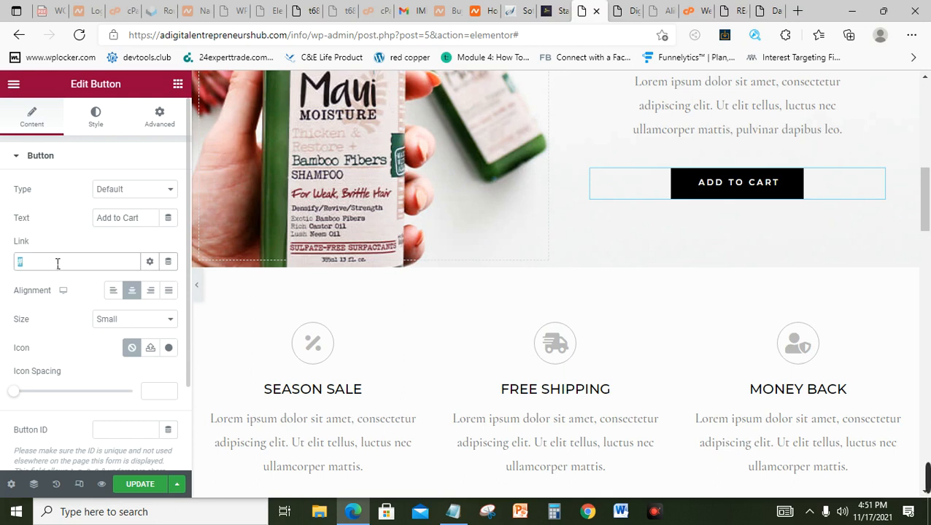
triple_click(156, 226)
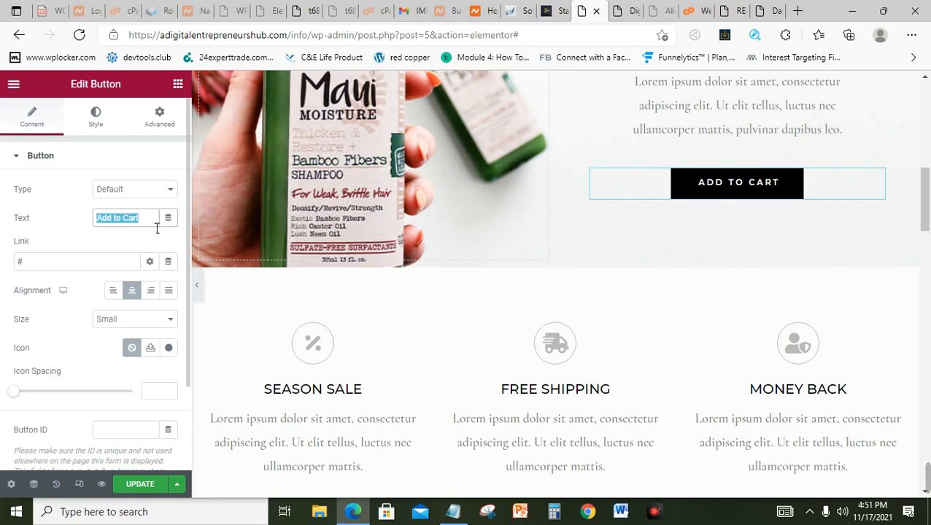
key("BackSpace")
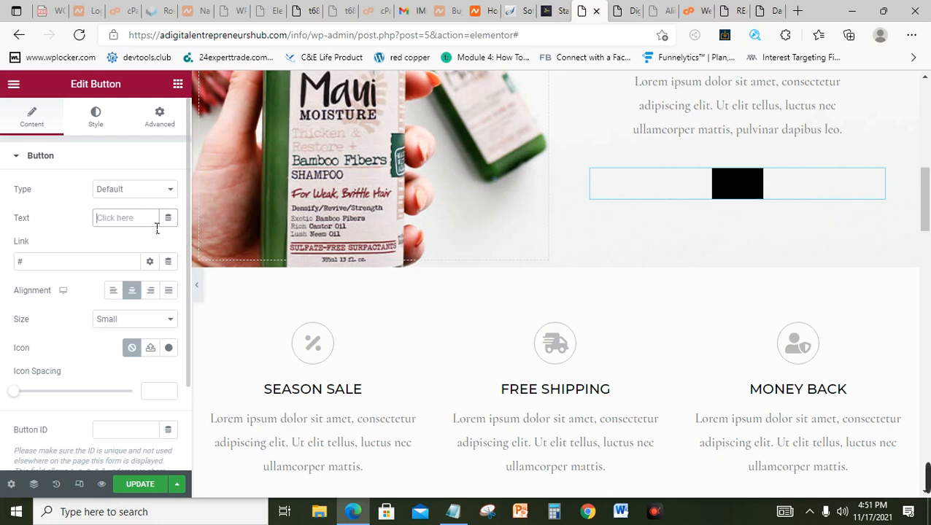
type("Read ")
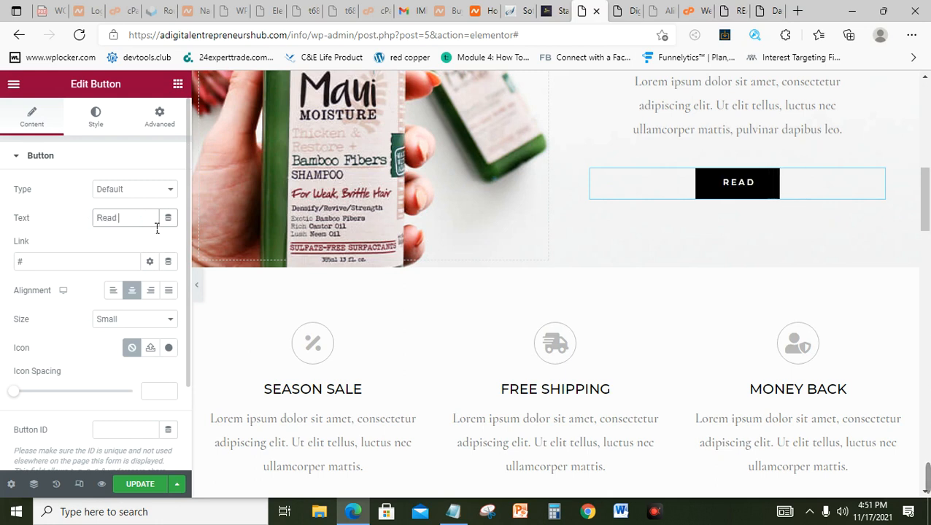
type("More")
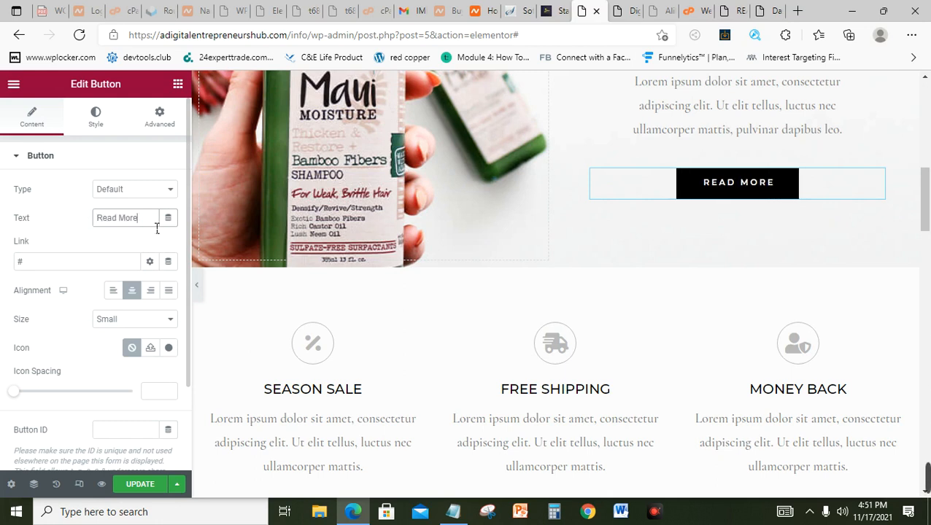
Step: Relabel the button 'Visit Store' and select its placeholder link and the editor page address
key("ctrl+shift+Left")
key("ctrl+shift+Left")
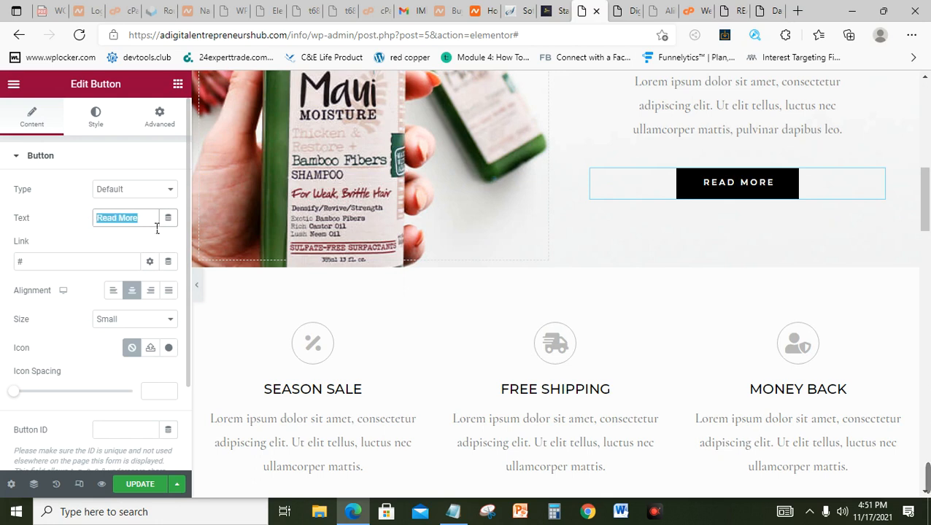
type("Vist")
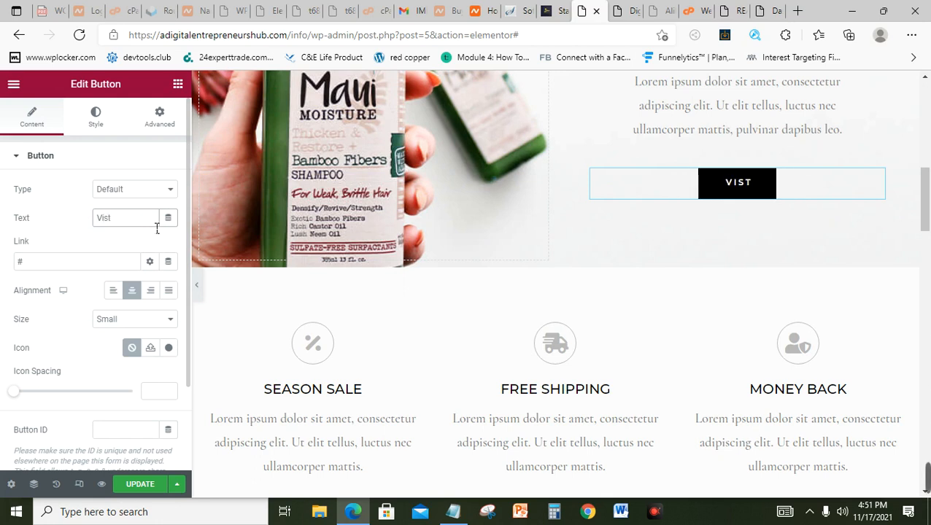
key("BackSpace")
type("it S")
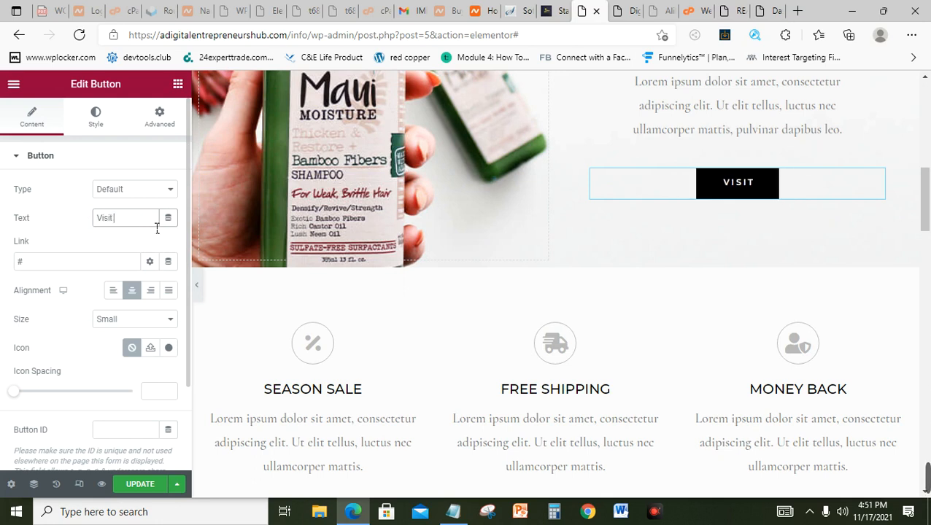
type("tore")
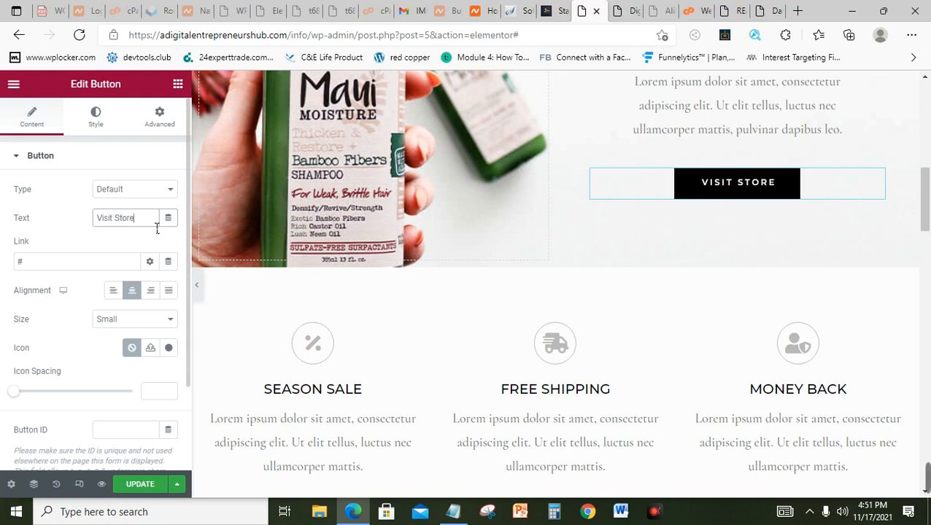
double_click(88, 260)
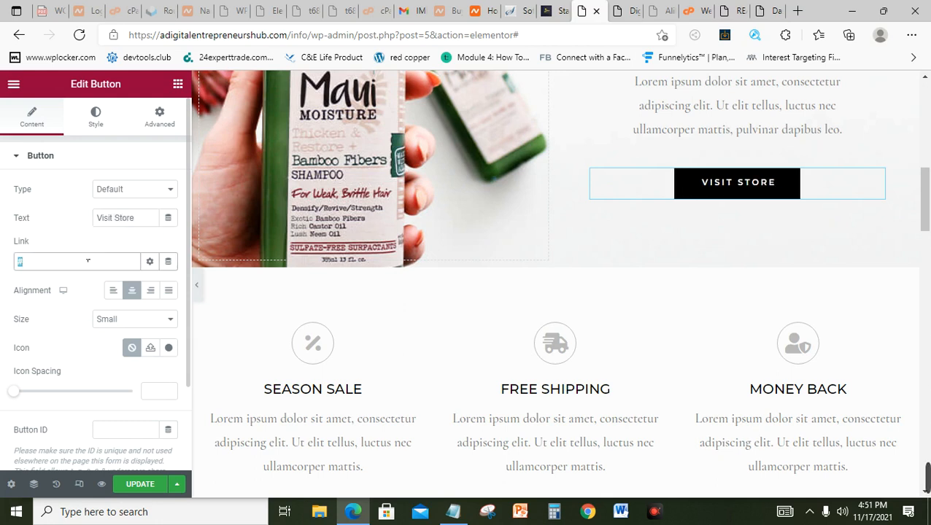
left_click(308, 37)
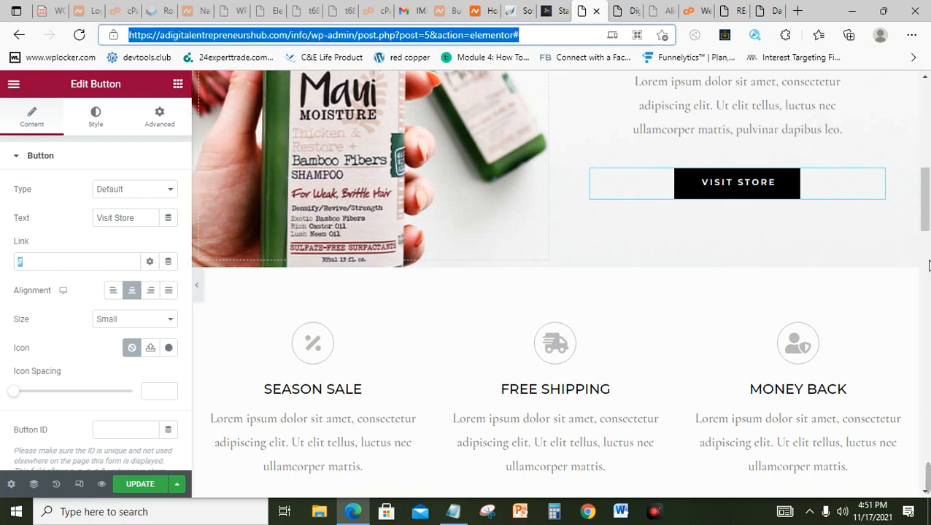
left_click_drag(929, 207, 930, 253)
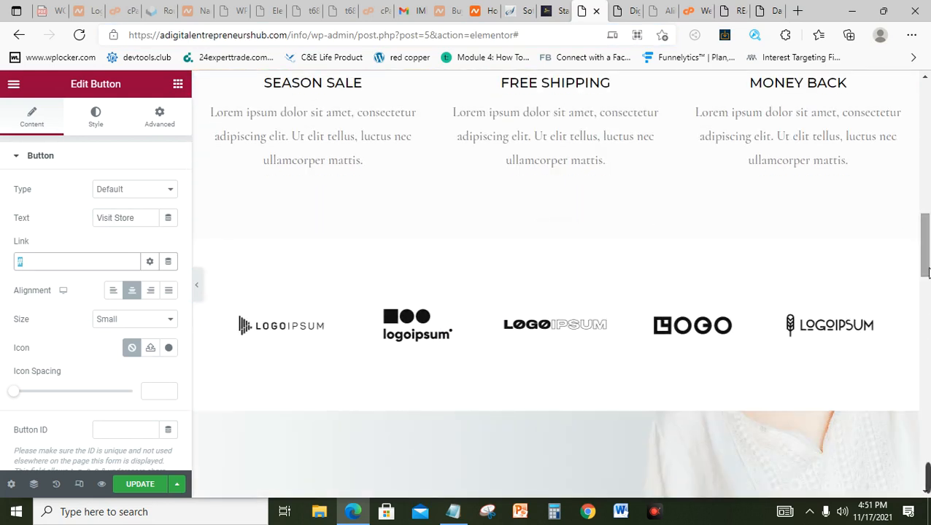
left_click_drag(929, 272, 929, 330)
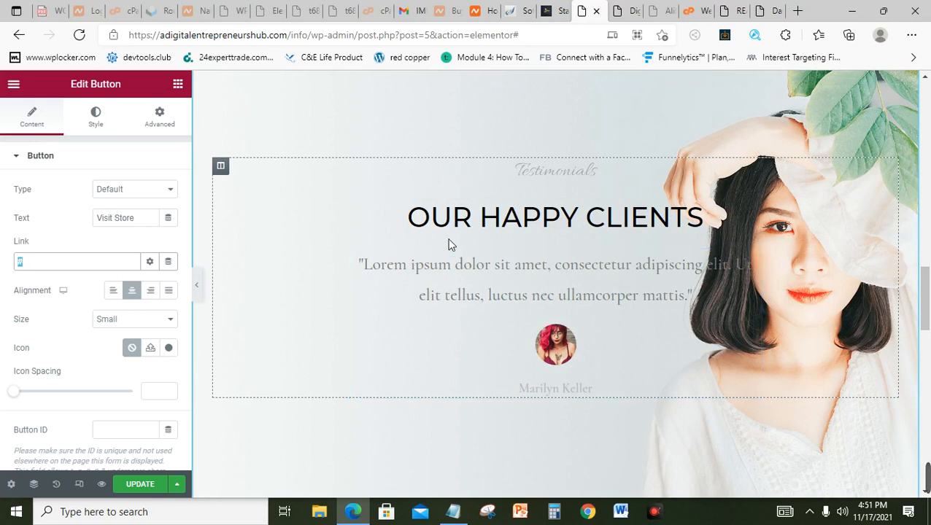
Step: Open the testimonial widget and select all of its quote text for review
left_click(602, 304)
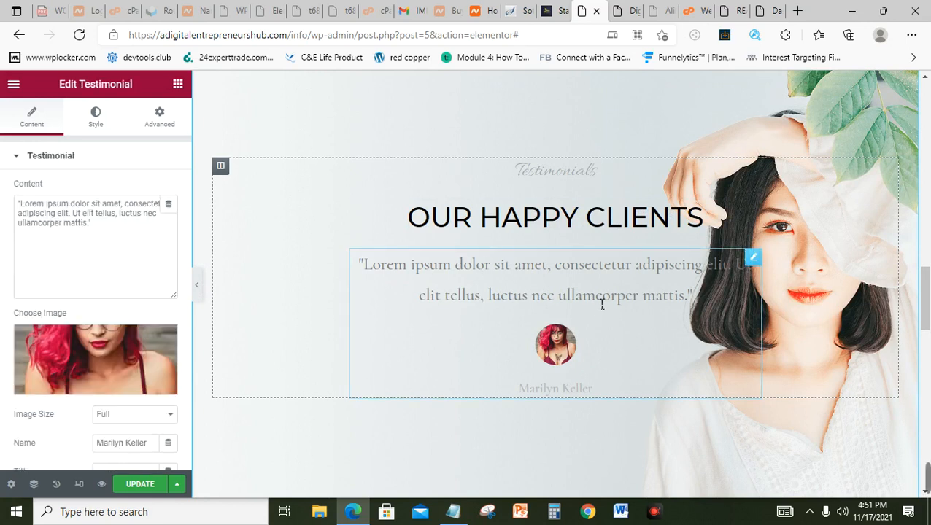
left_click(92, 222)
key("ctrl+a")
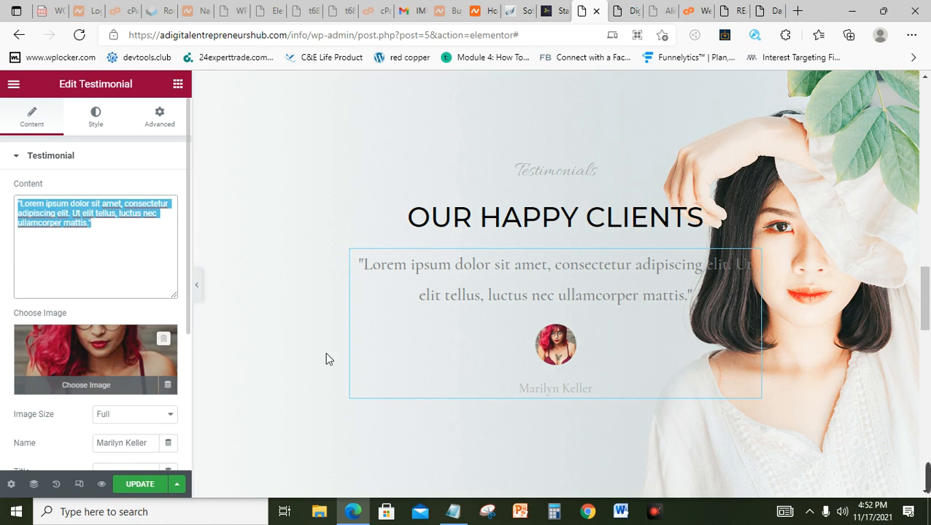
left_click_drag(928, 292, 928, 383)
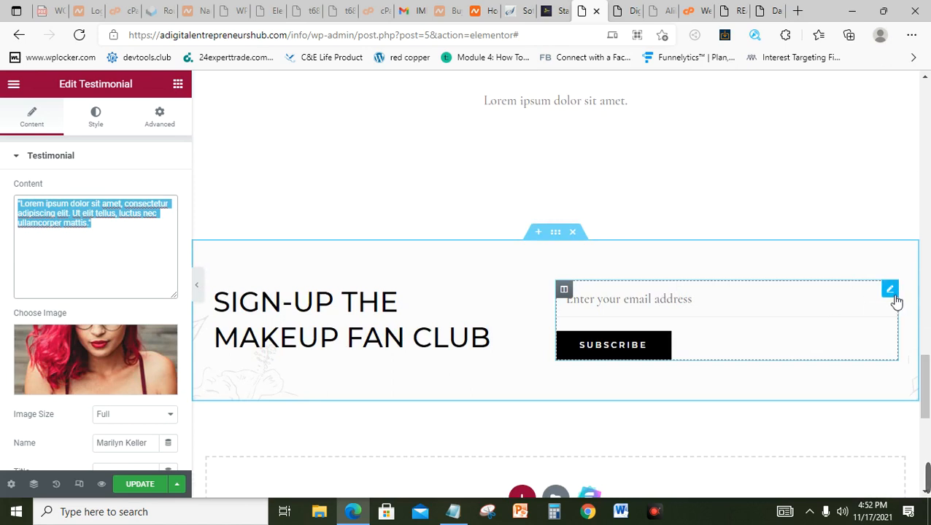
Step: Check the sign-up form's [wpforms id="452"] shortcode, then save the homepage with UPDATE
left_click(890, 289)
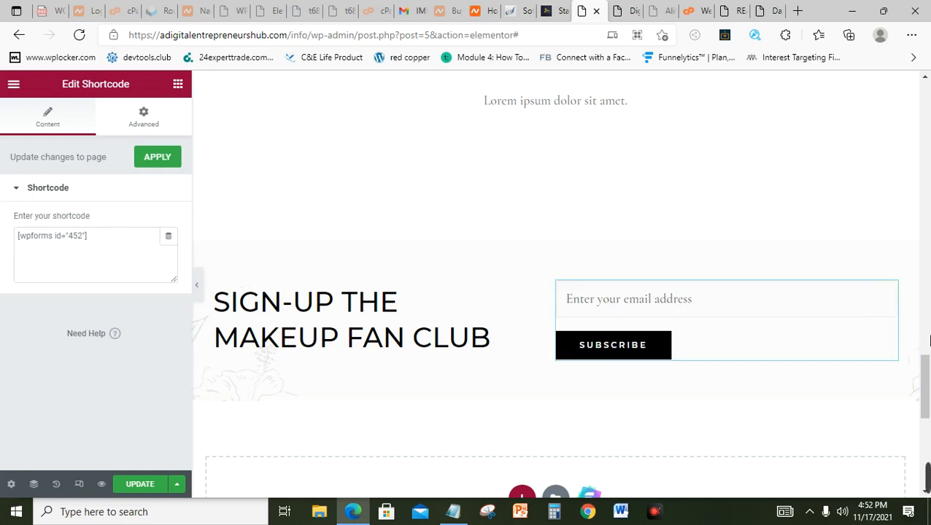
left_click_drag(928, 359, 928, 124)
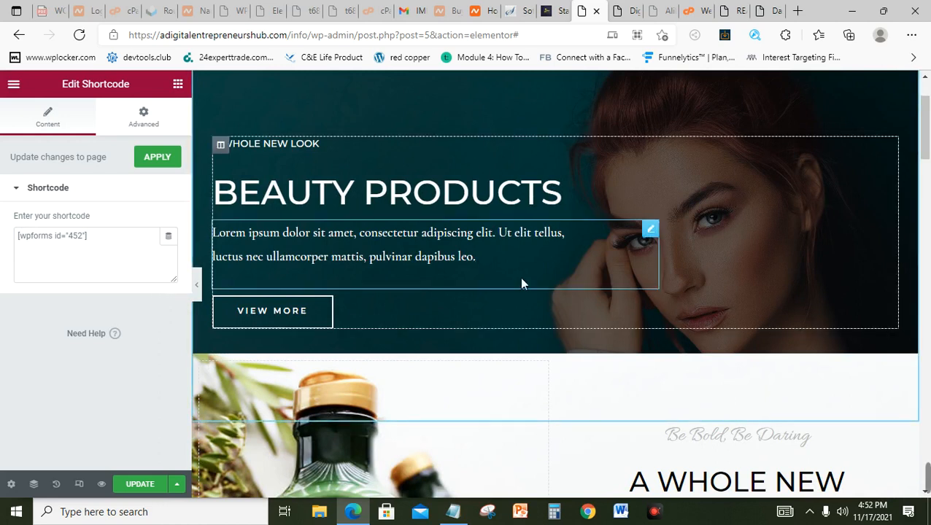
left_click(142, 485)
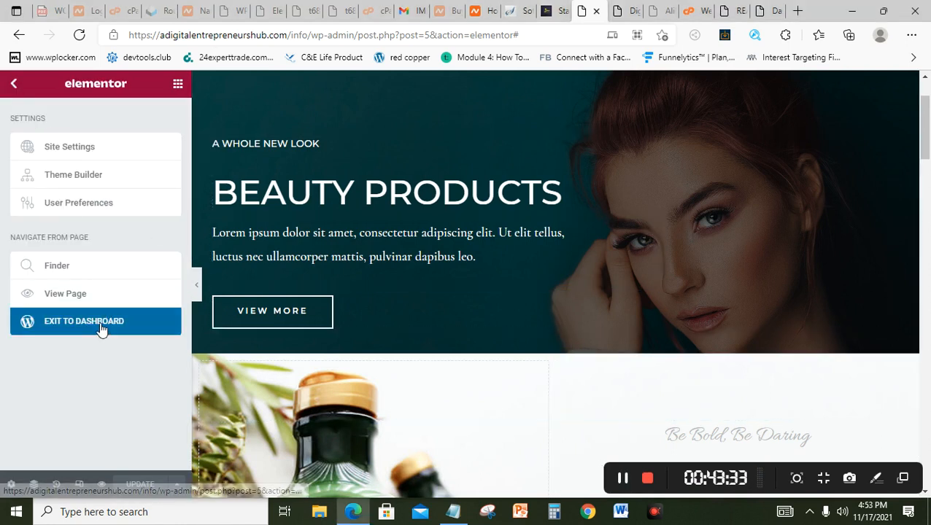
Step: Exit Elementor, reload the live Cosmetics homepage to check the changes, then go to the Dashboard
left_click(101, 329)
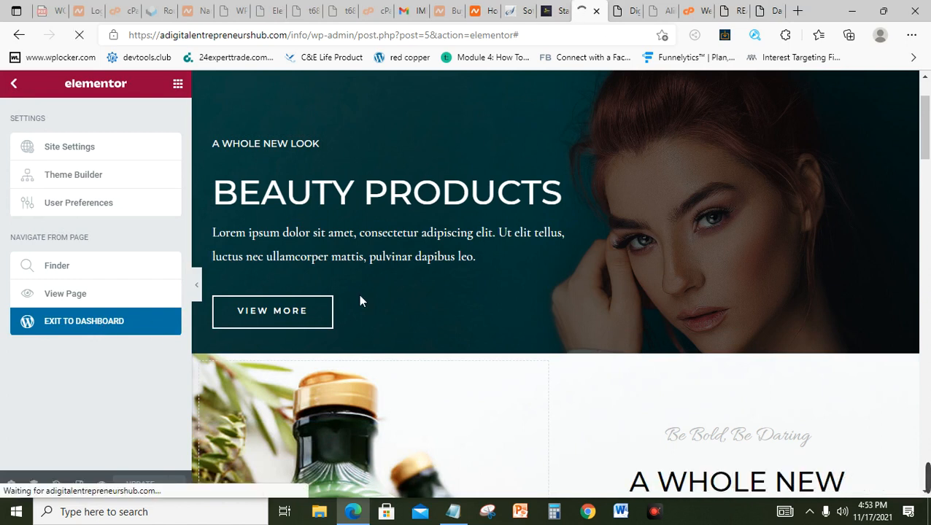
left_click(629, 8)
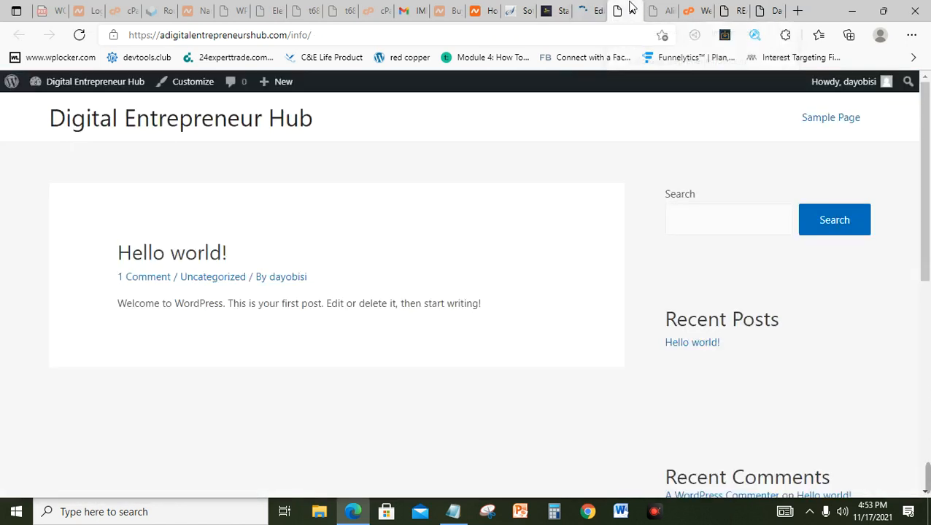
left_click(485, 37)
key("Return")
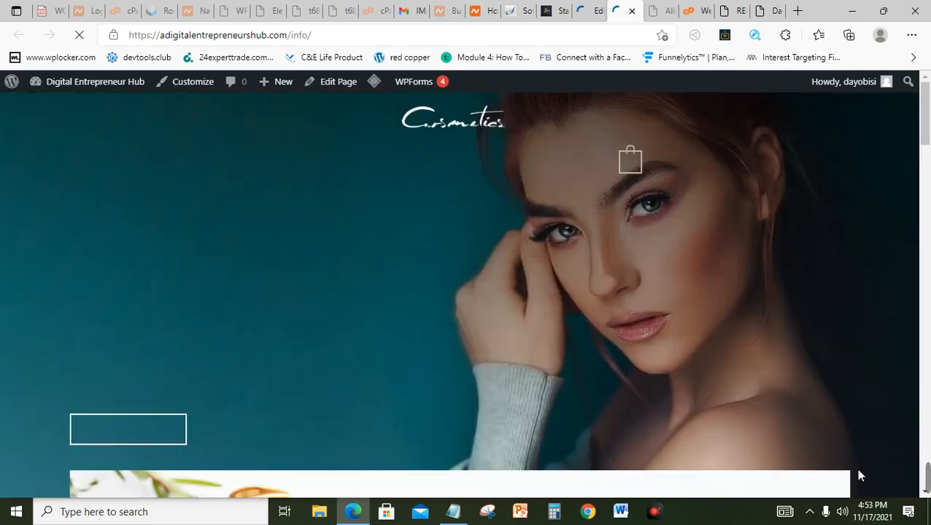
mouse_move(102, 93)
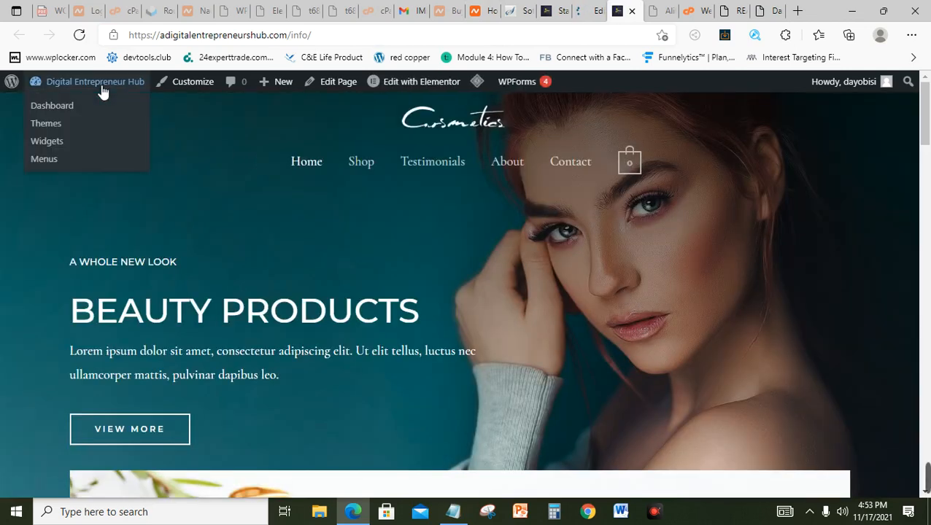
left_click(52, 109)
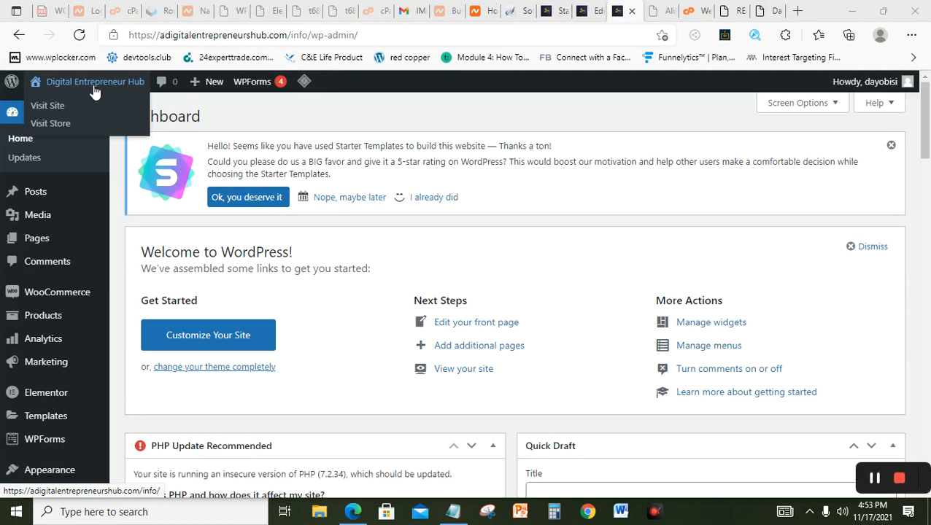
Step: Open the store's Shop page in a new browser tab
right_click(69, 127)
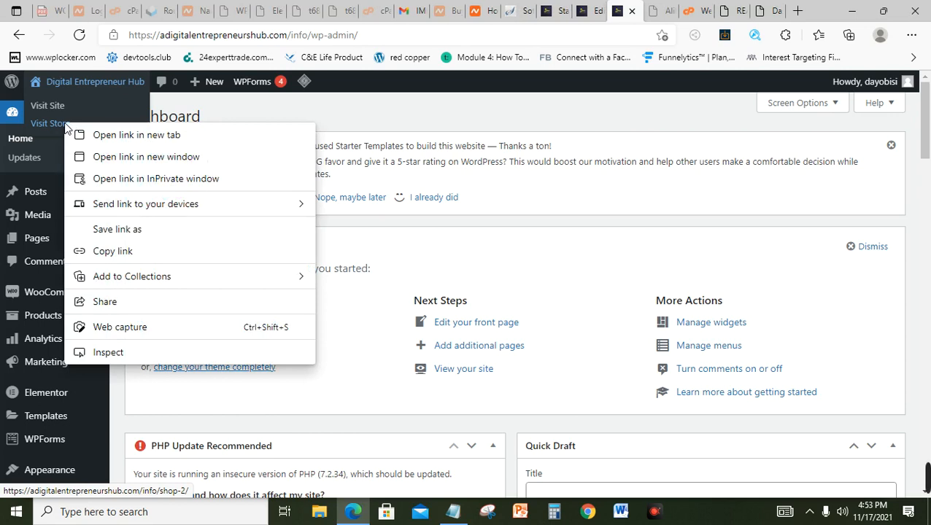
left_click(109, 136)
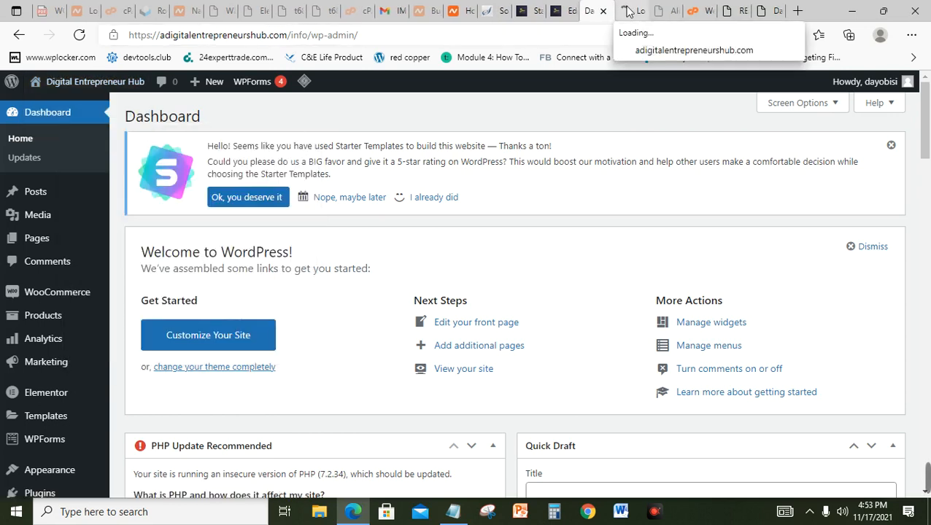
left_click(627, 12)
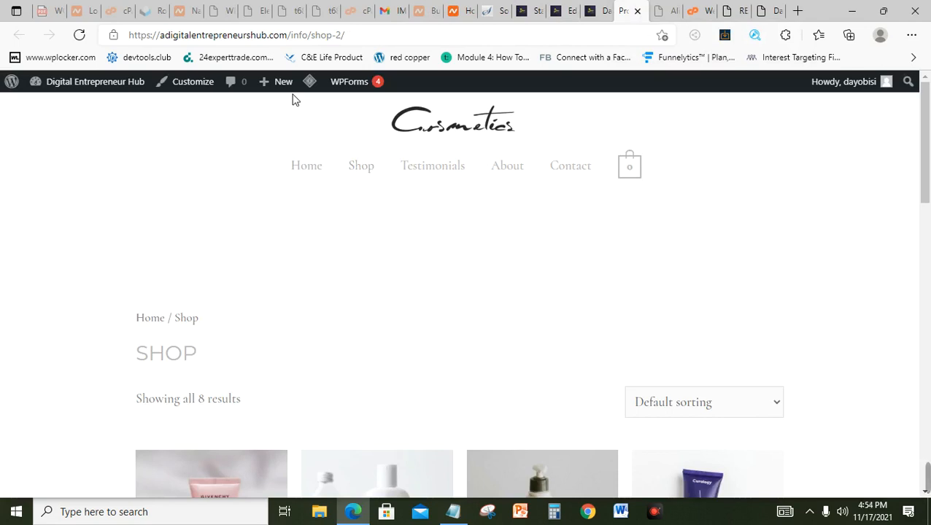
Step: Scroll through the 8 listed products, including Coco Body Oil at $60.00, then return to the Dashboard
left_click_drag(928, 141, 926, 222)
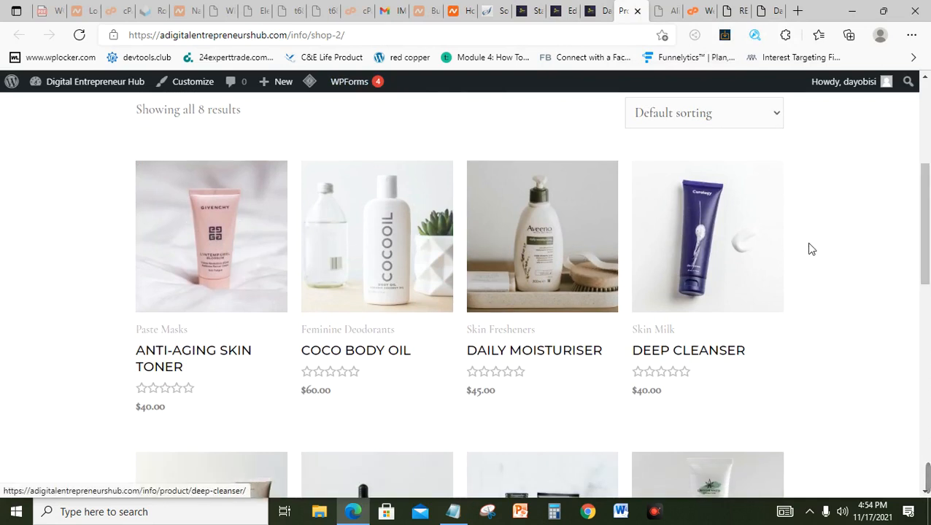
mouse_move(929, 239)
left_mouse_down()
mouse_move(928, 335)
mouse_move(928, 234)
left_mouse_up()
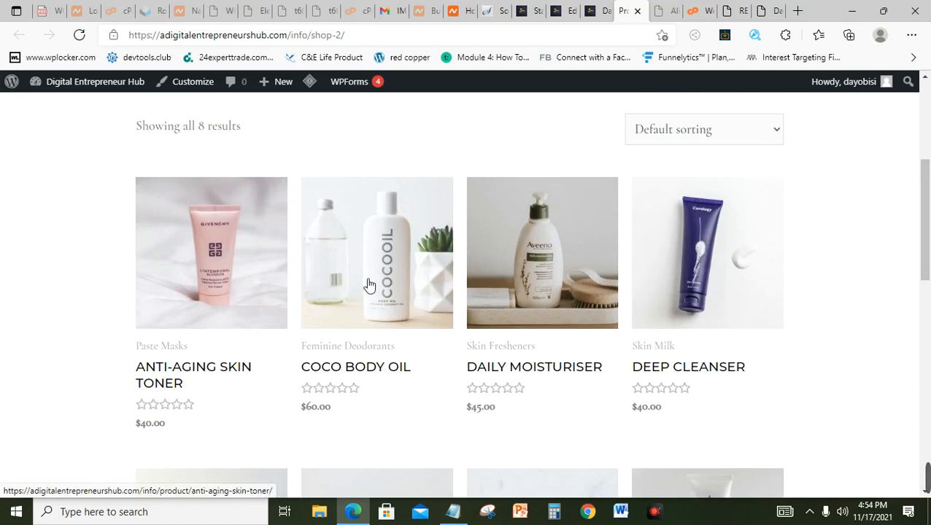
left_click_drag(928, 212, 928, 120)
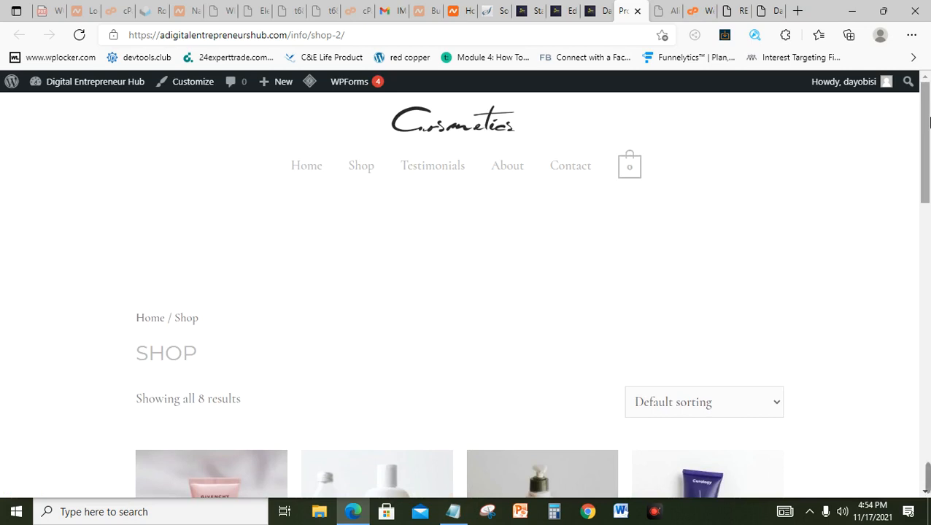
left_click(601, 10)
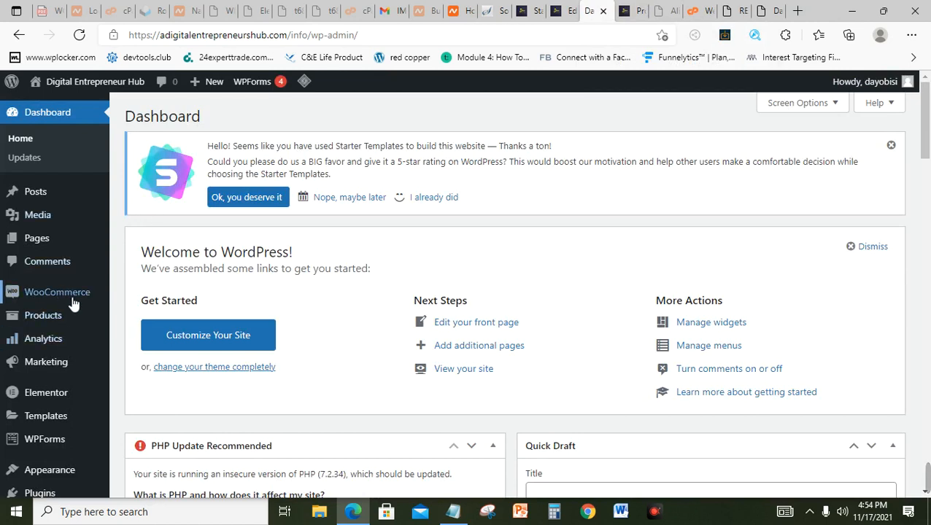
Step: Go to WooCommerce Settings' General tab and find the empty Store Address fields
mouse_move(74, 300)
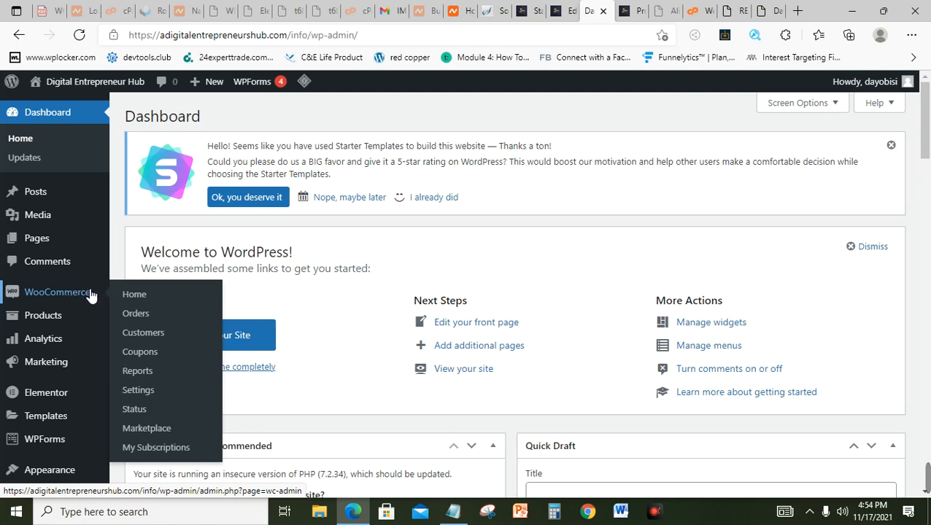
left_click(150, 397)
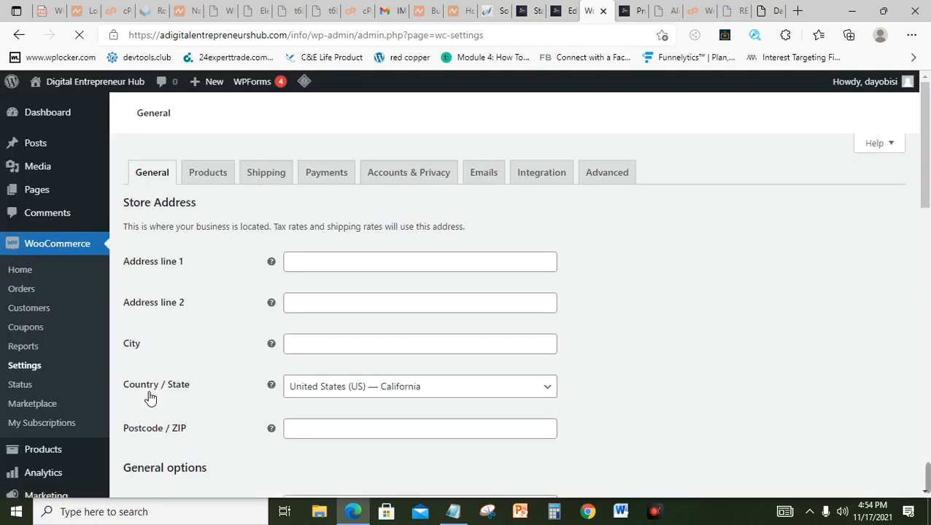
left_click(348, 267)
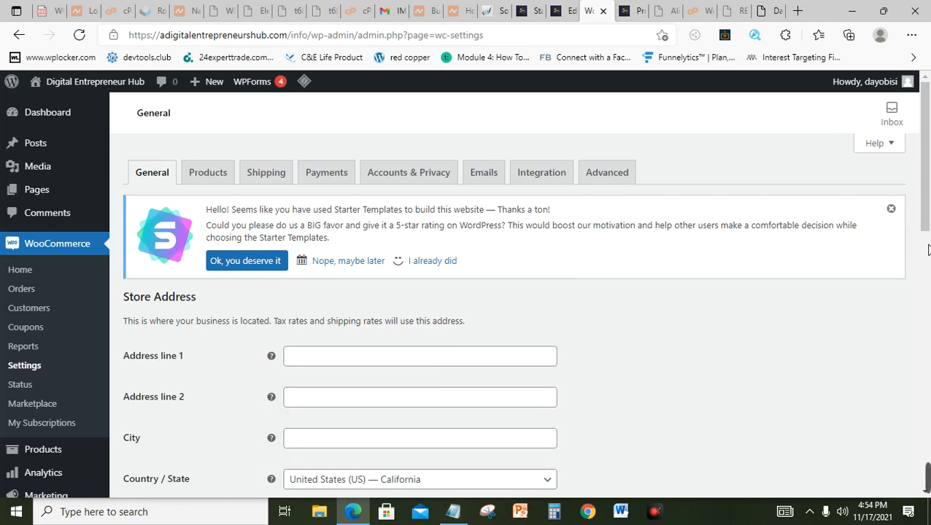
scroll(928, 250, "down", 4)
scroll(928, 219, "up", 1)
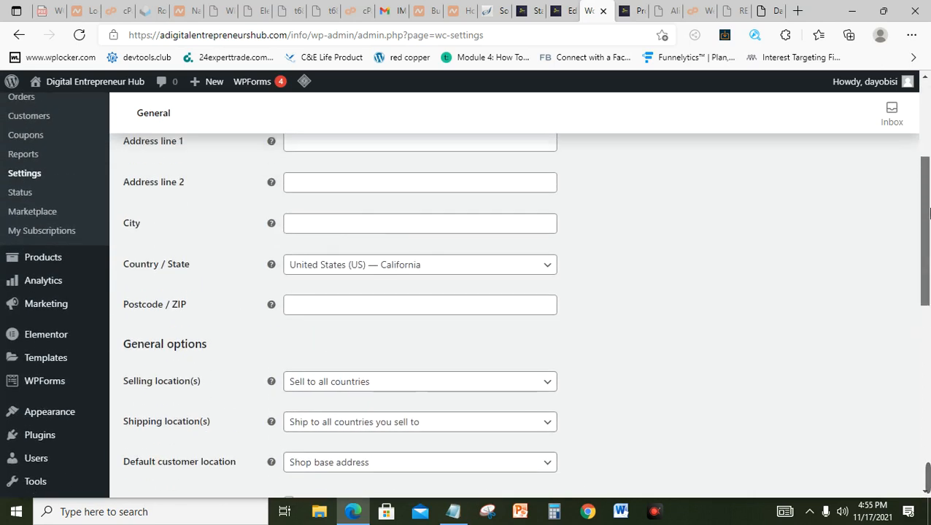
scroll(928, 212, "up", 1)
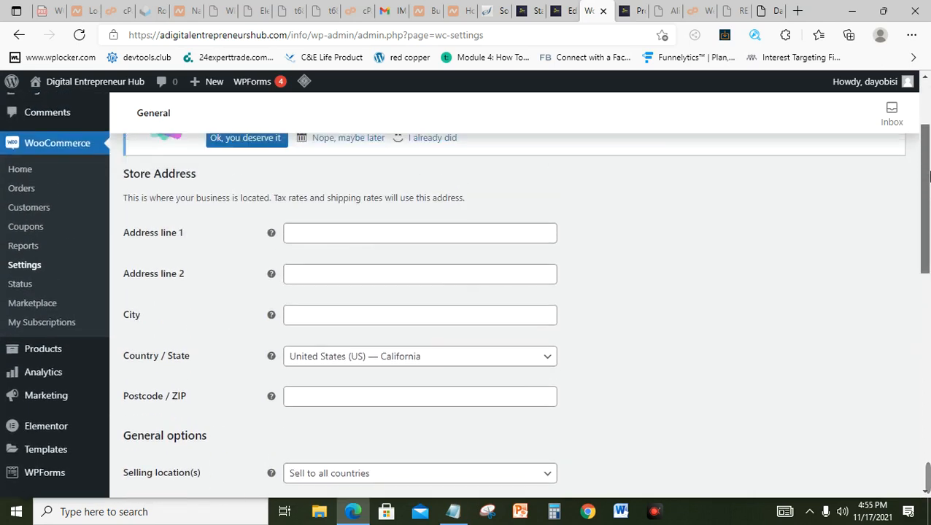
Step: Autofill the street address from a saved address and set Country / State to Nigeria — Lagos
left_click(316, 238)
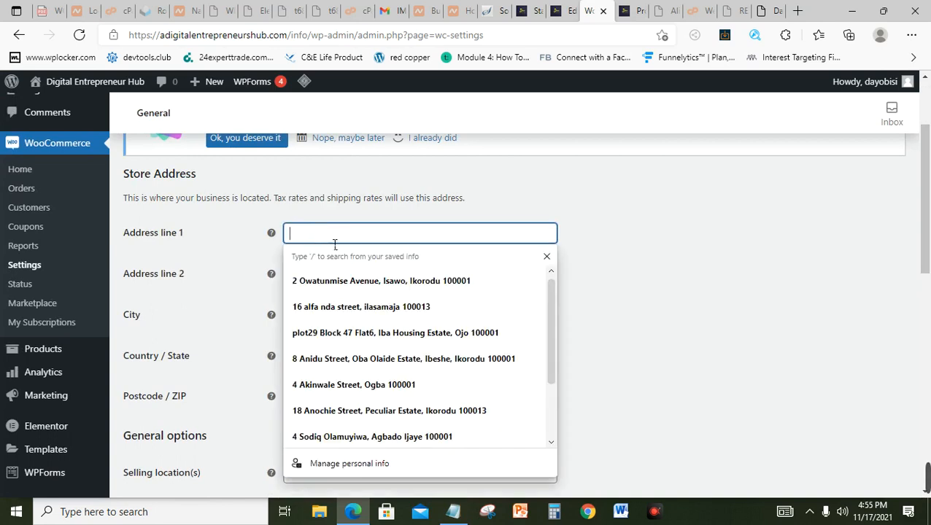
left_click(409, 286)
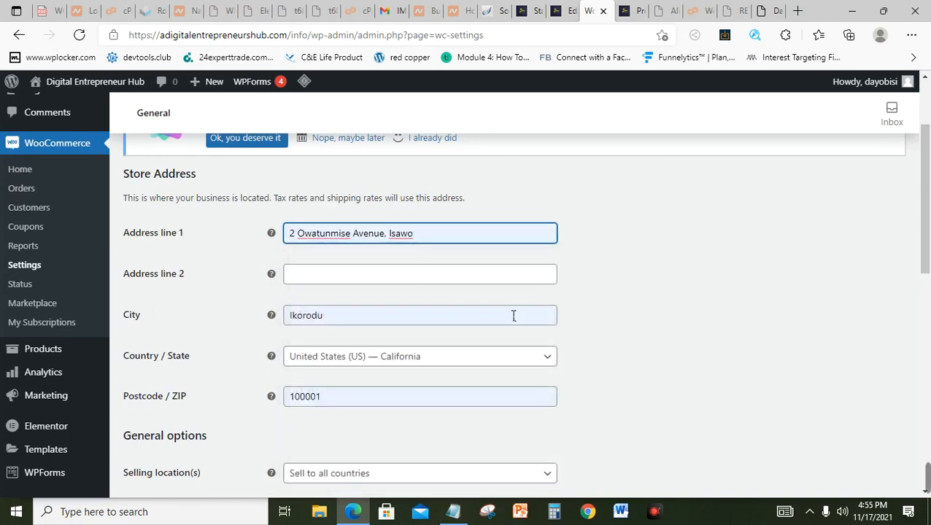
left_click(408, 366)
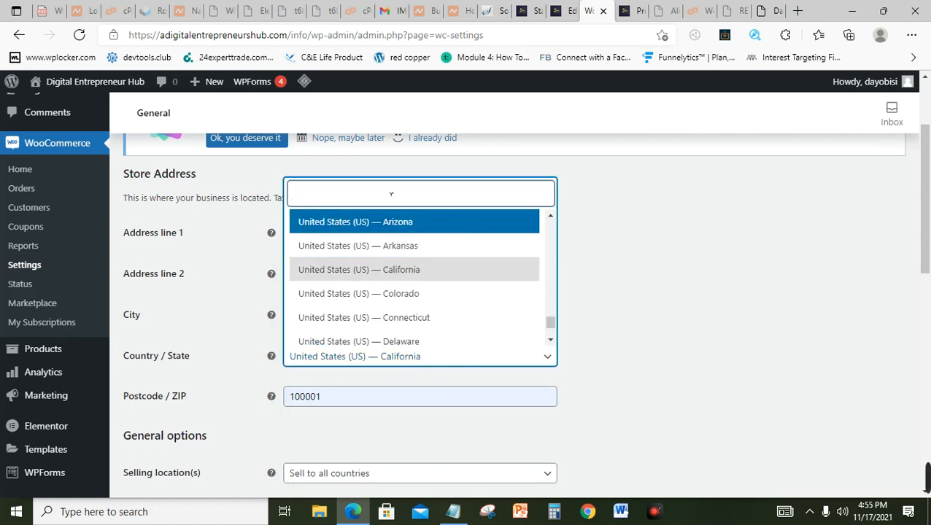
type("Nigeria")
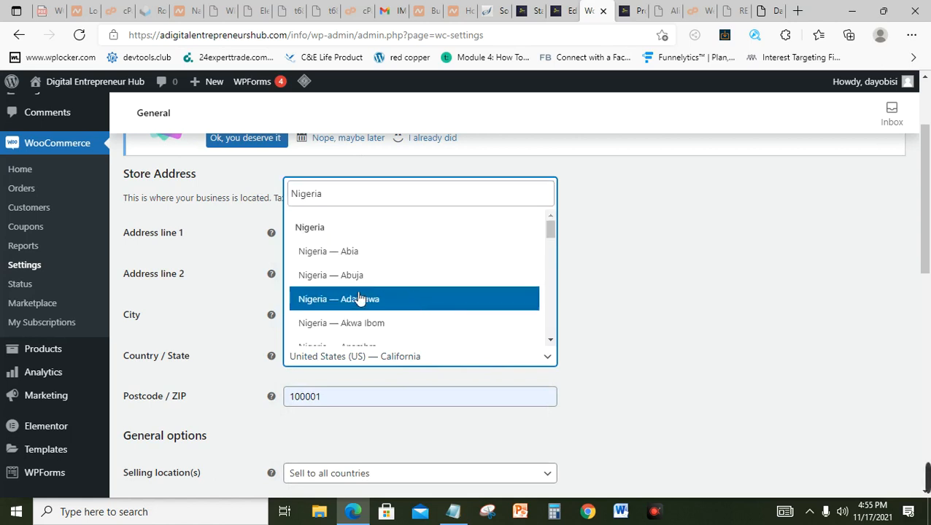
scroll(359, 299, "down", 3)
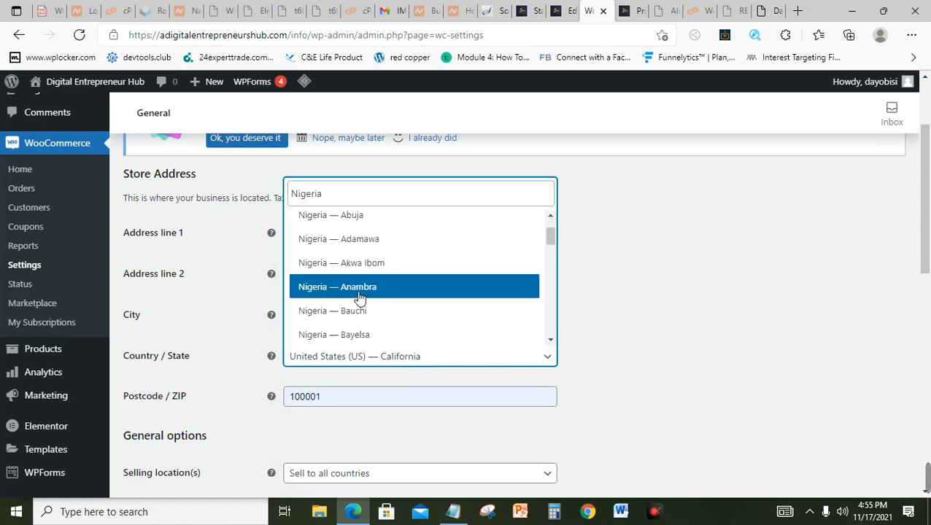
scroll(359, 300, "down", 5)
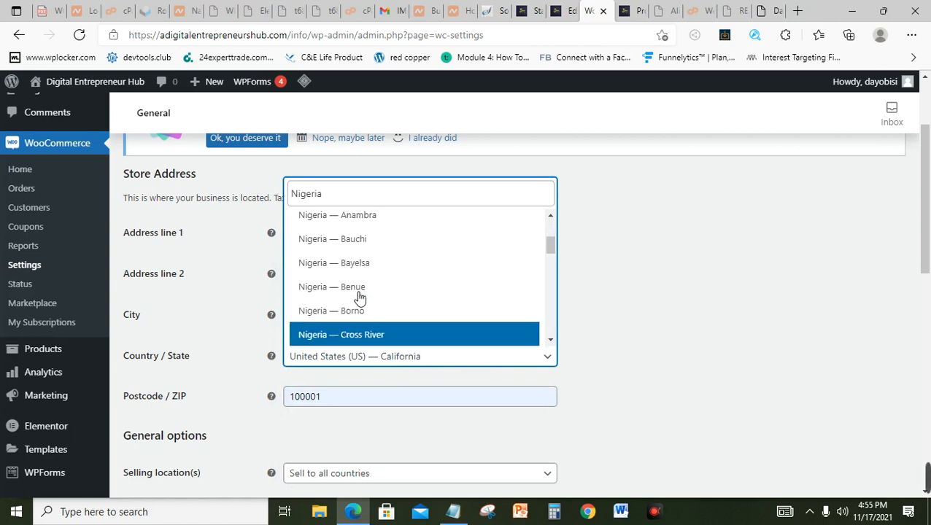
scroll(359, 300, "down", 10)
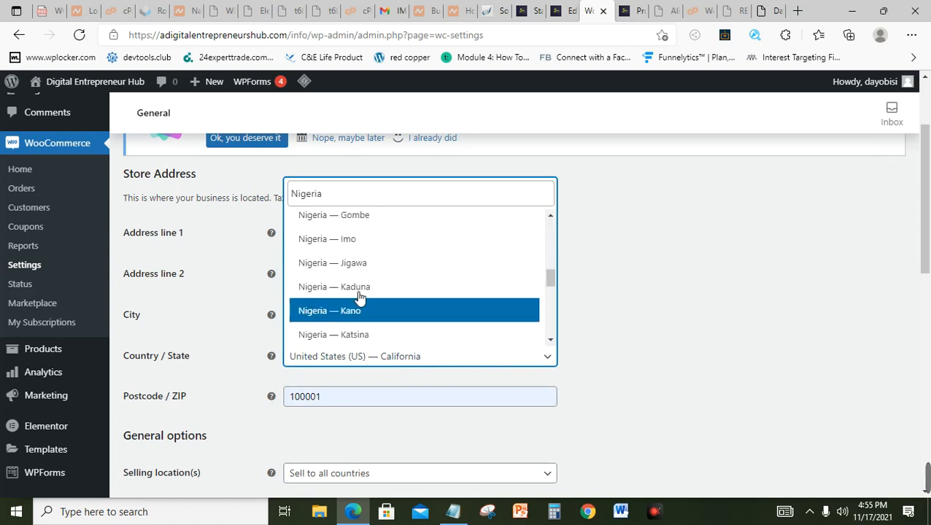
key("Down")
key("Down")
key("Down")
key("Down")
key("Down")
key("Down")
key("Down")
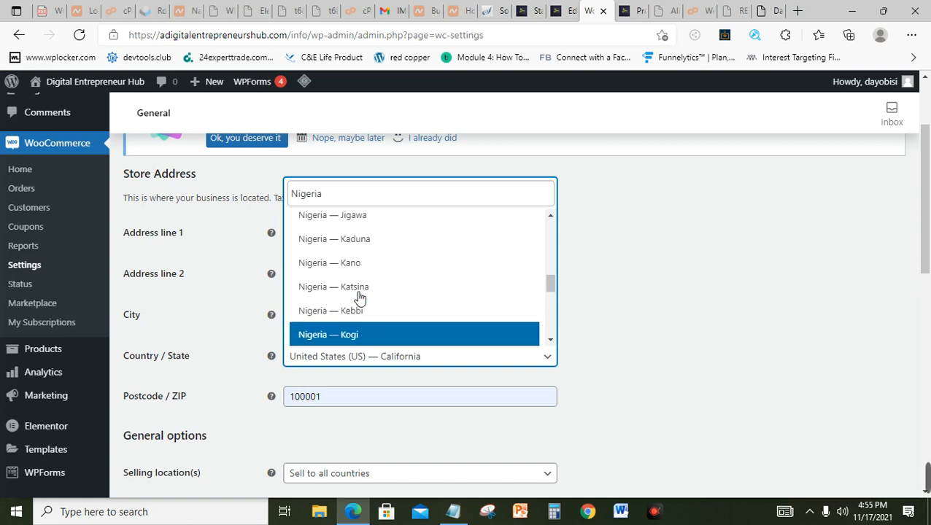
key("Down")
key("Down")
key("Down")
key("Down")
key("Down")
key("Down")
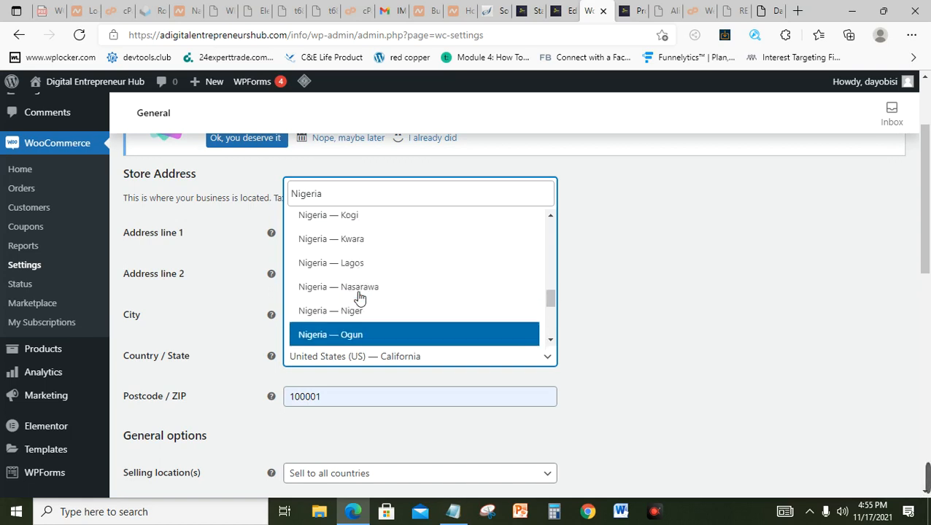
left_click(346, 269)
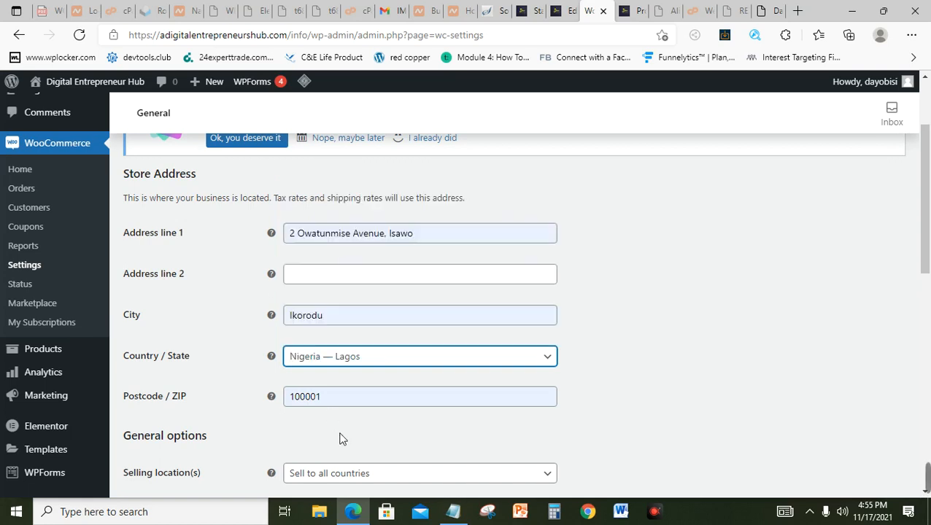
Step: Fill the store postcode from the first saved address suggestion
left_click(393, 396)
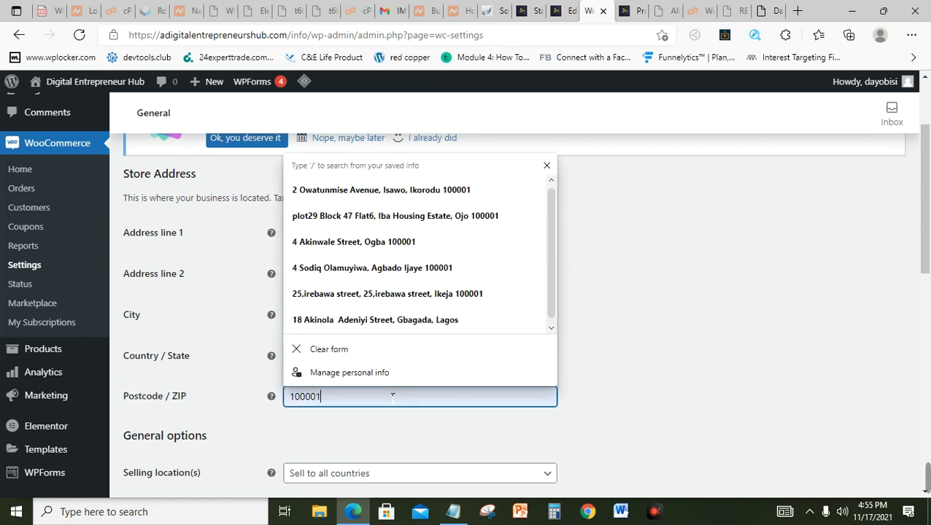
key("Down")
key("Return")
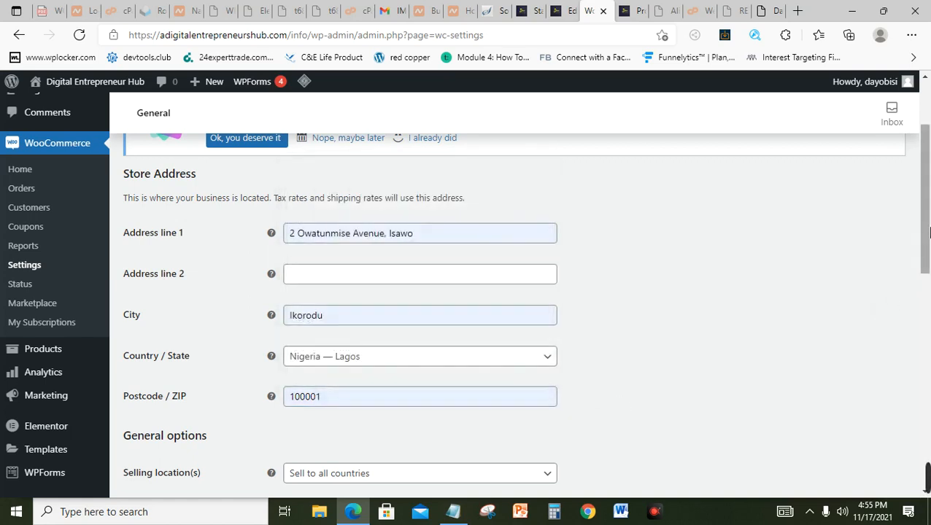
left_click_drag(928, 232, 928, 263)
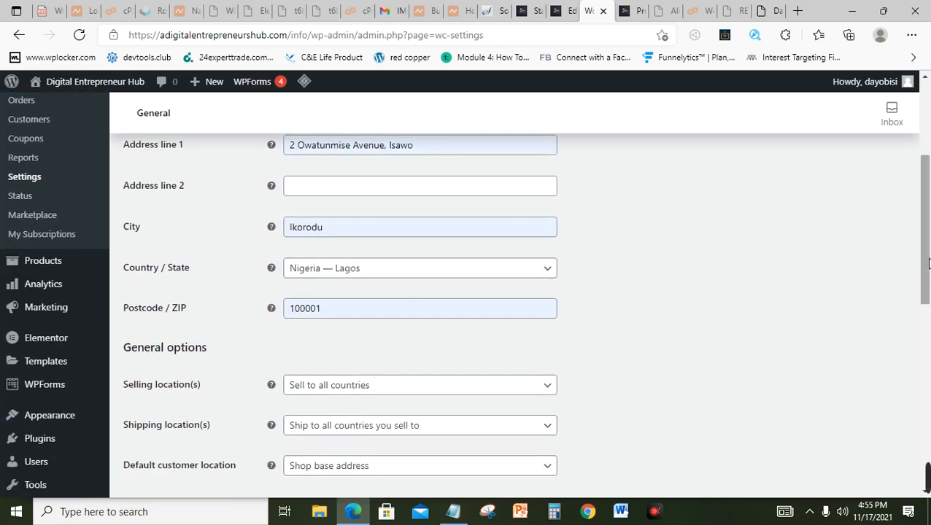
left_click_drag(928, 263, 928, 301)
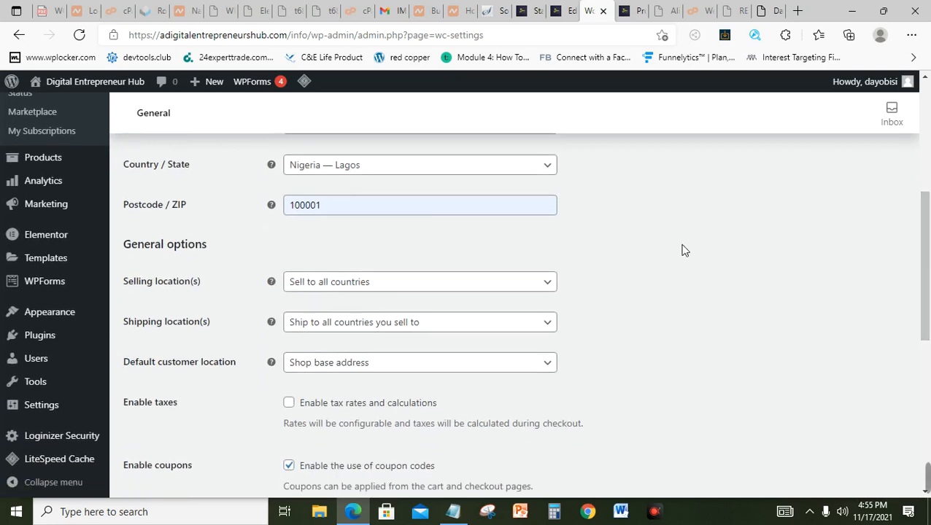
Step: Keep selling to all countries and set Shipping location(s) to 'Disable shipping & shipping calculations'
left_click(378, 290)
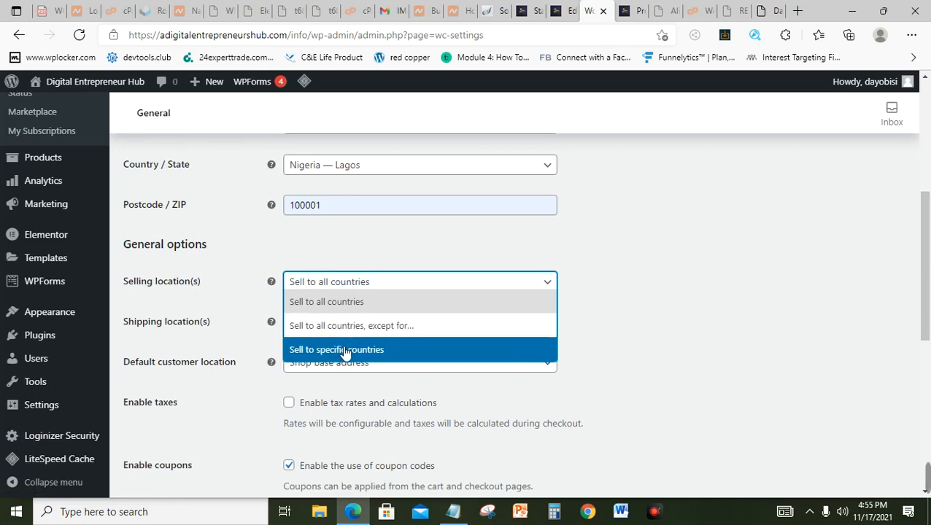
left_click(672, 248)
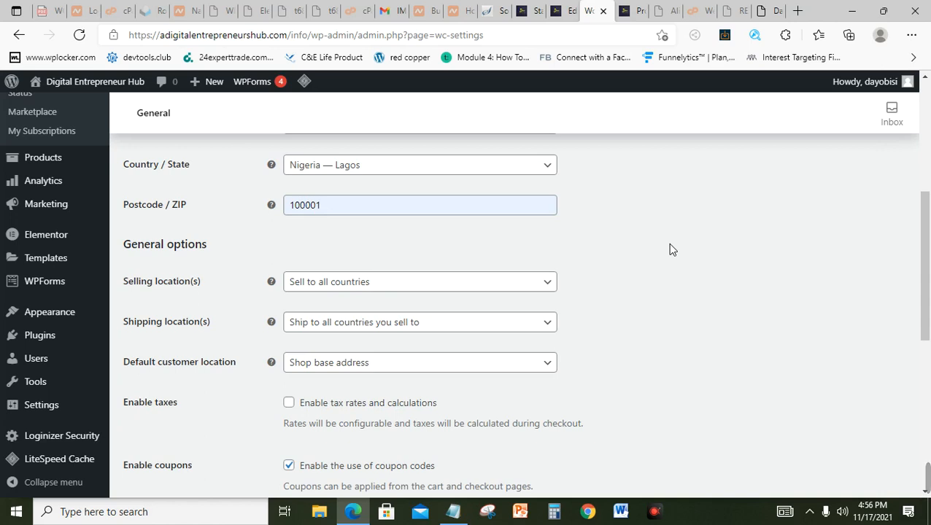
left_click(388, 329)
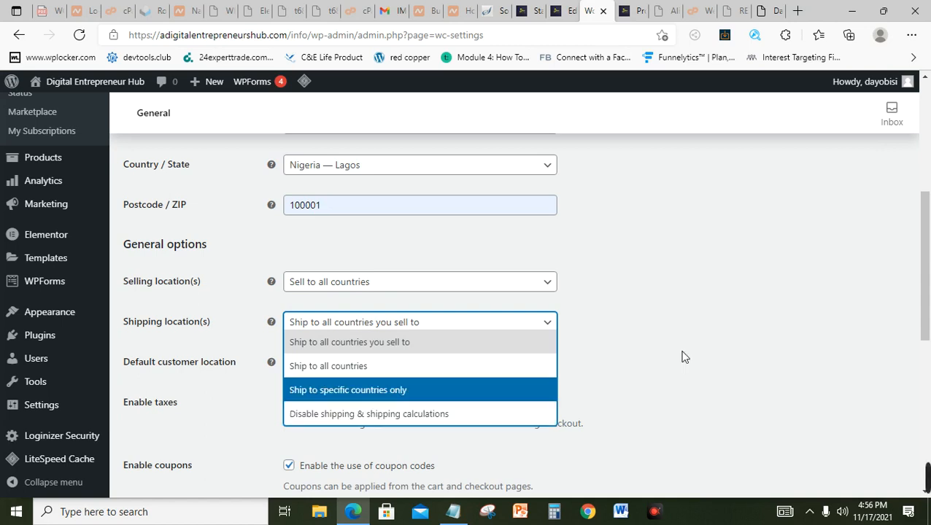
left_click(439, 417)
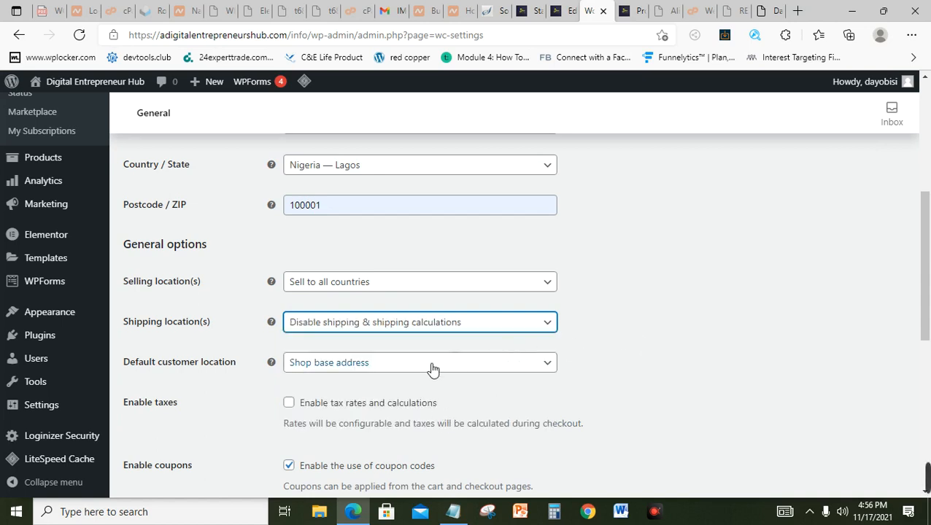
scroll(925, 294, "down", 2)
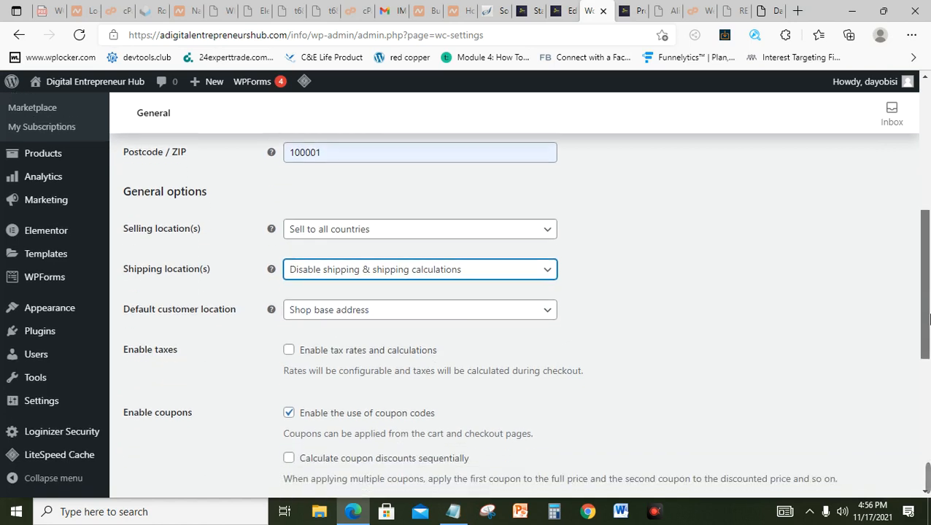
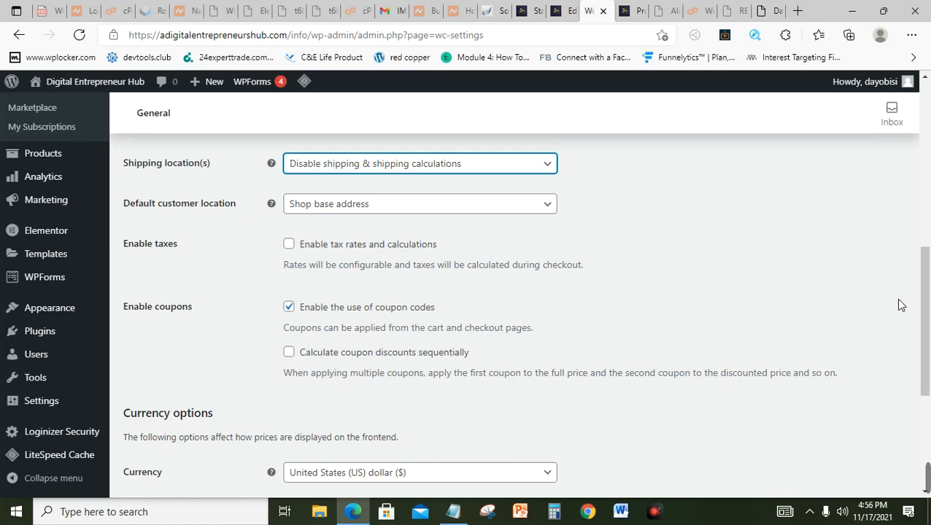
Step: Search 'Nai' in the currency list, choose Nigerian naira (₦), and save the general settings
left_click_drag(925, 326, 928, 375)
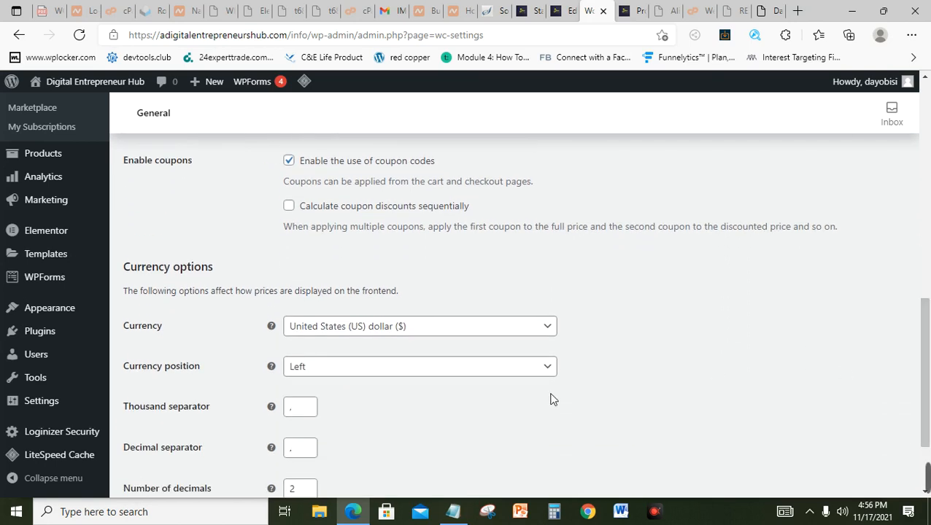
left_click(532, 328)
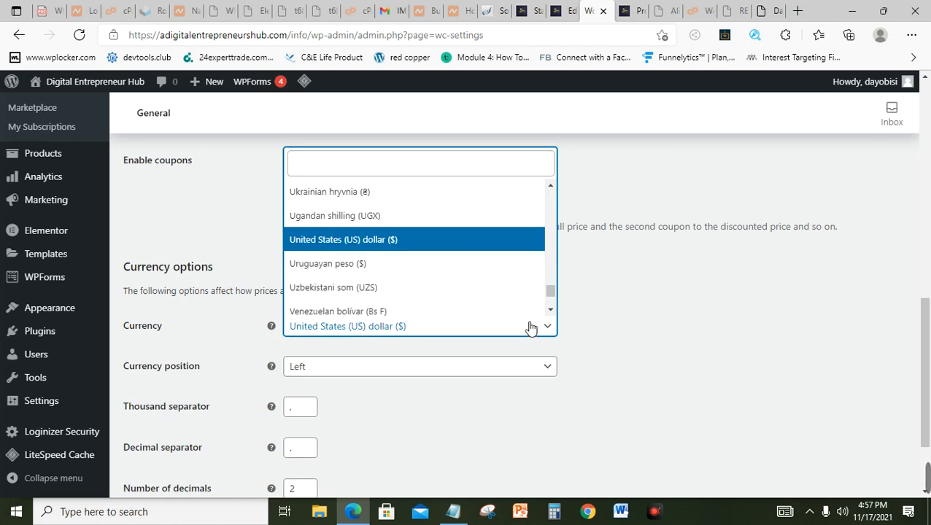
left_click(325, 161)
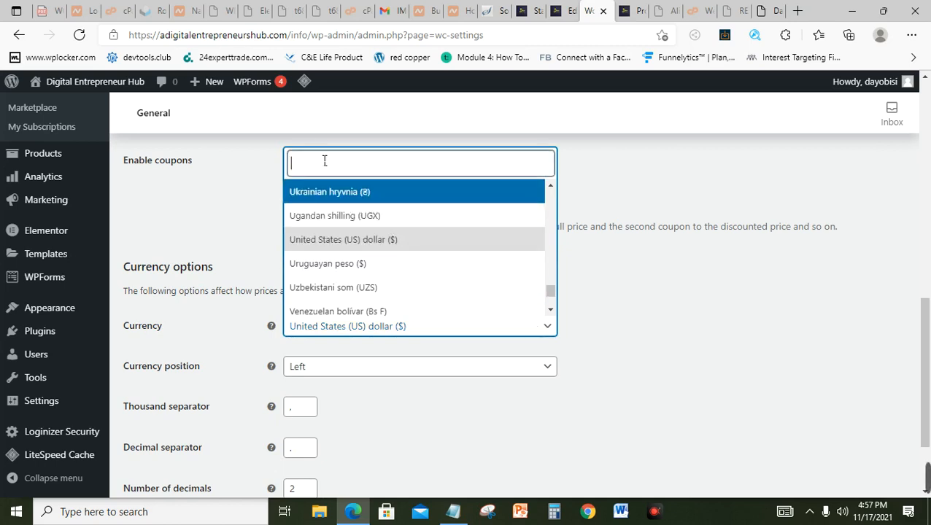
type("Nai")
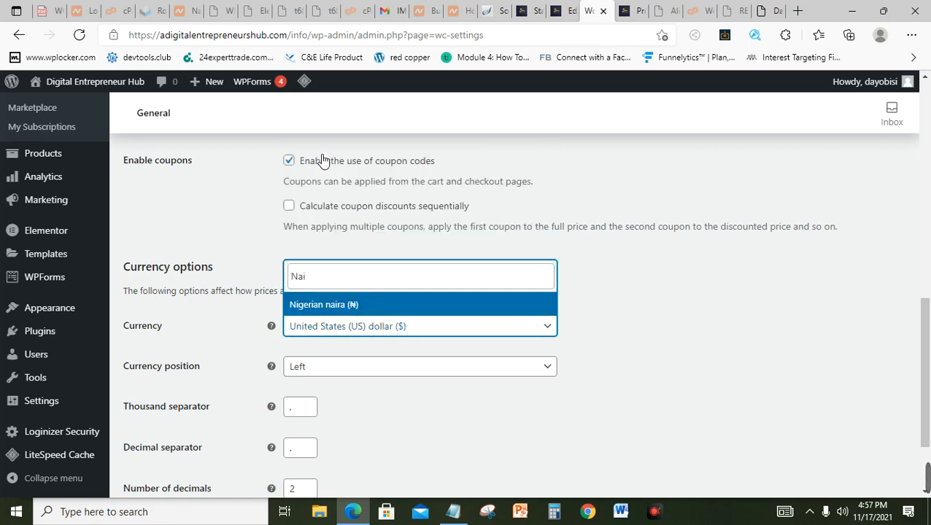
left_click(337, 306)
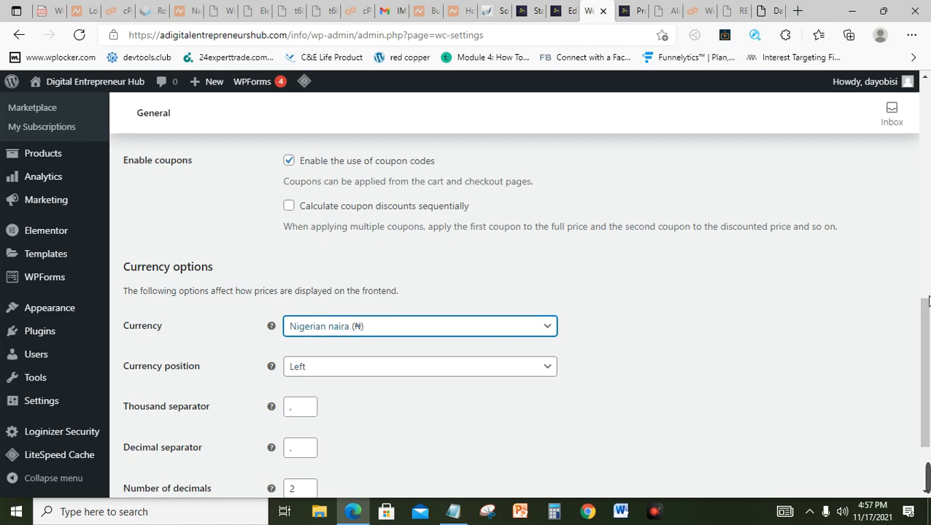
scroll(930, 312, "down", 3)
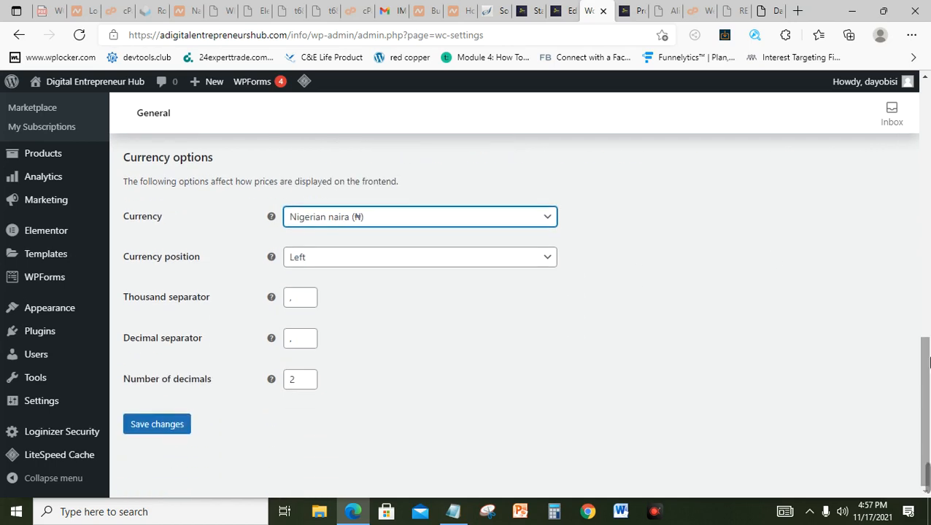
left_click(157, 425)
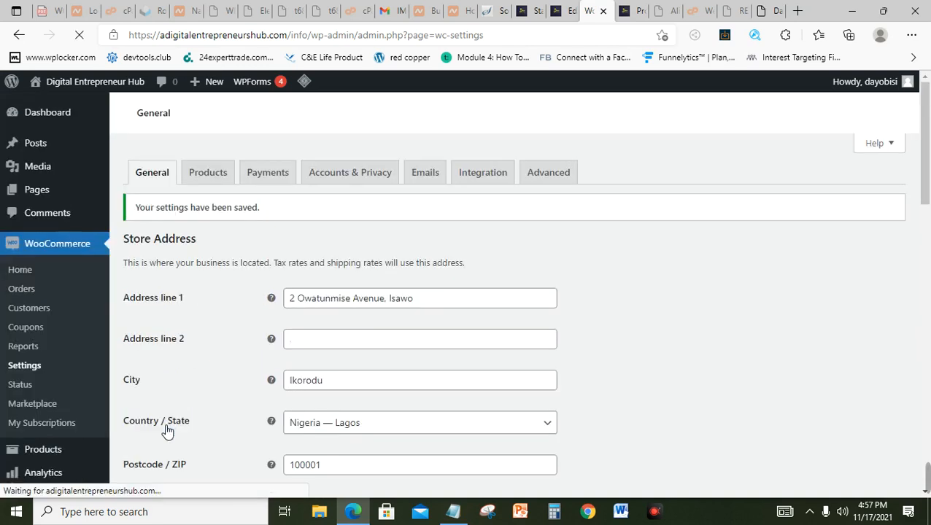
Step: Open the Products settings and review the shop page choice, leaving Shop unchanged
left_click(217, 179)
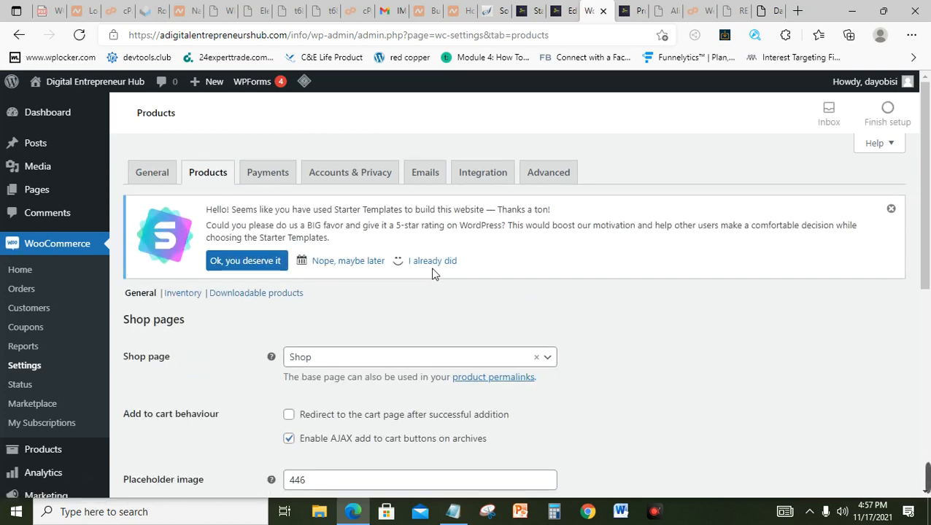
scroll(928, 294, "down", 1)
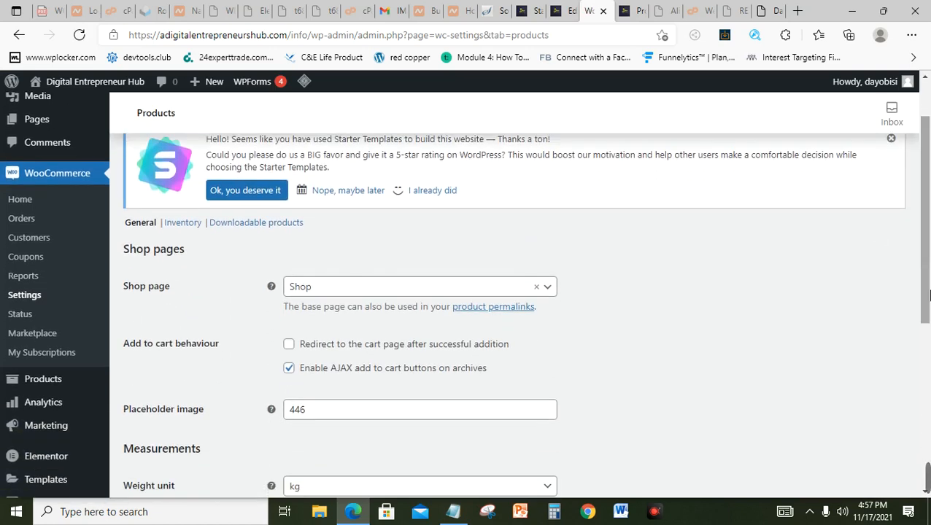
left_click(526, 295)
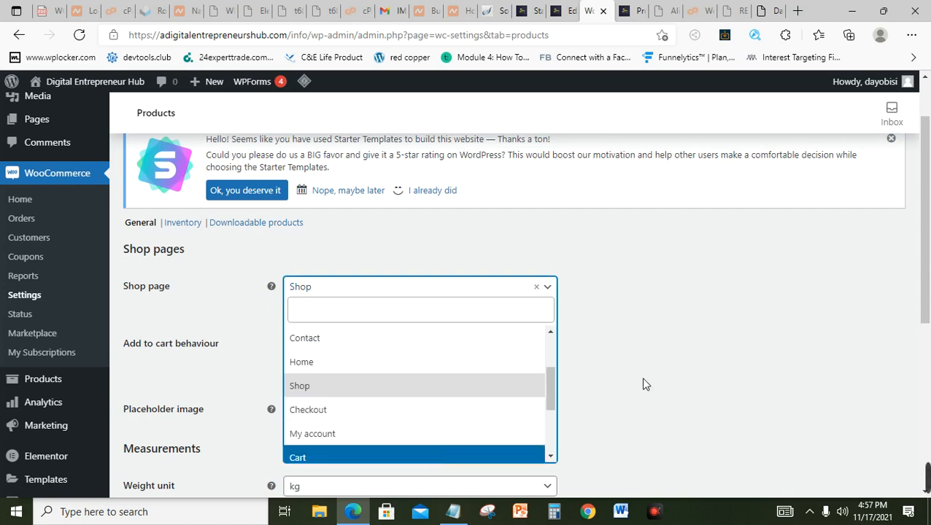
left_click(654, 345)
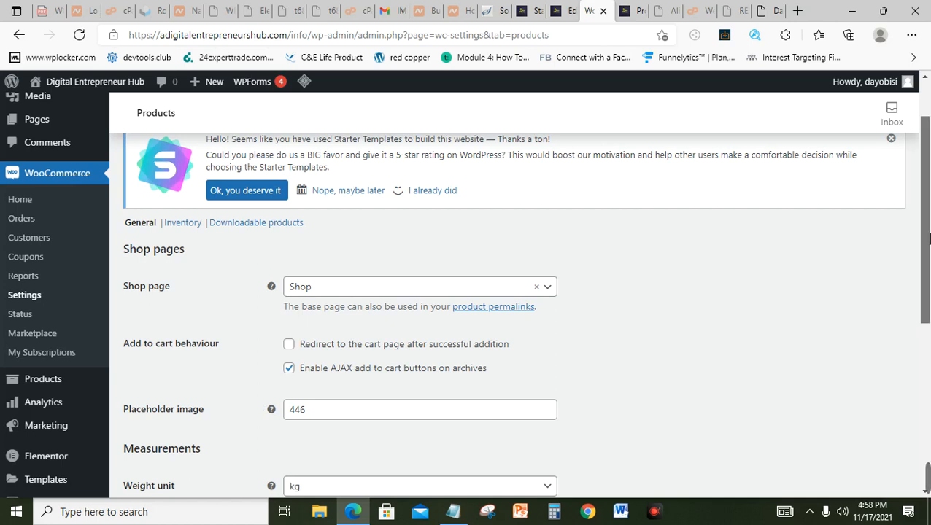
scroll(928, 264, "down", 1)
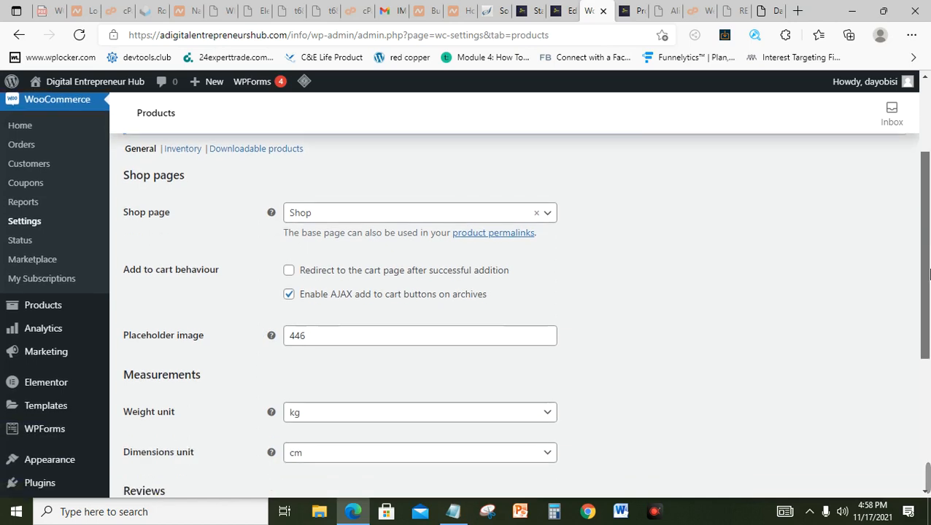
Step: Change the placeholder image value from 446 to 500 and save the product settings
left_click(318, 342)
key("BackSpace")
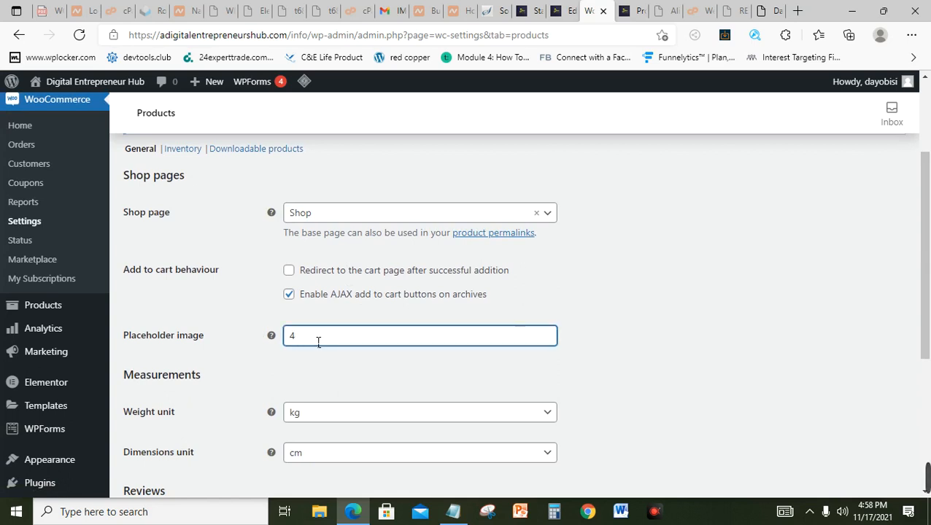
key("BackSpace")
type("500")
left_click(512, 361)
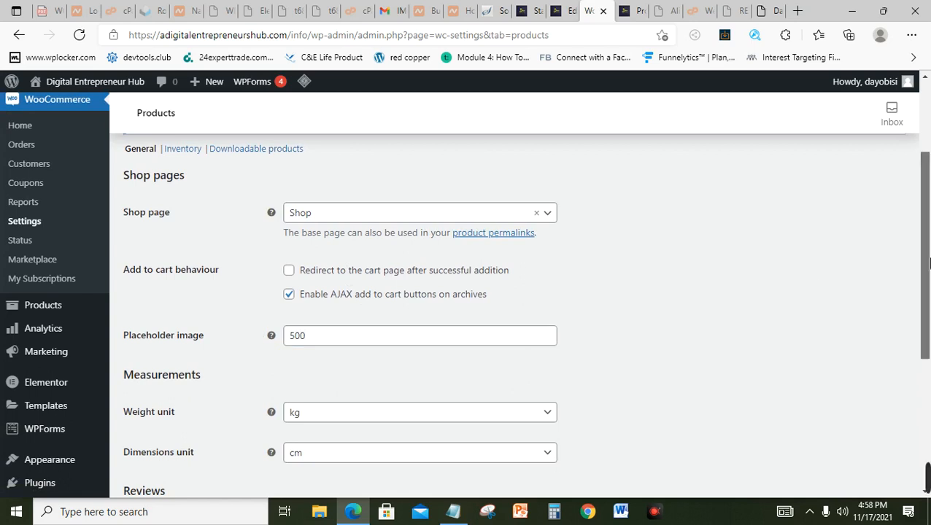
scroll(927, 262, "down", 1)
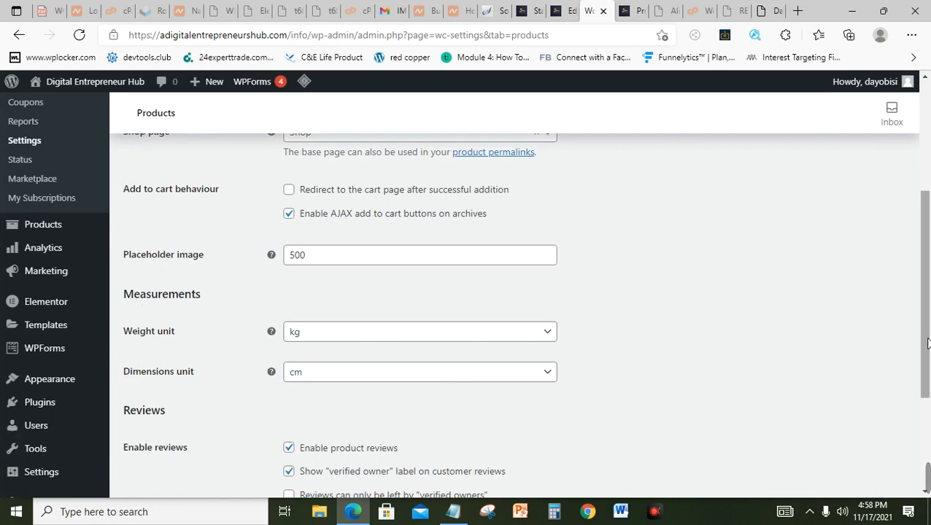
left_click_drag(928, 344, 928, 425)
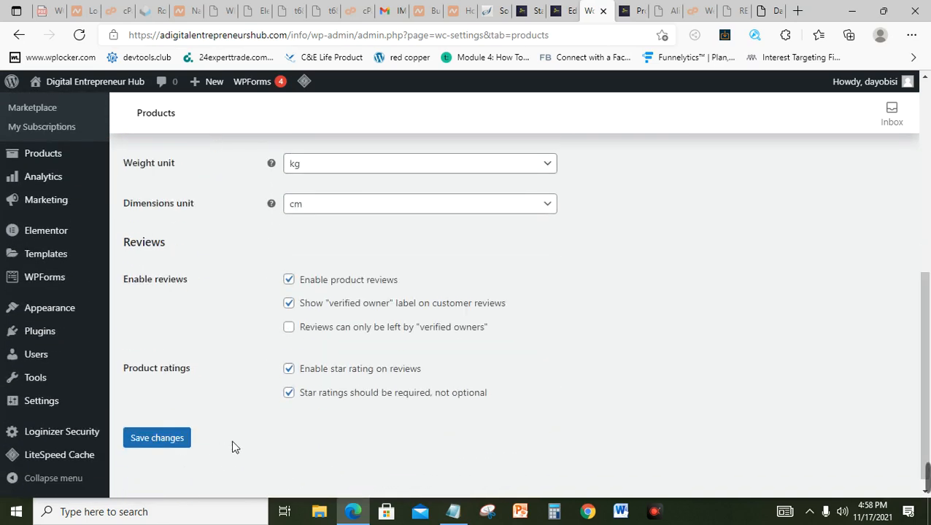
left_click(161, 444)
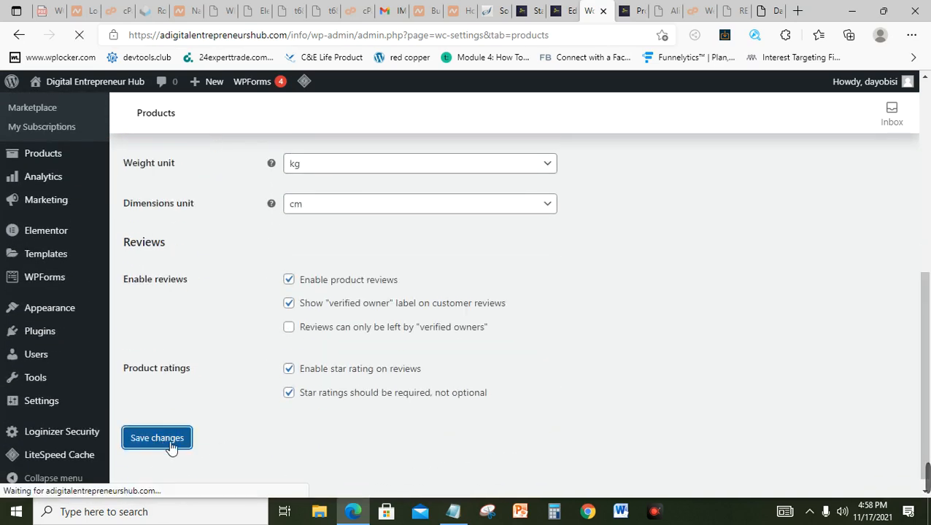
left_click_drag(926, 321, 930, 132)
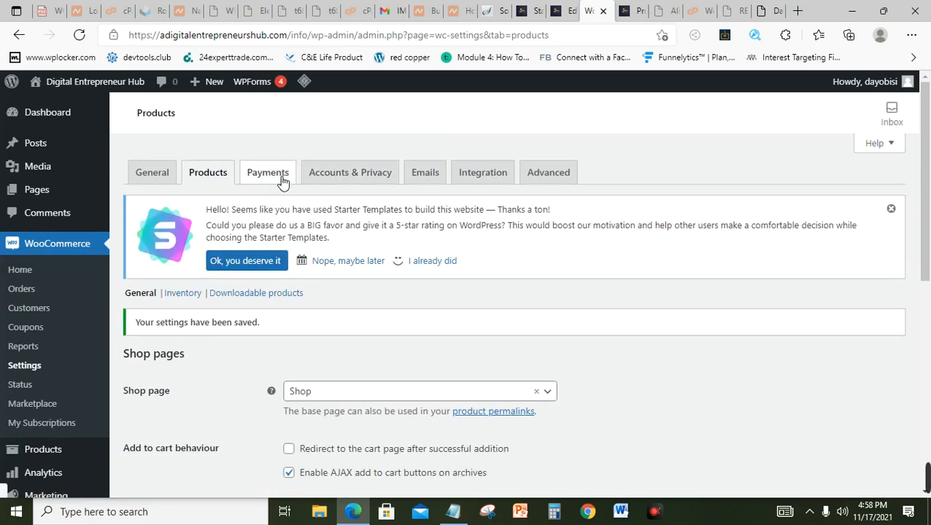
Step: Enable Direct bank transfer and Cash on delivery payments, then open the bank transfer setup
left_click(282, 181)
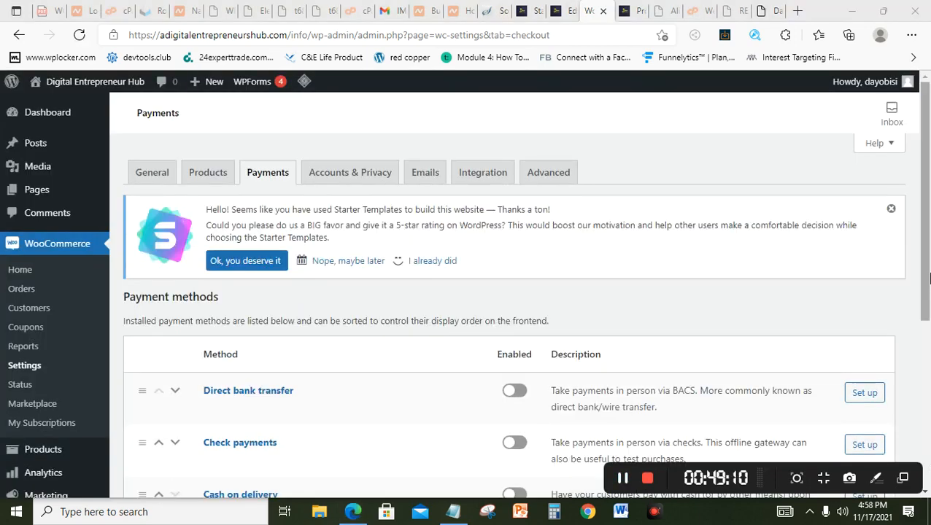
scroll(928, 354, "down", 2)
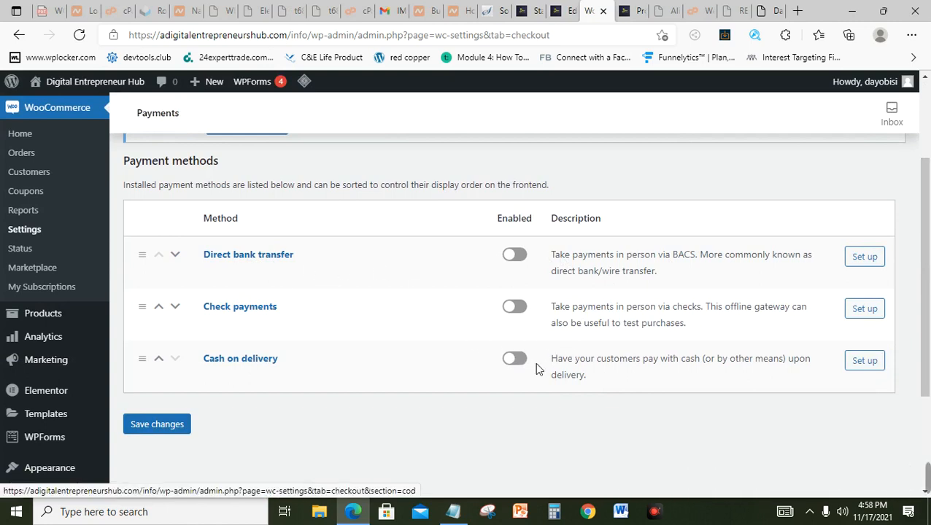
mouse_move(44, 313)
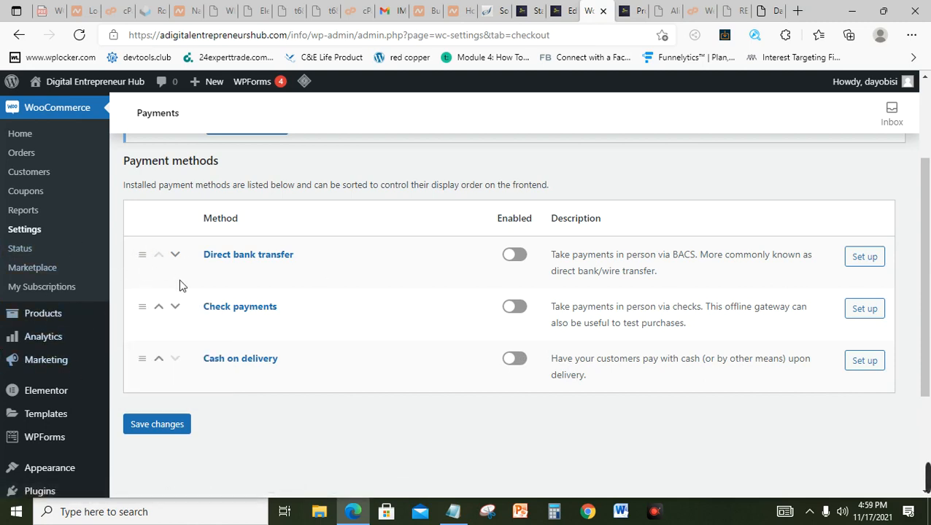
left_click(522, 264)
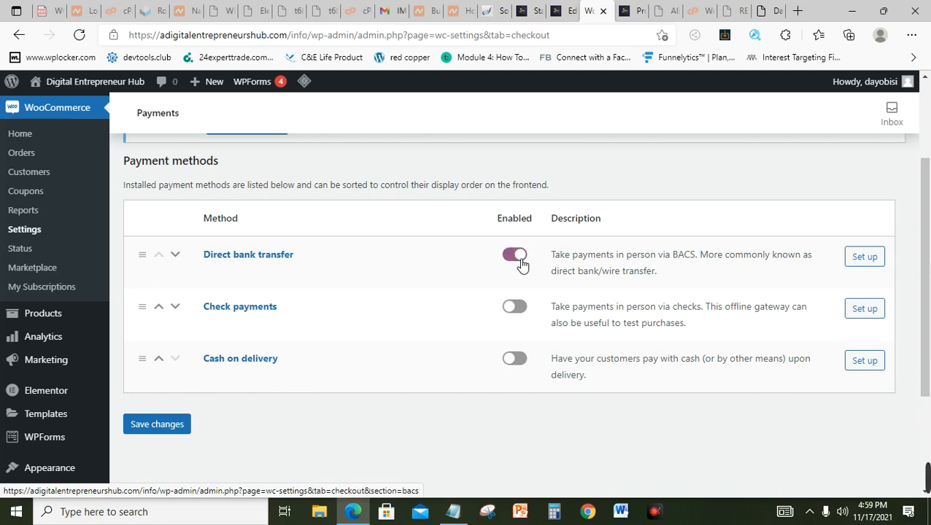
left_click(518, 360)
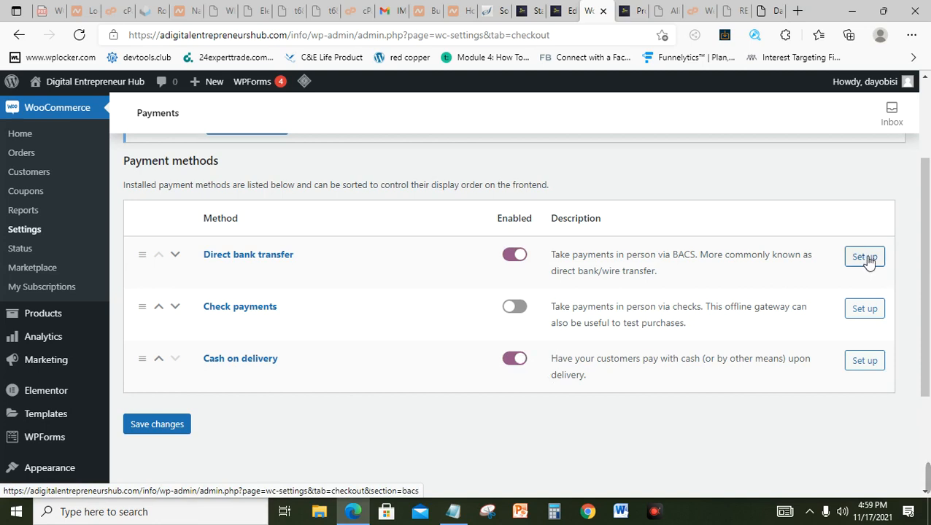
left_click(868, 259)
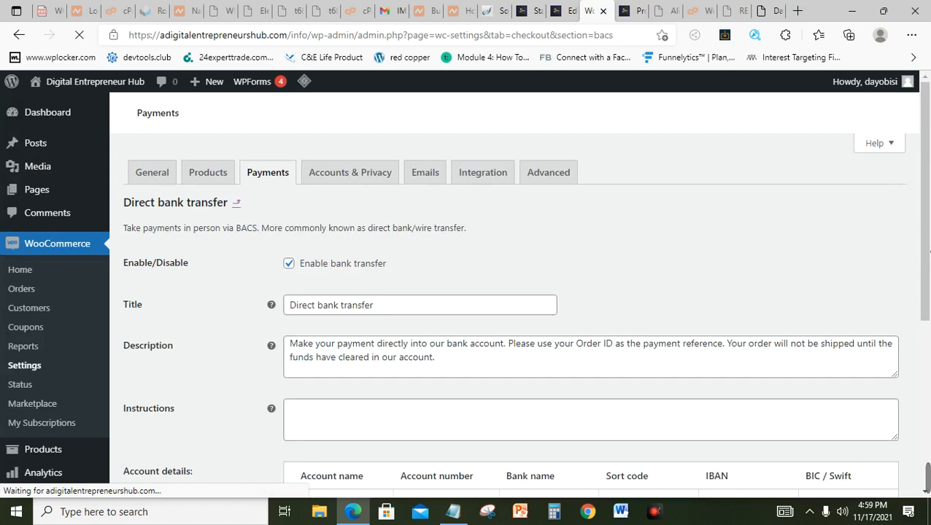
Step: Add an empty bank account row and select the first account name field
left_click_drag(928, 248, 929, 371)
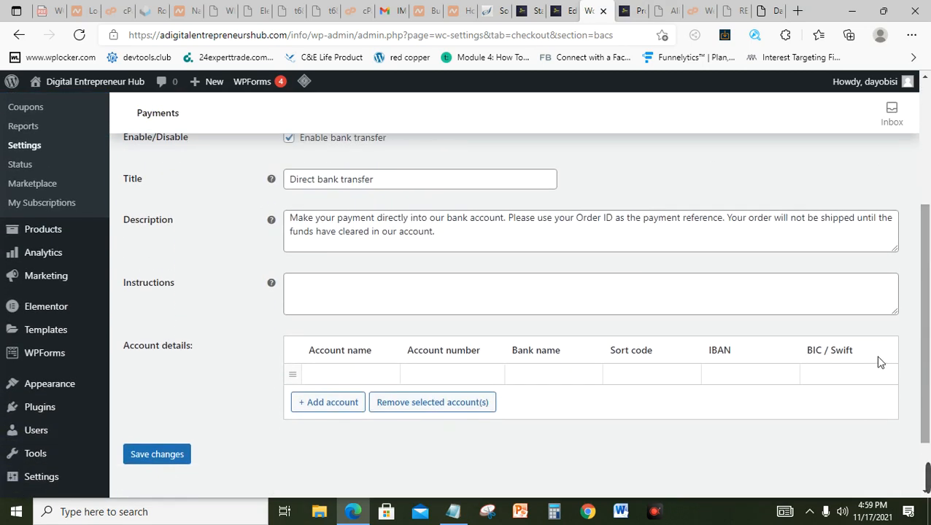
left_click(342, 404)
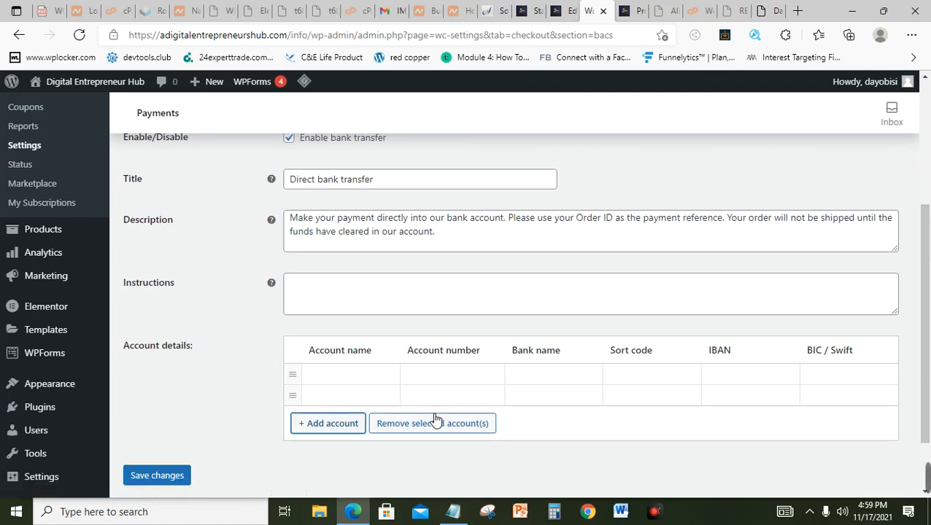
left_click_drag(929, 351, 928, 393)
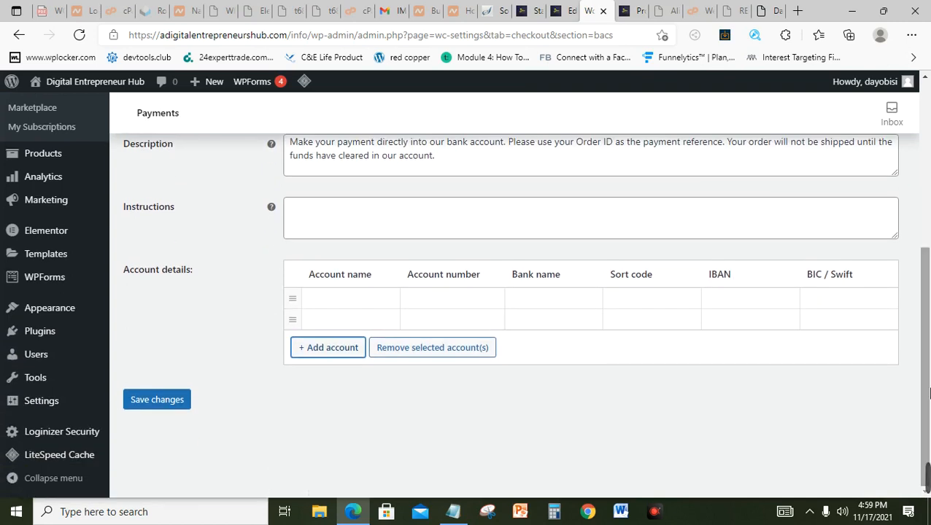
left_click(323, 306)
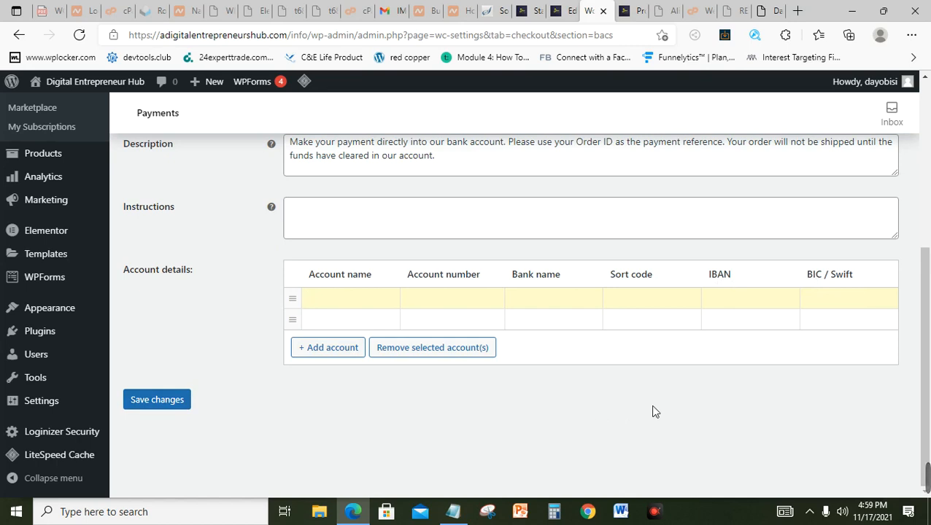
left_click_drag(928, 340, 928, 160)
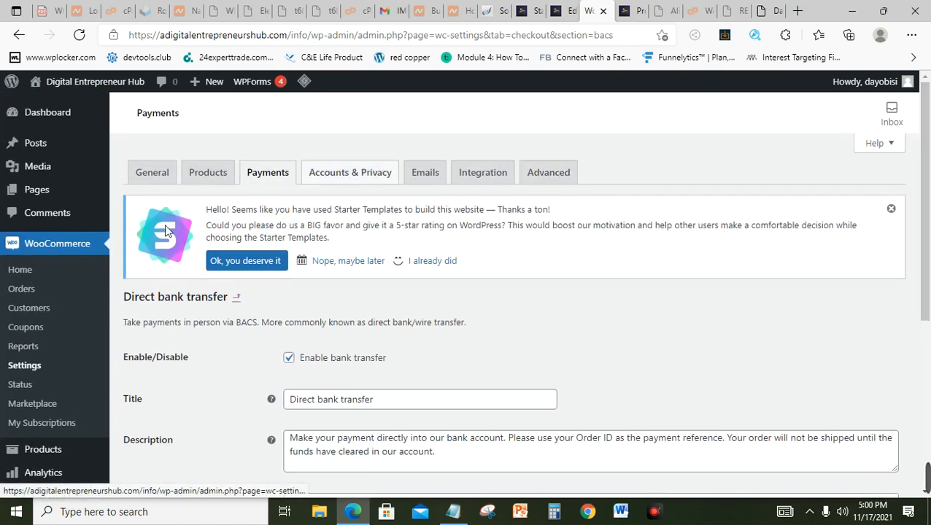
Step: Return to the payment methods list and scroll through the enabled methods
left_click(274, 177)
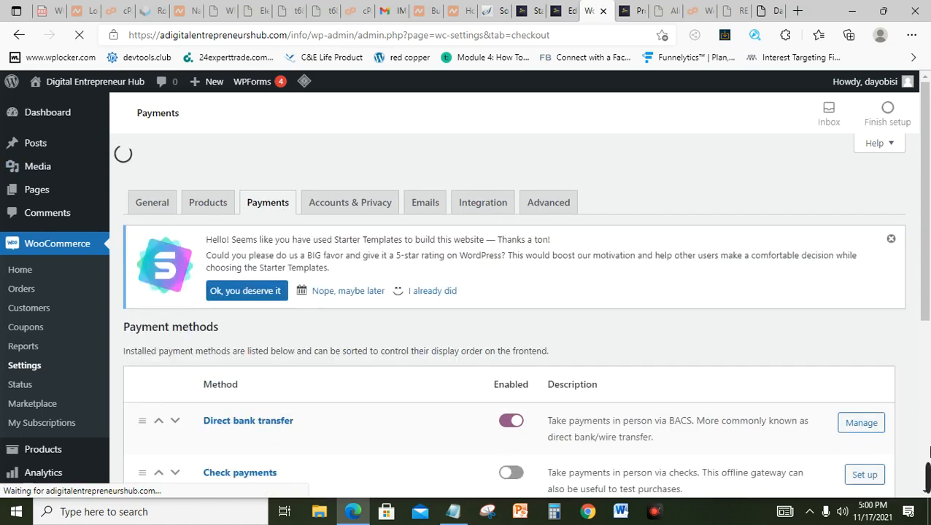
left_click_drag(928, 299, 929, 350)
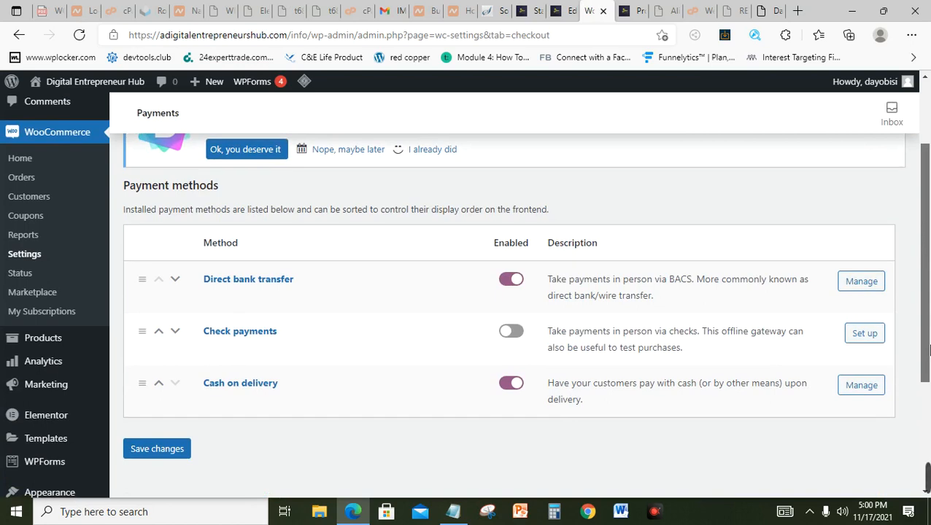
left_click_drag(930, 350, 930, 229)
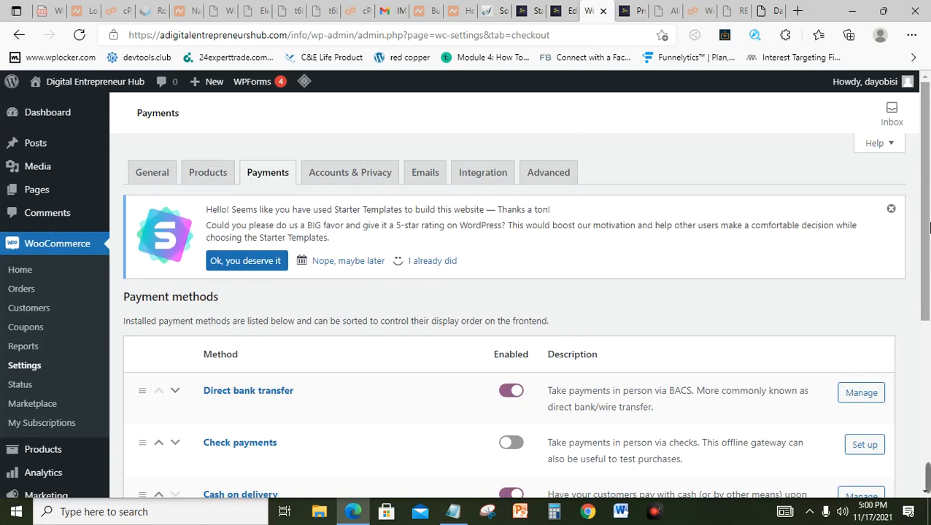
Step: Scroll through the Accounts & Privacy options, then switch to the Emails notification settings
left_click(355, 179)
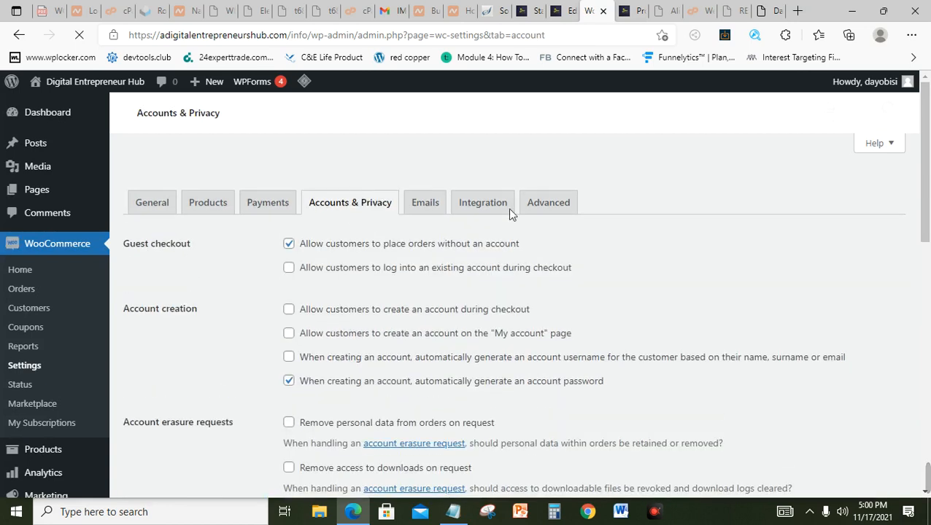
left_click_drag(929, 202, 930, 224)
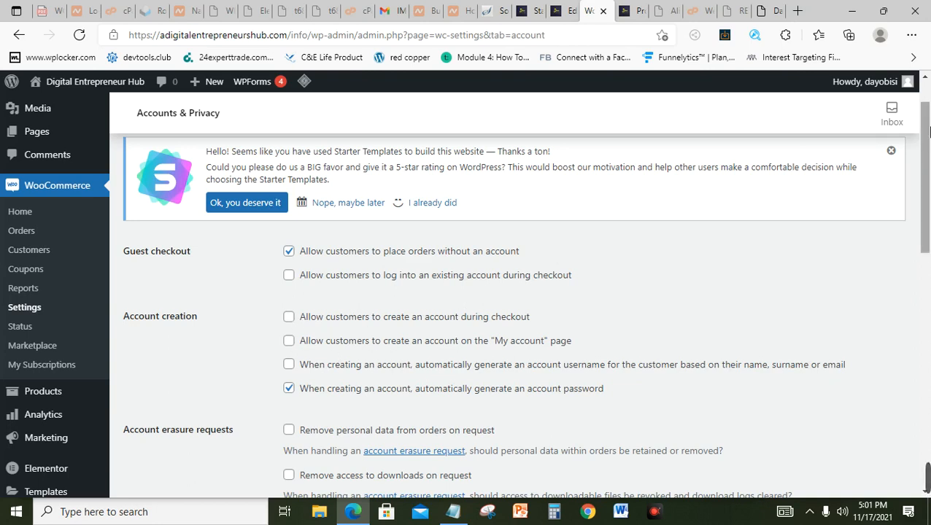
left_click_drag(925, 144, 928, 124)
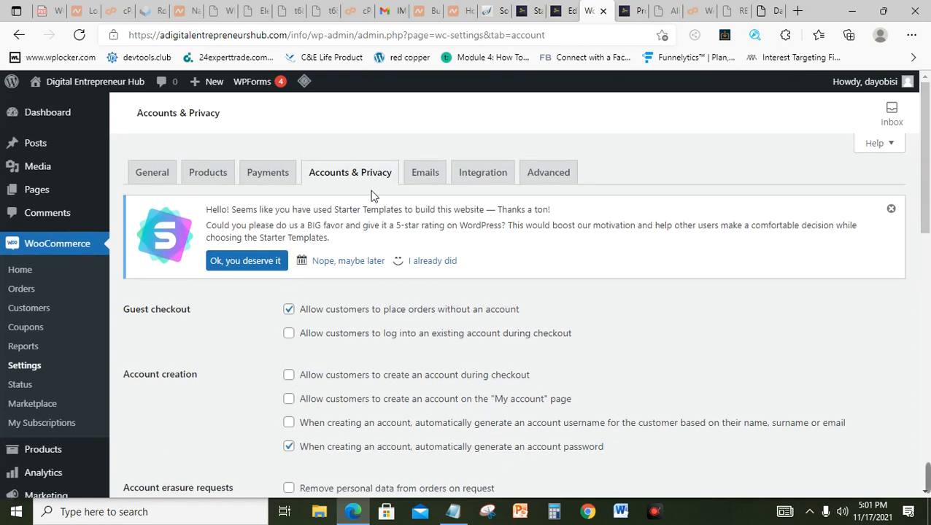
left_click(436, 181)
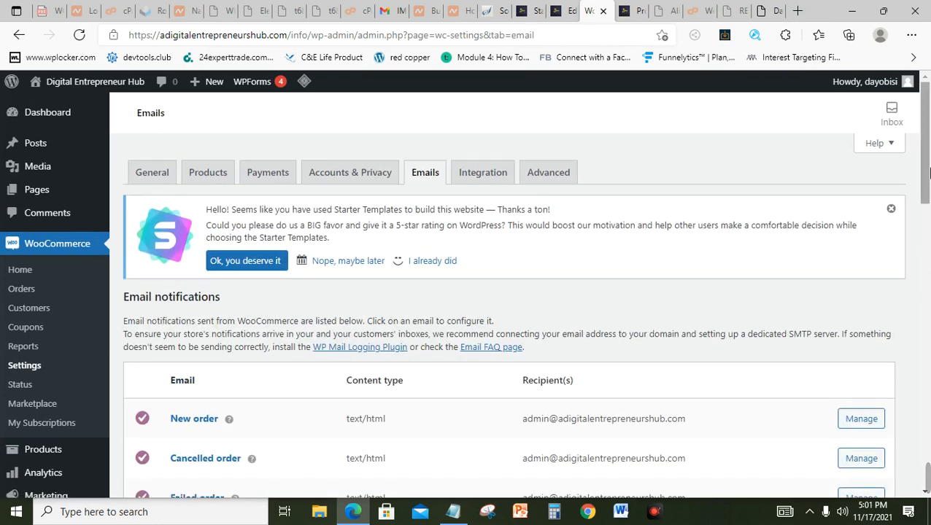
Step: Open the New order email settings and select its recipient address
scroll(930, 172, "down", 3)
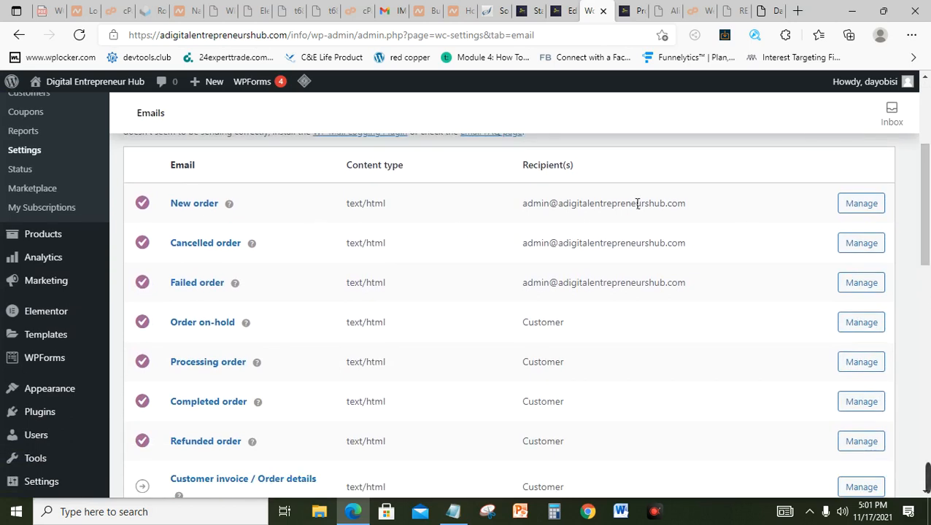
left_click(868, 208)
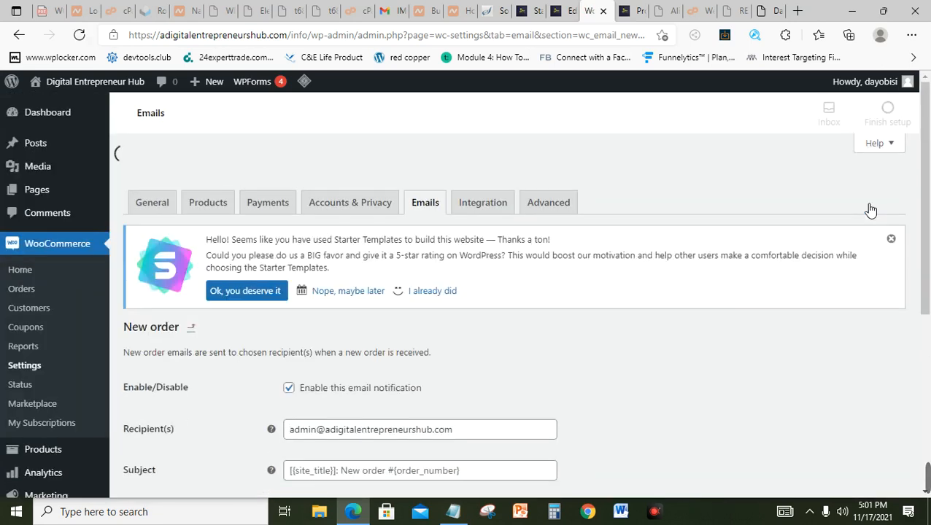
scroll(461, 331, "down", 2)
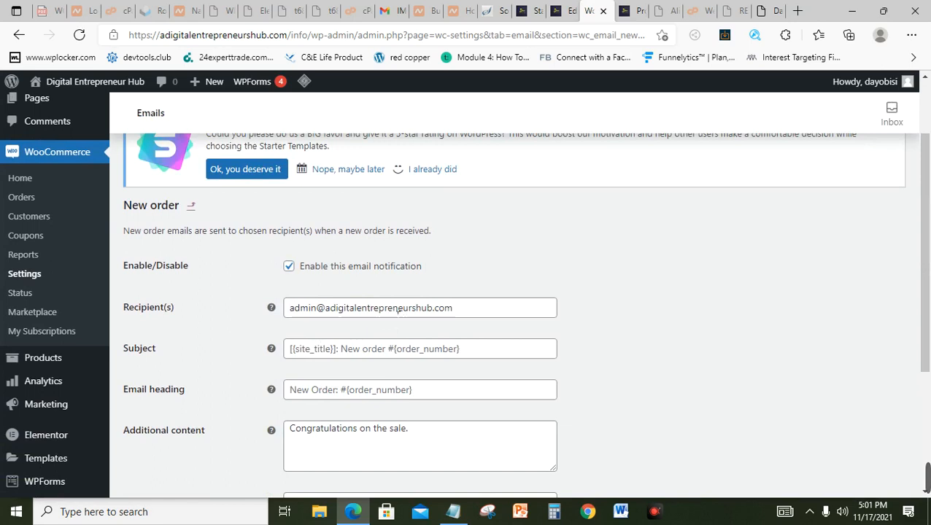
triple_click(461, 307)
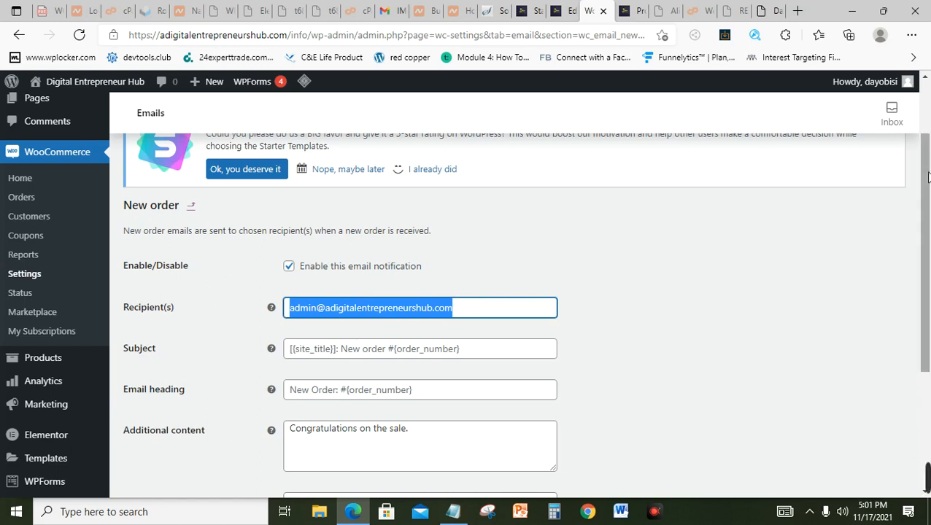
left_click_drag(928, 189, 928, 127)
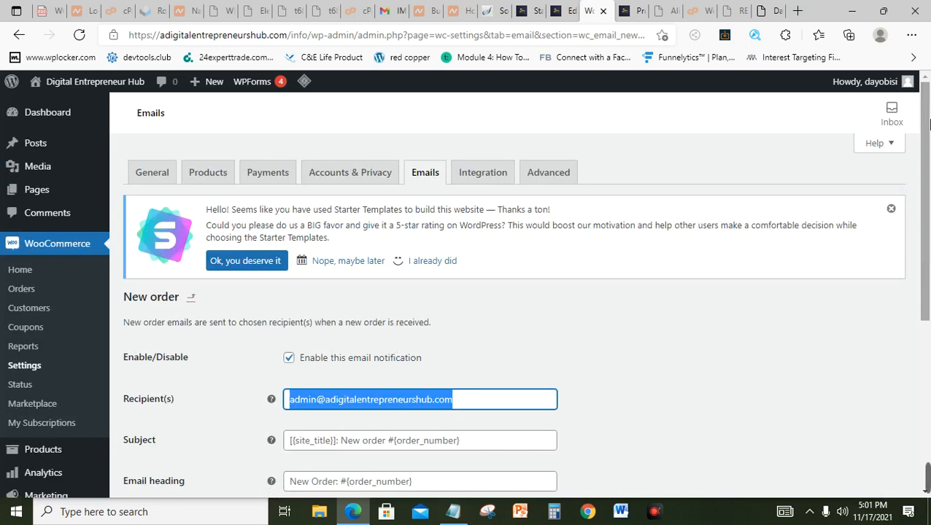
Step: Go back to the email notifications list, scroll through it, then open Integration settings
left_click(430, 185)
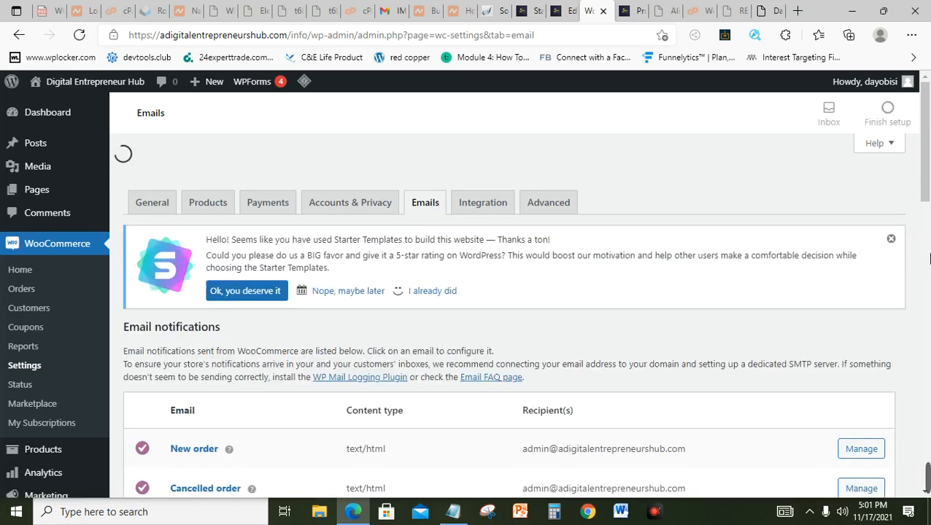
scroll(924, 184, "down", 2)
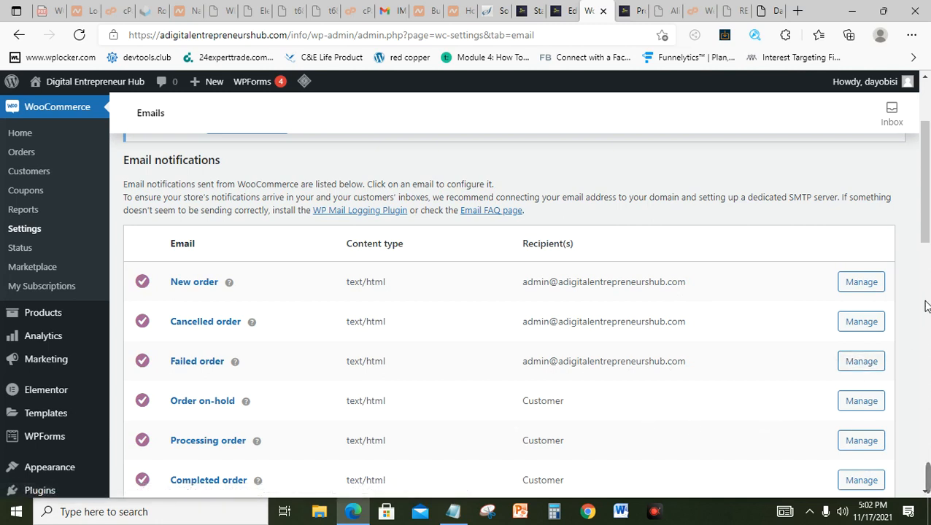
left_click_drag(929, 235, 925, 284)
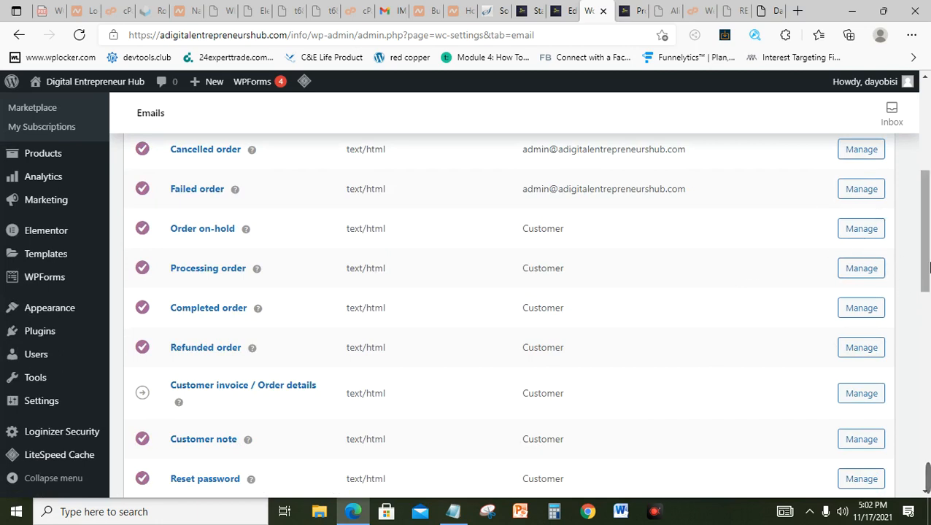
left_click_drag(929, 270, 928, 180)
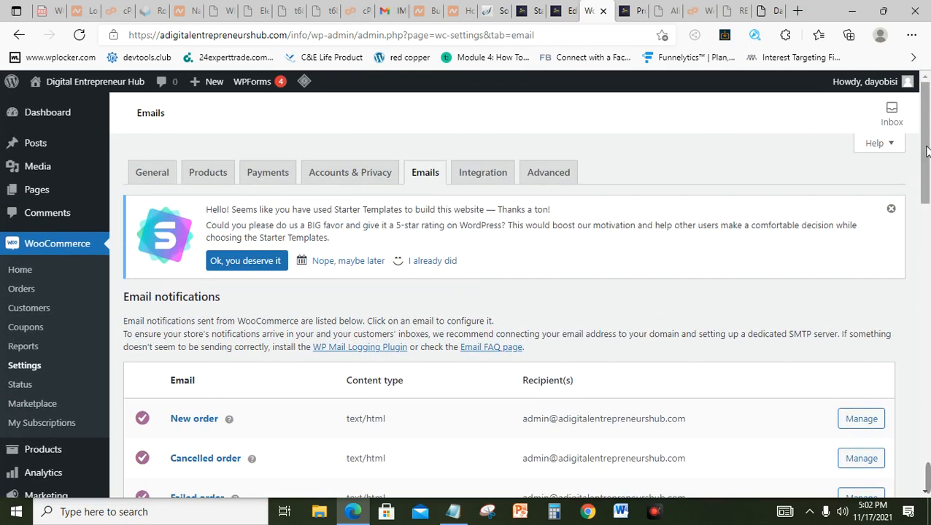
left_click(483, 173)
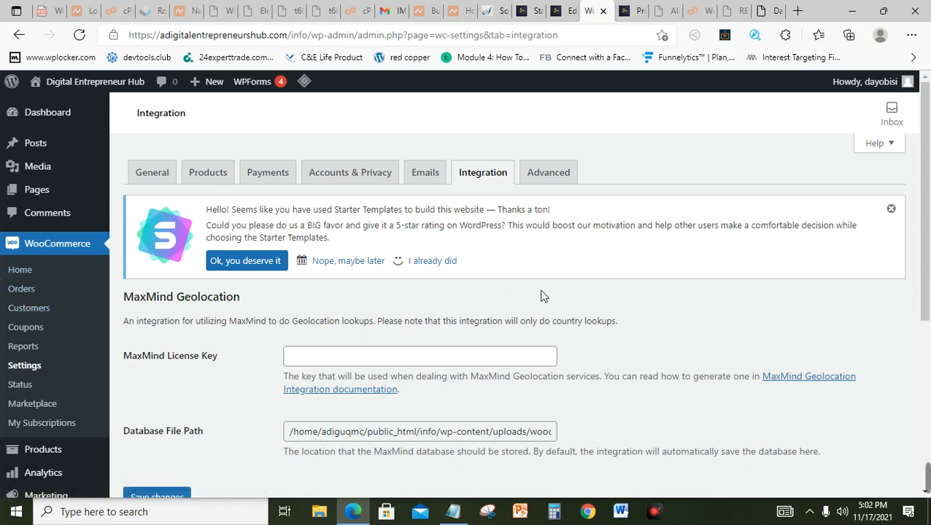
Step: Scroll the MaxMind Geolocation integration settings down to Save changes
scroll(925, 310, "down", 2)
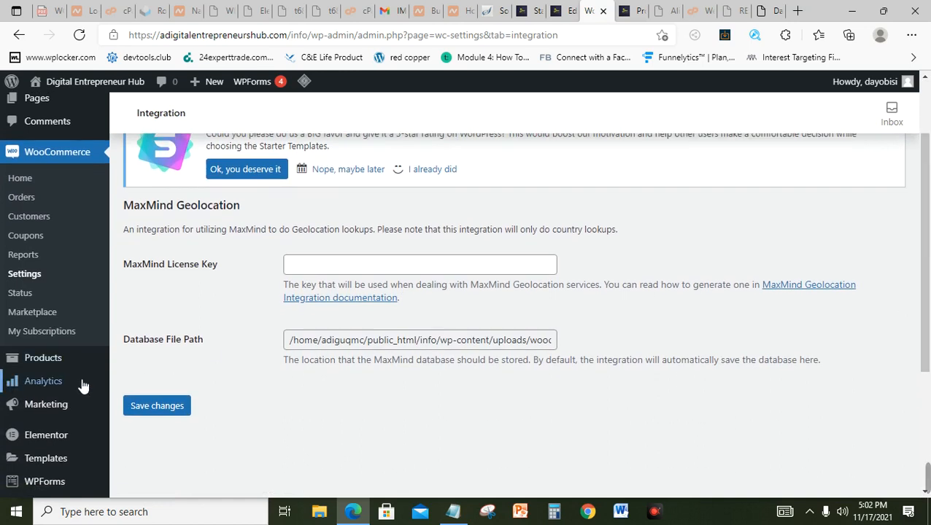
mouse_move(45, 362)
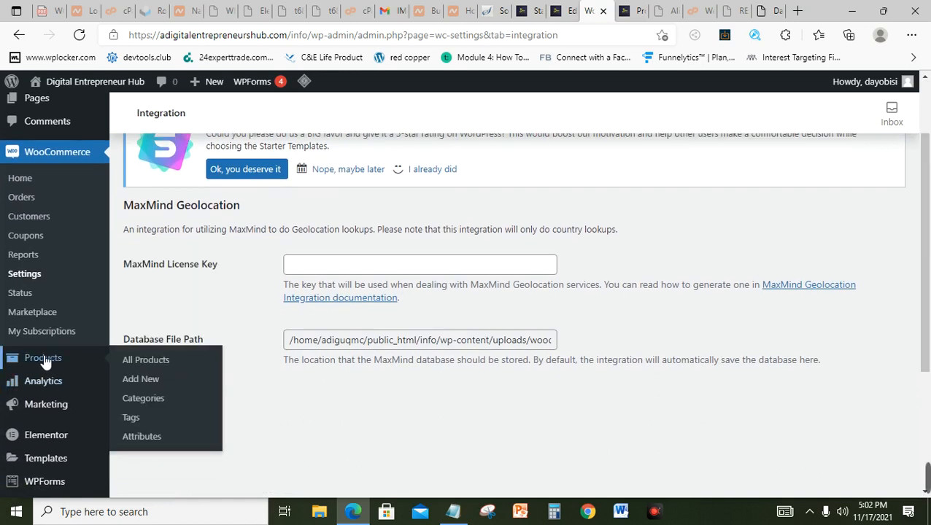
Step: Add a new product named 'Electric Grill' and scroll down to its product data area
left_click(156, 383)
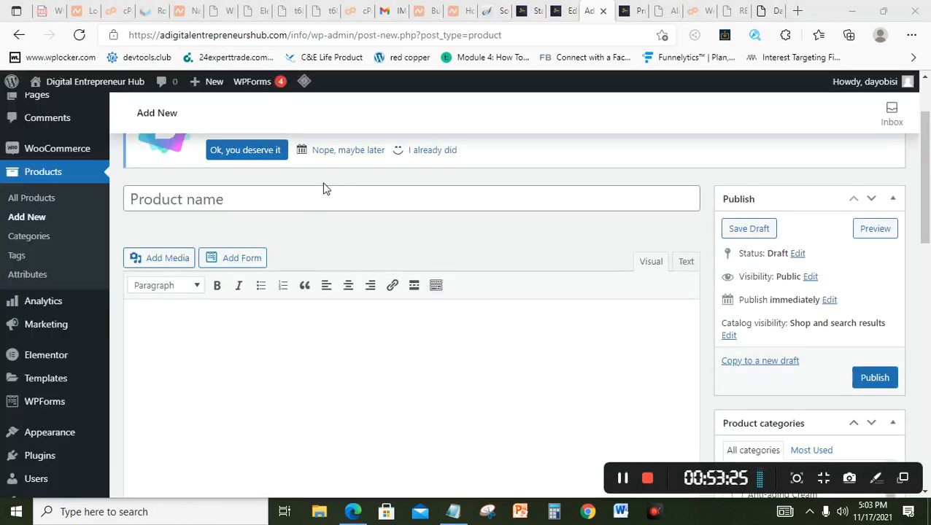
left_click(326, 201)
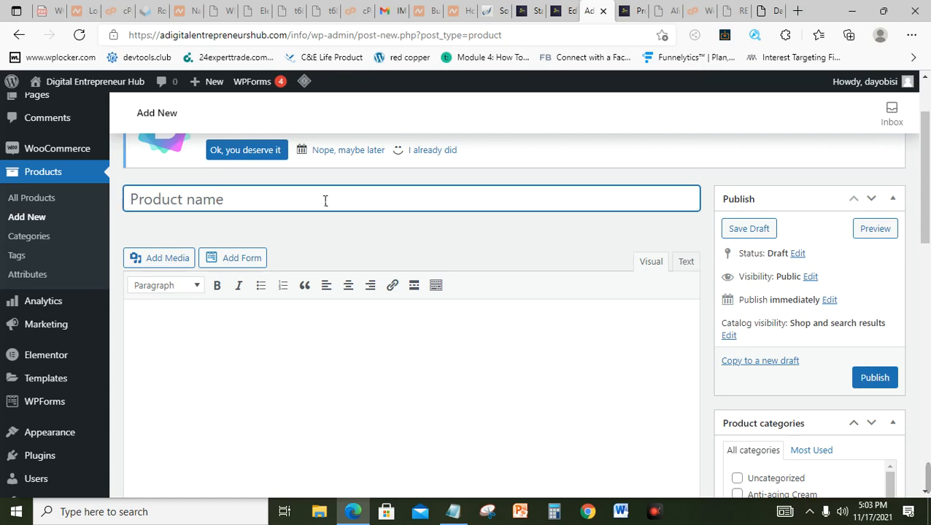
type("Electr")
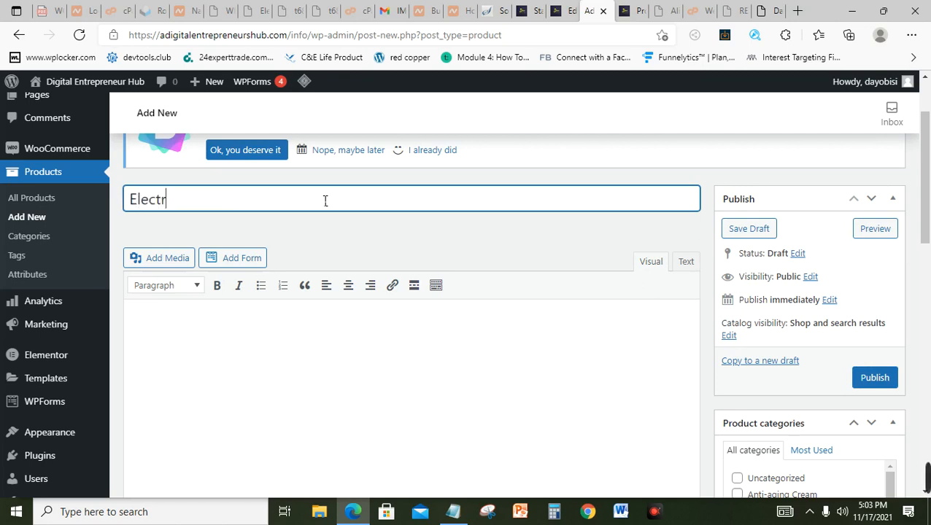
type("ic Gri")
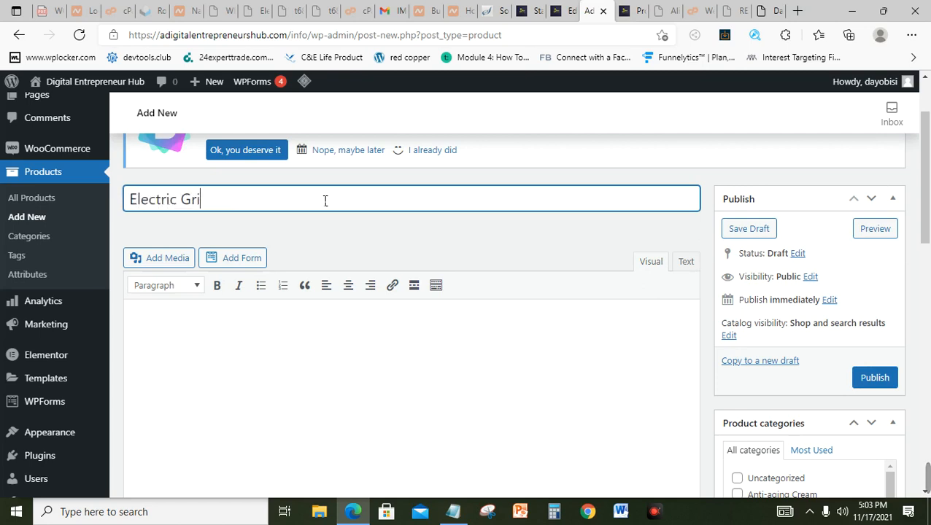
type("ll")
scroll(929, 203, "down", 1)
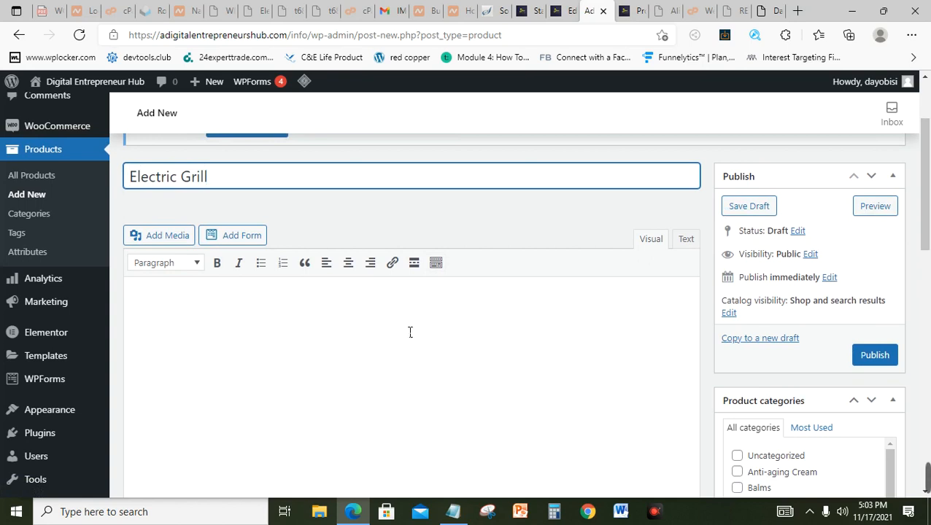
scroll(930, 196, "down", 5)
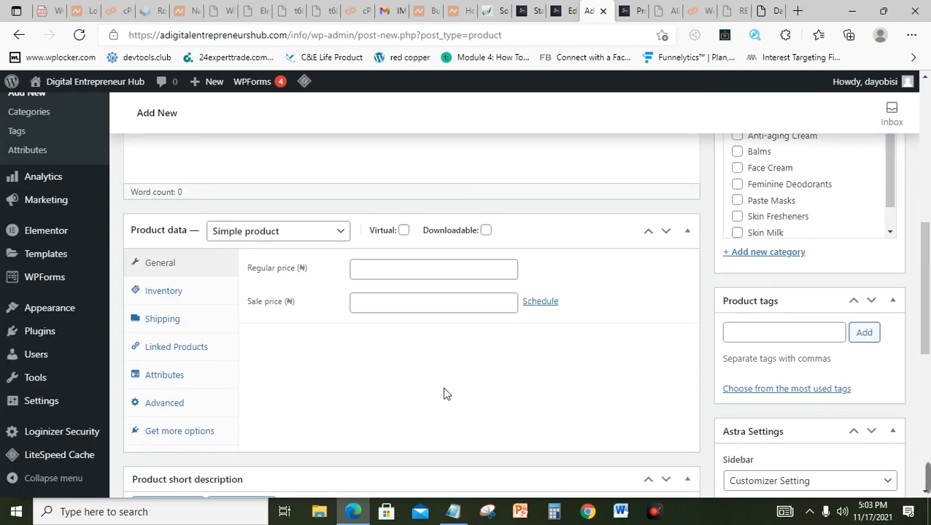
scroll(930, 314, "down", 3)
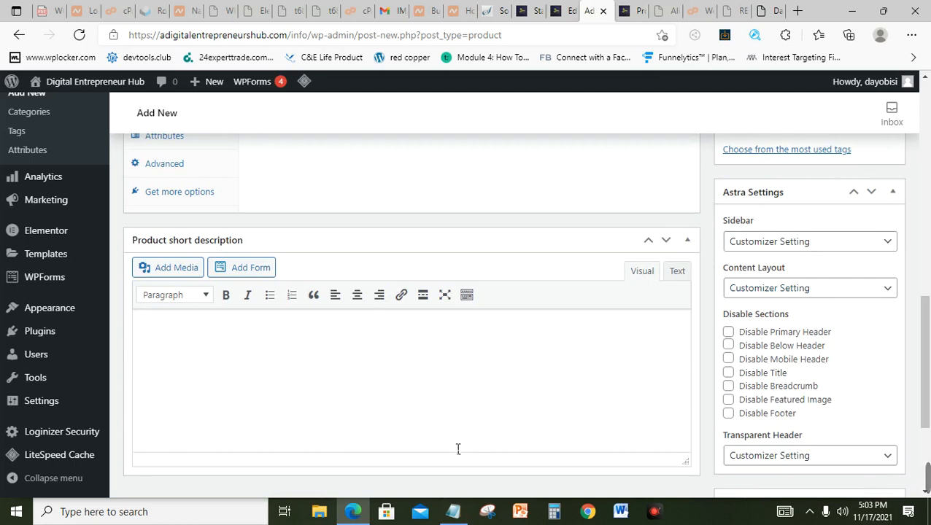
mouse_move(926, 478)
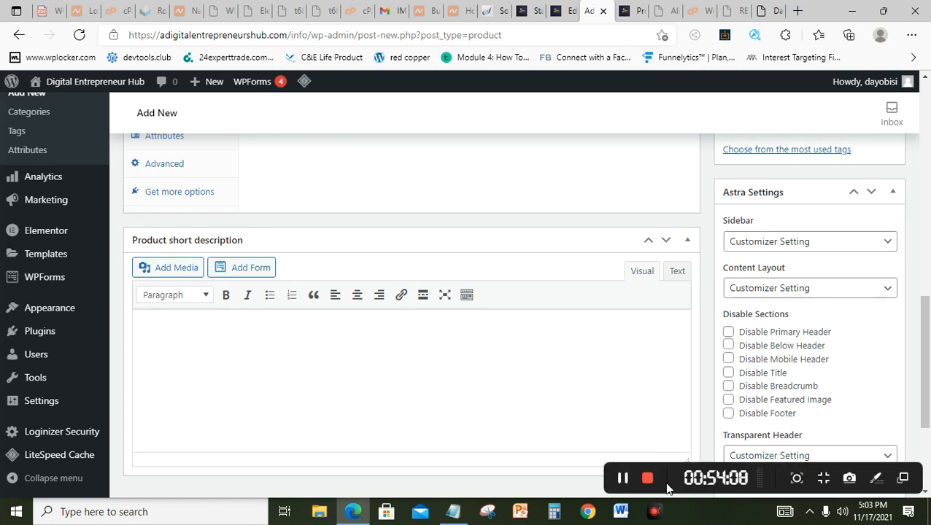
left_click(628, 480)
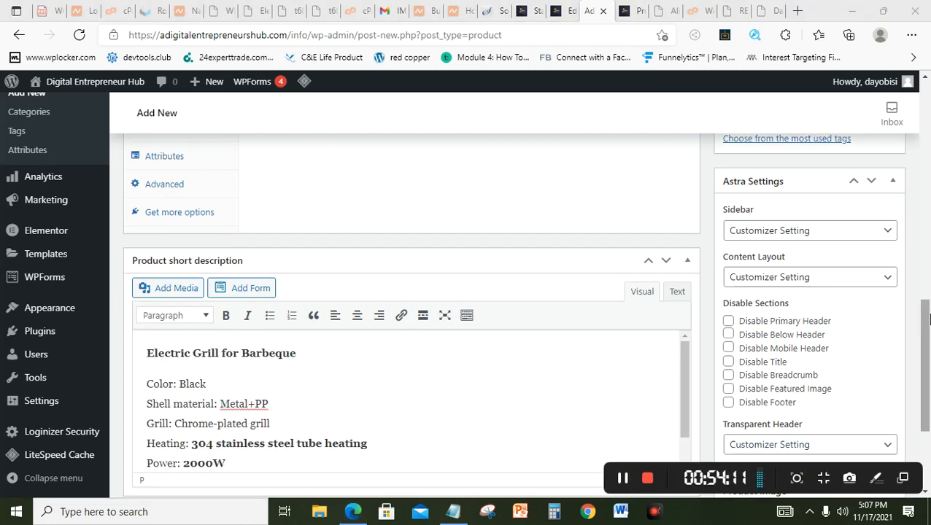
left_click_drag(927, 313, 929, 166)
left_click(380, 246)
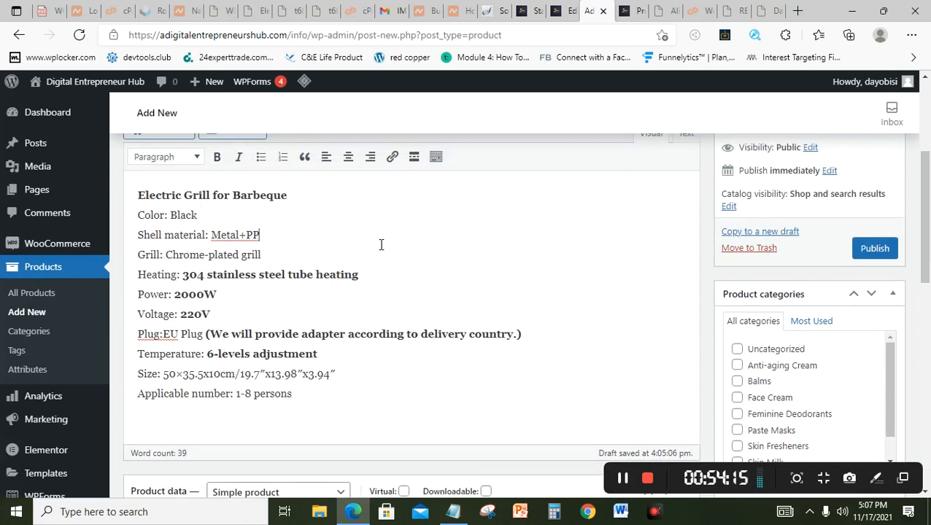
left_click_drag(924, 212, 929, 286)
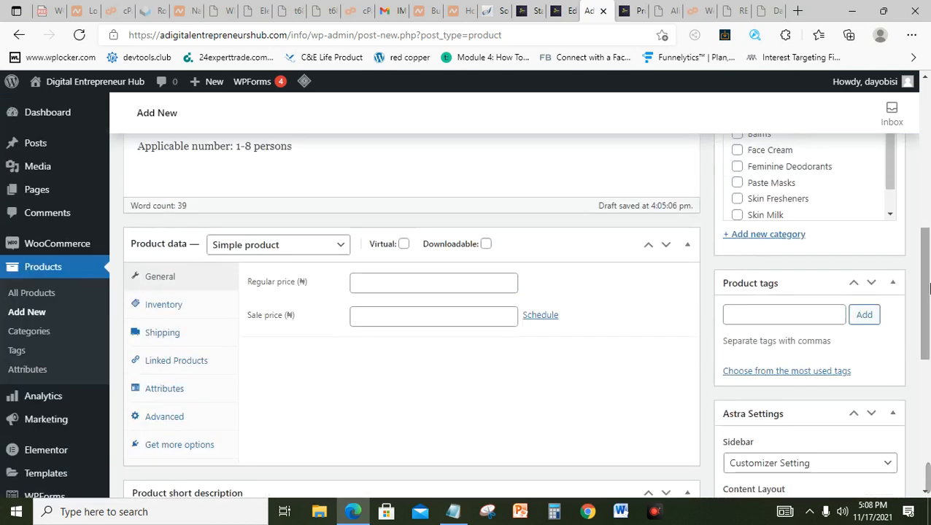
Step: Keep Simple product type and set regular price 35000 and sale price 28500
left_click(305, 248)
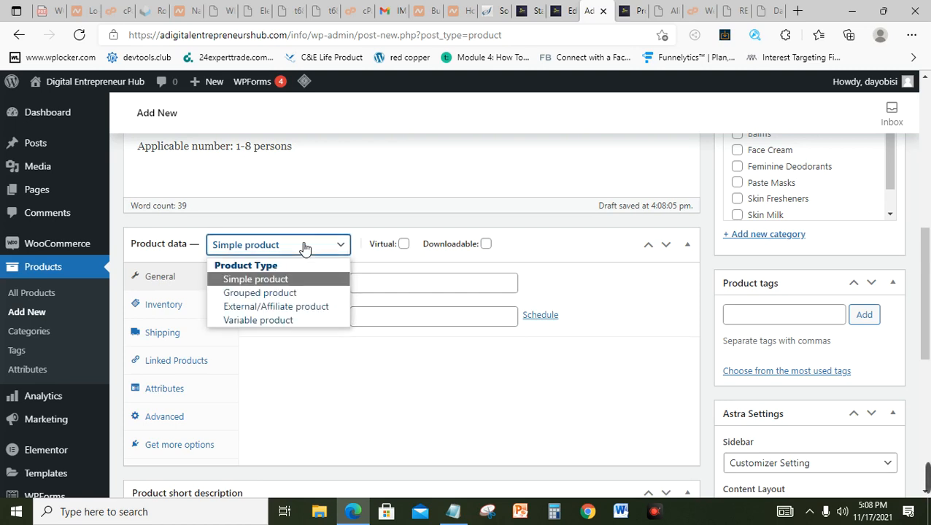
left_click(304, 247)
left_click(304, 247)
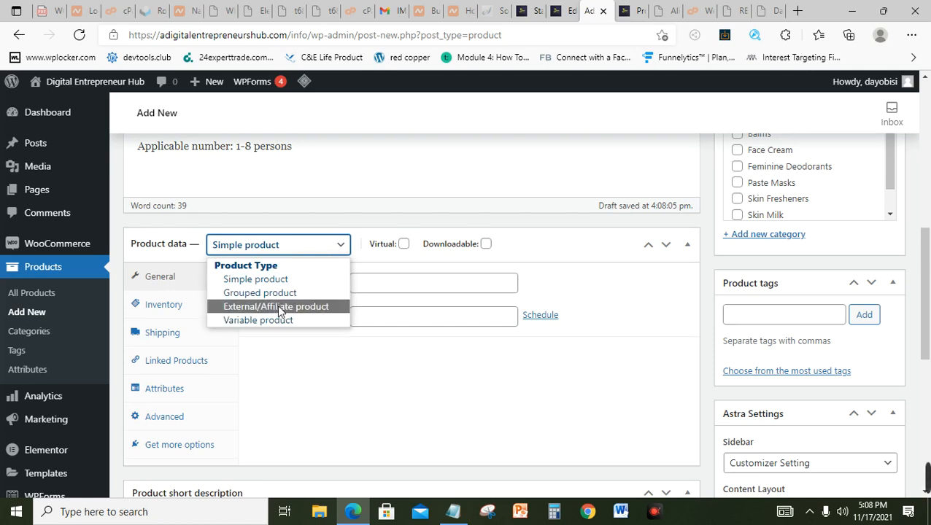
left_click(329, 247)
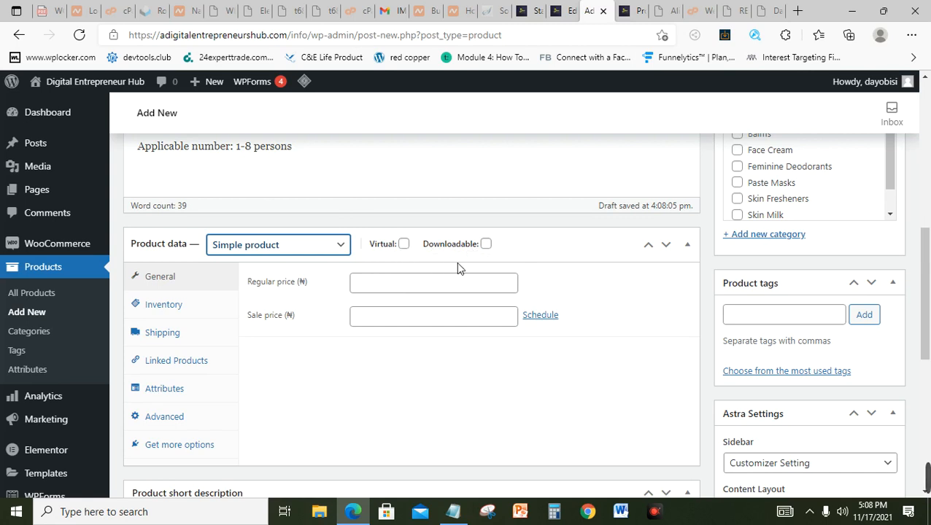
left_click(406, 289)
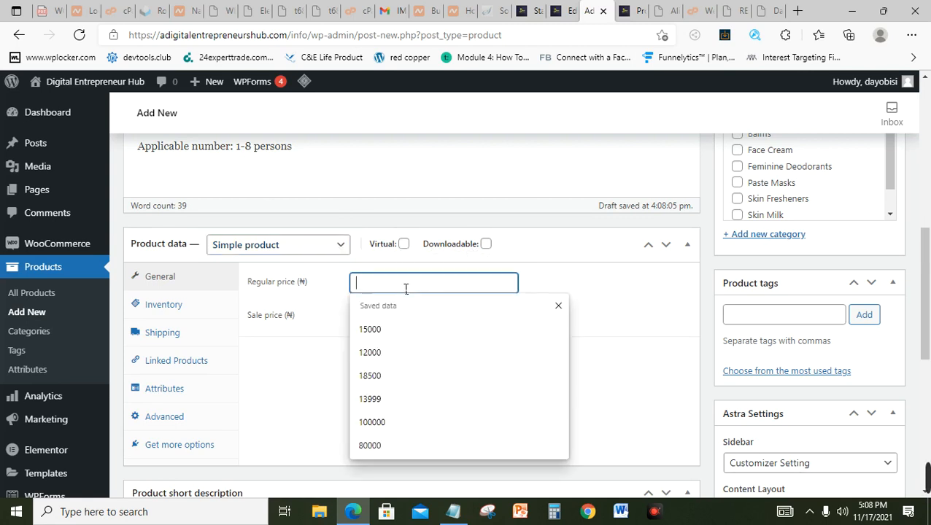
type("35000")
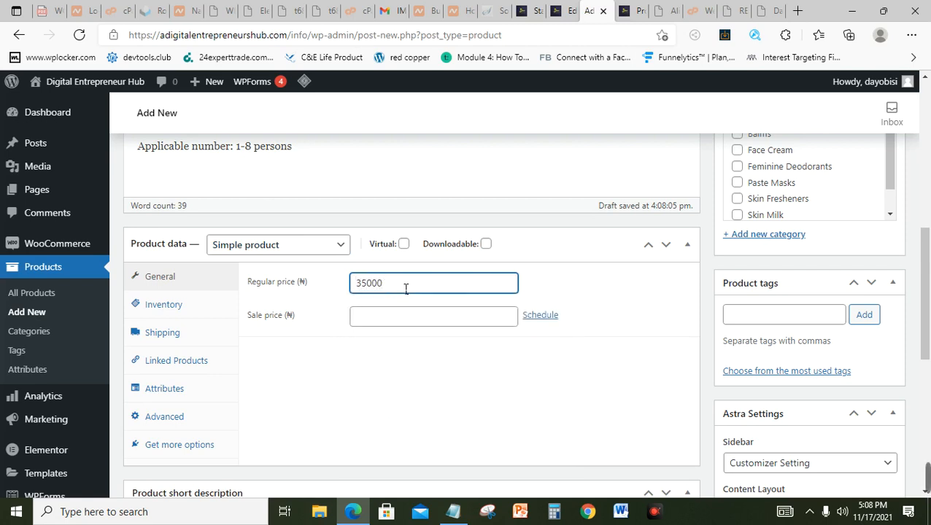
left_click(377, 326)
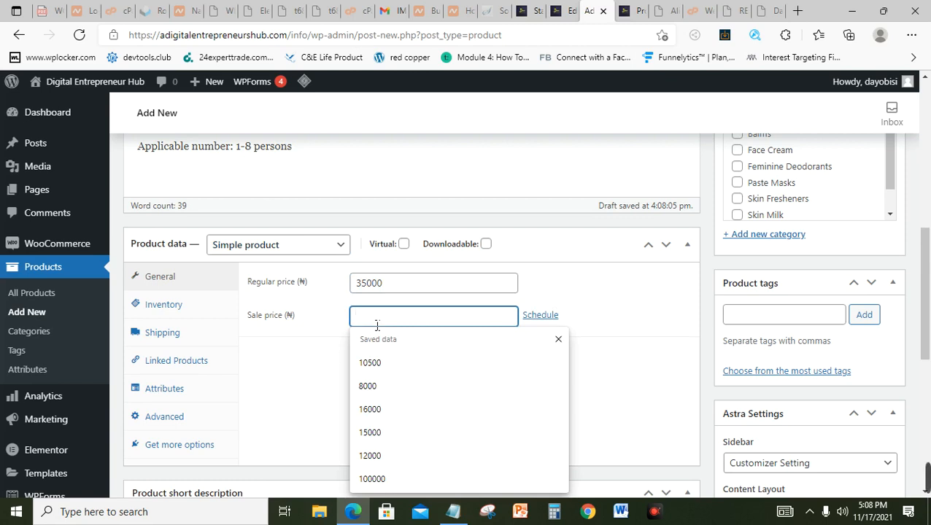
type("2")
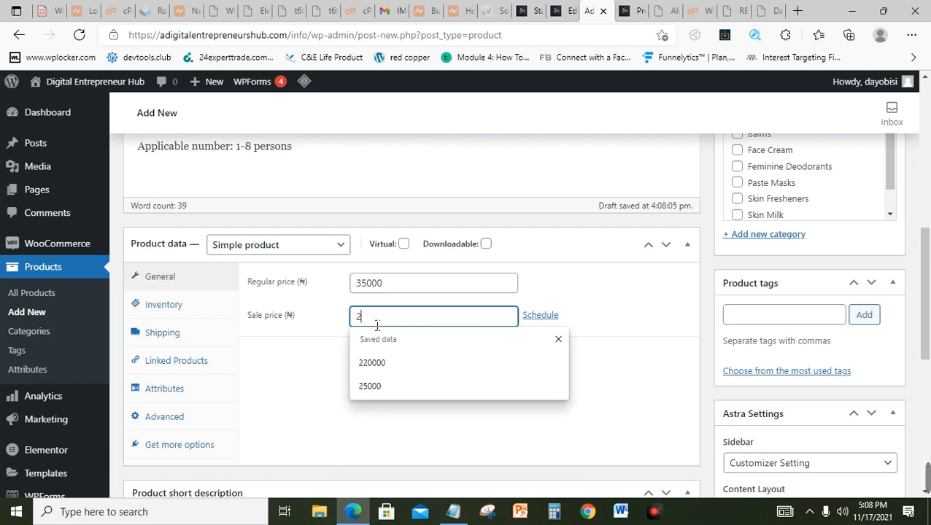
type("89")
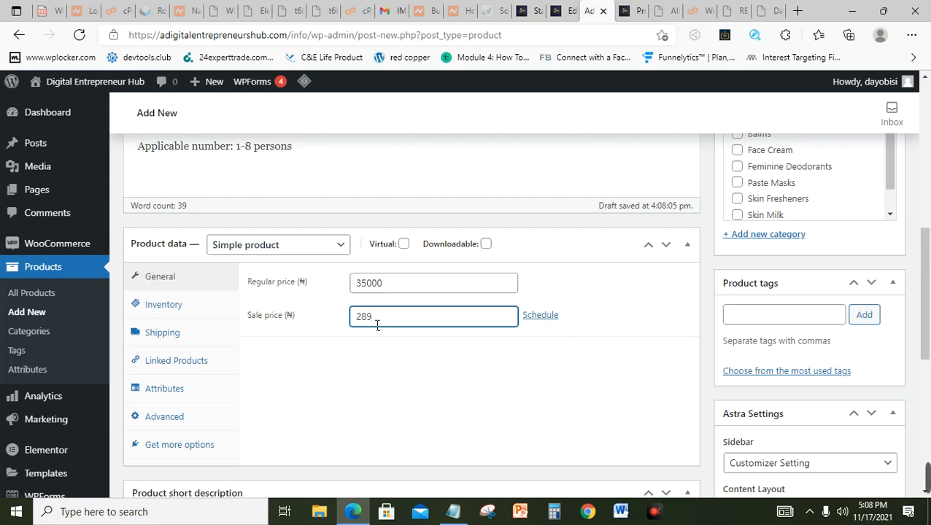
type("99\\")
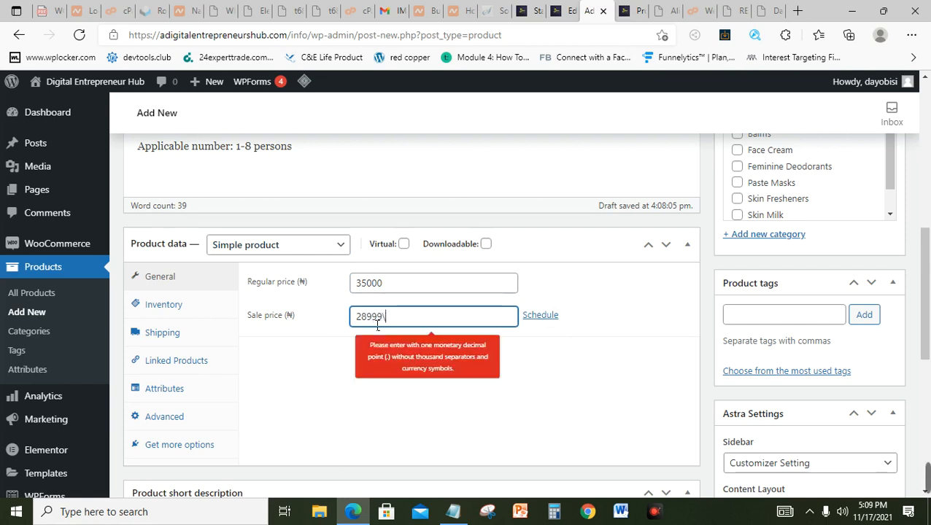
key("BackSpace")
key("BackSpace")
key("BackSpace")
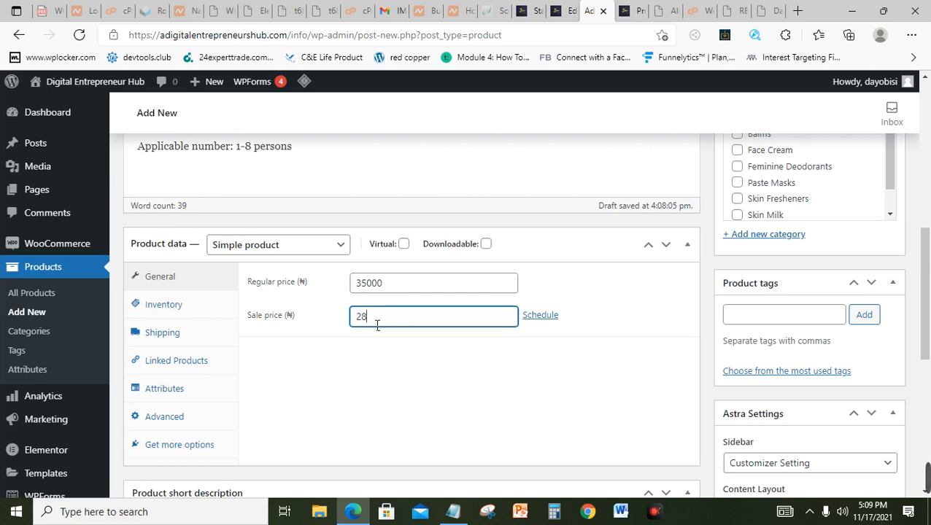
type("500")
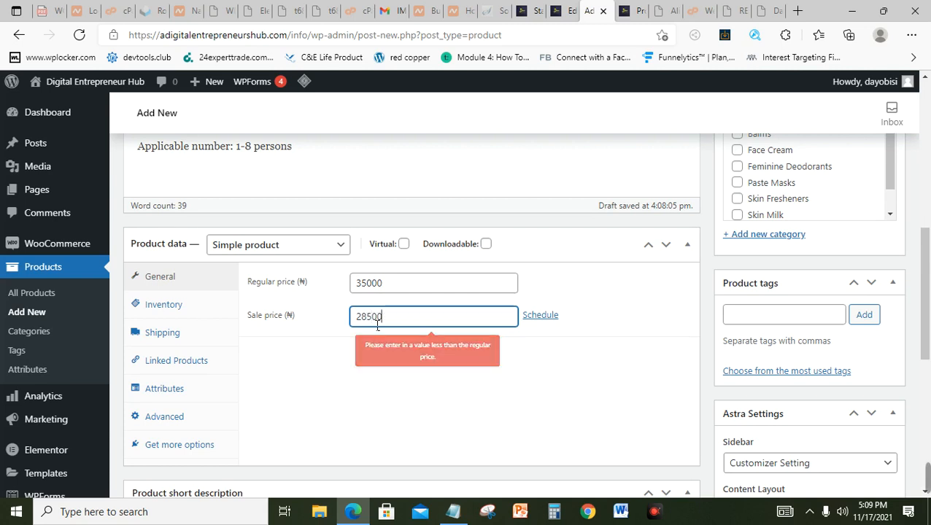
left_click(506, 375)
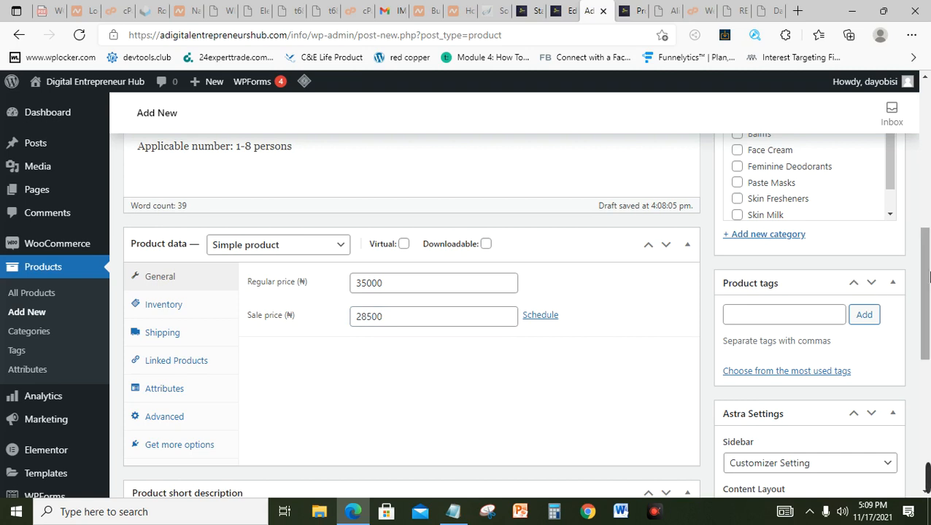
Step: Add a new 'Kitchen Appliance' product category, replacing the mistyped 'Home App' name, and tick it
scroll(928, 275, "up", 3)
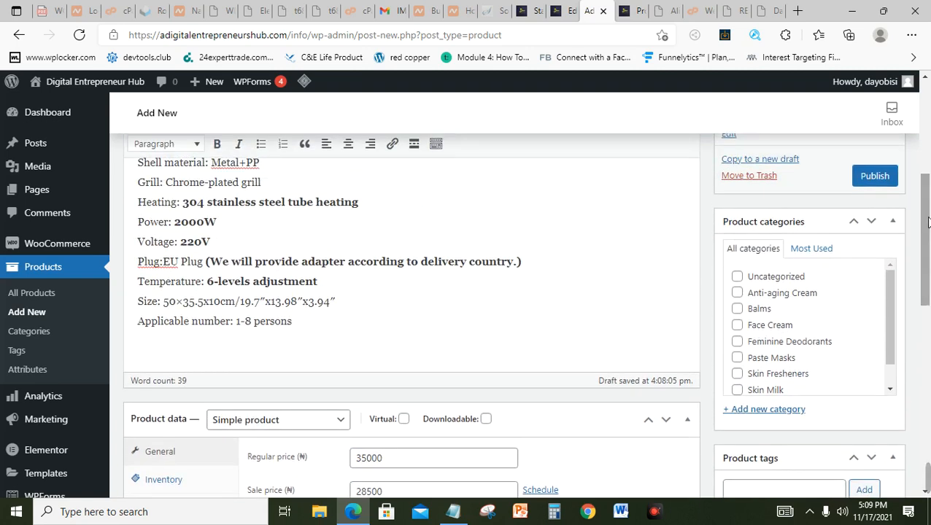
scroll(922, 296, "down", 1)
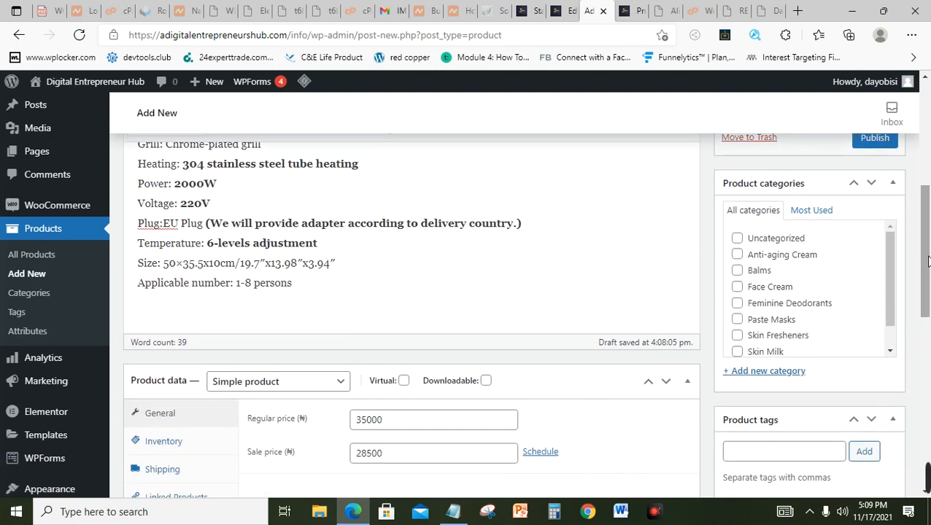
left_click(775, 372)
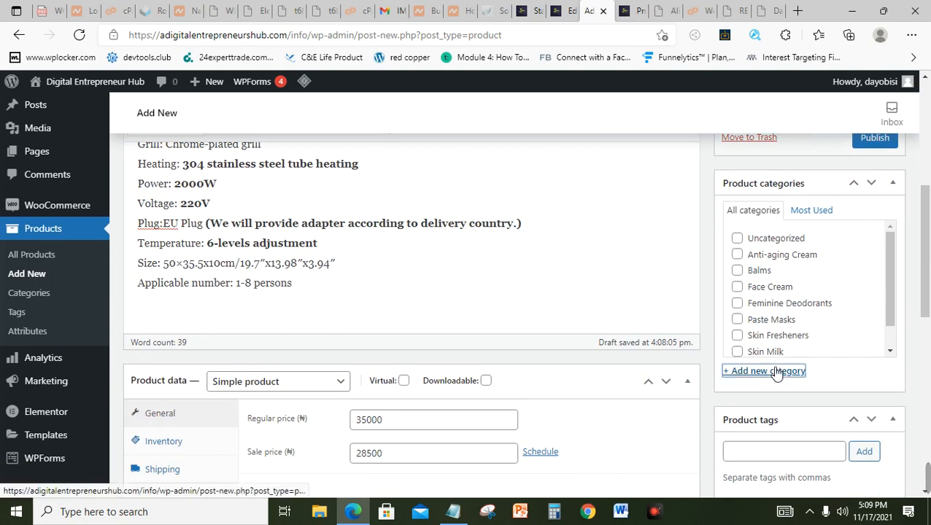
left_click(795, 409)
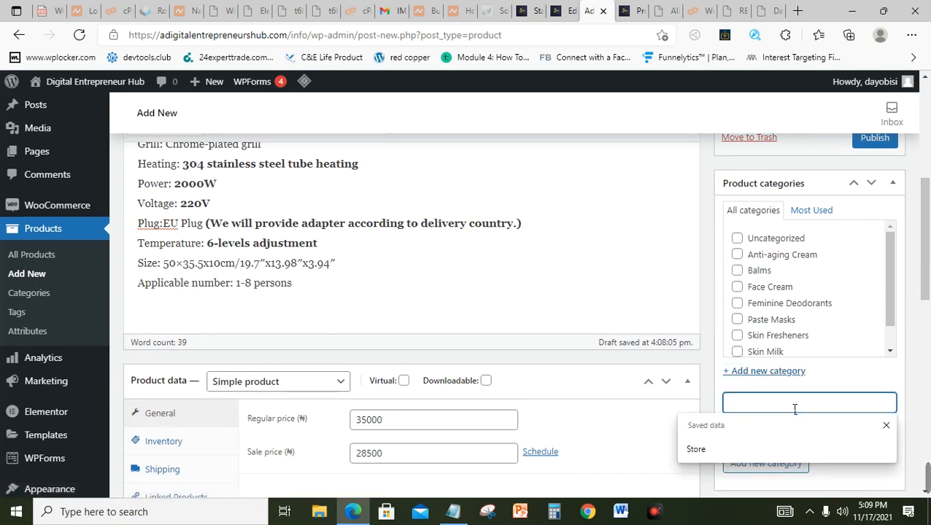
type("E")
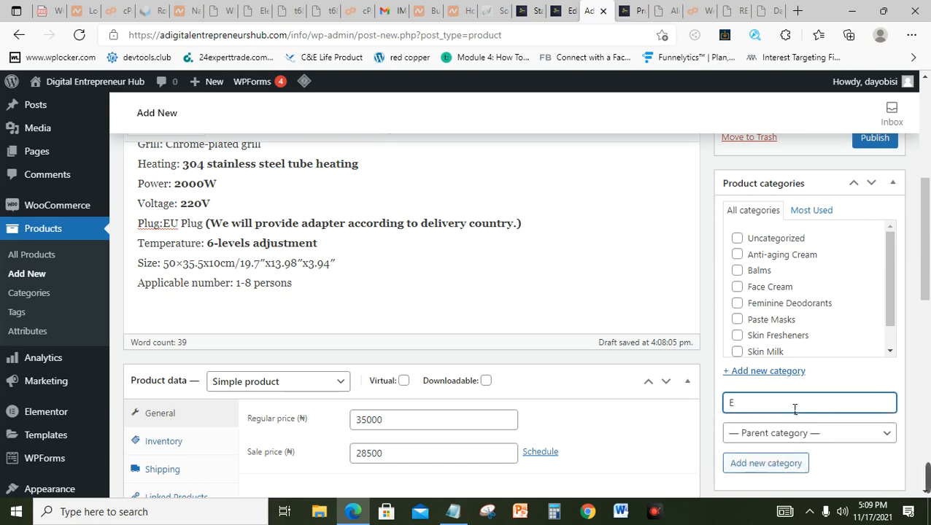
key("BackSpace")
type("Home")
type(" App")
key("BackSpace")
key("BackSpace")
key("BackSpace")
key("BackSpace")
key("BackSpace")
key("BackSpace")
key("BackSpace")
key("BackSpace")
type("Kitchen Applia")
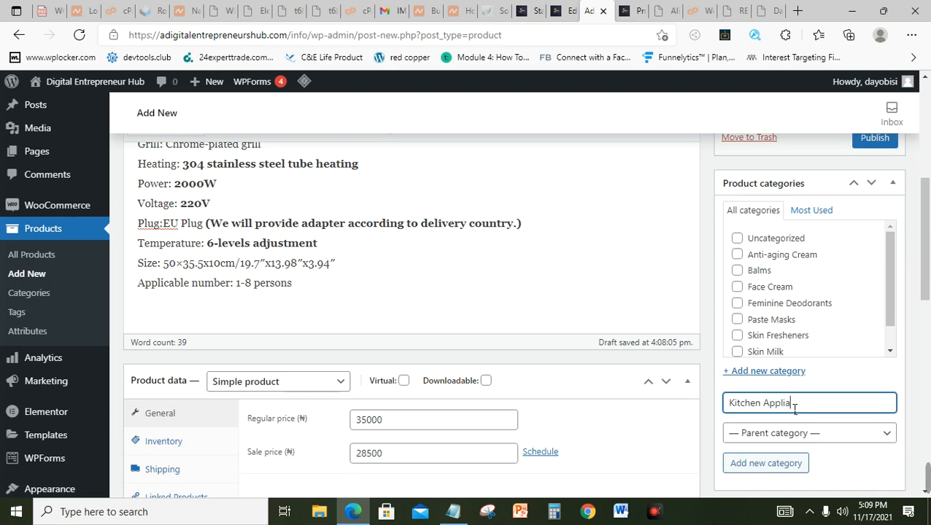
type("nce")
left_click(746, 465)
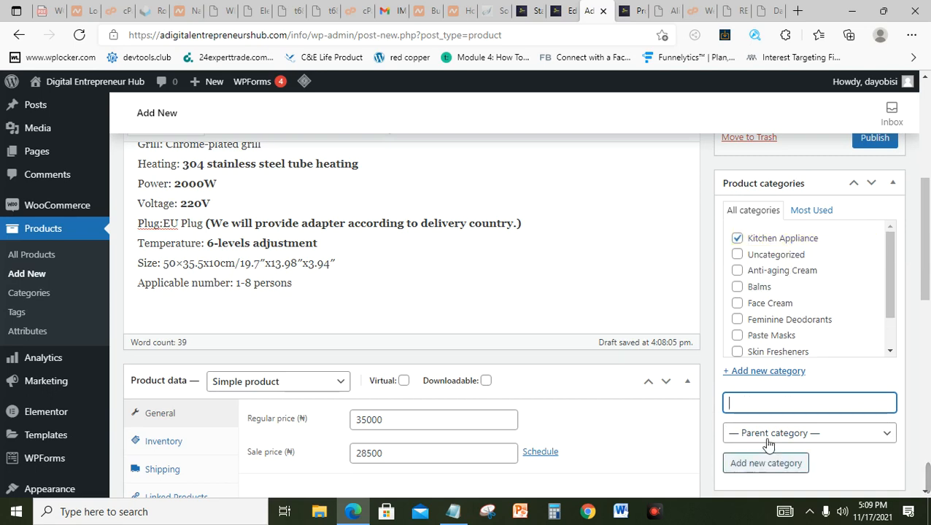
left_click_drag(928, 270, 929, 342)
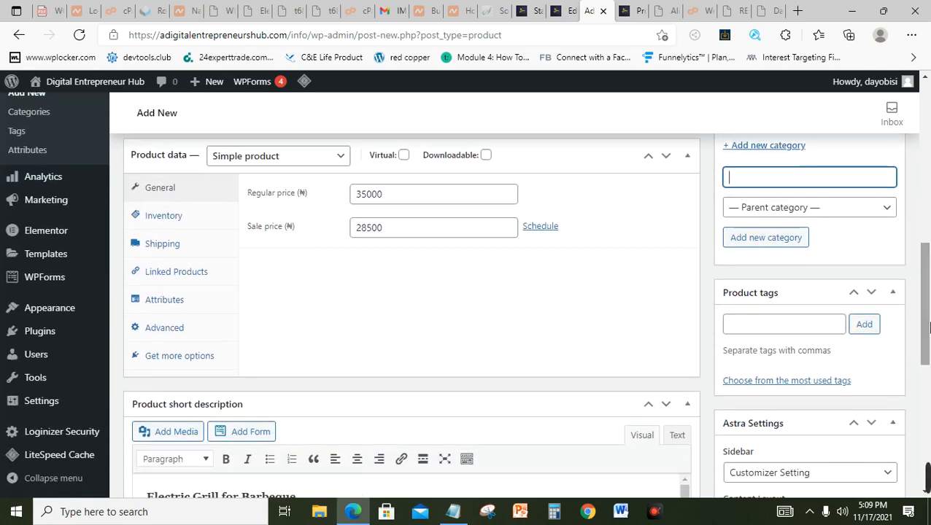
Step: Enter 'grill,bbq,barbeque,suya,chicken,electric grill, electric stove' in Product tags and add them
left_click(772, 332)
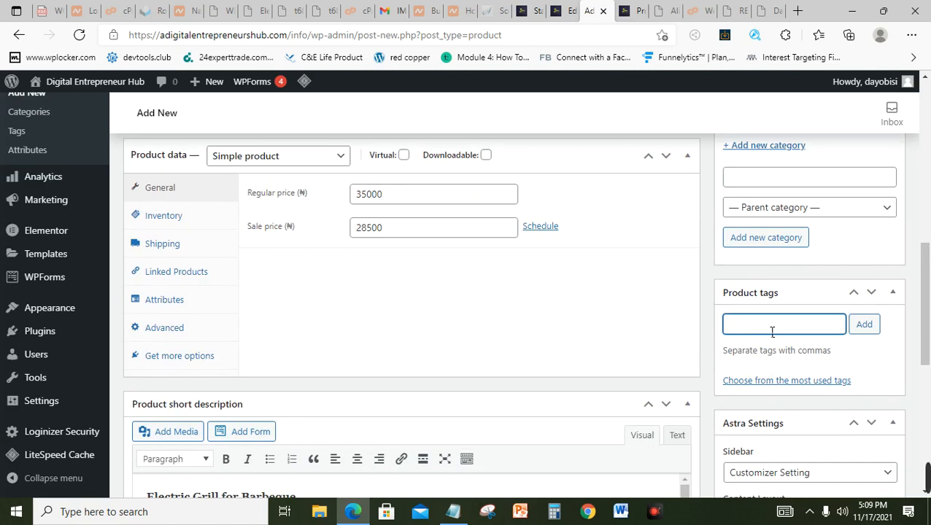
type("grill,bbq")
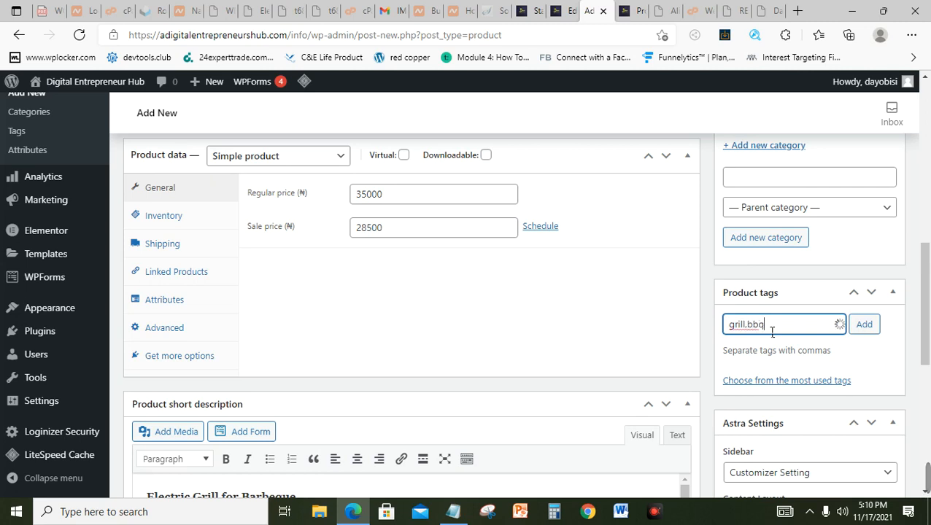
type(",barb")
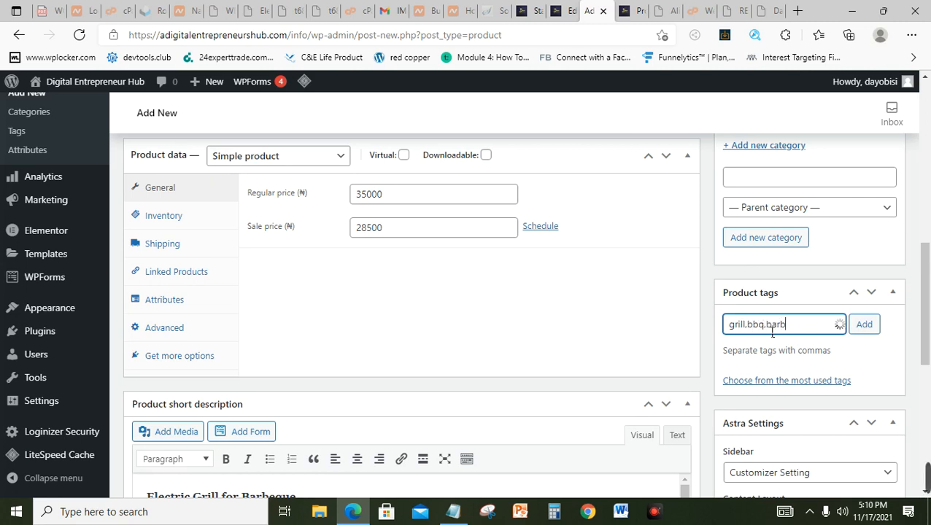
type("eque,")
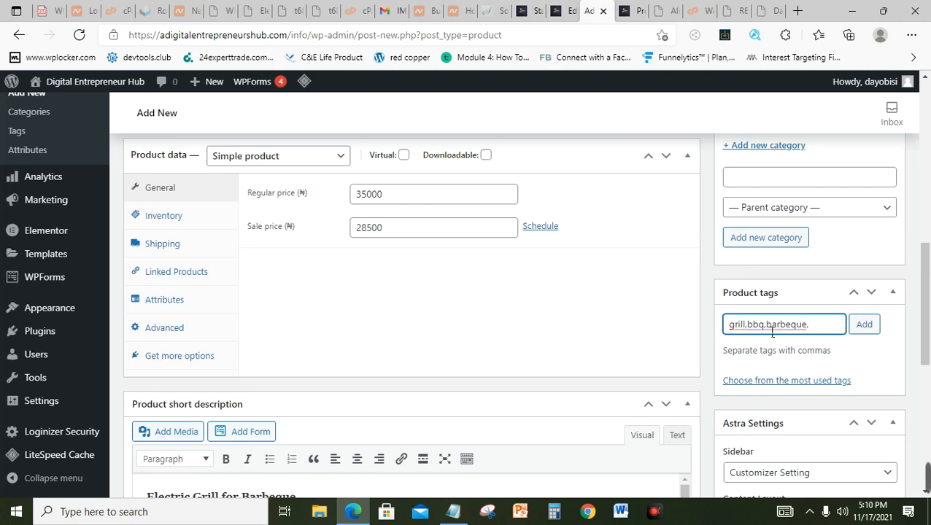
type("suya,chi")
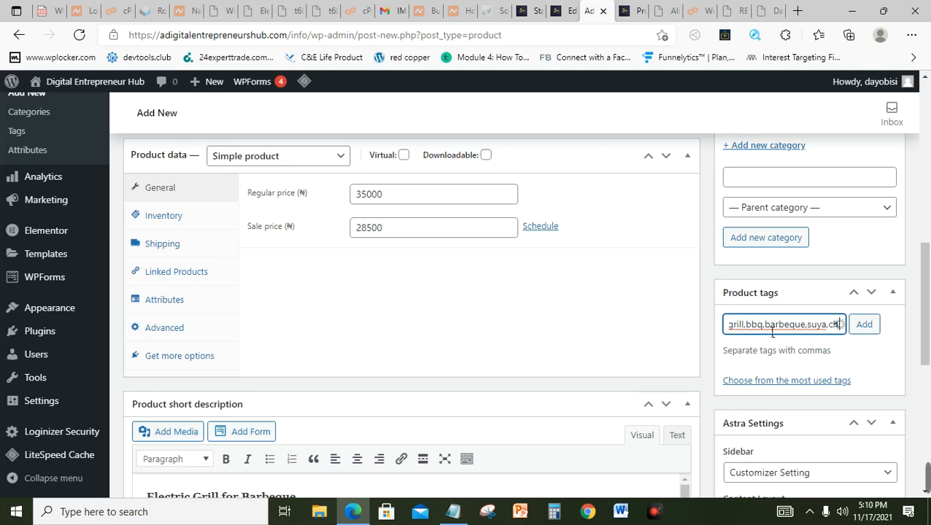
type("cke")
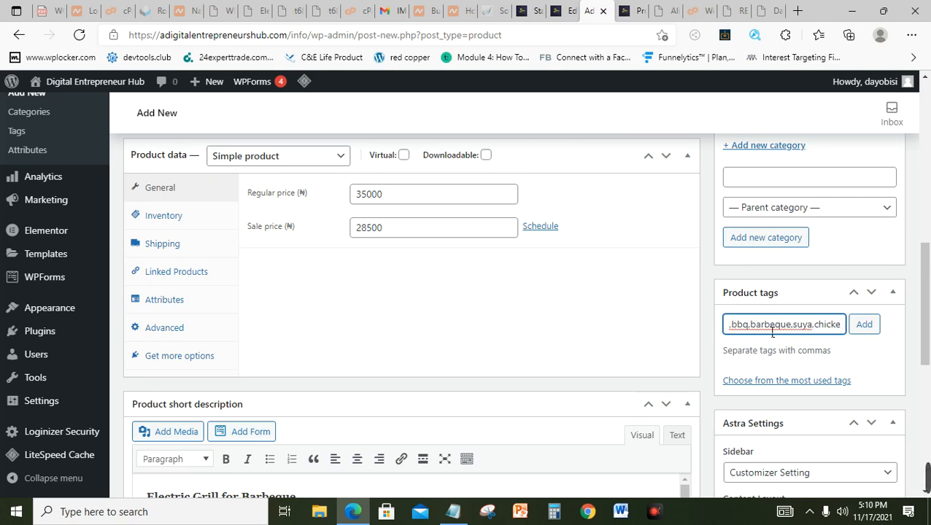
type("n")
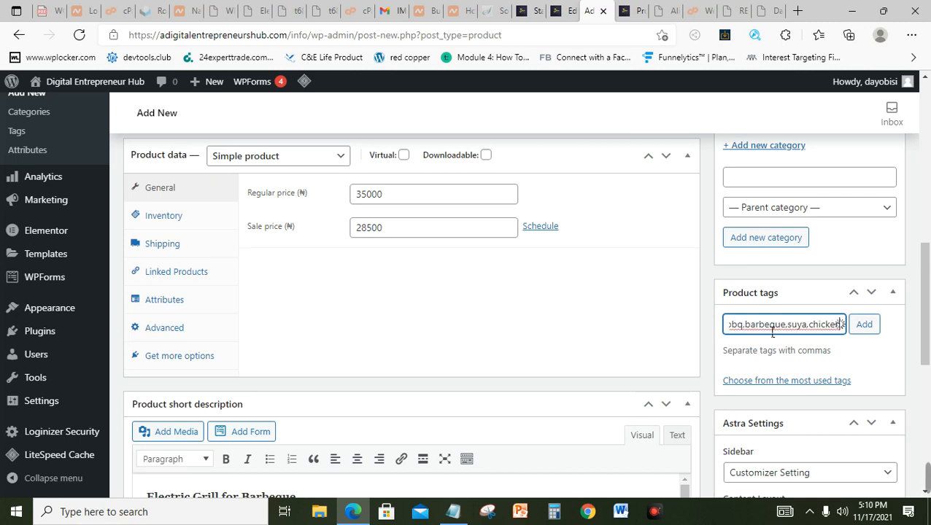
type(",e")
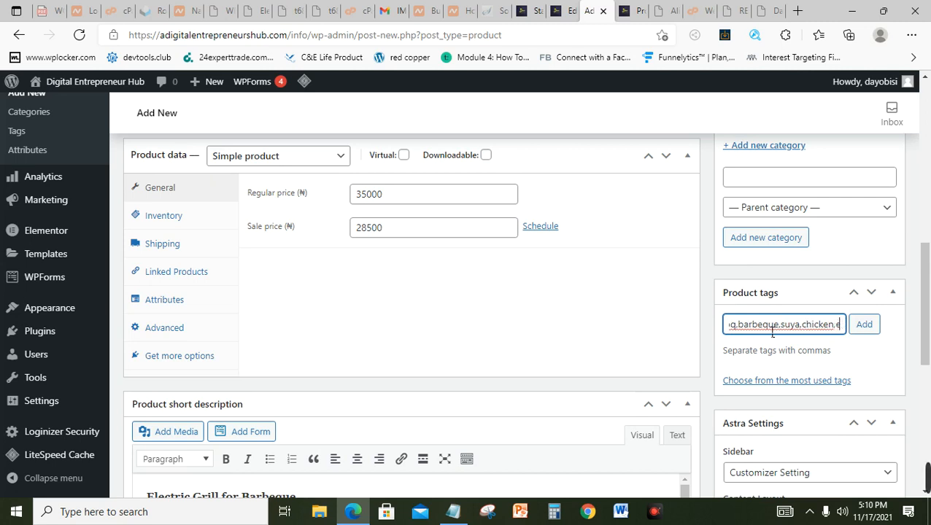
type("lectric gril")
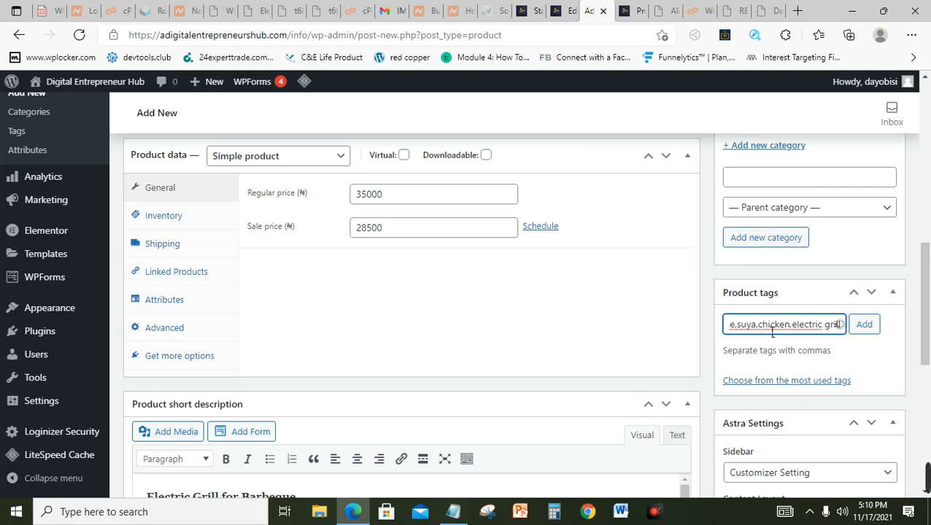
type("l,")
type(" electr")
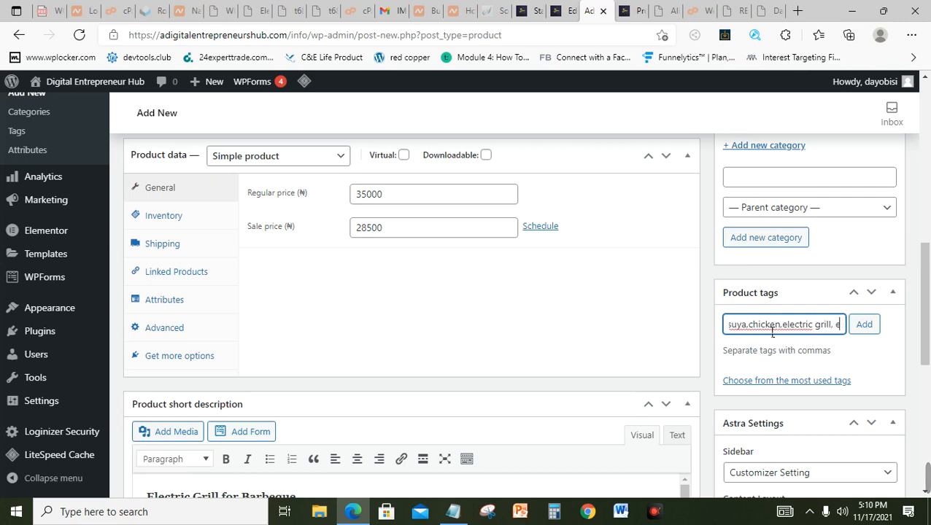
type("i")
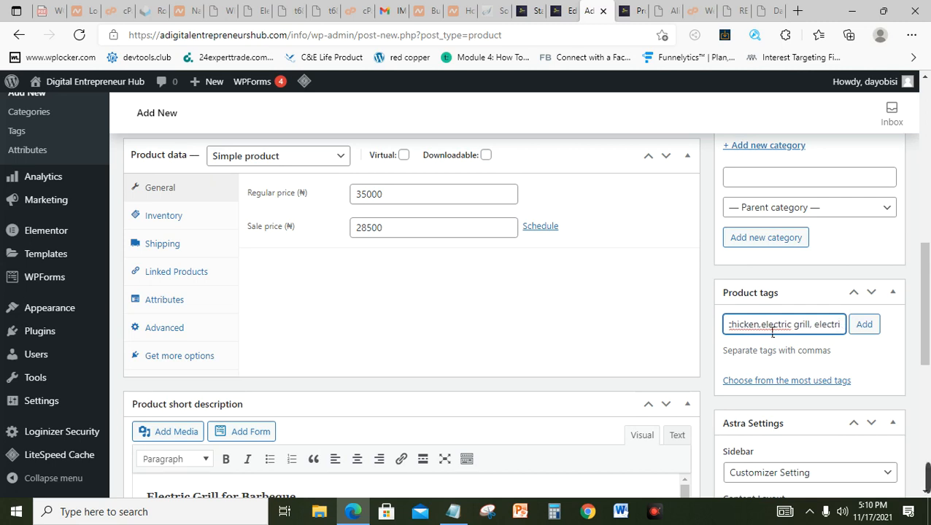
type("c s")
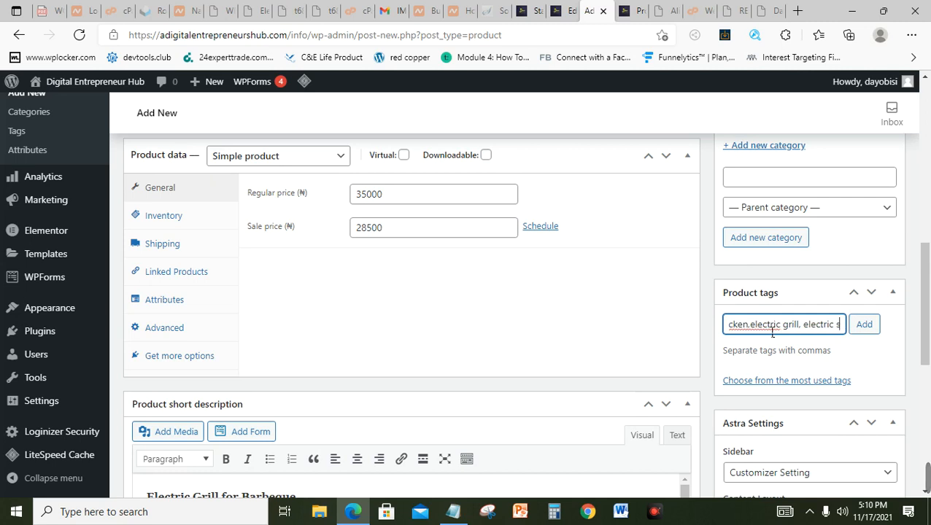
type("tove")
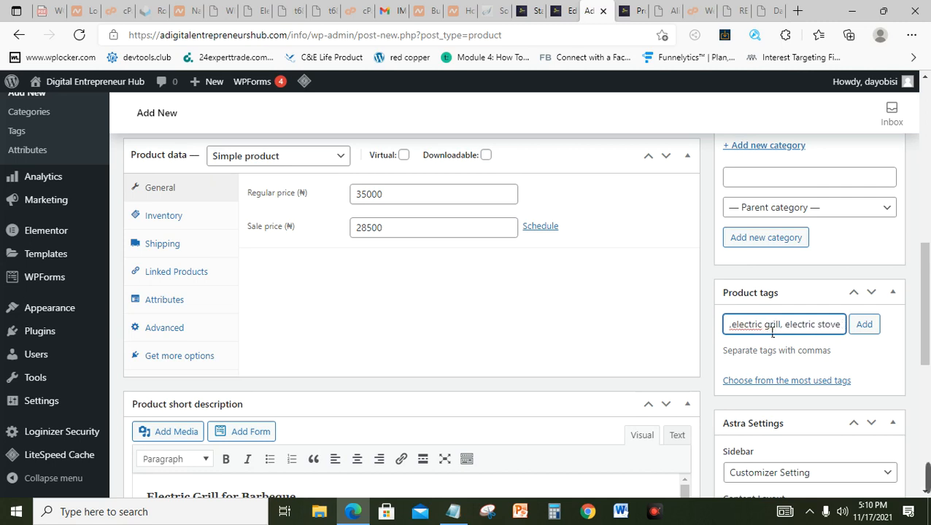
left_click(864, 325)
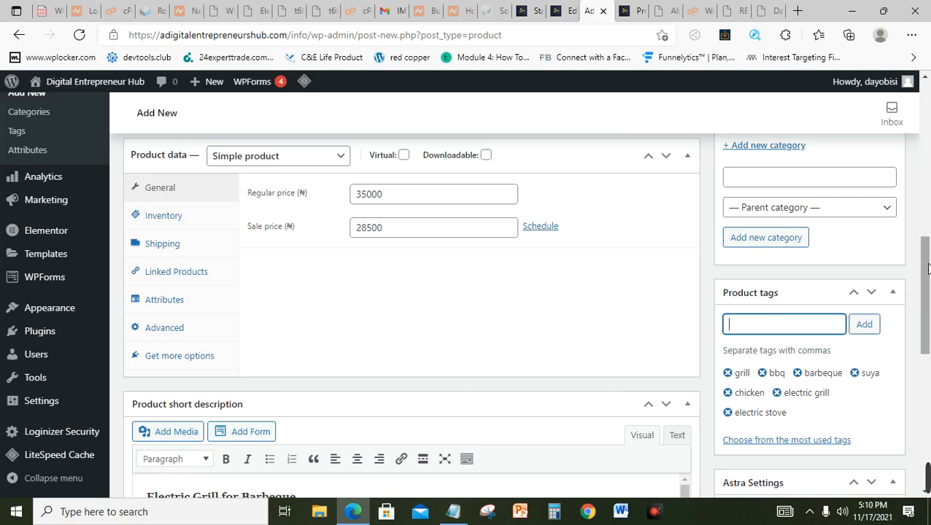
left_click_drag(928, 268, 928, 413)
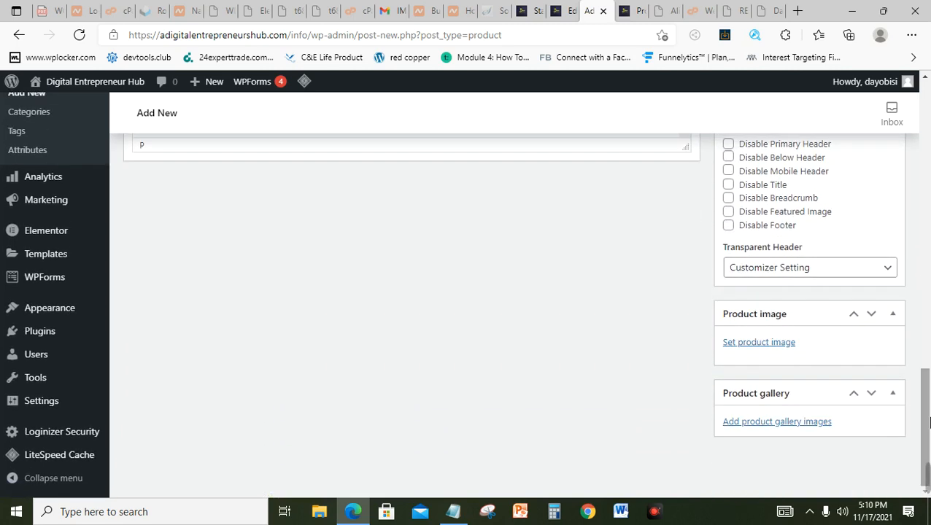
Step: Upload the mainimage02000 220V BBQ Grill Plate photo from Downloads and set it as product image
left_click(785, 343)
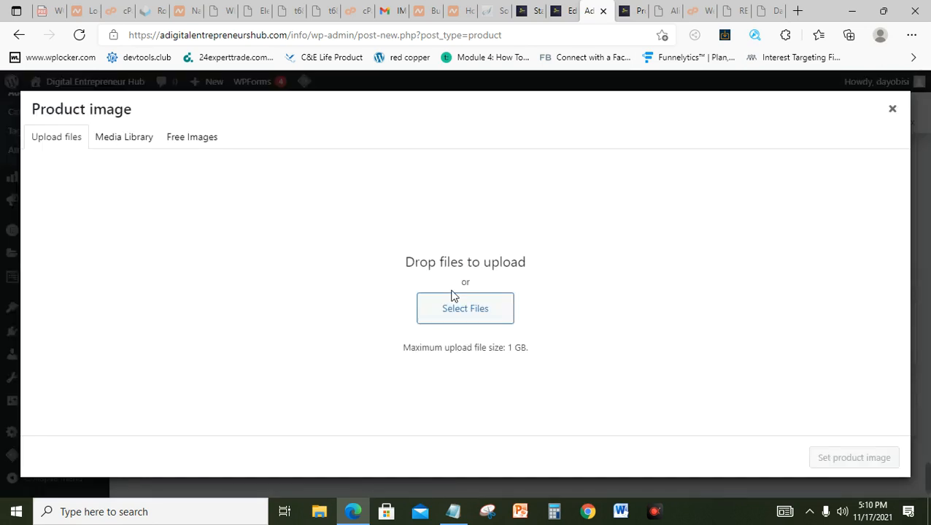
left_click(489, 321)
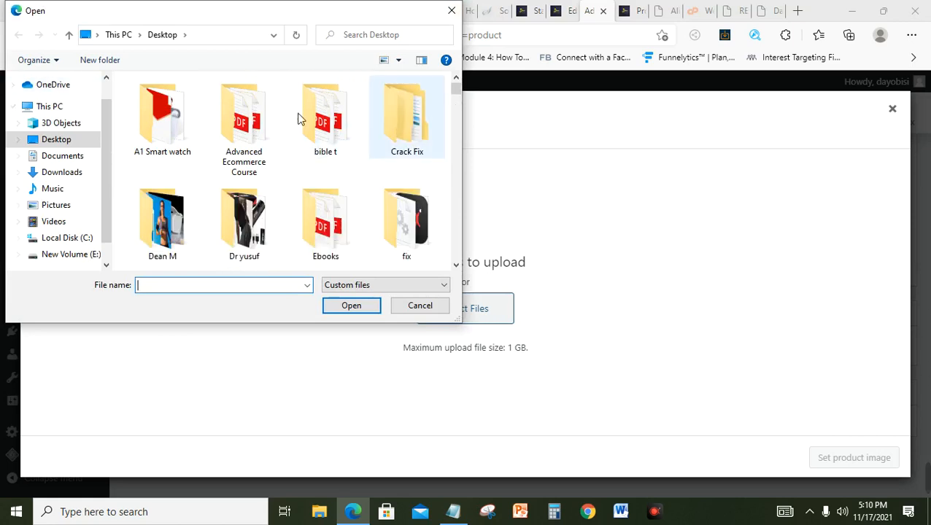
left_click(62, 173)
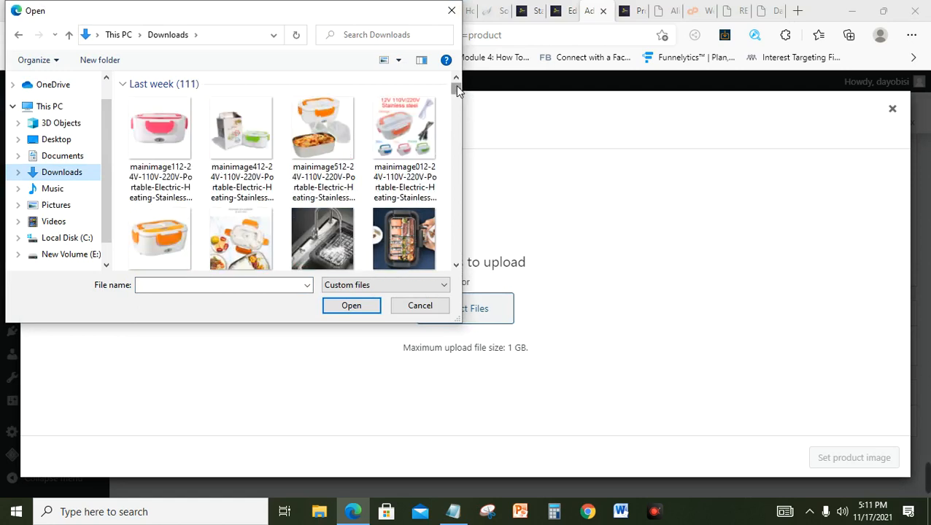
left_click_drag(455, 89, 455, 90)
left_click(457, 265)
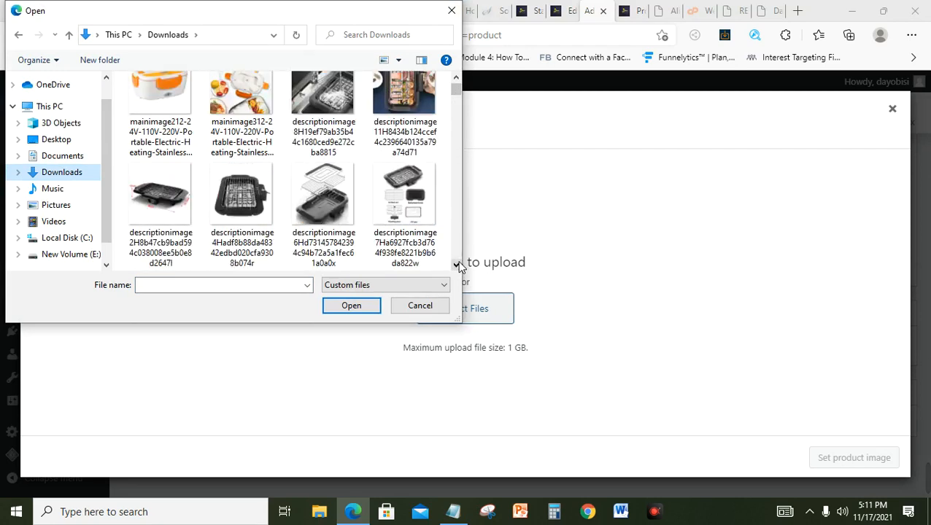
left_click(457, 266)
left_click(457, 265)
left_click(457, 266)
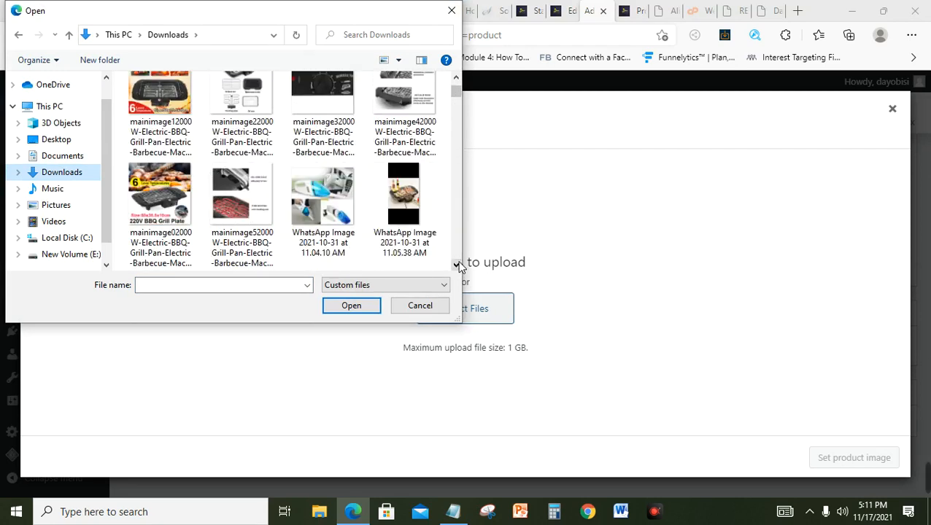
left_click(184, 187)
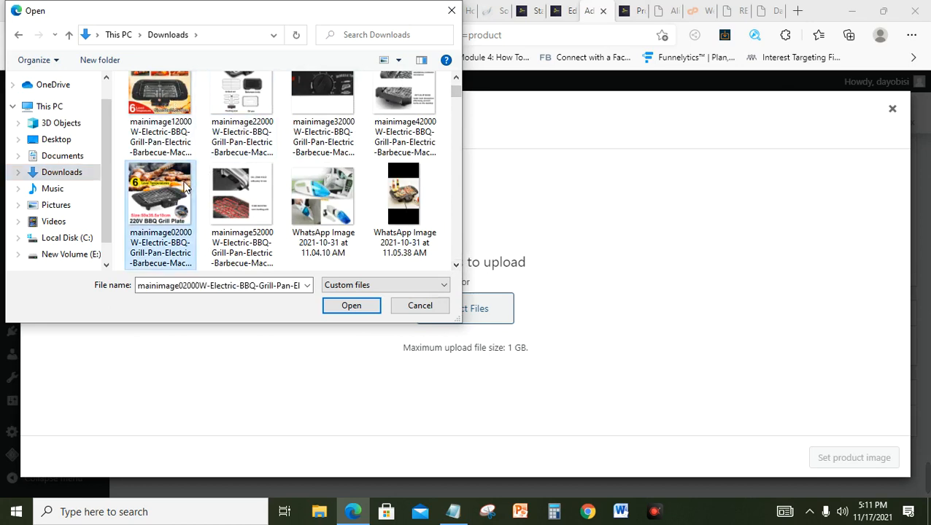
left_click(348, 308)
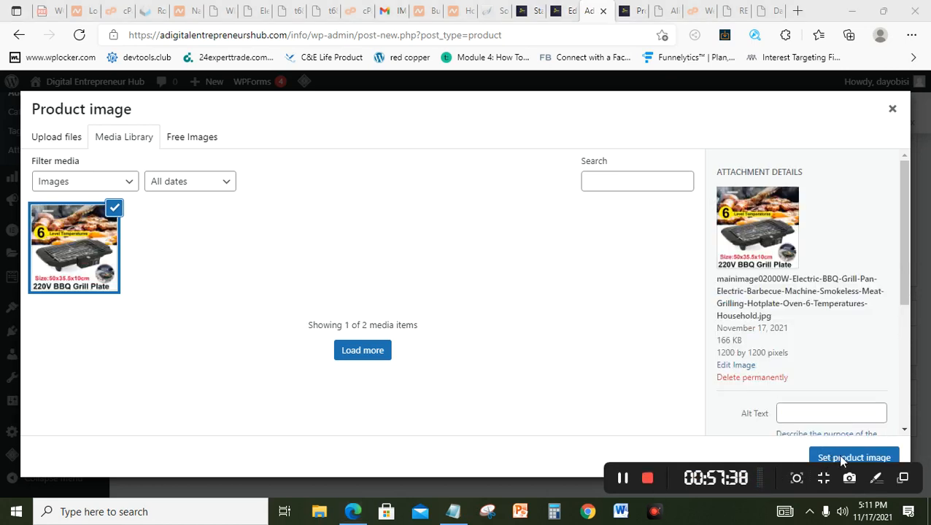
left_click(819, 456)
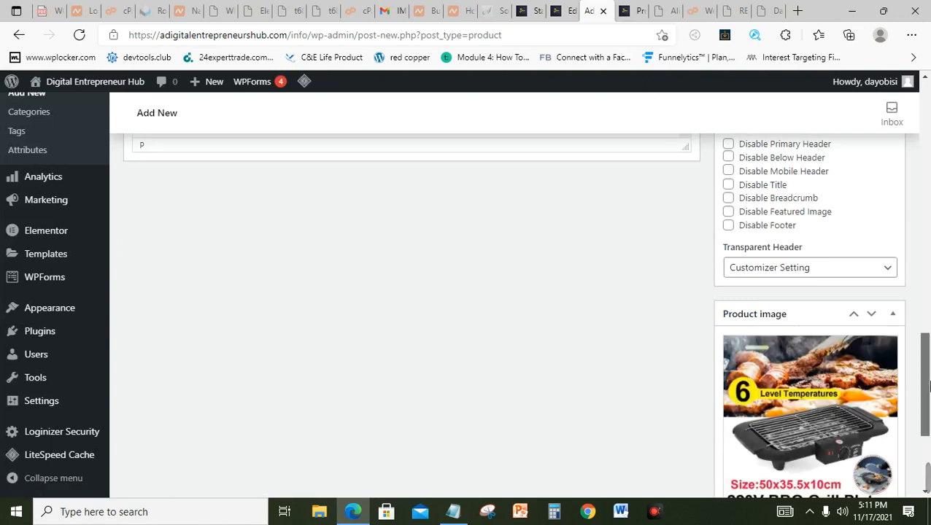
Step: Upload the sink, food, parts-diagram, control-knob and box grill photos and add them to the gallery
scroll(840, 453, "down", 3)
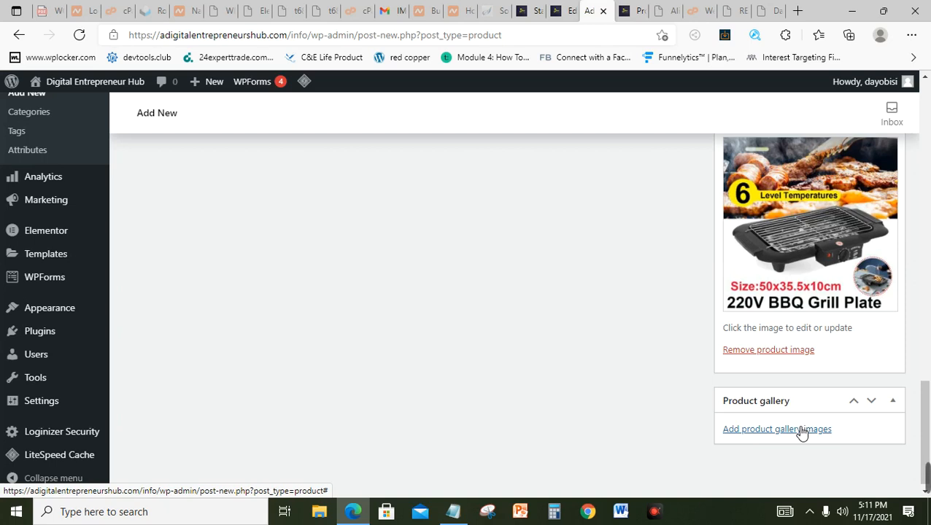
left_click(802, 430)
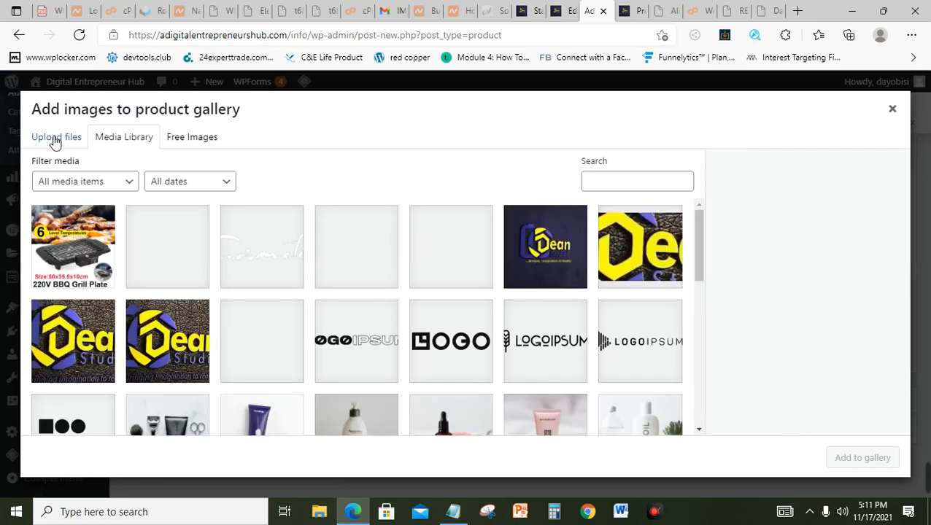
left_click(55, 140)
left_click(473, 318)
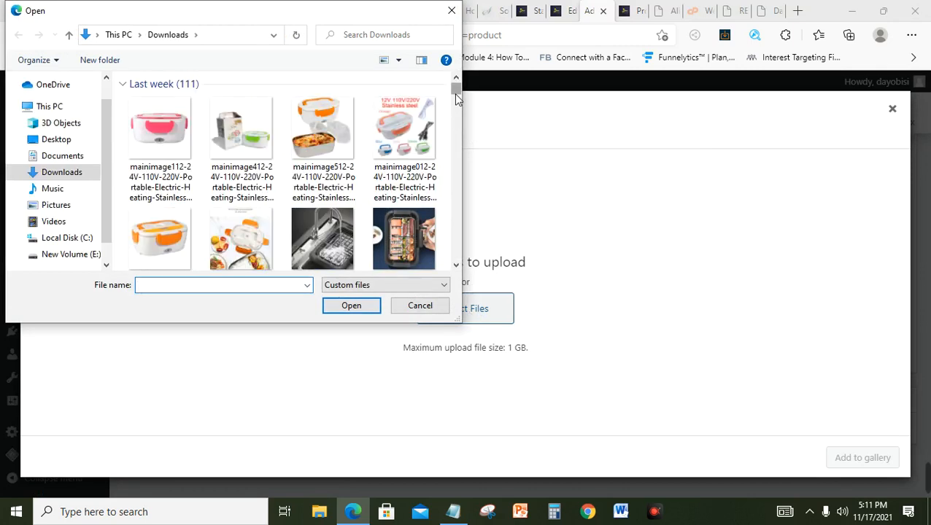
left_click(334, 235)
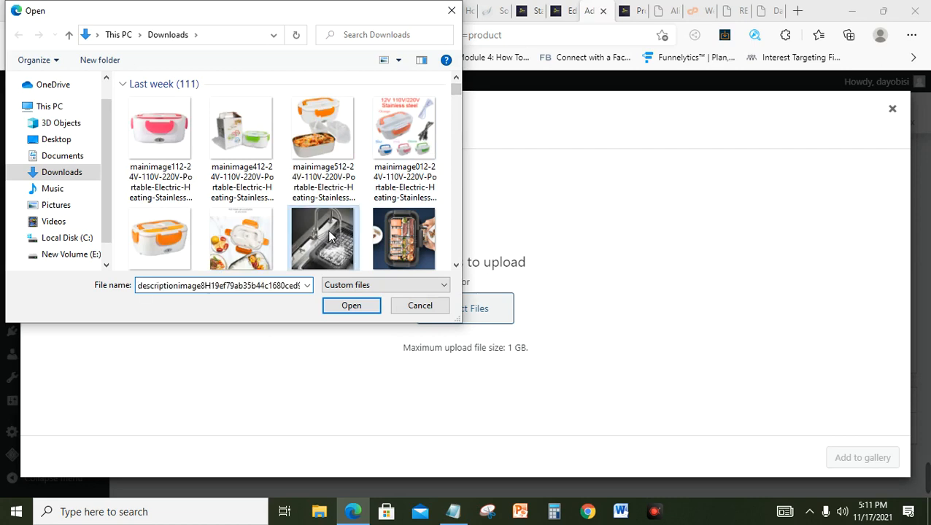
left_click(409, 217, "ctrl")
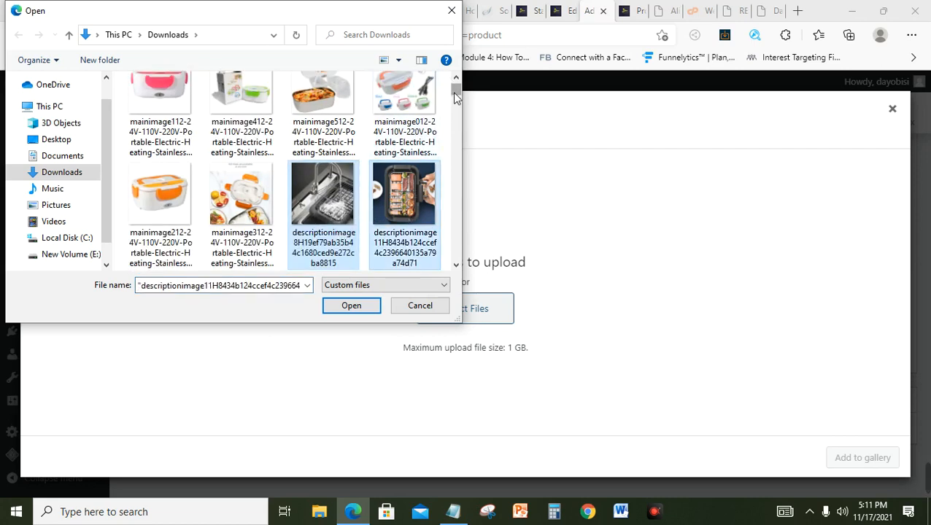
left_click_drag(454, 96, 453, 93)
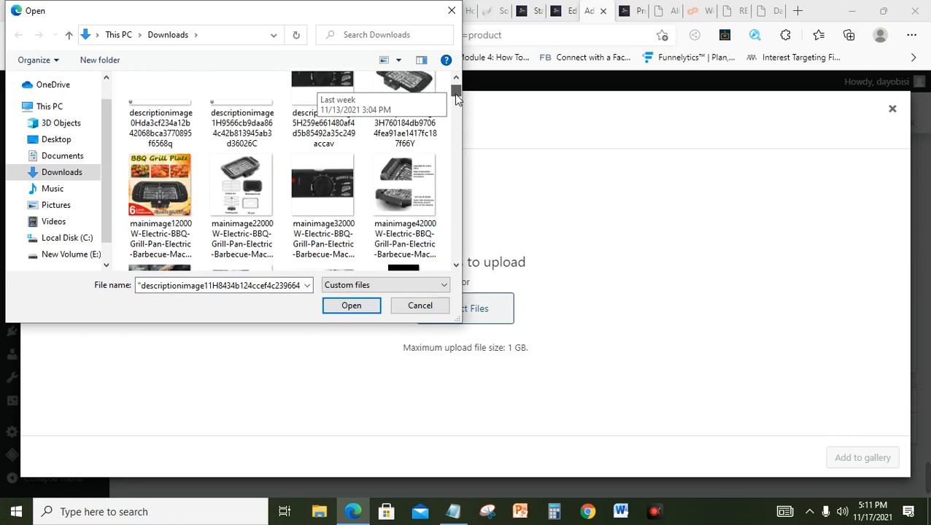
left_click(236, 204, "ctrl")
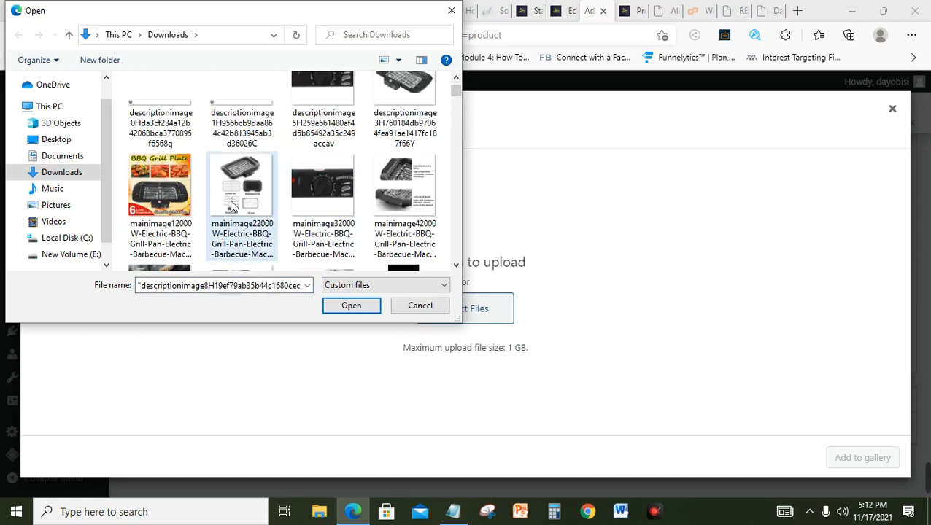
left_click(324, 192, "ctrl")
left_click(179, 192, "ctrl")
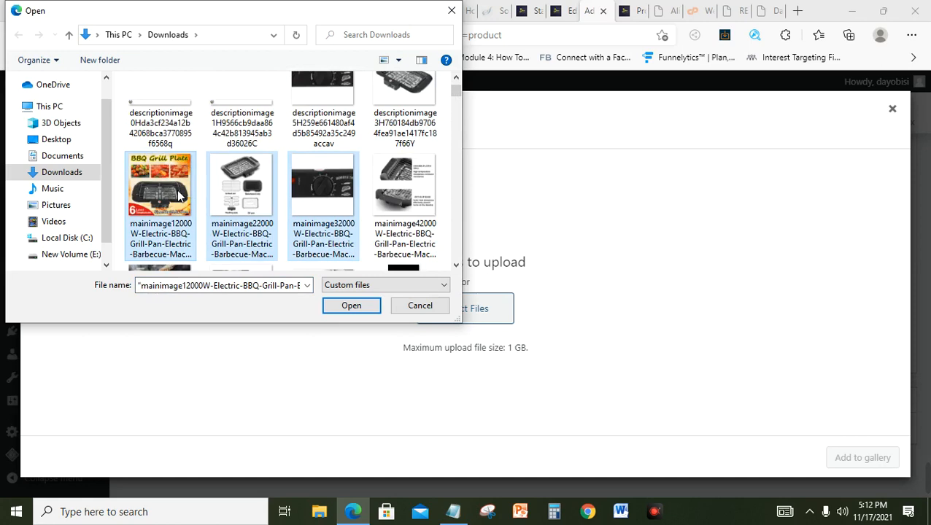
left_click(344, 303)
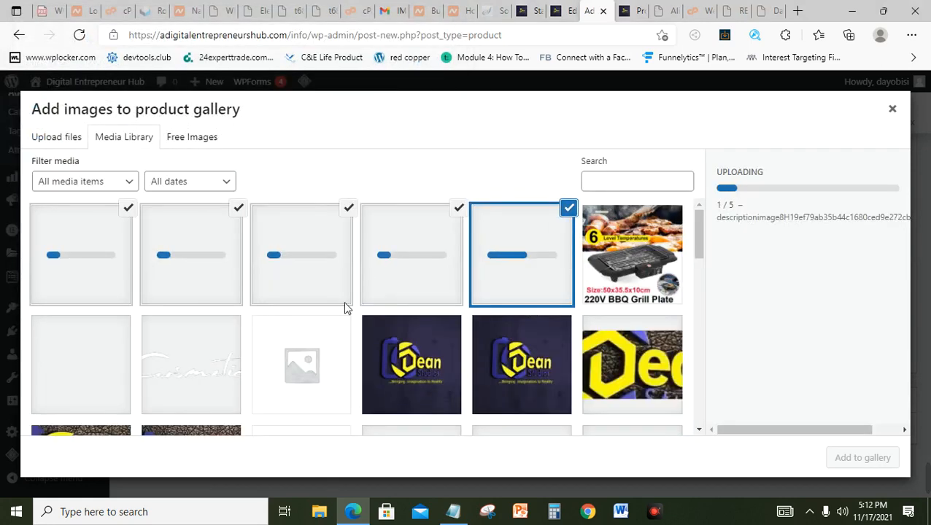
mouse_move(927, 471)
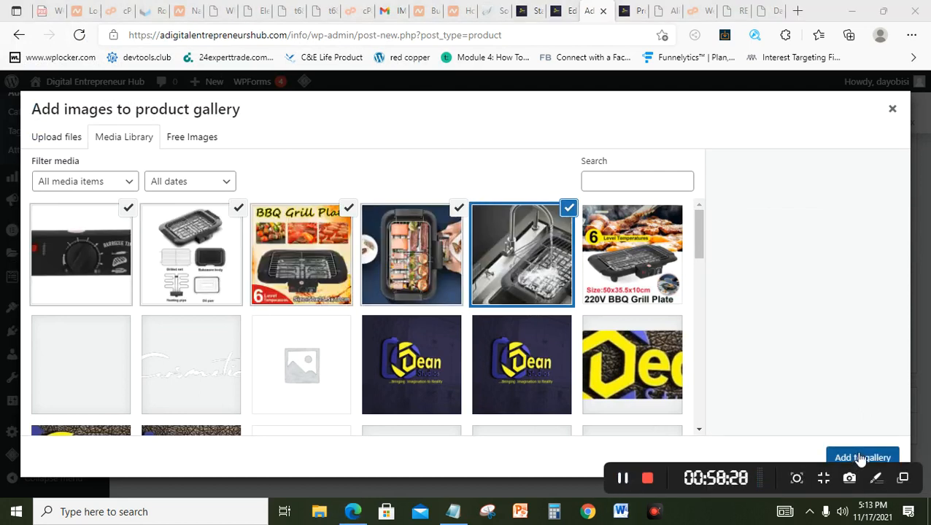
left_click(861, 458)
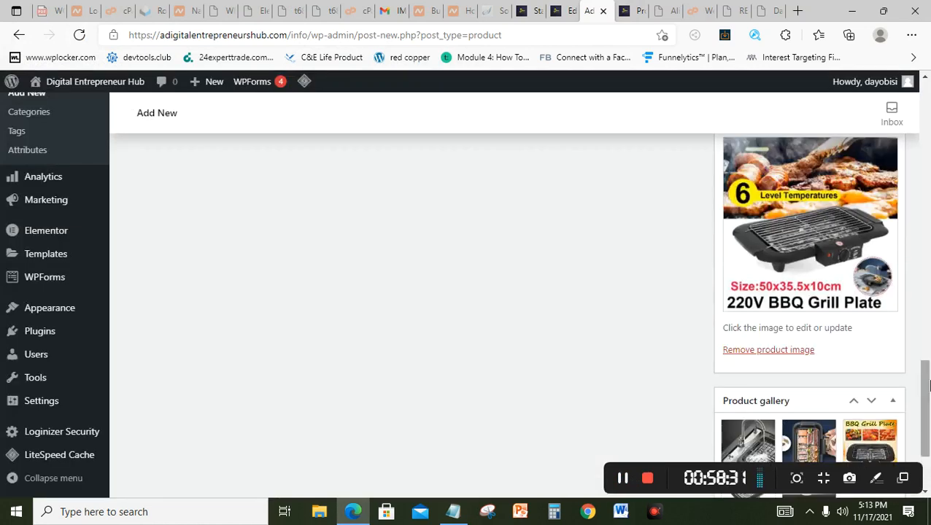
Step: Publish the Electric Grill product, then follow View Product to its live store page
scroll(929, 386, "down", 2)
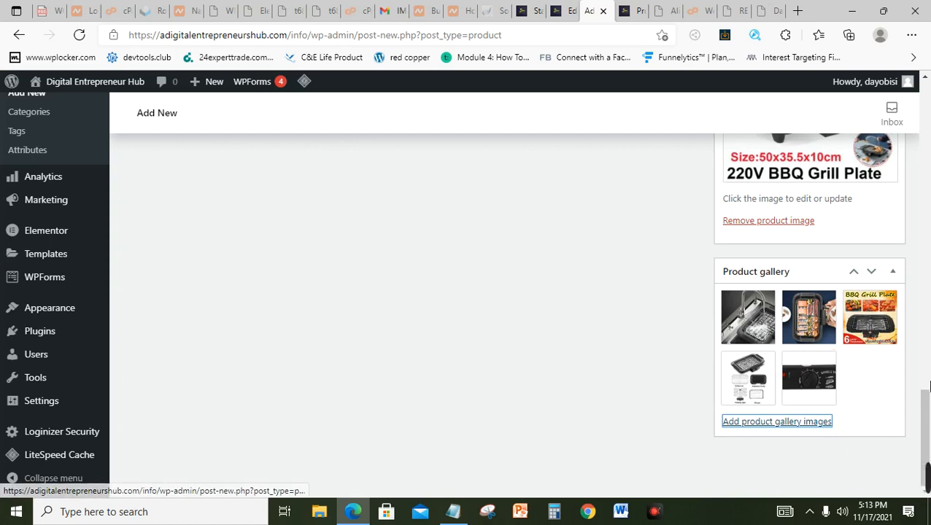
left_click_drag(928, 387, 928, 159)
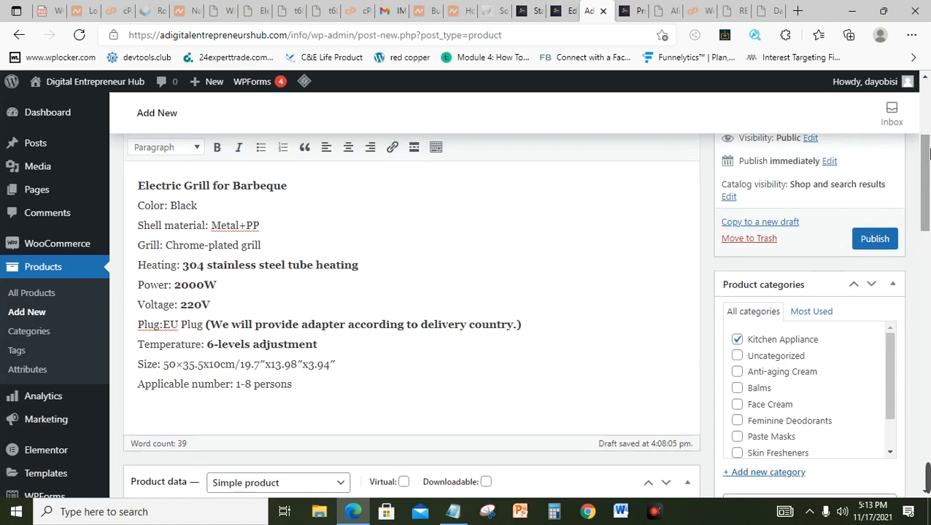
left_click(875, 241)
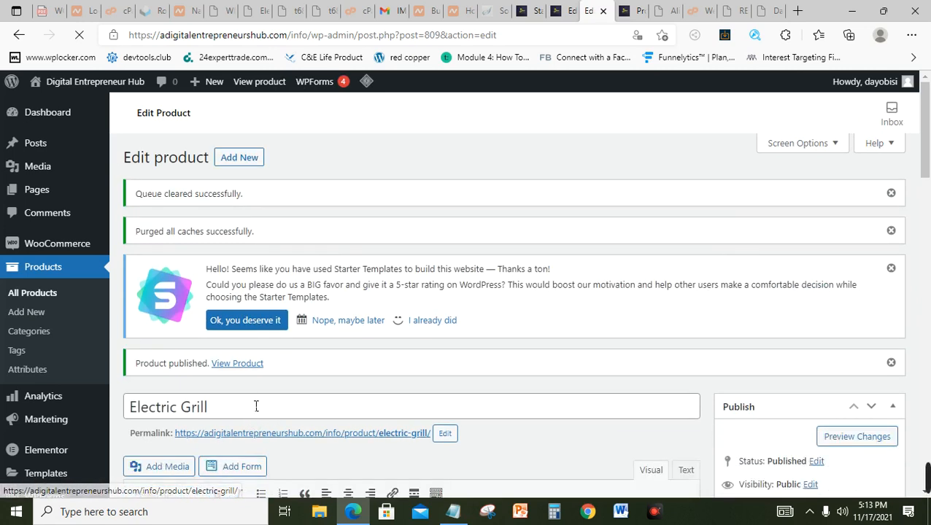
left_click(236, 364)
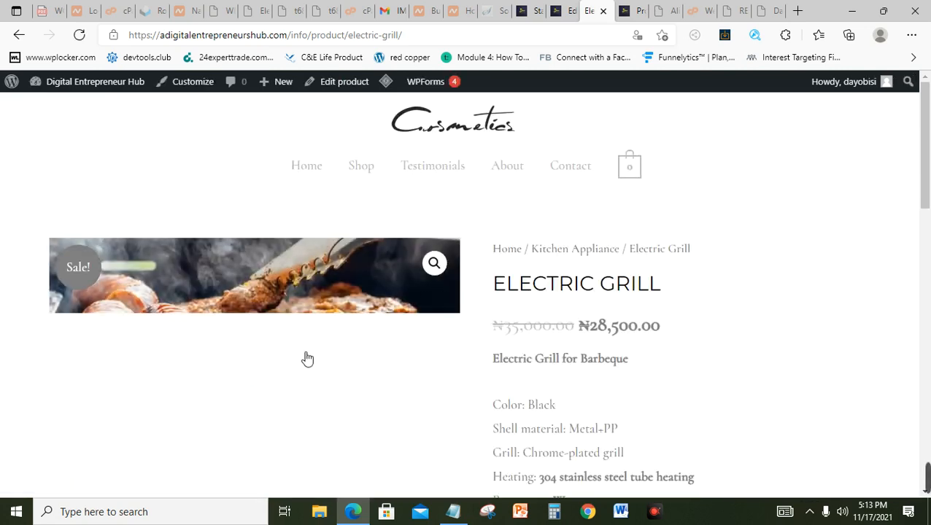
Step: Review the Electric Grill page, highlighting the ₦28,500.00 sale price, then add it to the cart
scroll(928, 210, "down", 2)
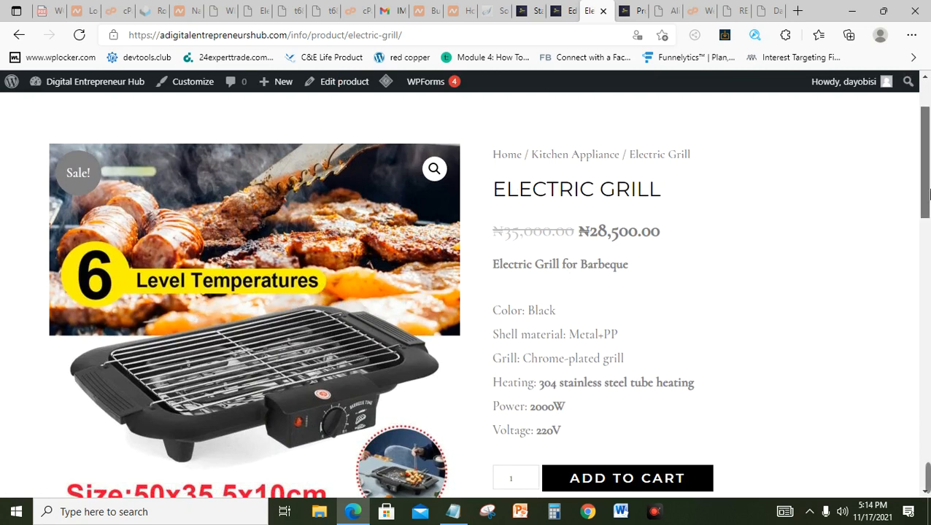
left_click_drag(926, 192, 928, 268)
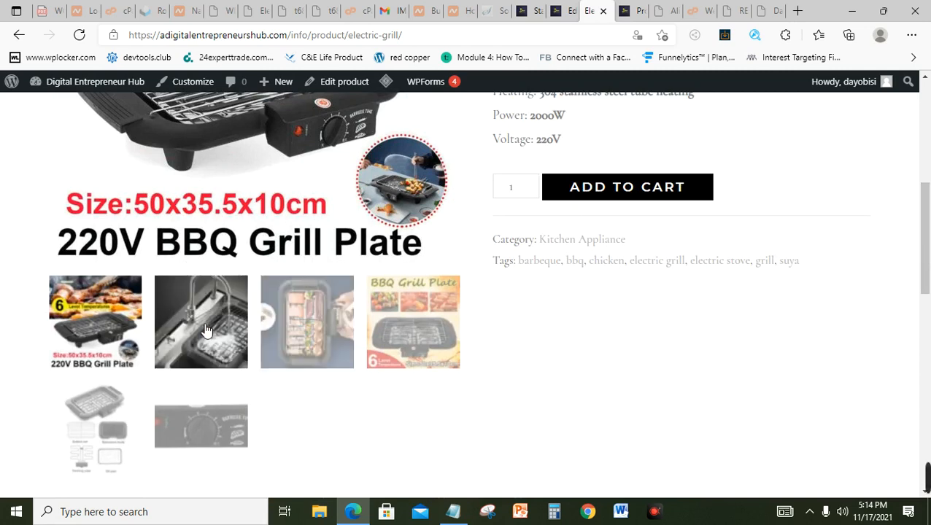
left_click_drag(928, 249, 928, 180)
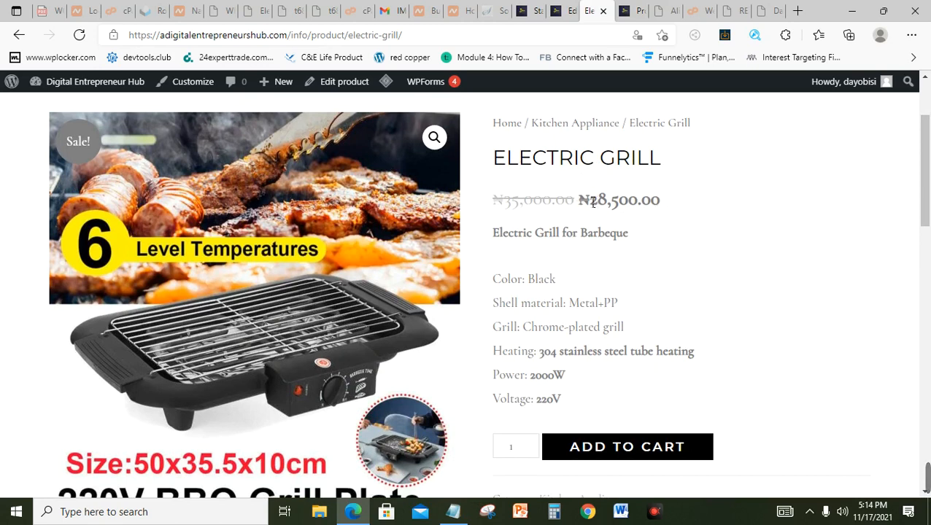
left_click_drag(590, 206, 662, 210)
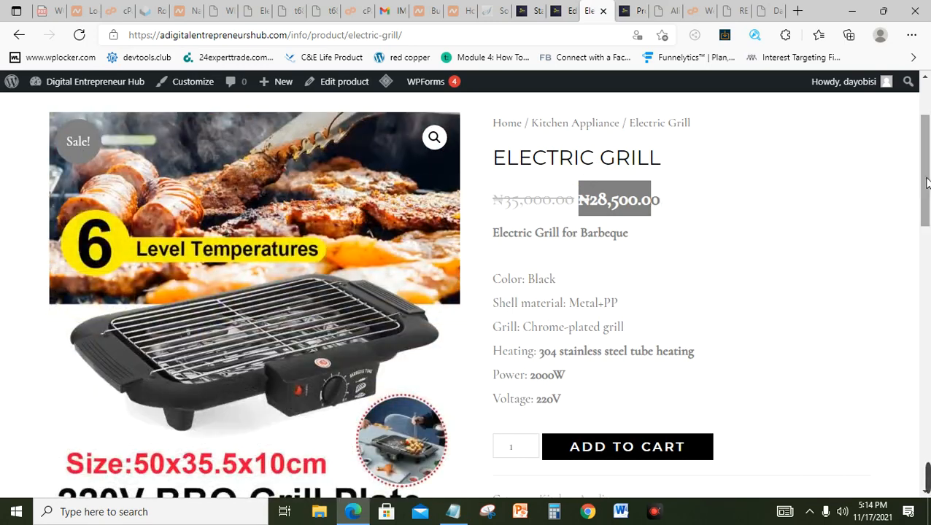
left_click_drag(926, 185, 910, 365)
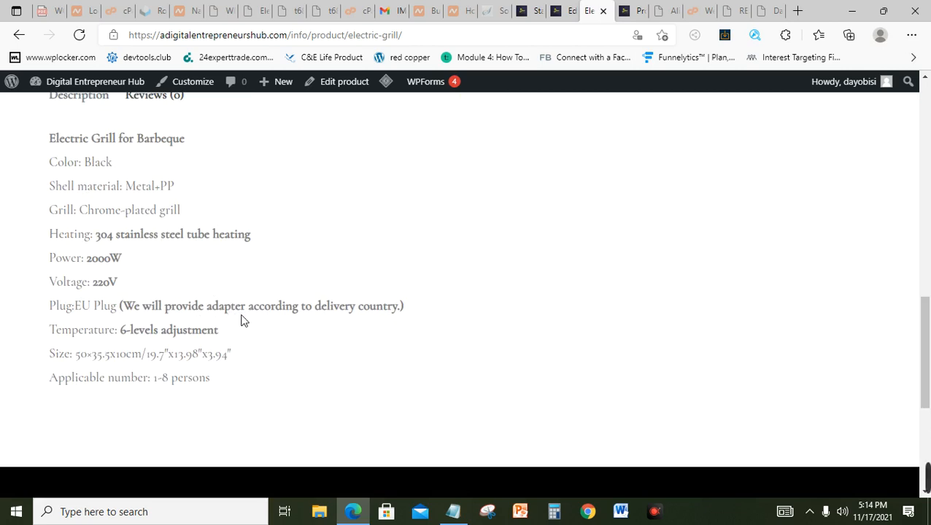
left_click_drag(926, 372, 928, 128)
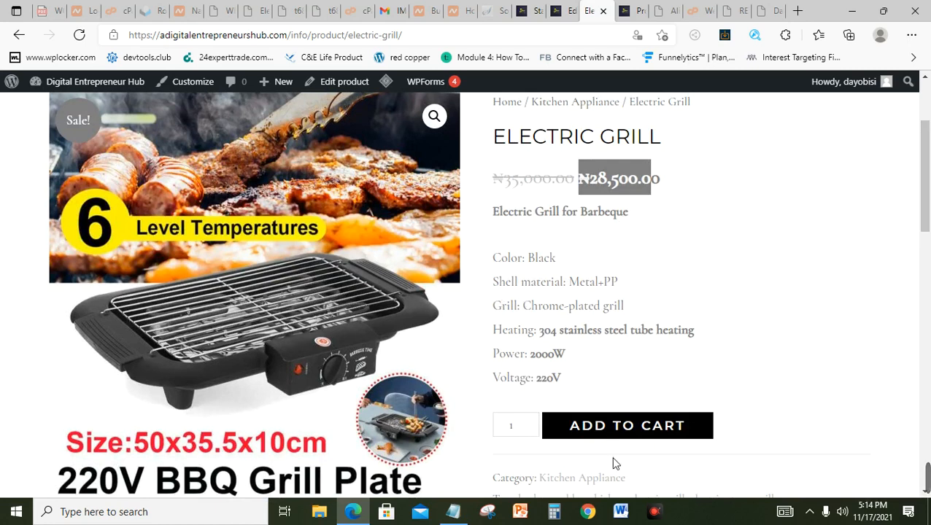
left_click(625, 430)
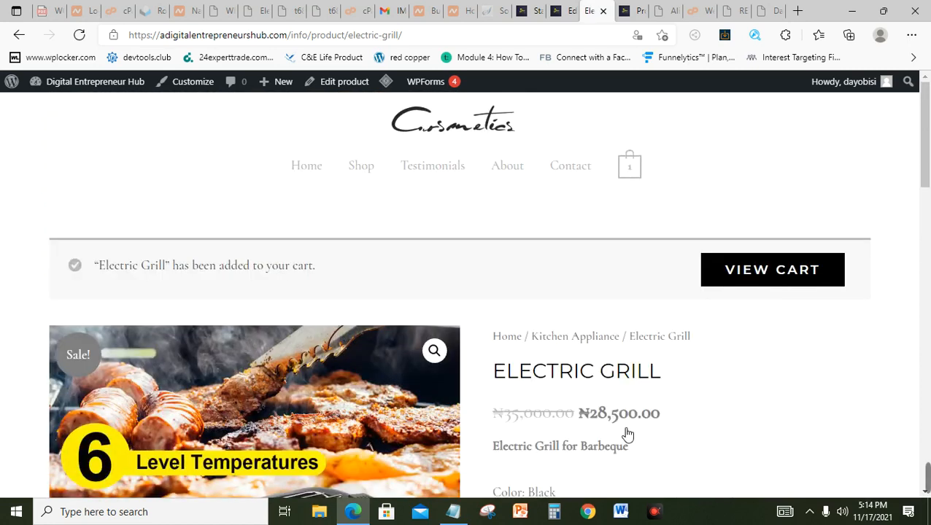
Step: View the cart with one Electric Grill at ₦28,500.00 and proceed to checkout
left_click(818, 274)
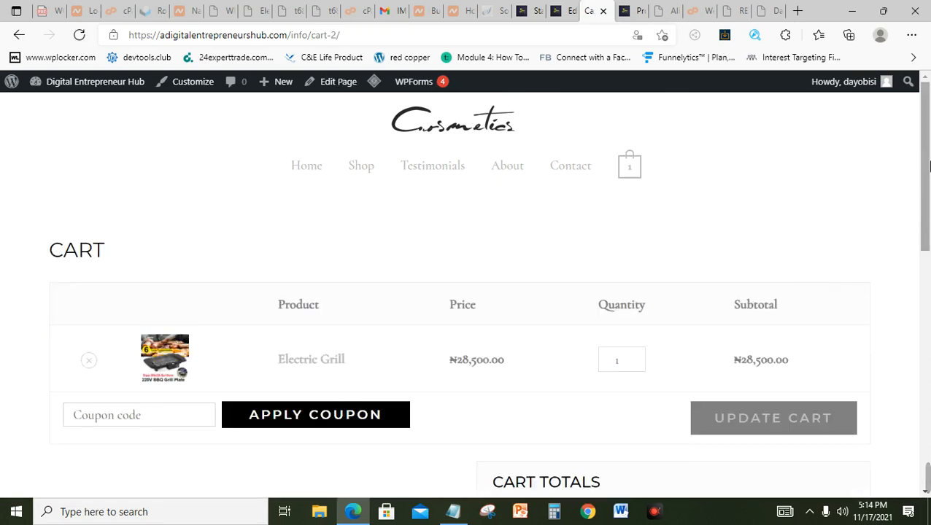
mouse_move(930, 166)
left_mouse_down()
mouse_move(930, 205)
mouse_move(930, 170)
left_mouse_up()
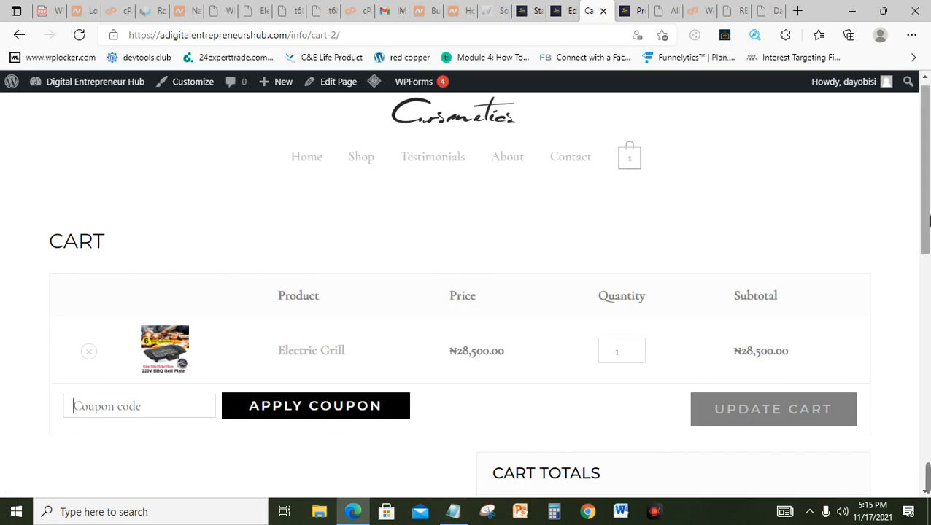
left_click_drag(925, 224, 928, 337)
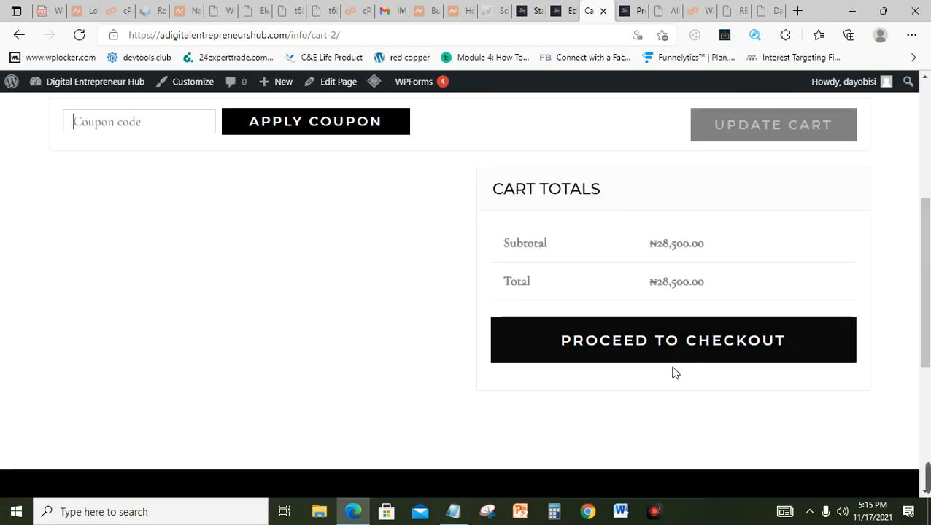
left_click(727, 341)
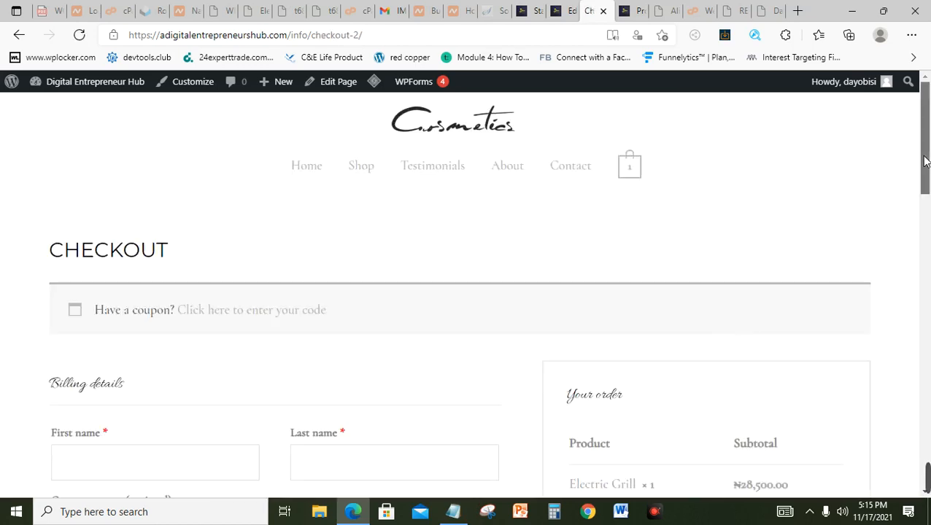
Step: Choose Cash on delivery as the payment method for the ₦28,500.00 Electric Grill order
left_click_drag(924, 160, 927, 201)
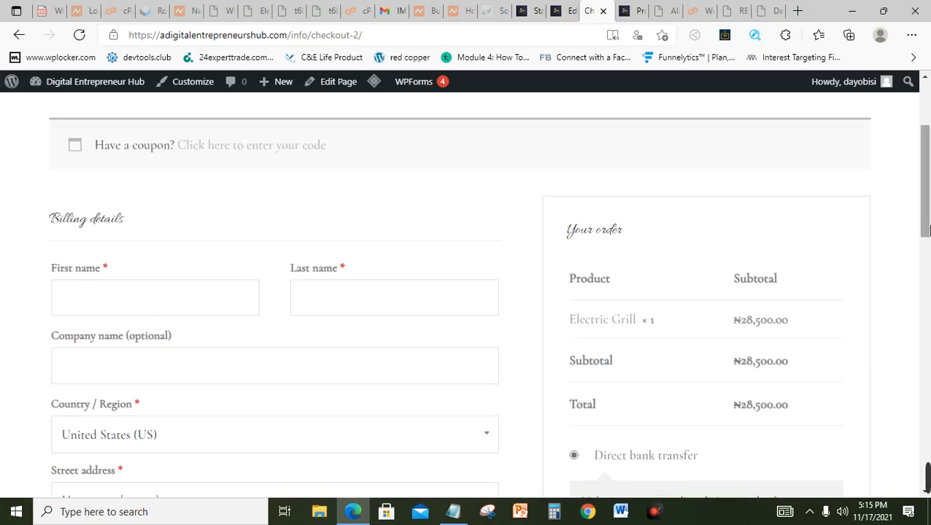
left_click_drag(925, 246, 927, 291)
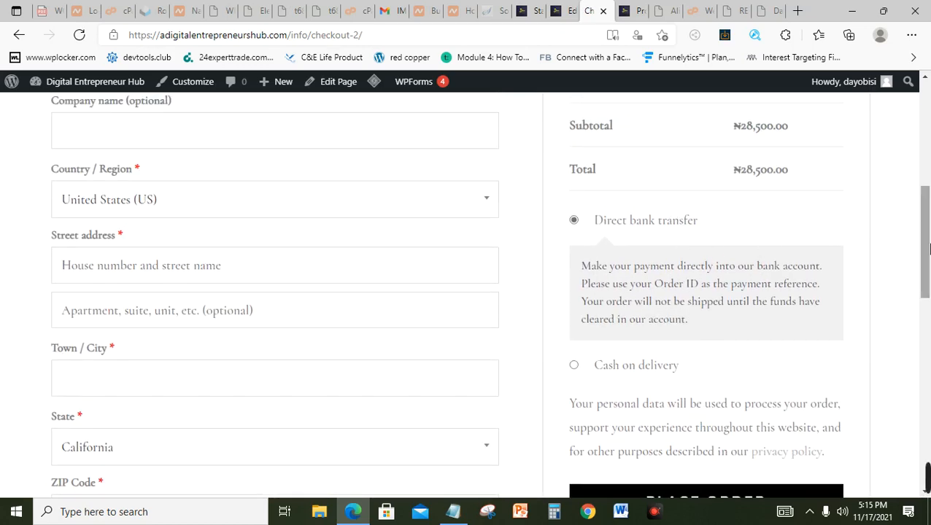
left_click_drag(928, 249, 928, 258)
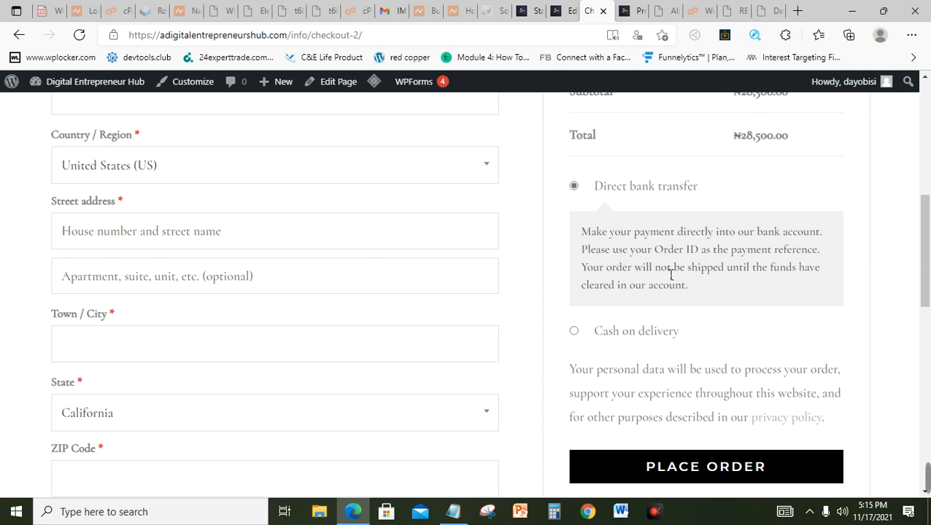
left_click(575, 332)
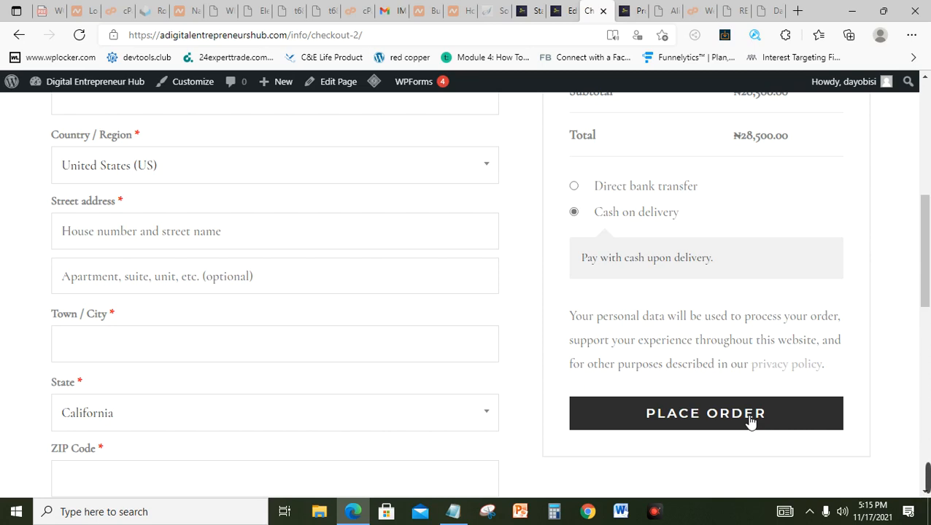
scroll(928, 173, "up", 5)
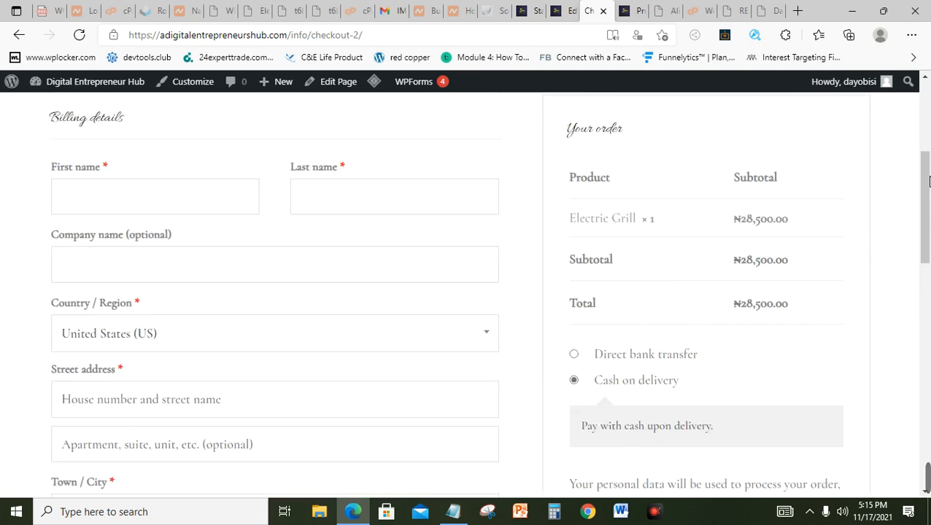
left_click_drag(925, 143, 924, 100)
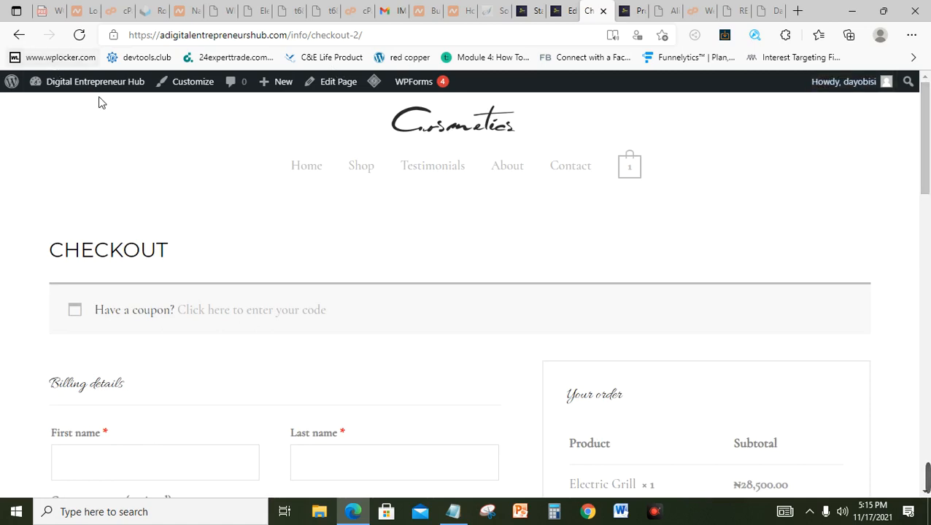
Step: Go to the admin Dashboard, open the store page in a new tab, and close the extra Products tab
mouse_move(99, 84)
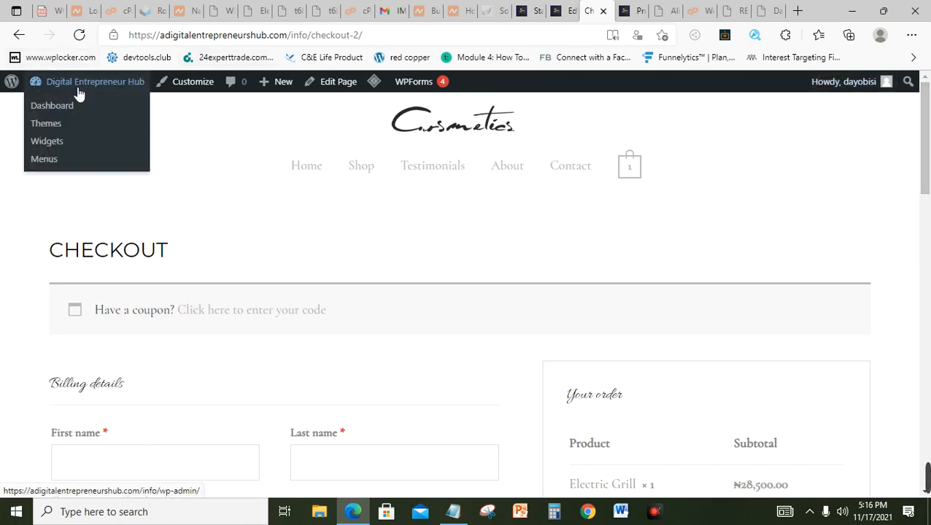
left_click(52, 107)
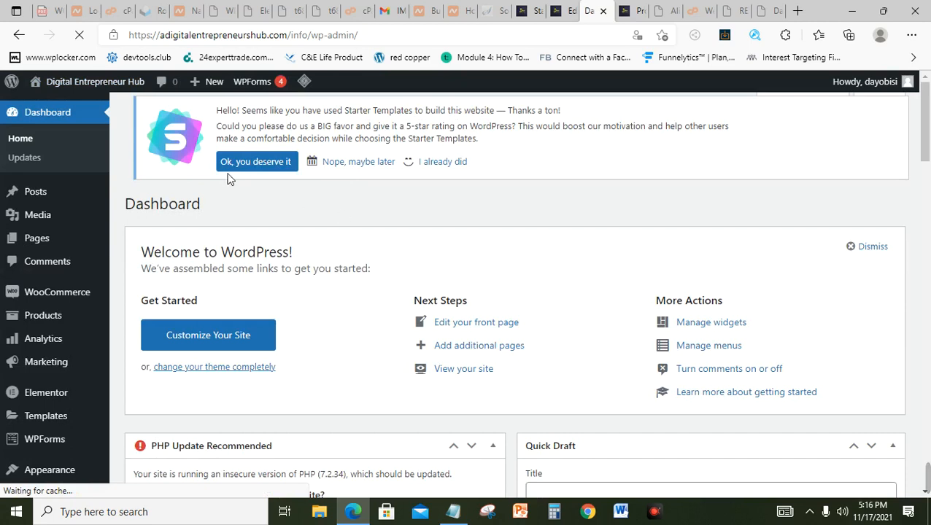
mouse_move(111, 88)
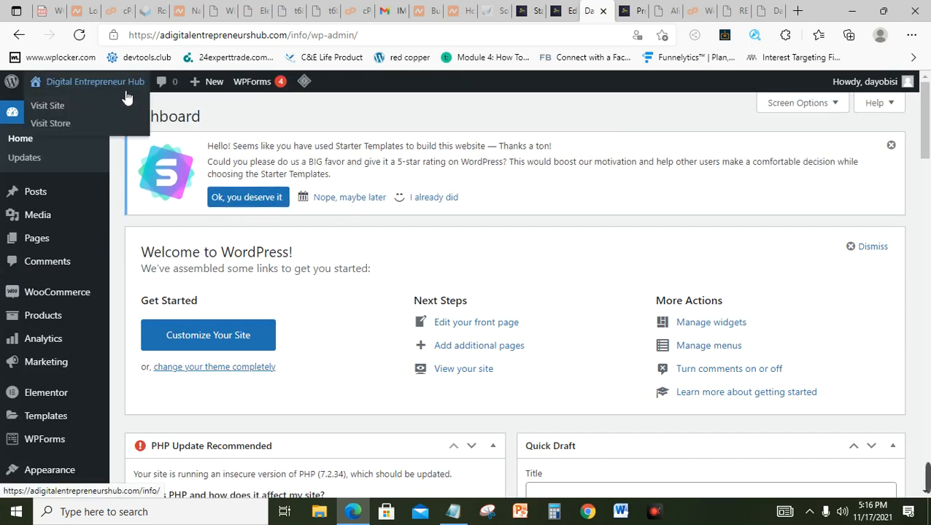
right_click(56, 121)
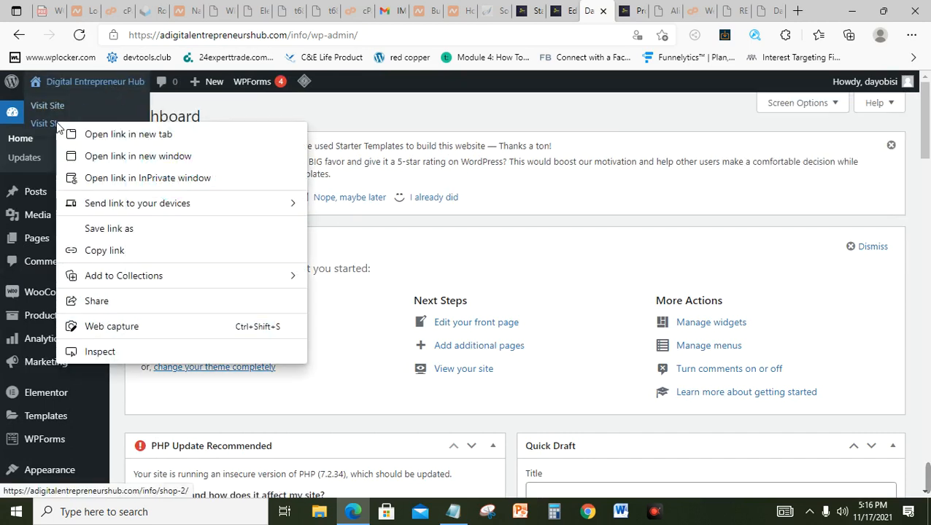
left_click(99, 136)
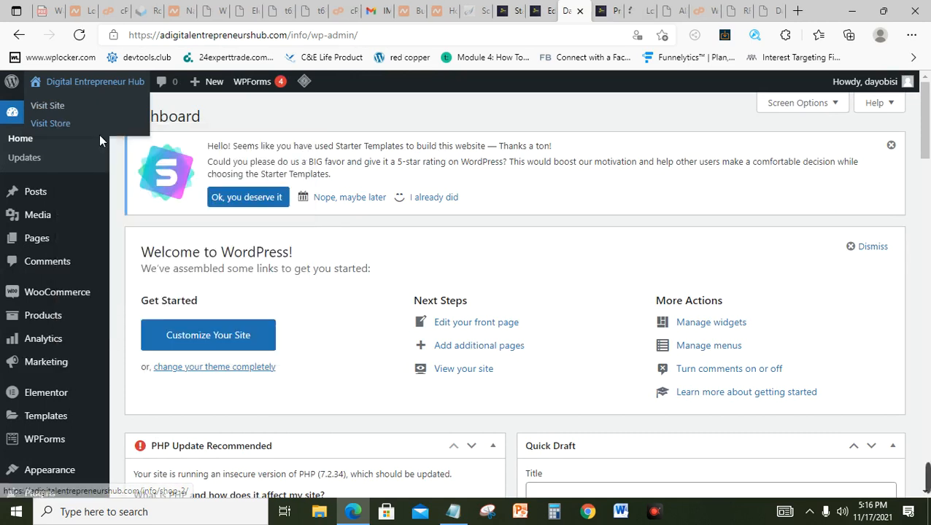
left_click(636, 10)
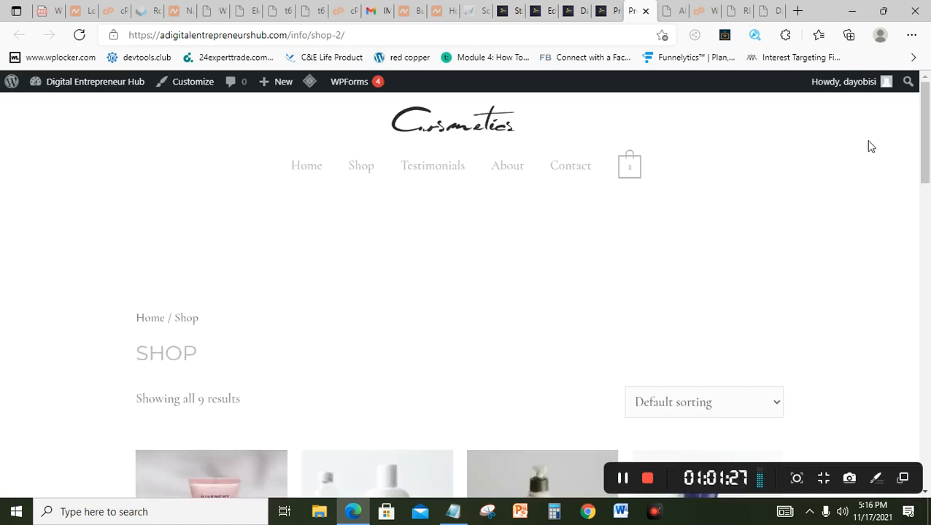
left_click_drag(928, 135, 929, 235)
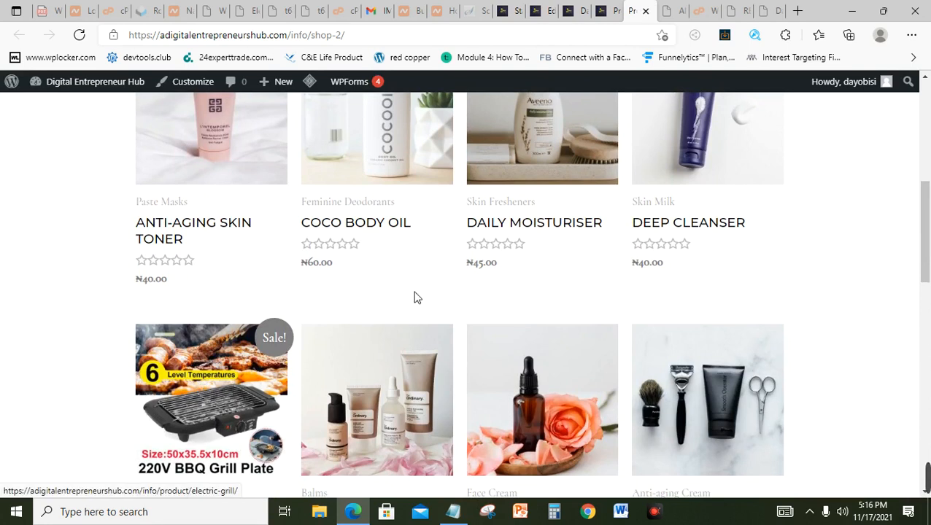
left_click(616, 12)
left_click(612, 12)
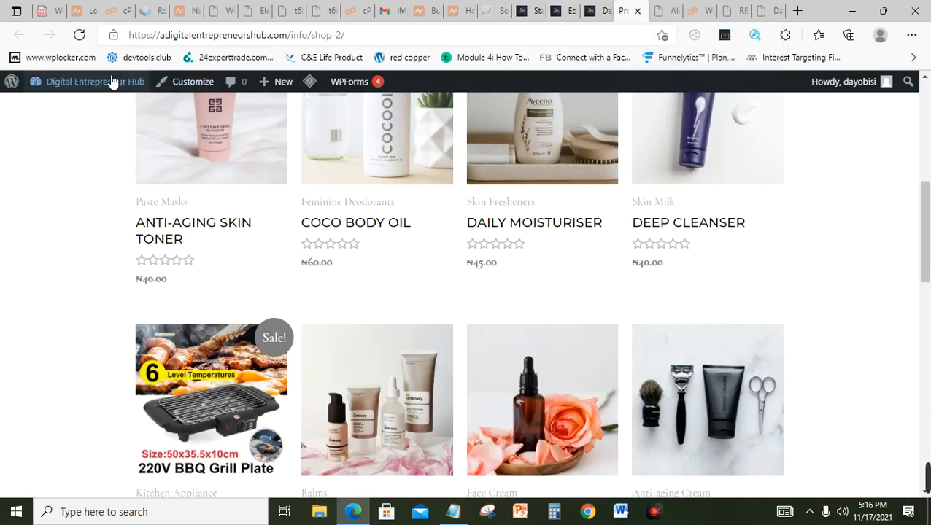
Step: Return to the Dashboard and open Visit Site in a new browser tab
mouse_move(106, 83)
left_click(77, 106)
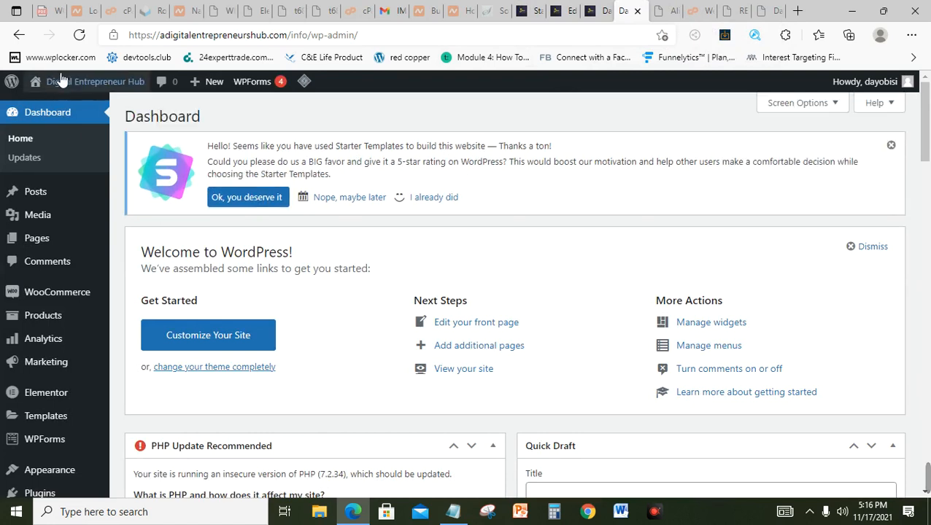
mouse_move(84, 84)
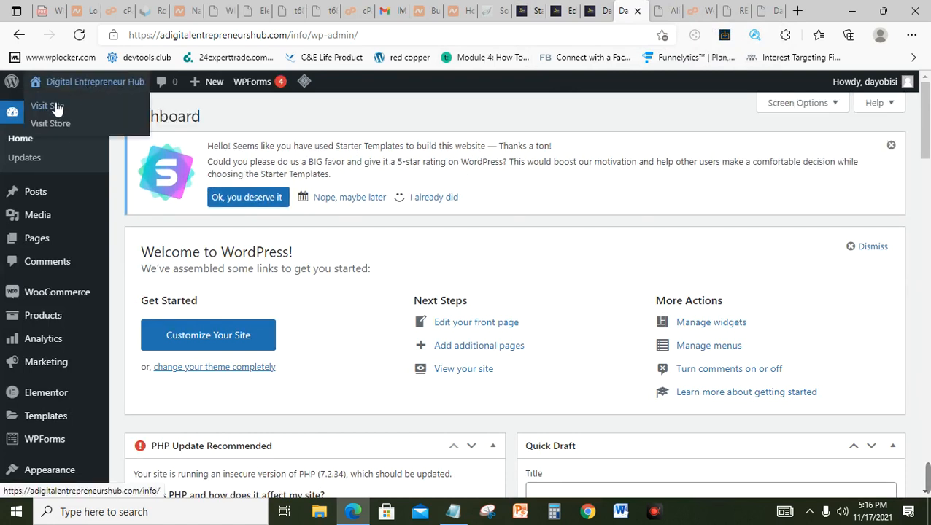
right_click(53, 106)
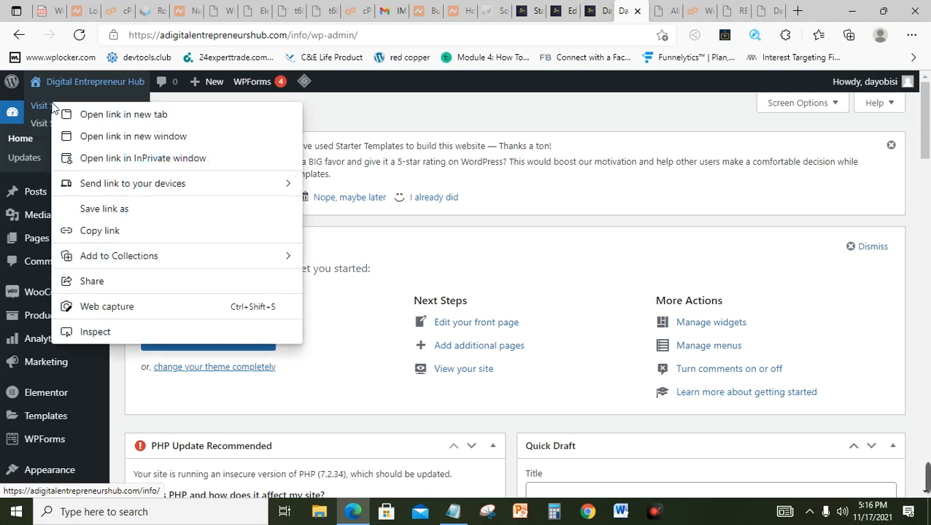
left_click(93, 119)
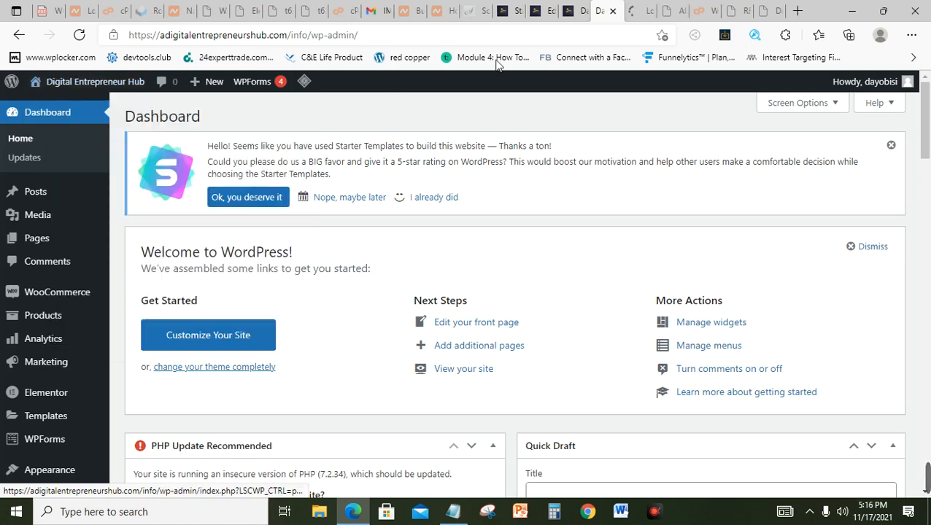
Step: In the new tab, scroll through the 'Beauty Products' home page, then launch Customize
left_click(635, 15)
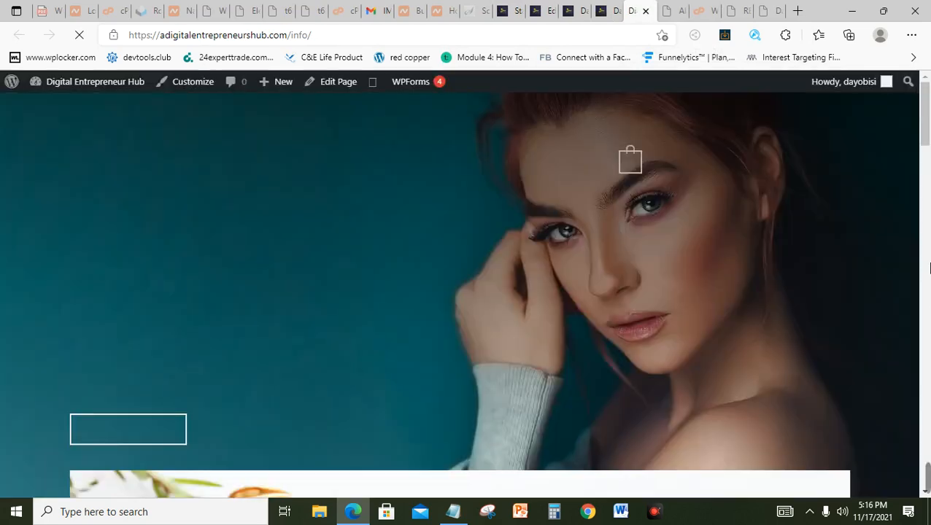
scroll(928, 161, "down", 5)
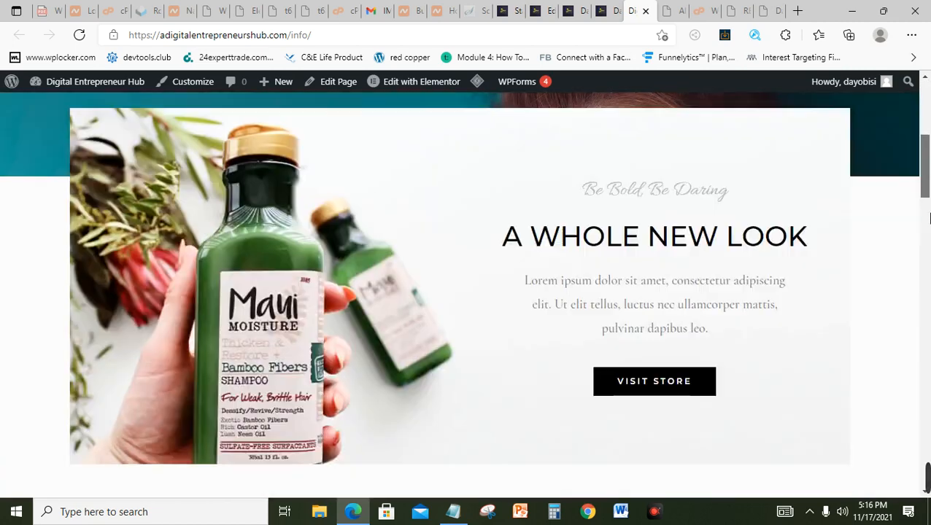
scroll(928, 134, "up", 1)
scroll(928, 135, "up", 5)
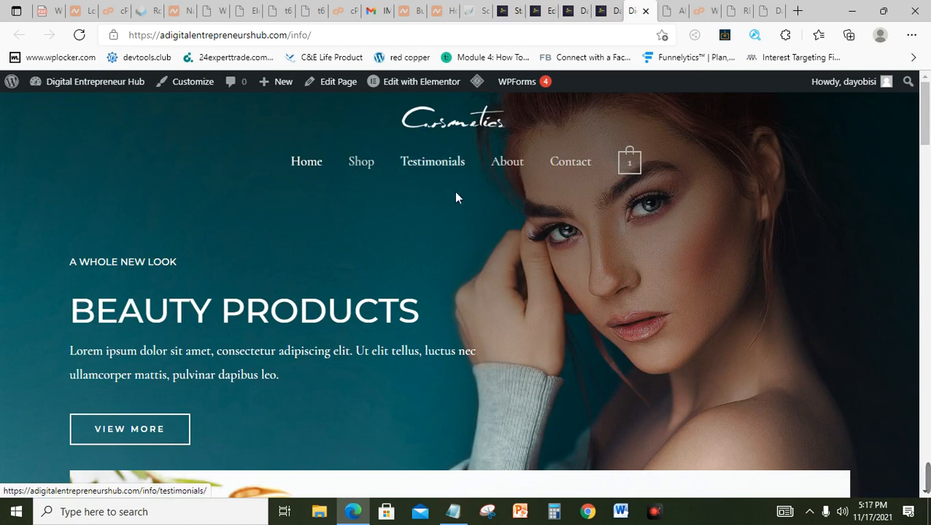
left_click(203, 89)
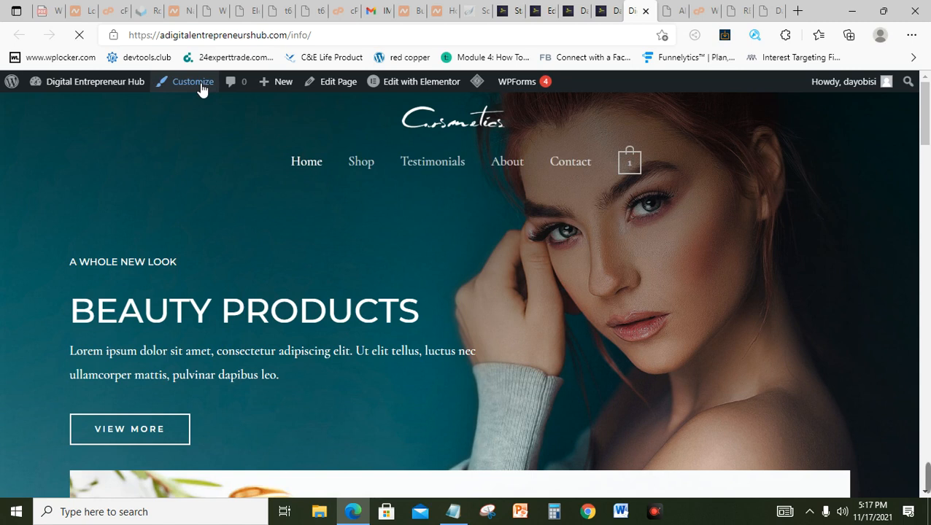
Step: Open Header Builder's Primary Menu and view all menu locations, with 'Menu' assigned to Primary
mouse_move(927, 477)
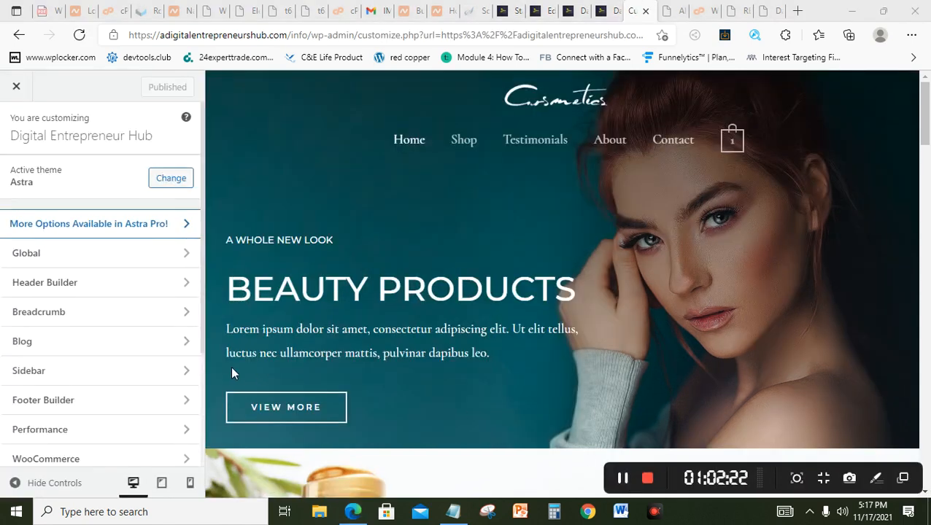
left_click(61, 288)
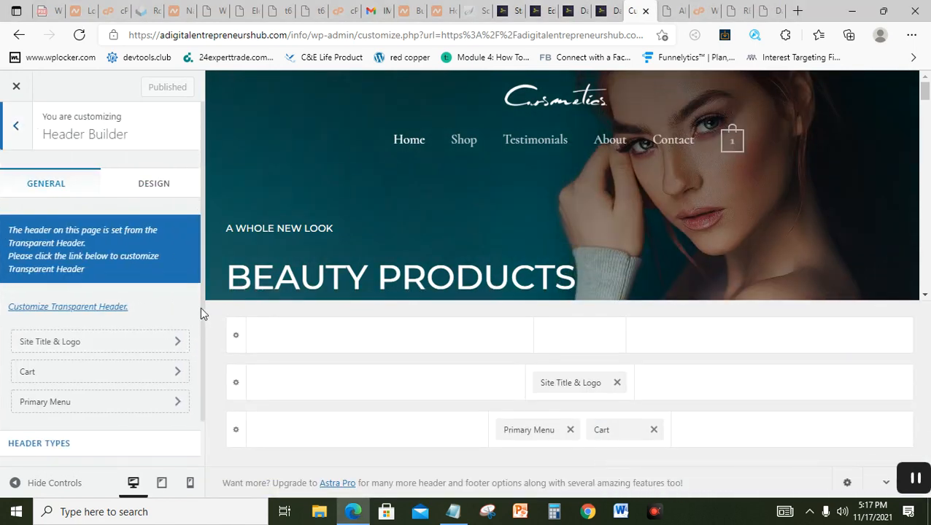
scroll(202, 328, "down", 2)
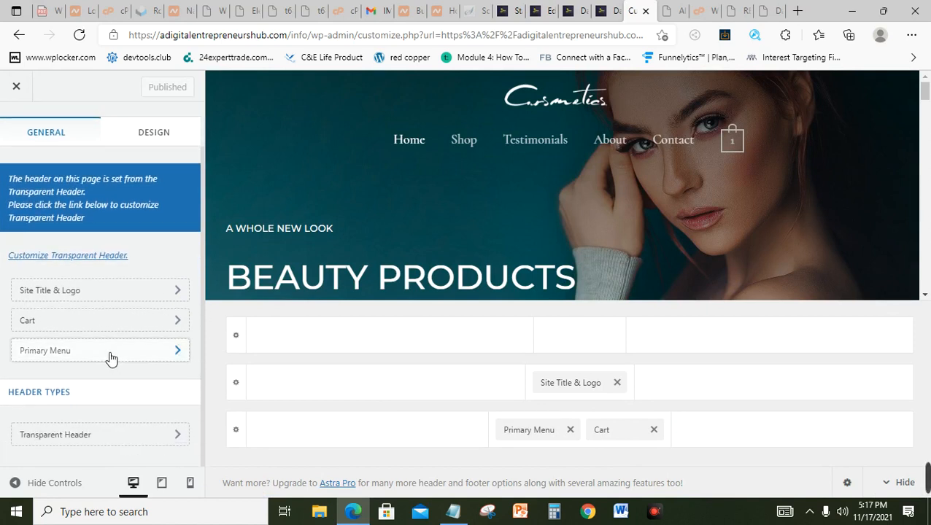
left_click(111, 357)
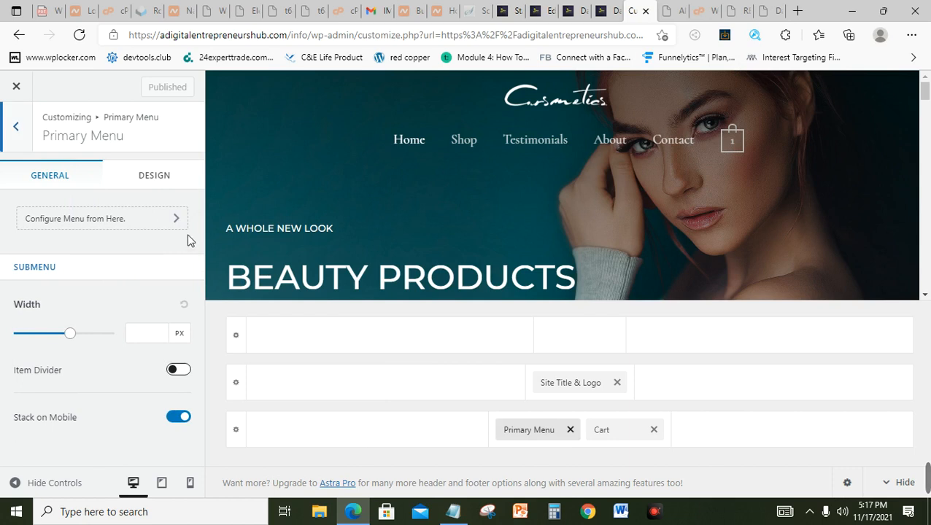
left_click(143, 227)
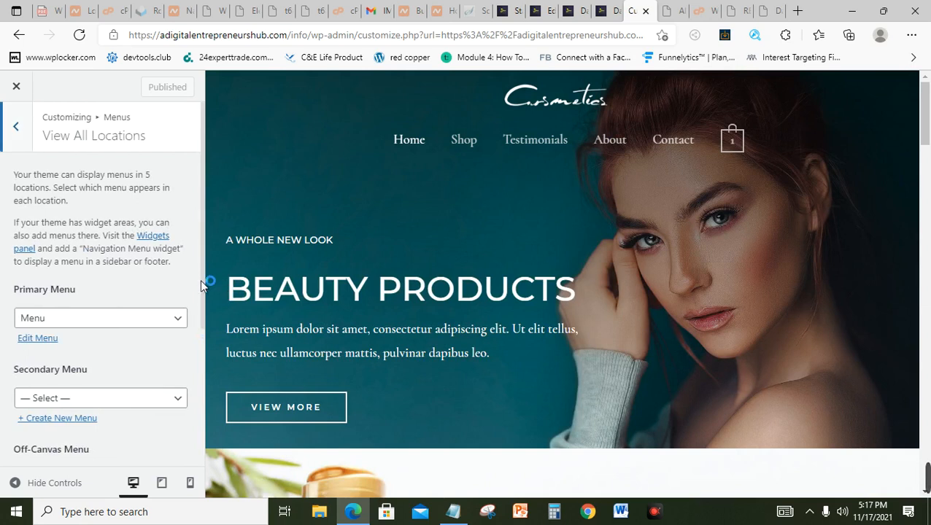
left_click_drag(200, 279, 199, 342)
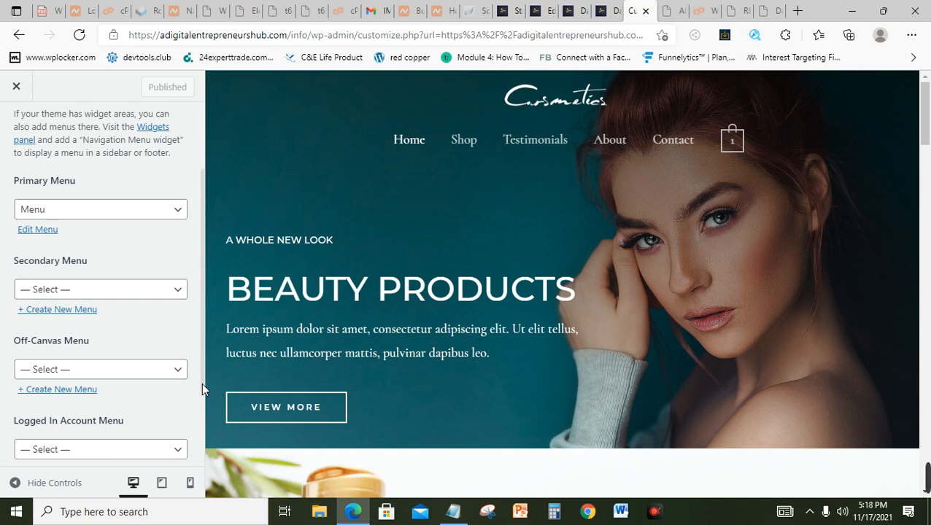
left_click_drag(202, 382, 199, 422)
scroll(202, 449, "down", 1)
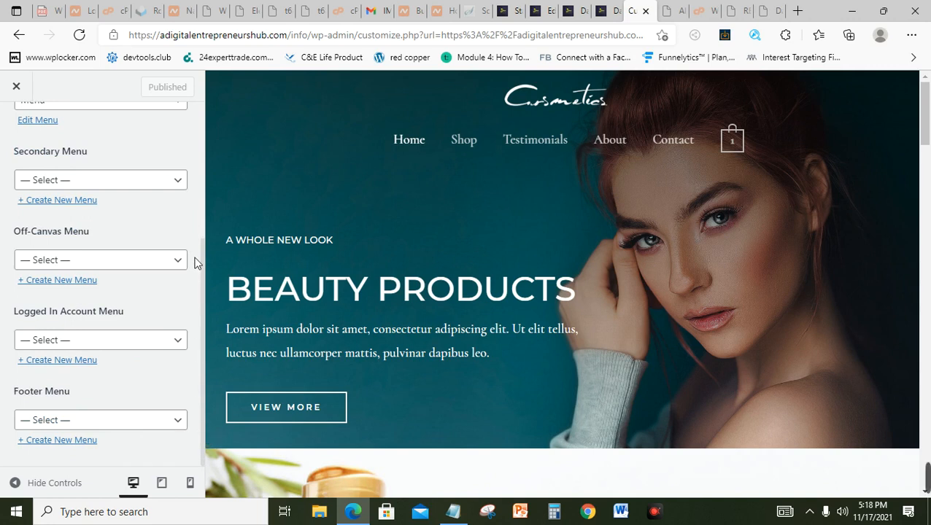
Step: Edit the primary menu and move the About item above Testimonials
left_click(42, 123)
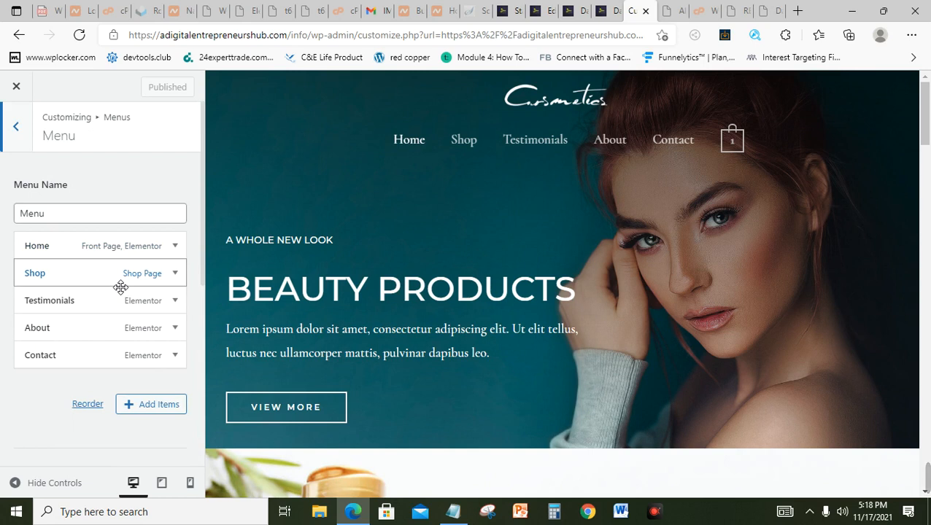
left_click(117, 330)
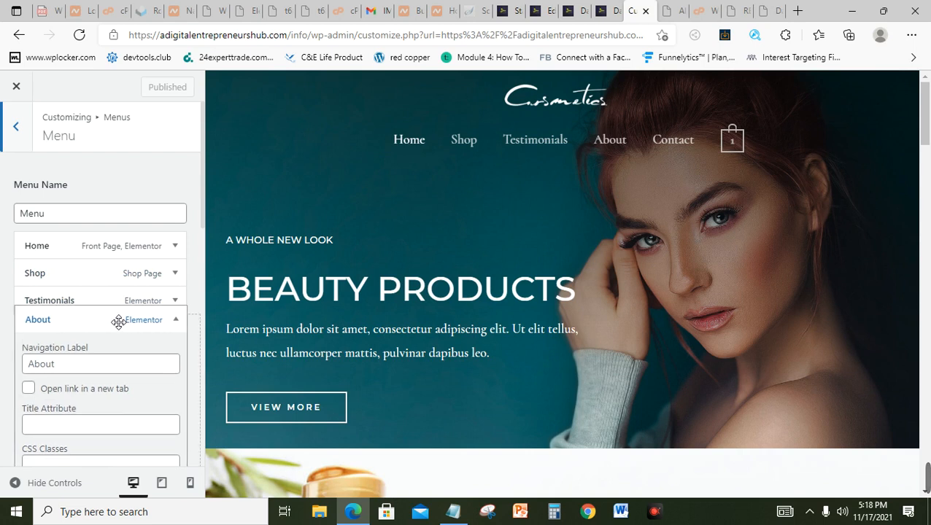
left_click_drag(118, 323, 113, 302)
left_click(112, 304)
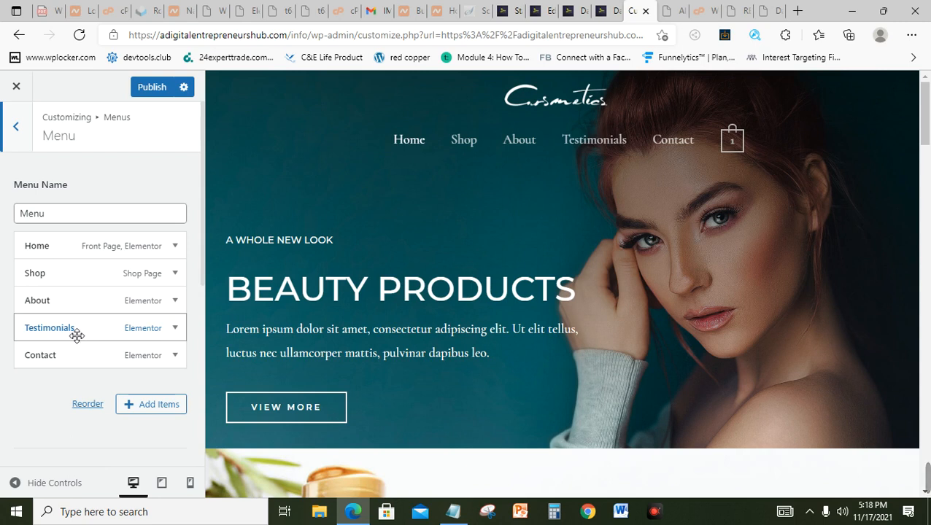
left_click_drag(76, 335, 99, 335)
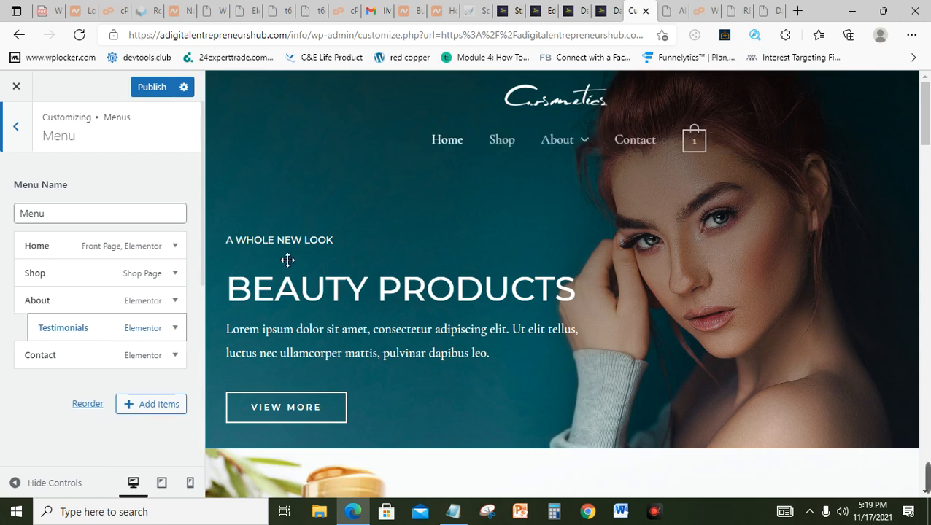
Step: Remove the Testimonials item from the menu
mouse_move(601, 149)
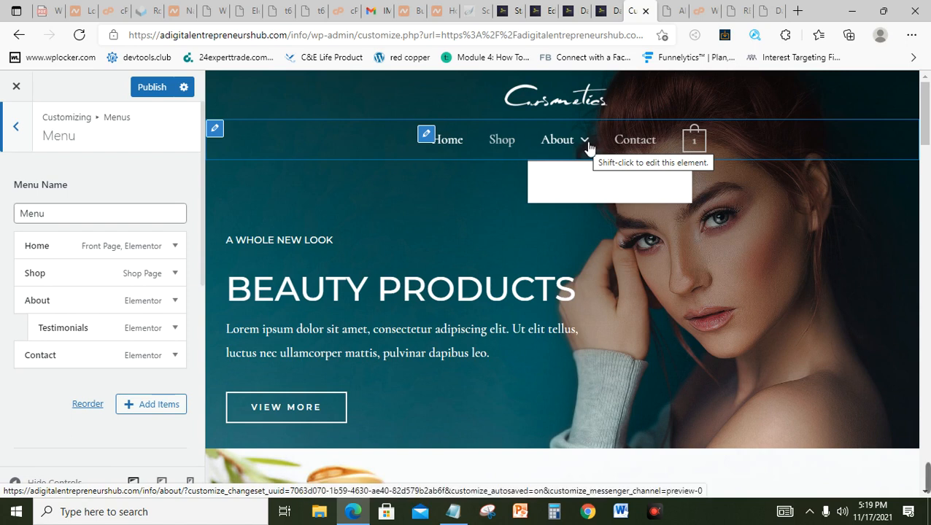
left_click(176, 330)
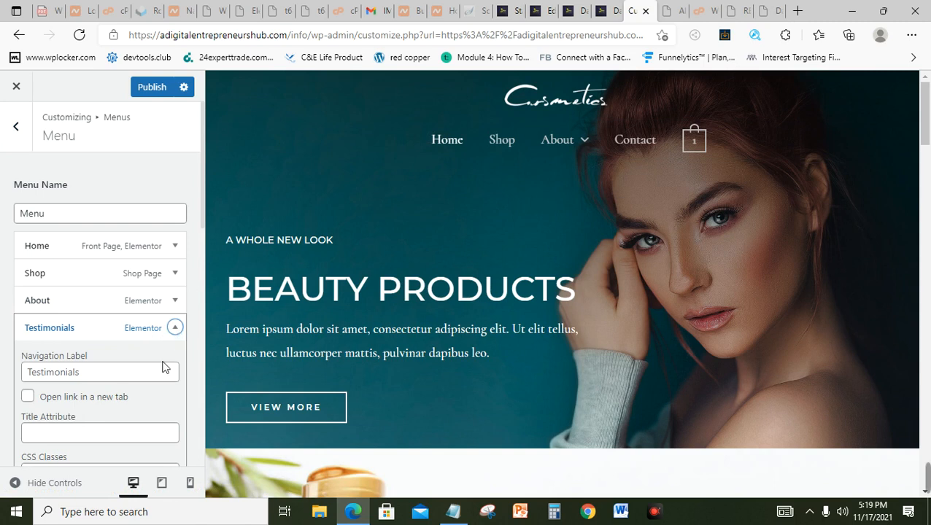
scroll(156, 387, "down", 5)
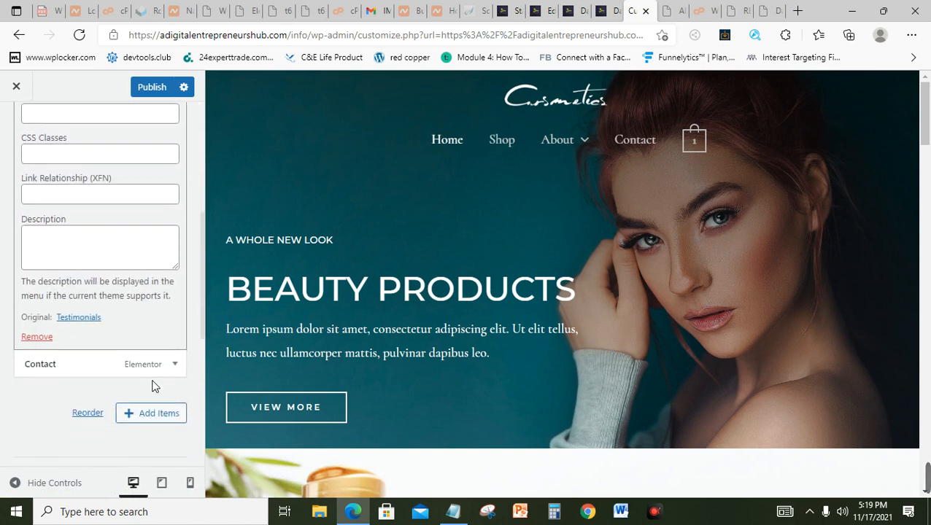
left_click(37, 337)
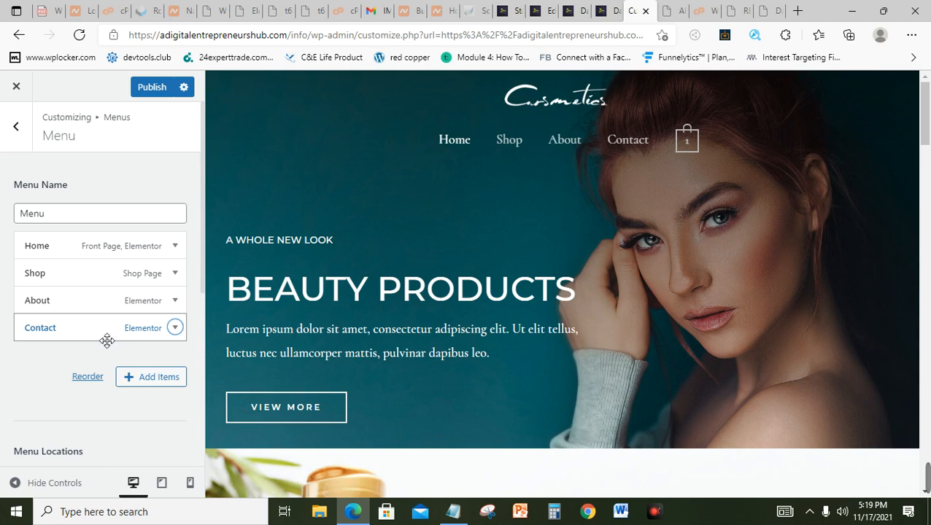
Step: Leave Contact as a top-level item after briefly nesting it under About
mouse_move(108, 337)
left_mouse_down()
mouse_move(132, 332)
mouse_move(125, 335)
left_mouse_up()
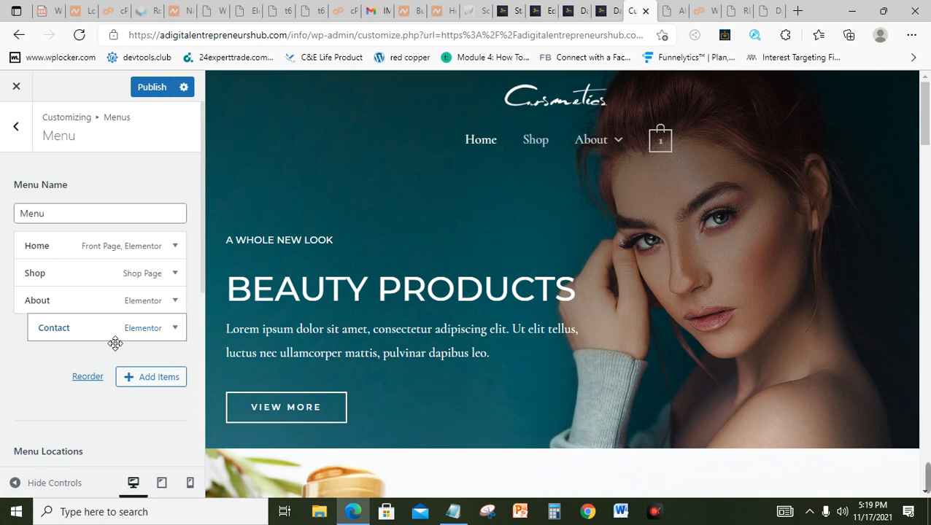
left_click_drag(115, 343, 86, 344)
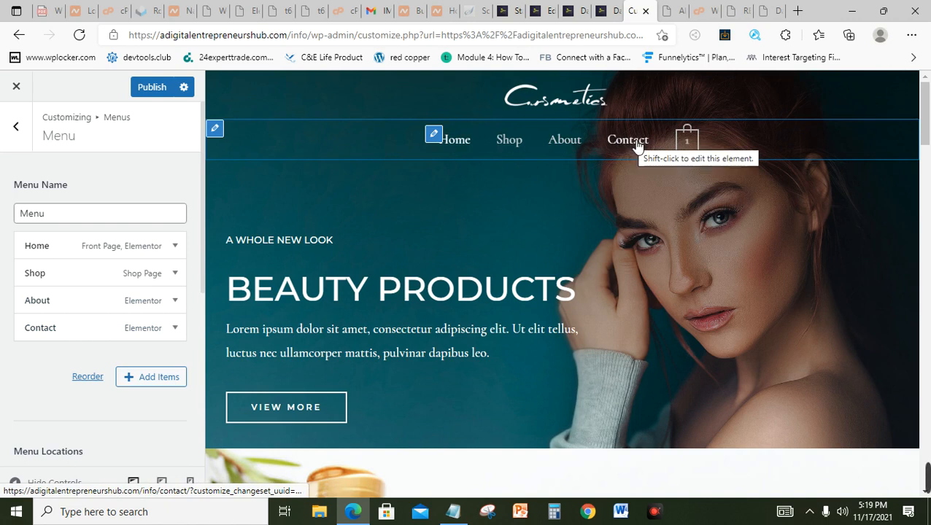
mouse_move(687, 143)
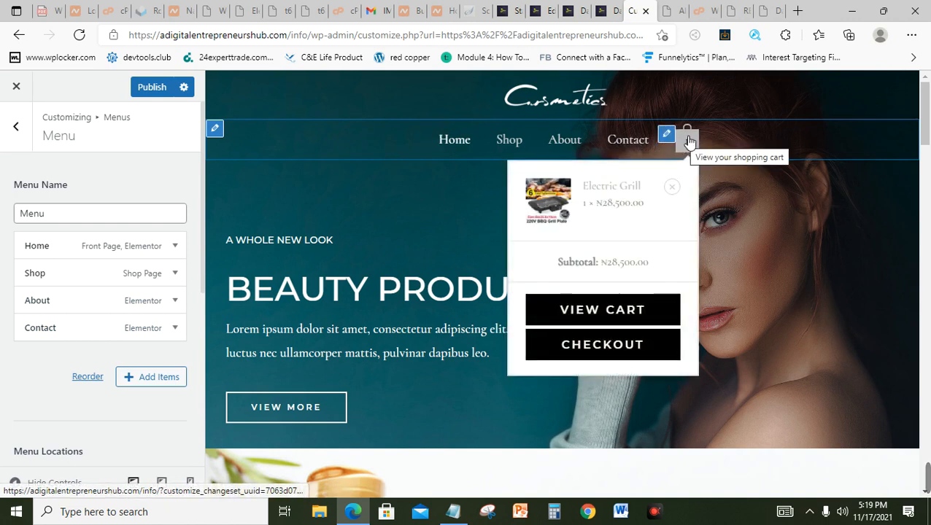